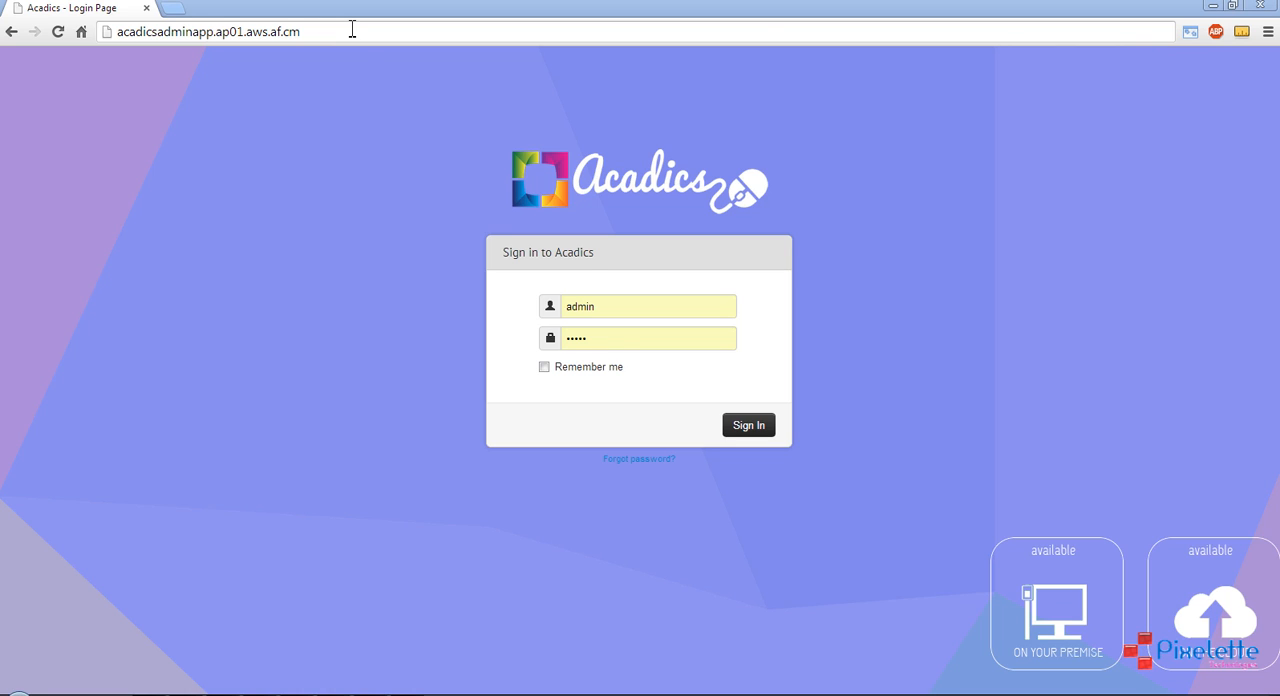
# Load acadicsadminapp.ap01.aws.af.cm and sign in to Acadics with the prefilled admin credentials
pyautogui.click(352, 29)
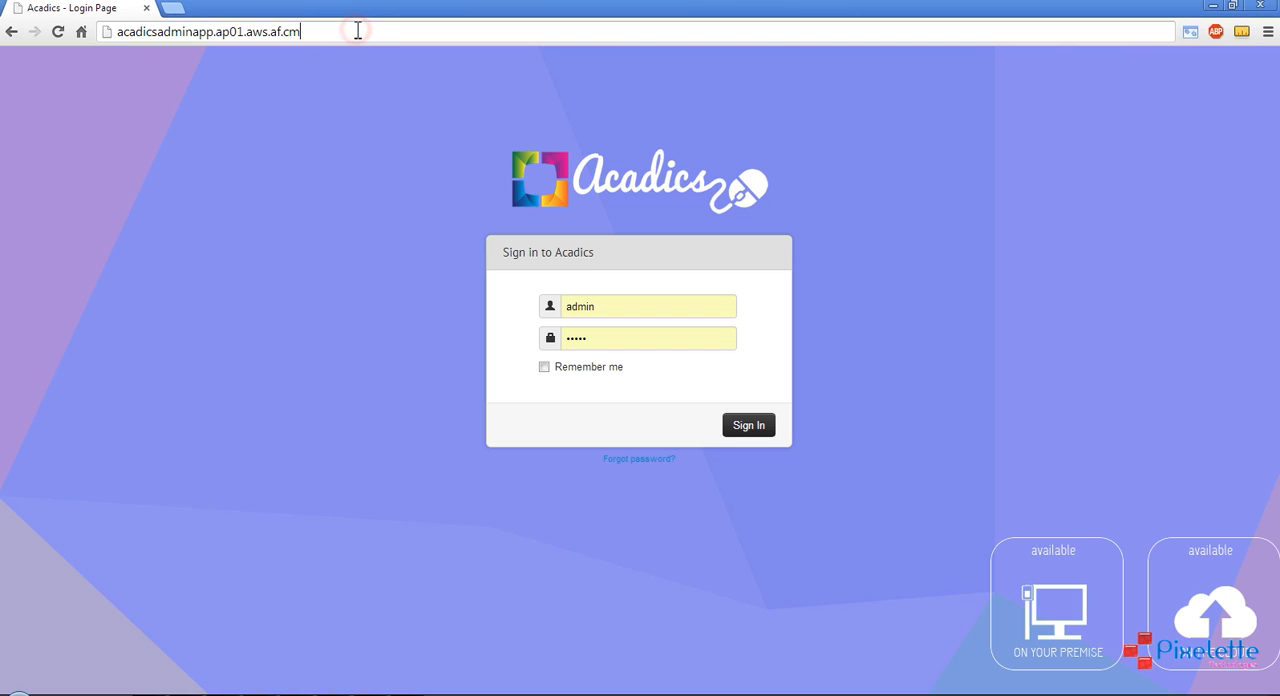
pyautogui.press('Return')
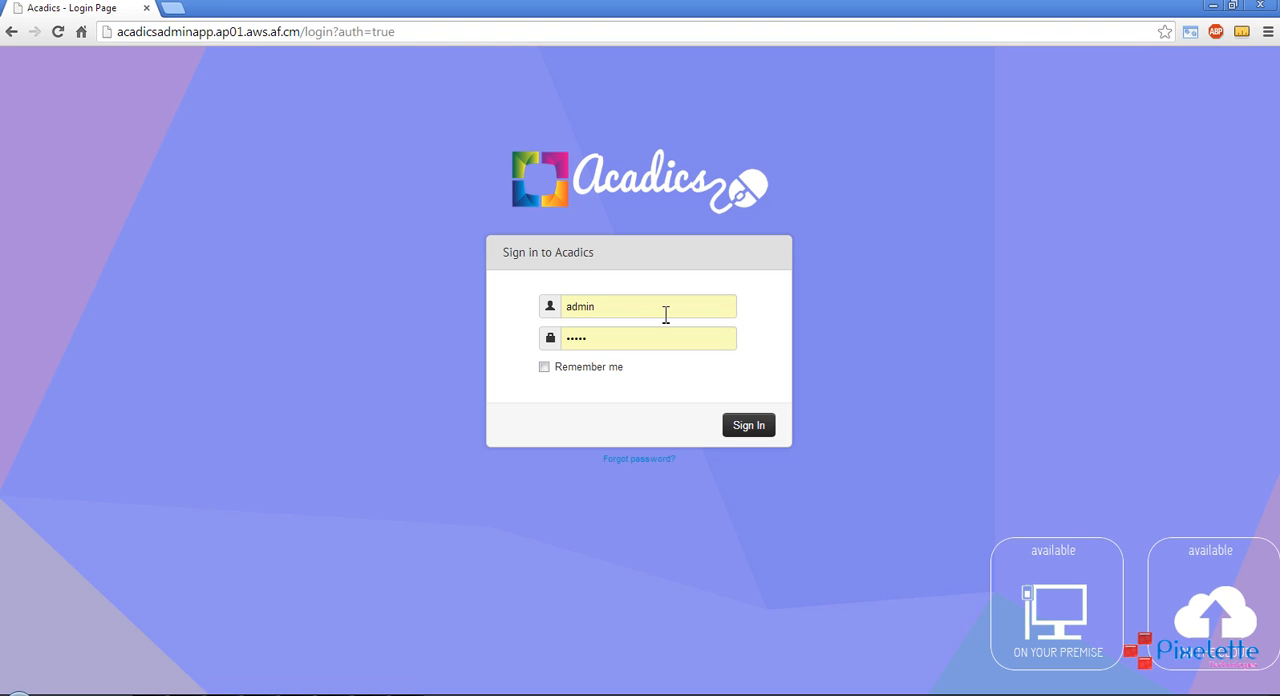
pyautogui.doubleClick(628, 340)
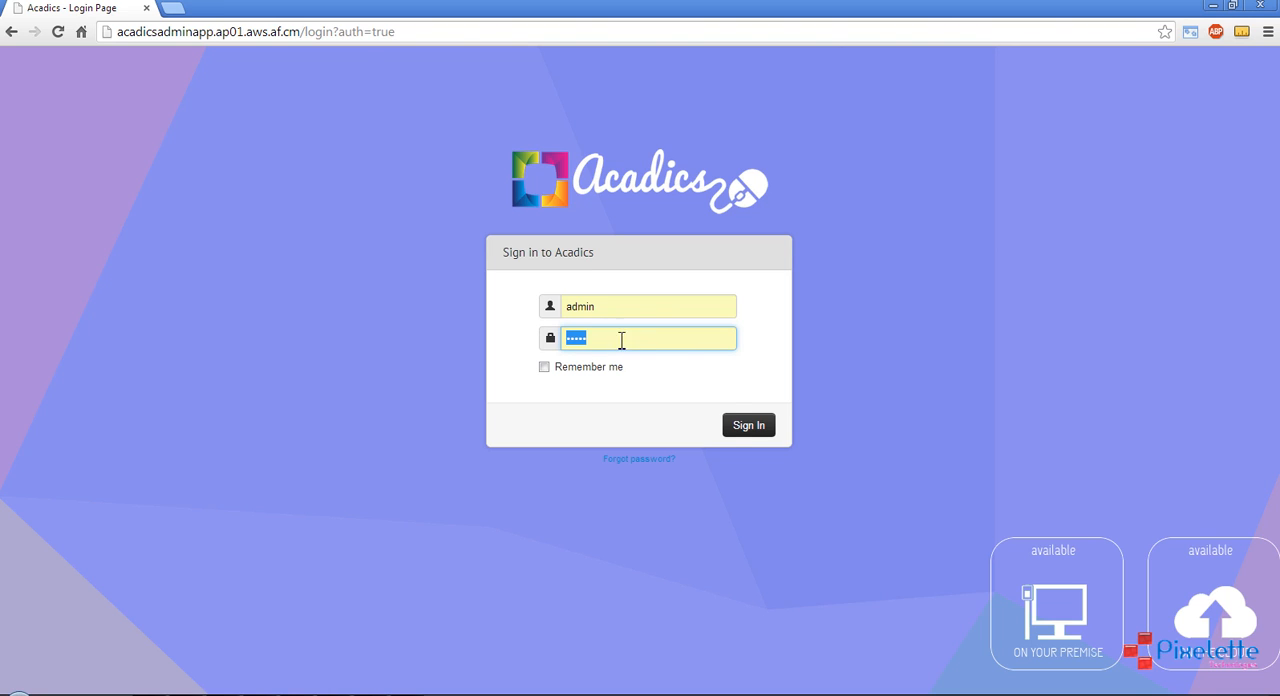
pyautogui.click(752, 427)
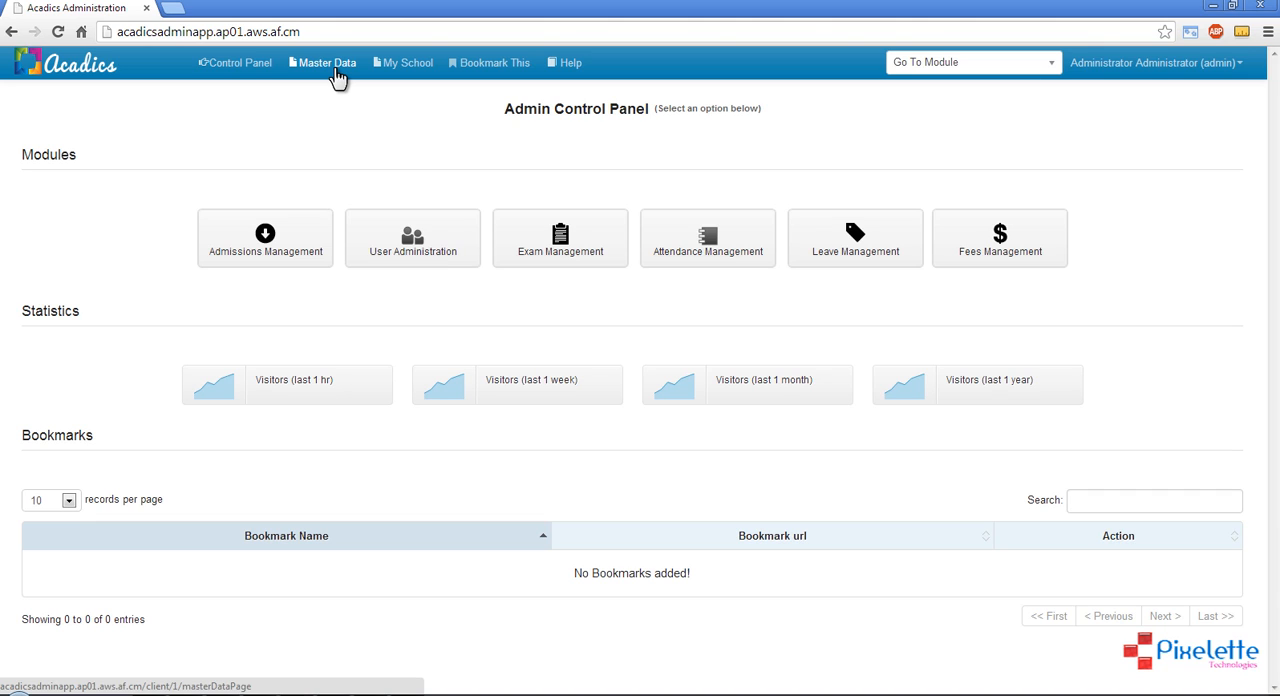
# Open the My School information page and bookmark it under the name MySchoolLink
pyautogui.click(408, 64)
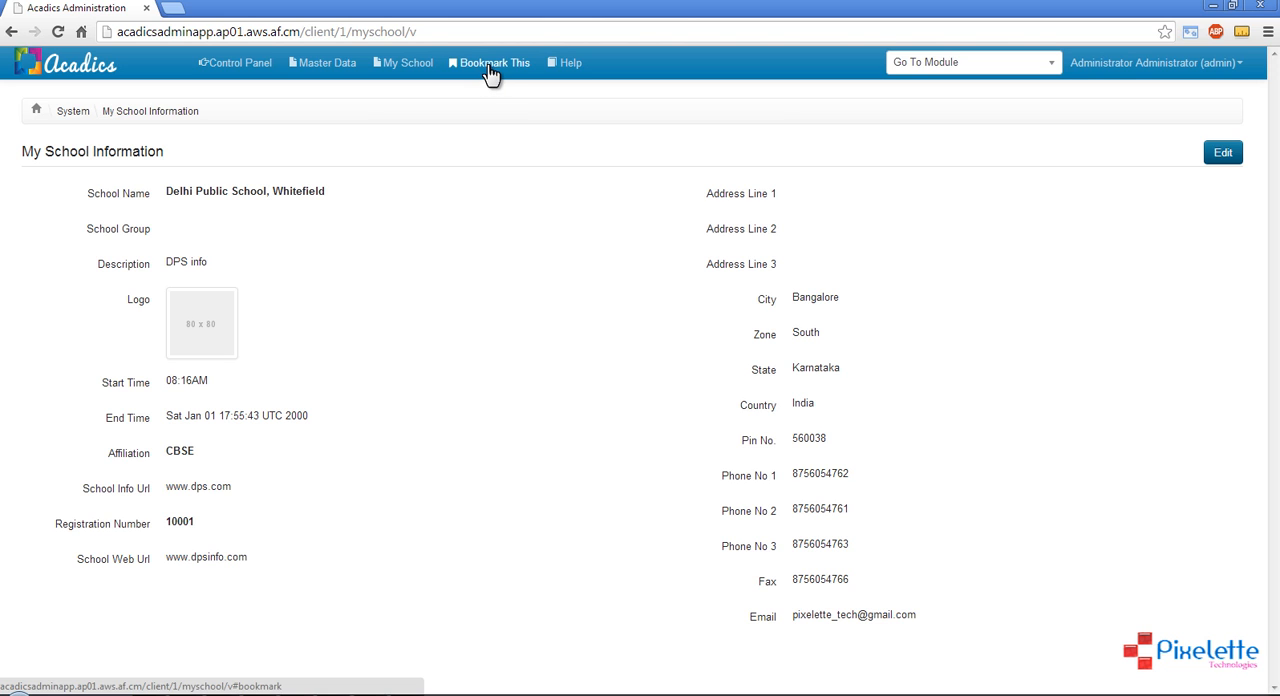
pyautogui.click(494, 68)
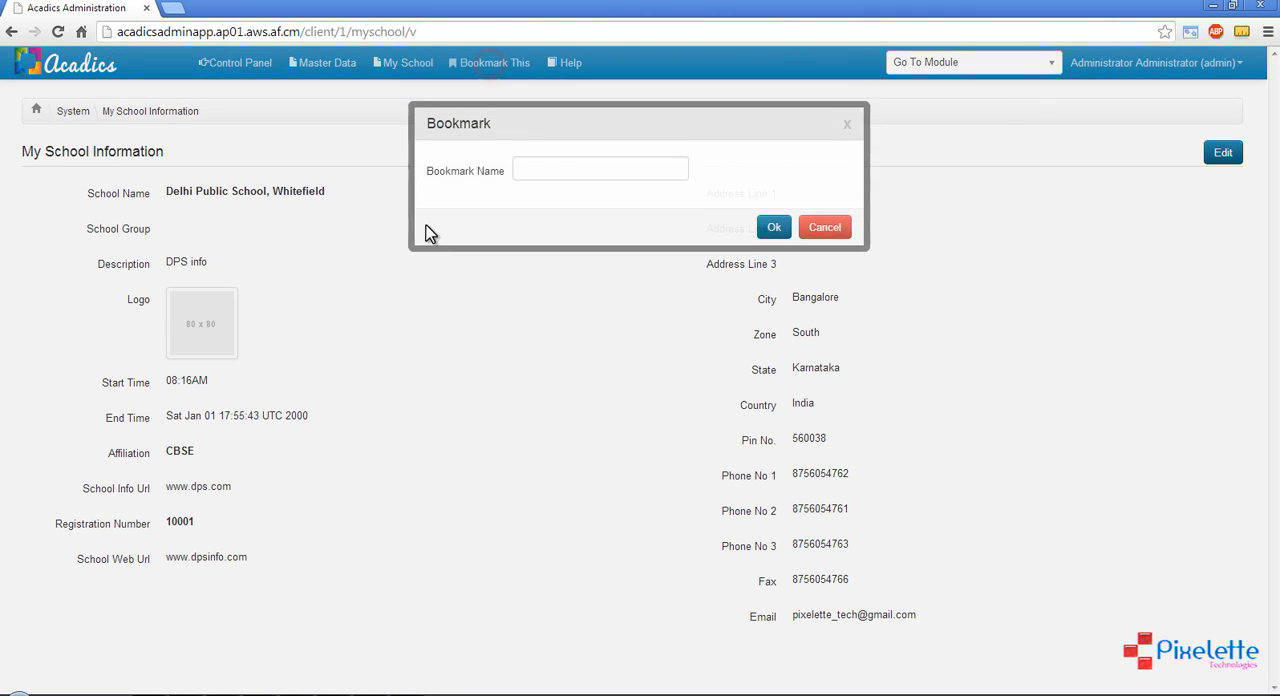
pyautogui.click(548, 180)
pyautogui.write('My')
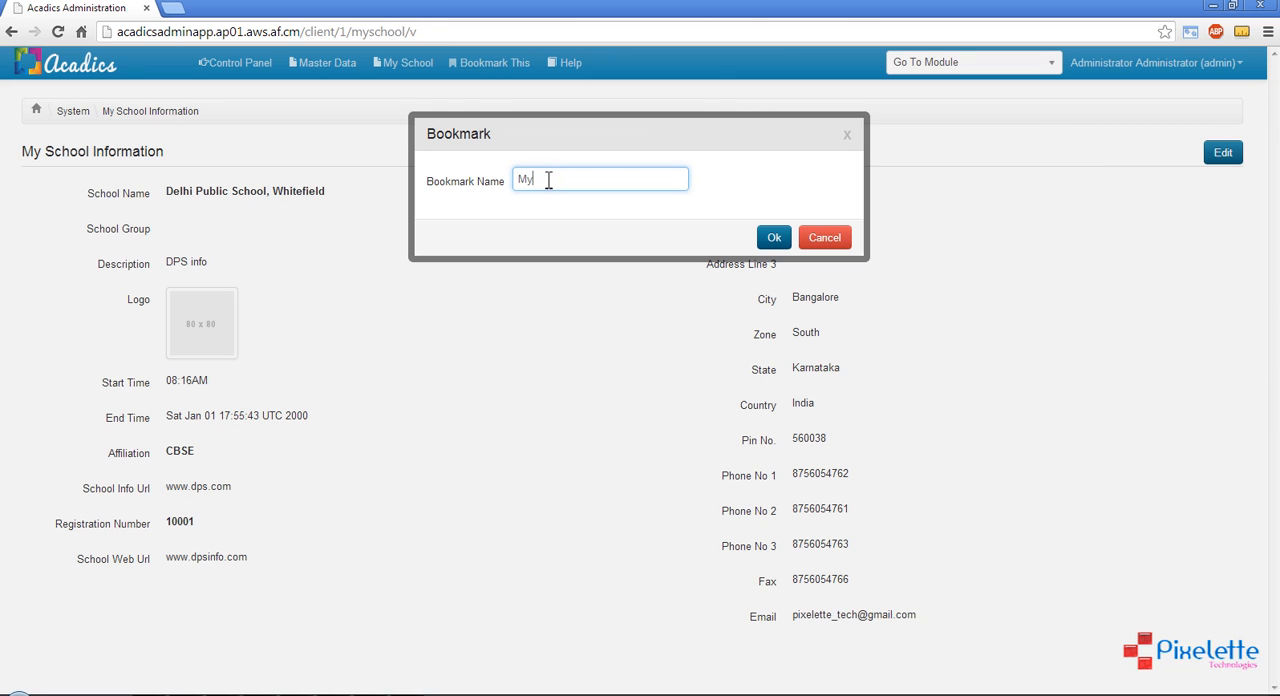
pyautogui.write('SchoolLink')
pyautogui.click(776, 238)
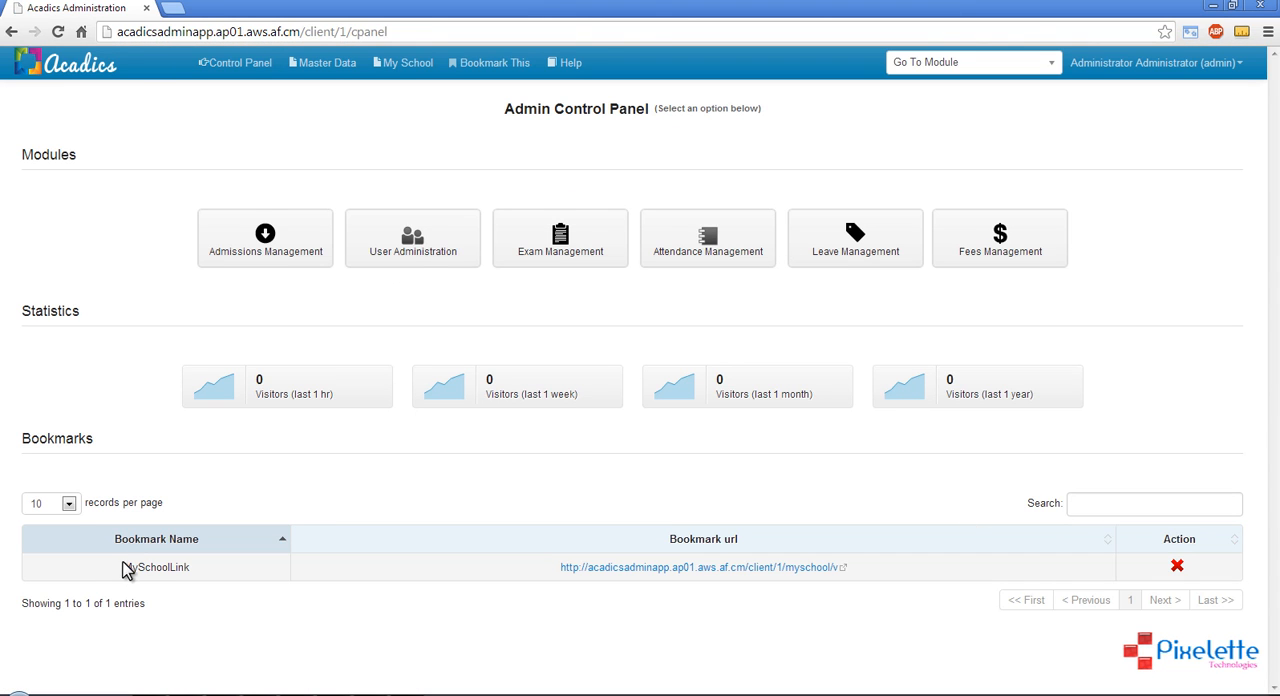
# Check the MySchoolLink entry in the bookmarks table by opening its URL, and close the page it opens
pyautogui.moveTo(124, 567); pyautogui.dragTo(203, 568)
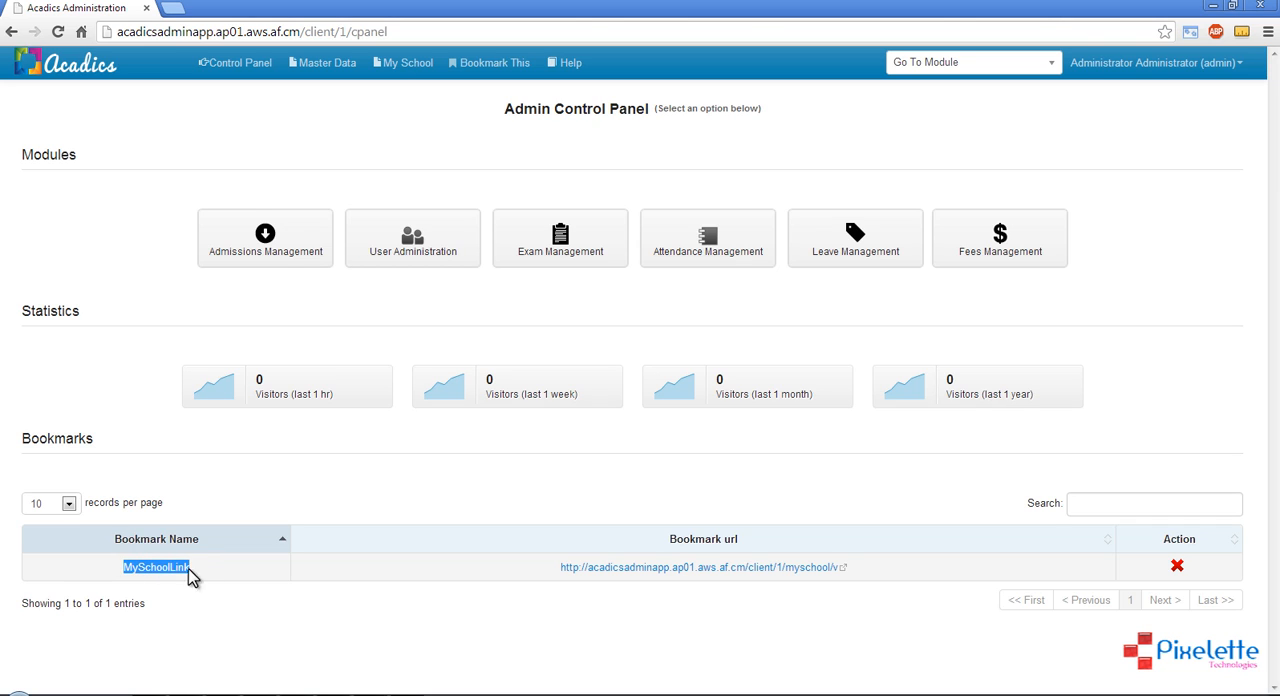
pyautogui.click(458, 486)
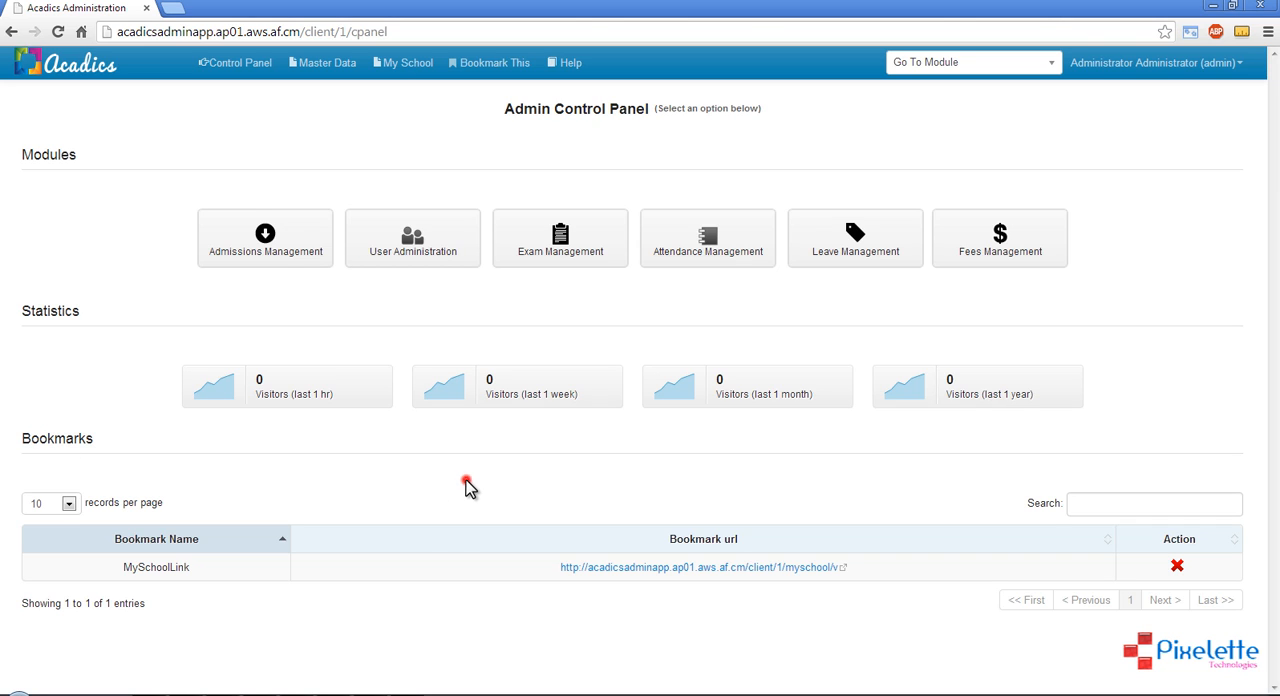
pyautogui.click(702, 569)
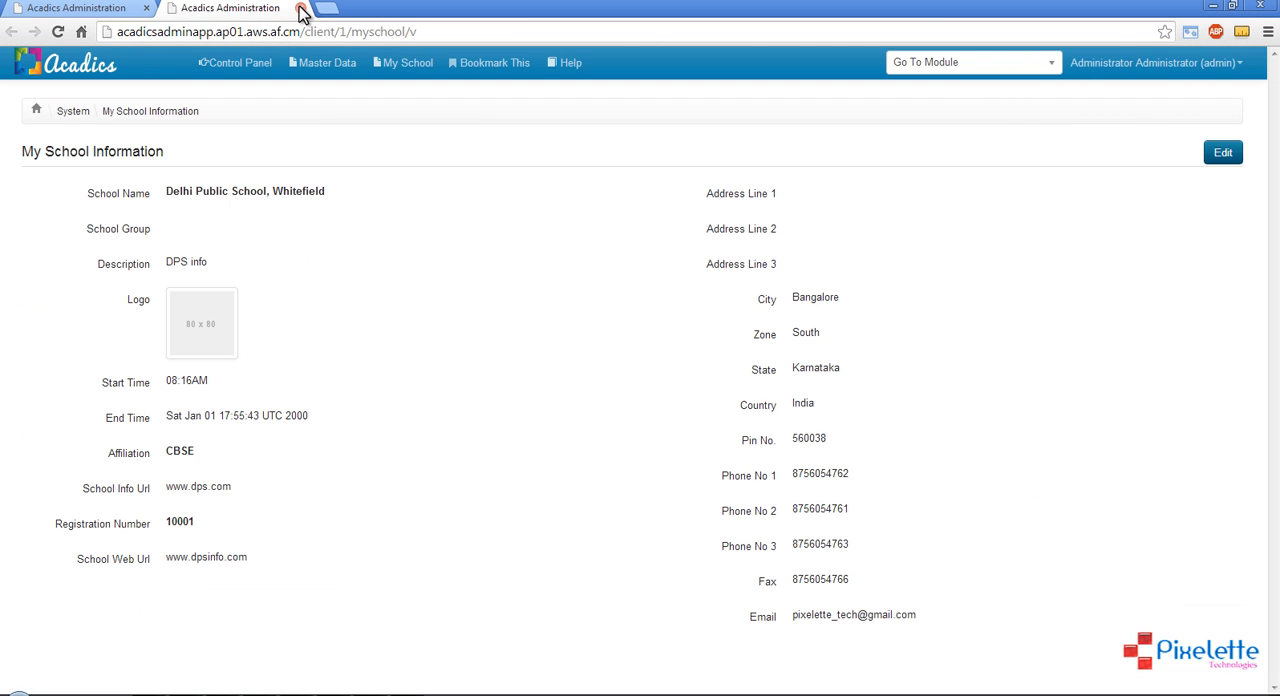
pyautogui.click(297, 8)
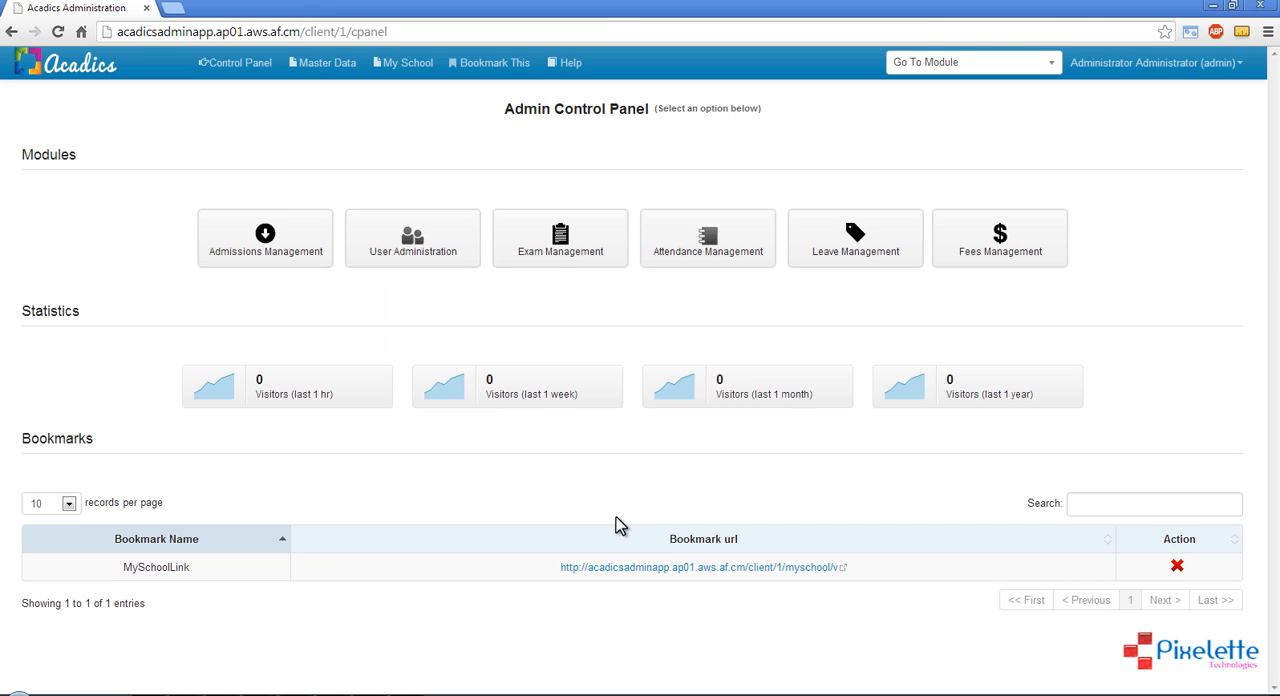
# View the control panel's help tour for Admissions Management and User Administration, go back one tip, and close the tour
pyautogui.click(573, 68)
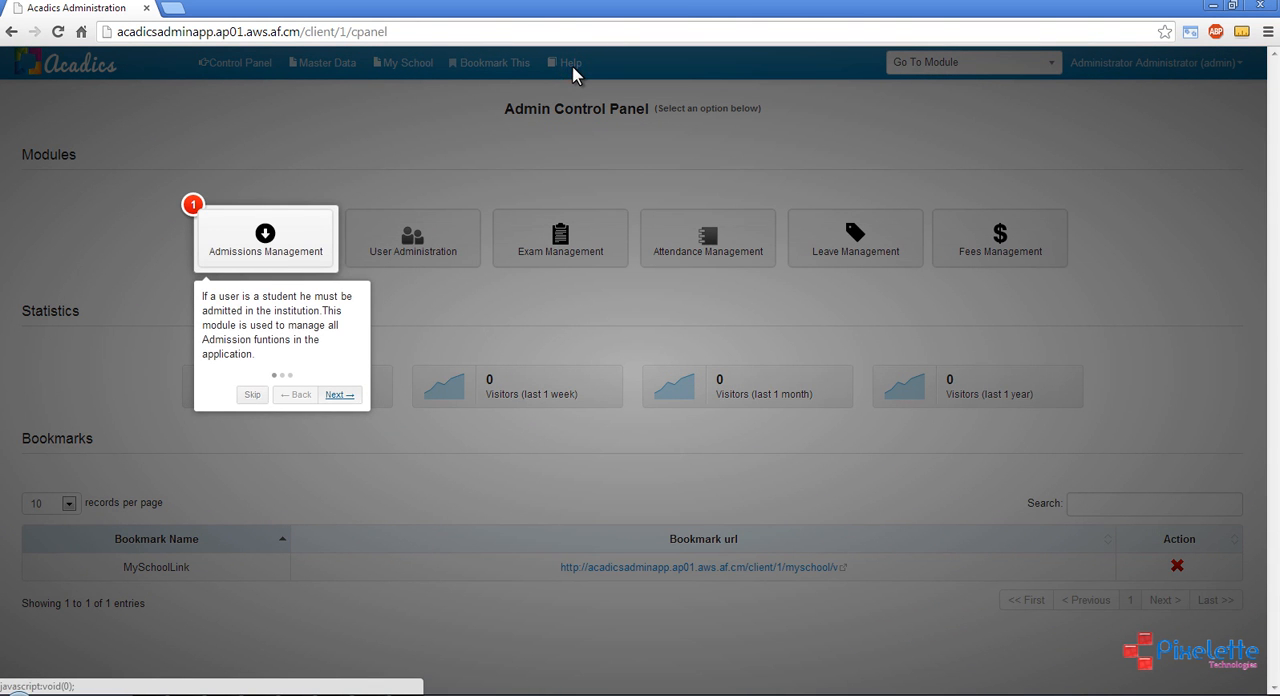
pyautogui.click(340, 396)
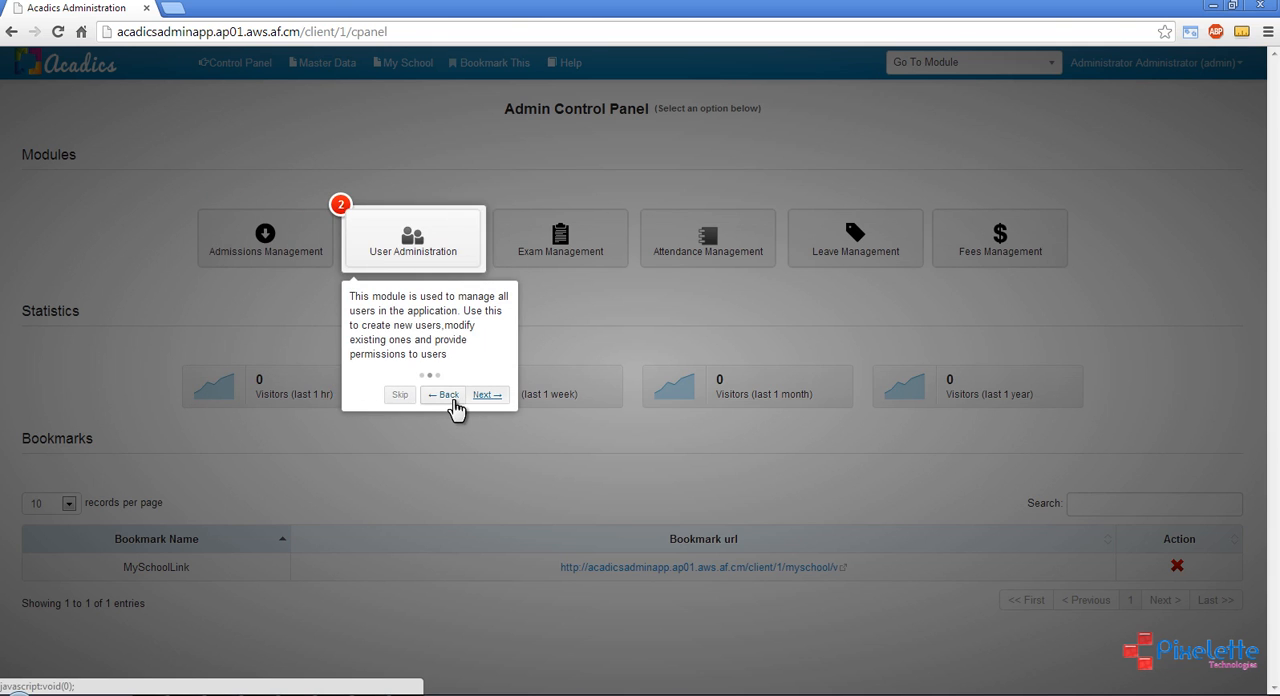
pyautogui.click(446, 395)
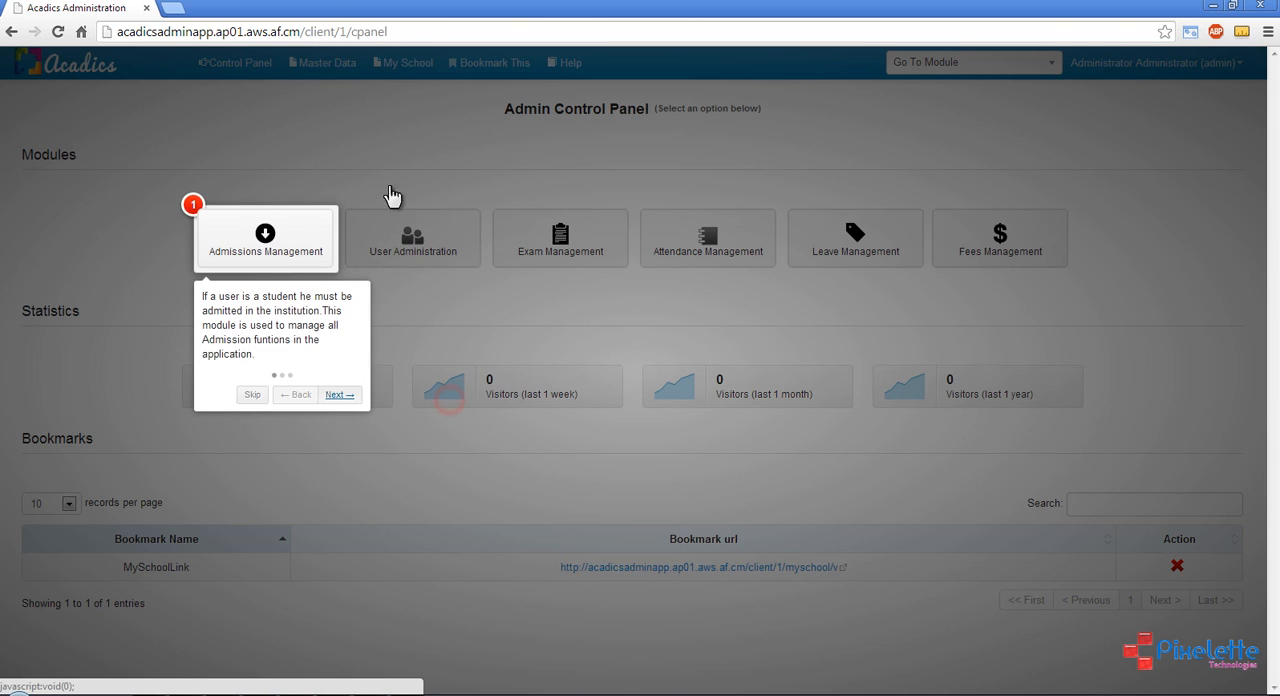
pyautogui.click(621, 330)
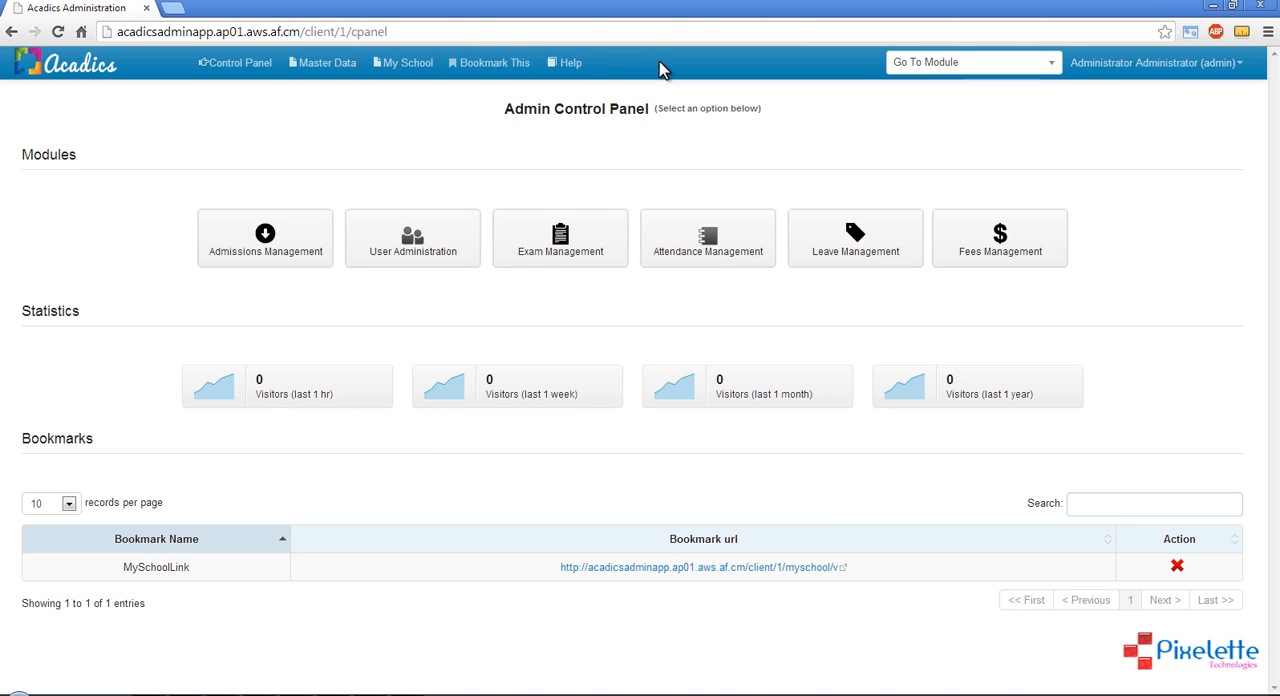
# Browse the module list, search it for "Gra", and go to the Exam Grades module
pyautogui.click(959, 68)
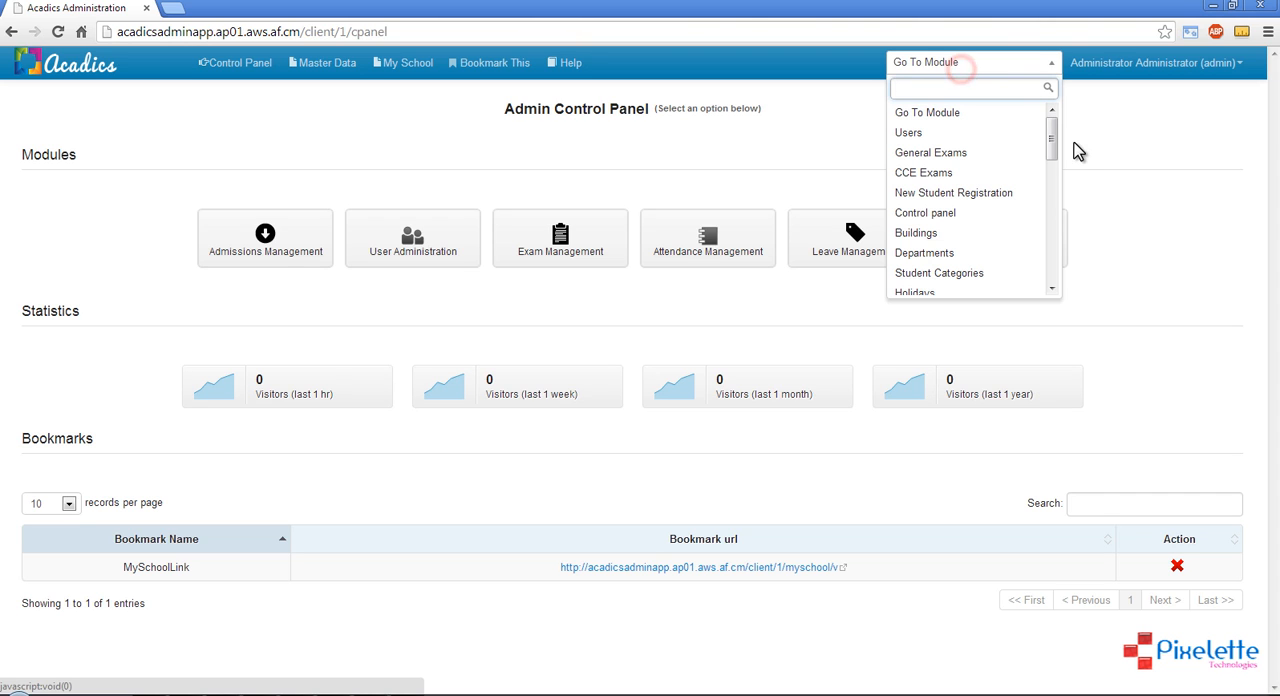
pyautogui.moveTo(1051, 135)
pyautogui.mouseDown()
pyautogui.moveTo(1060, 249)
pyautogui.moveTo(1056, 216)
pyautogui.mouseUp()
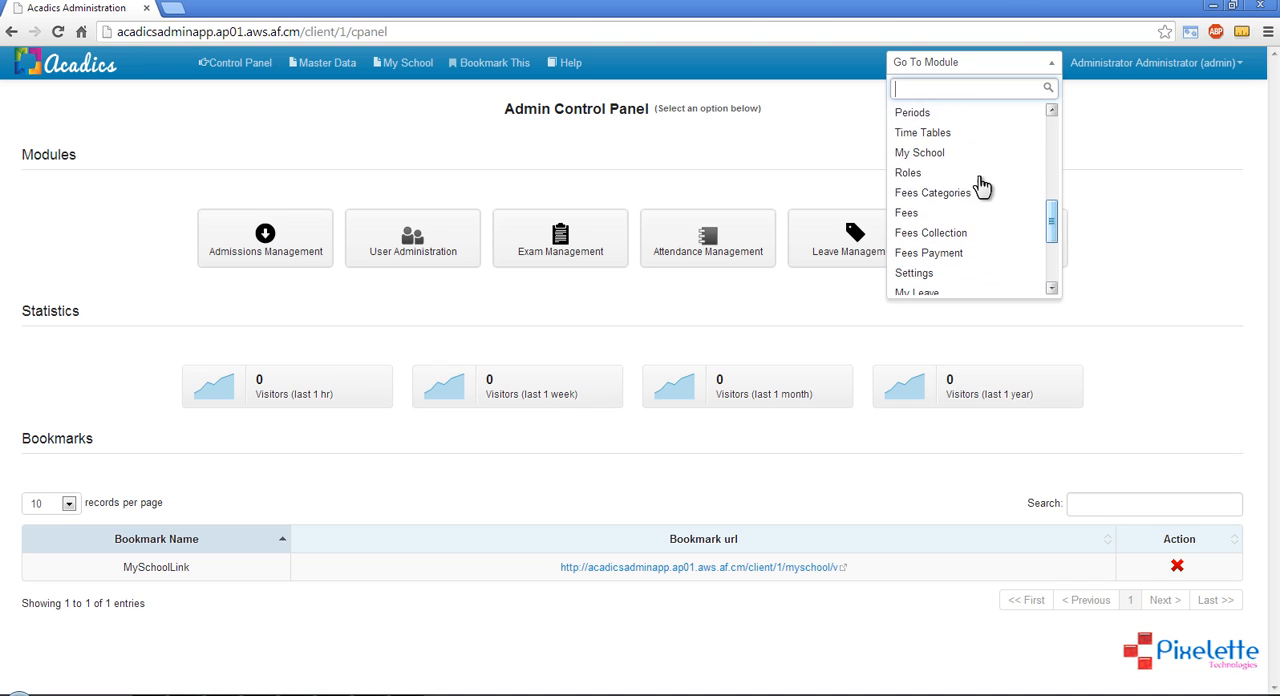
pyautogui.click(959, 88)
pyautogui.write('Gra')
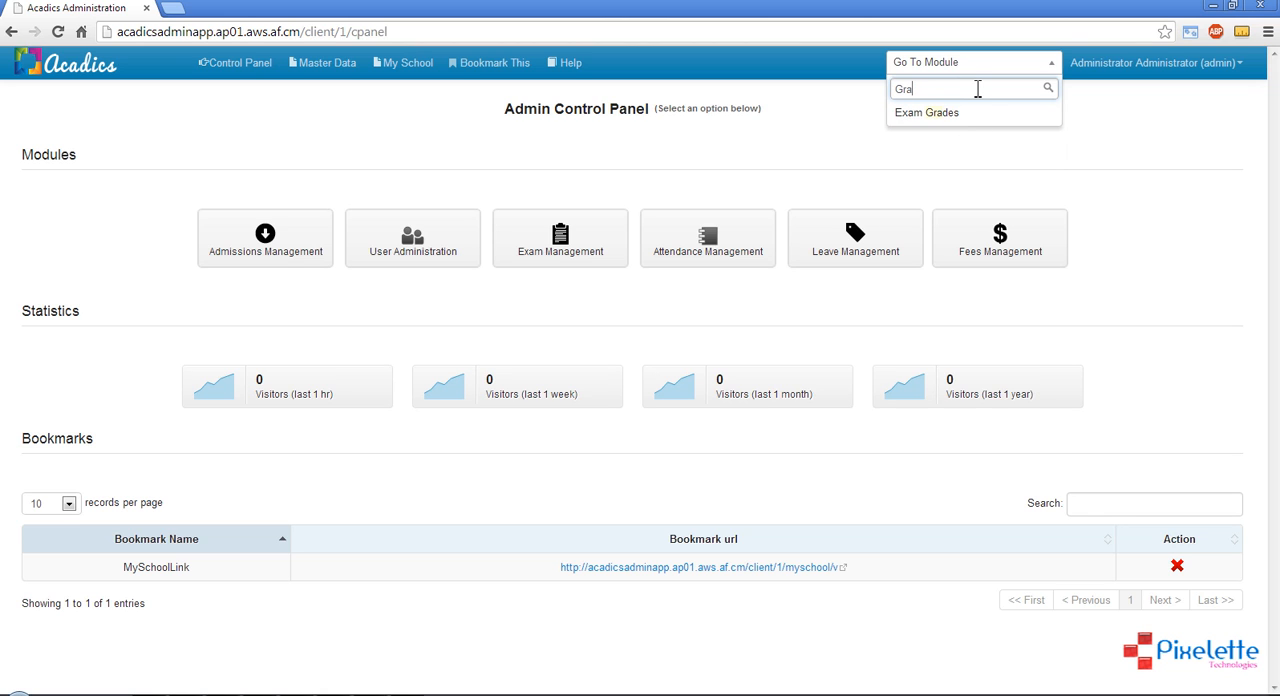
pyautogui.click(938, 116)
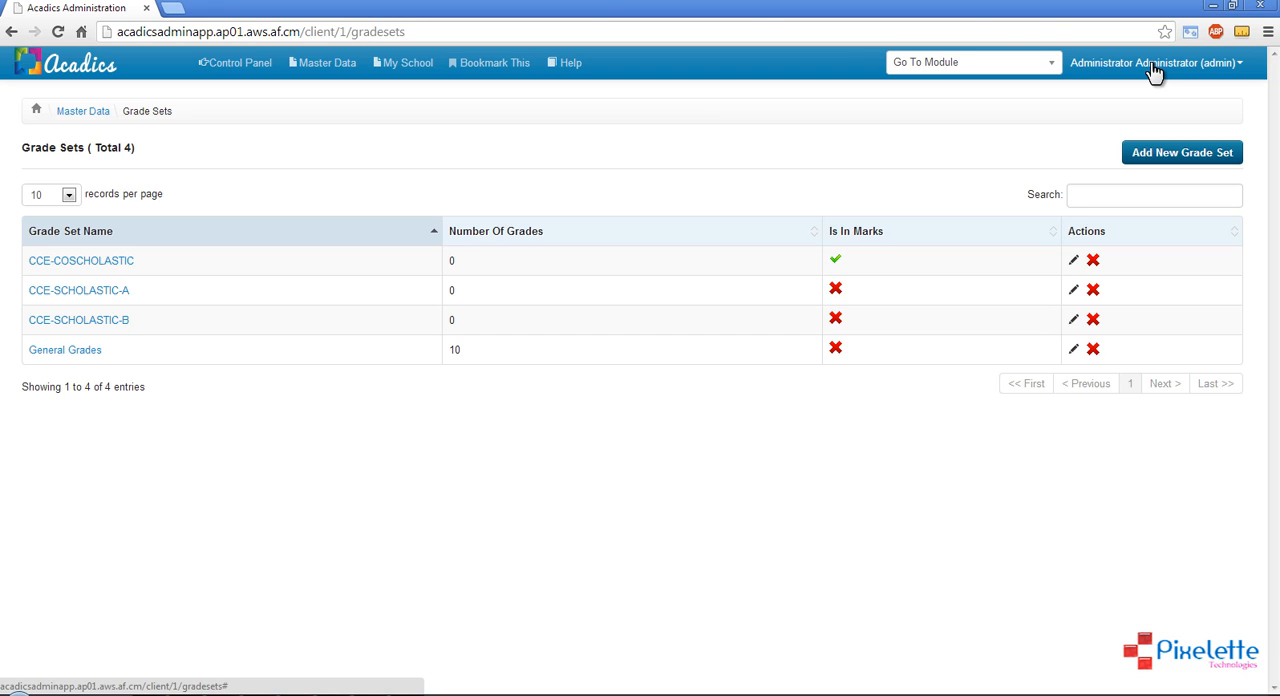
# View the administrator account's options without choosing one, and return to the Admin Control Panel
pyautogui.click(1154, 72)
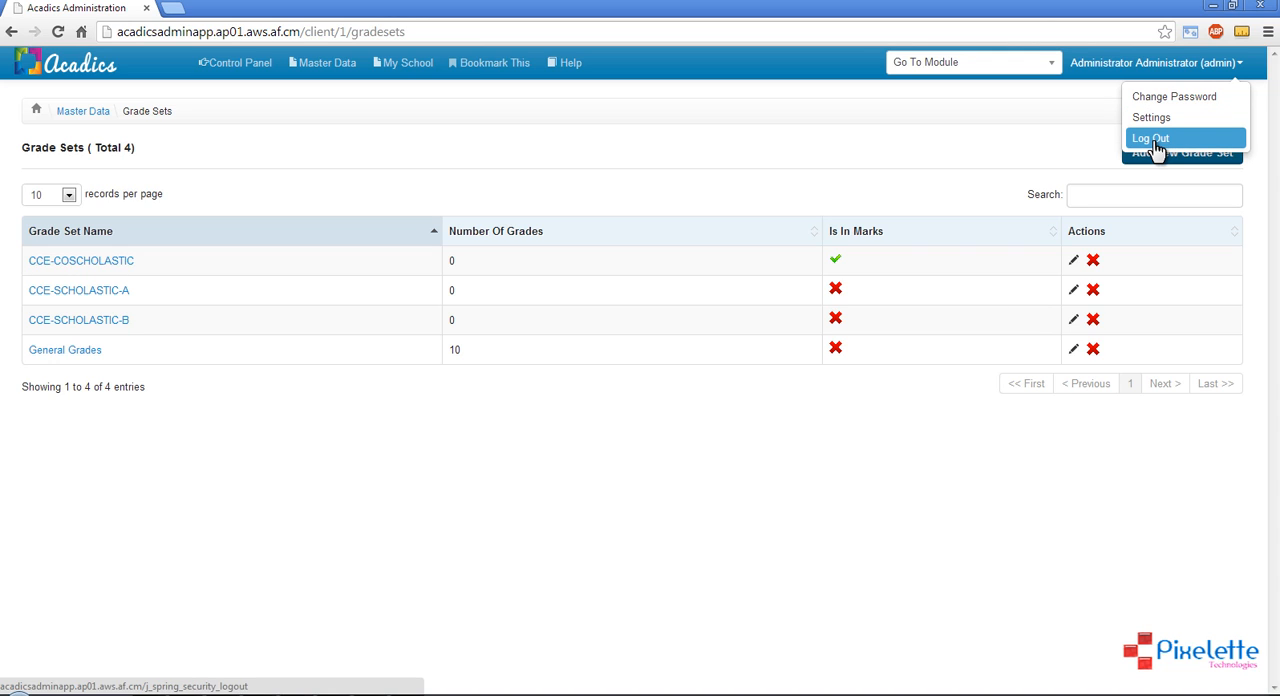
pyautogui.click(760, 147)
pyautogui.click(245, 65)
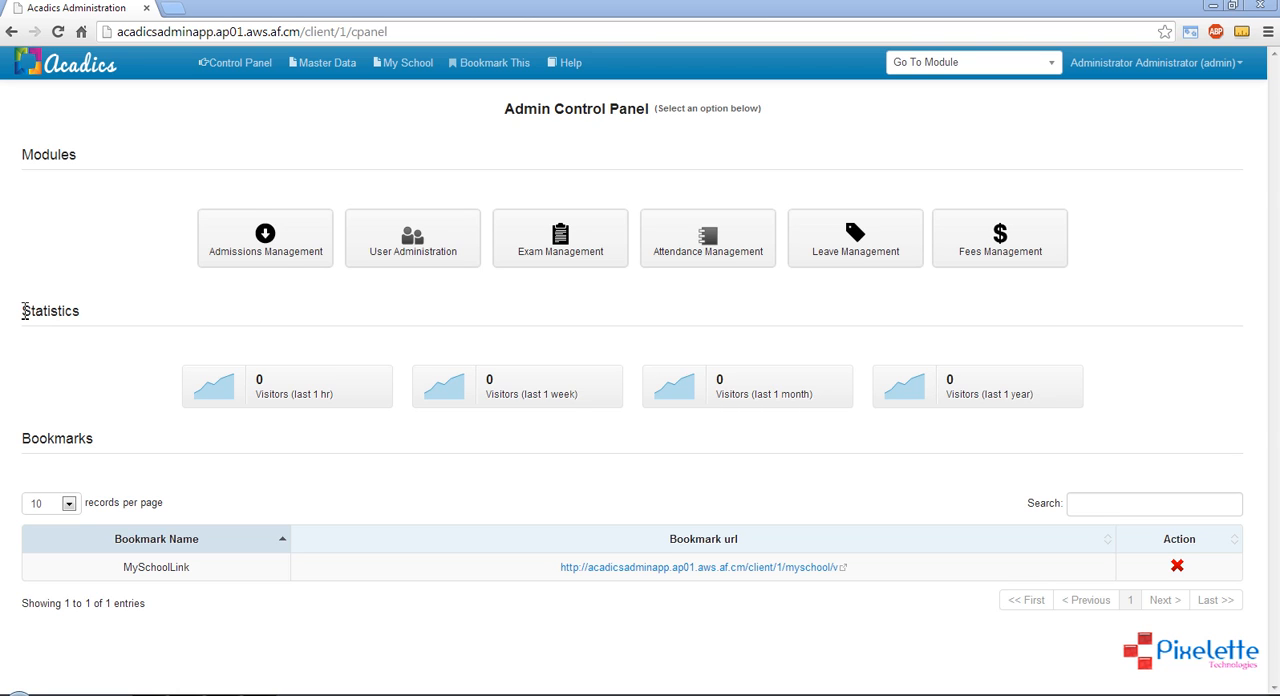
# Examine the Statistics visitor counters and the Bookmarks section of the Admin Control Panel
pyautogui.moveTo(20, 311); pyautogui.dragTo(118, 309)
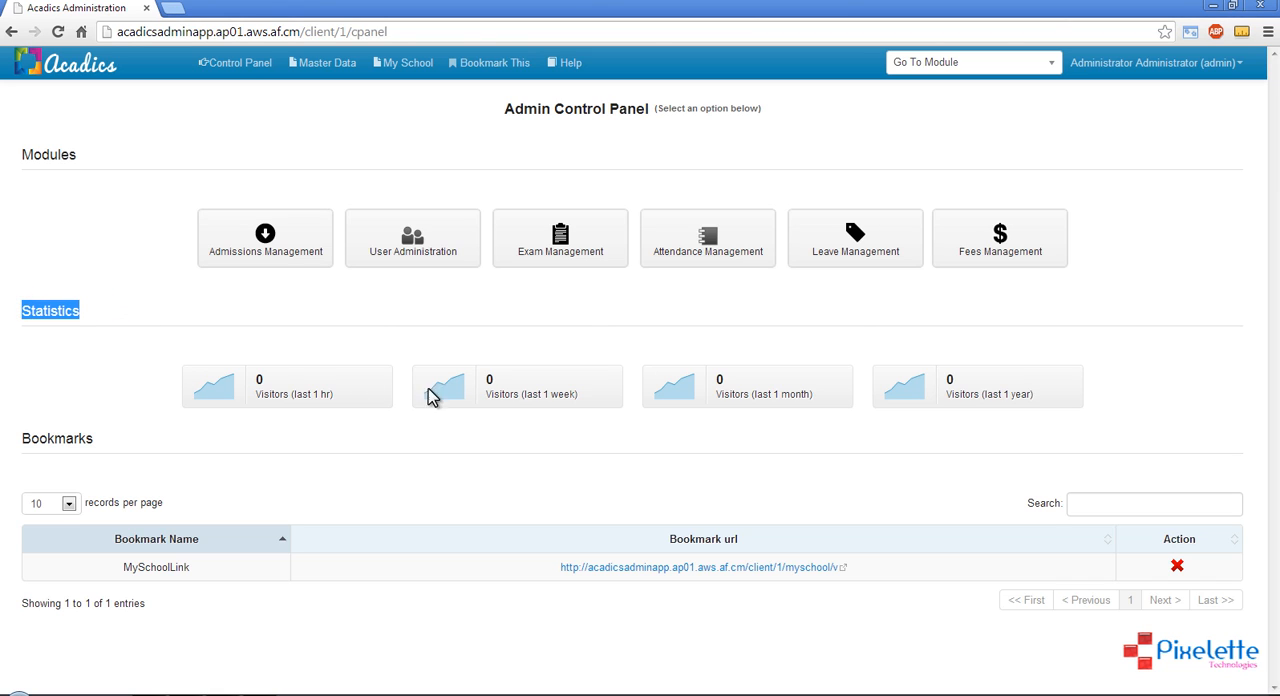
pyautogui.moveTo(721, 382); pyautogui.dragTo(890, 395)
pyautogui.click(1120, 368)
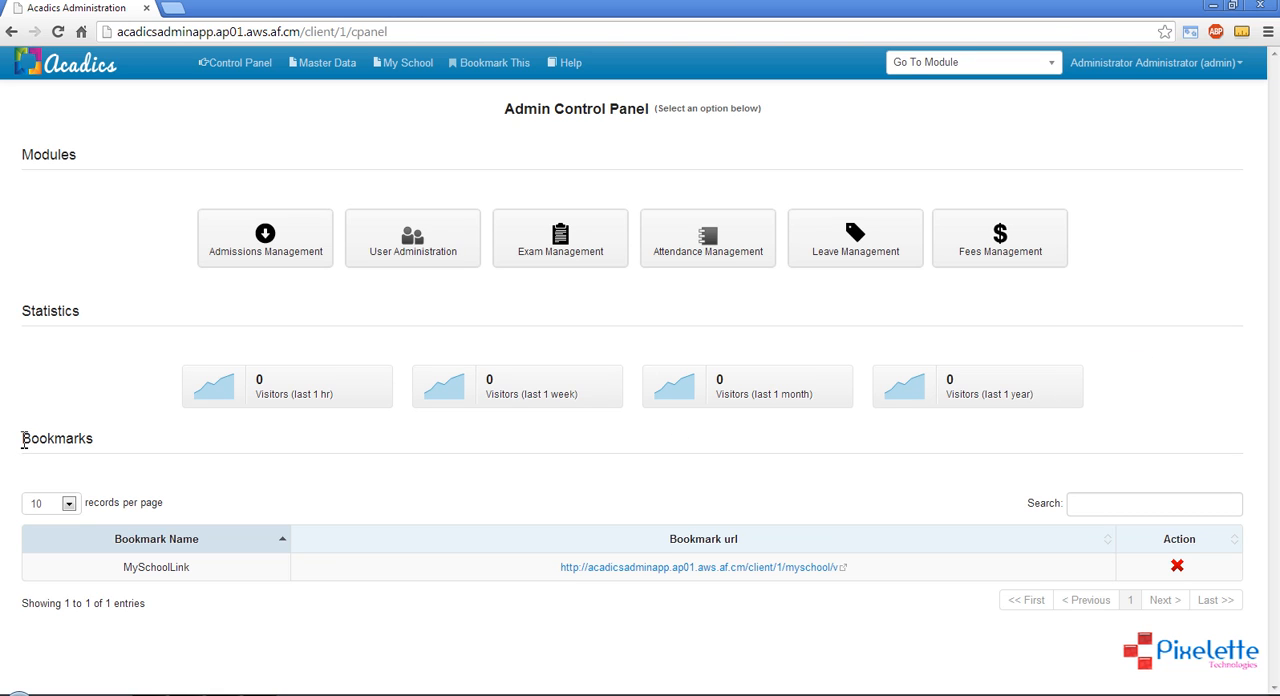
pyautogui.moveTo(22, 438); pyautogui.dragTo(97, 446)
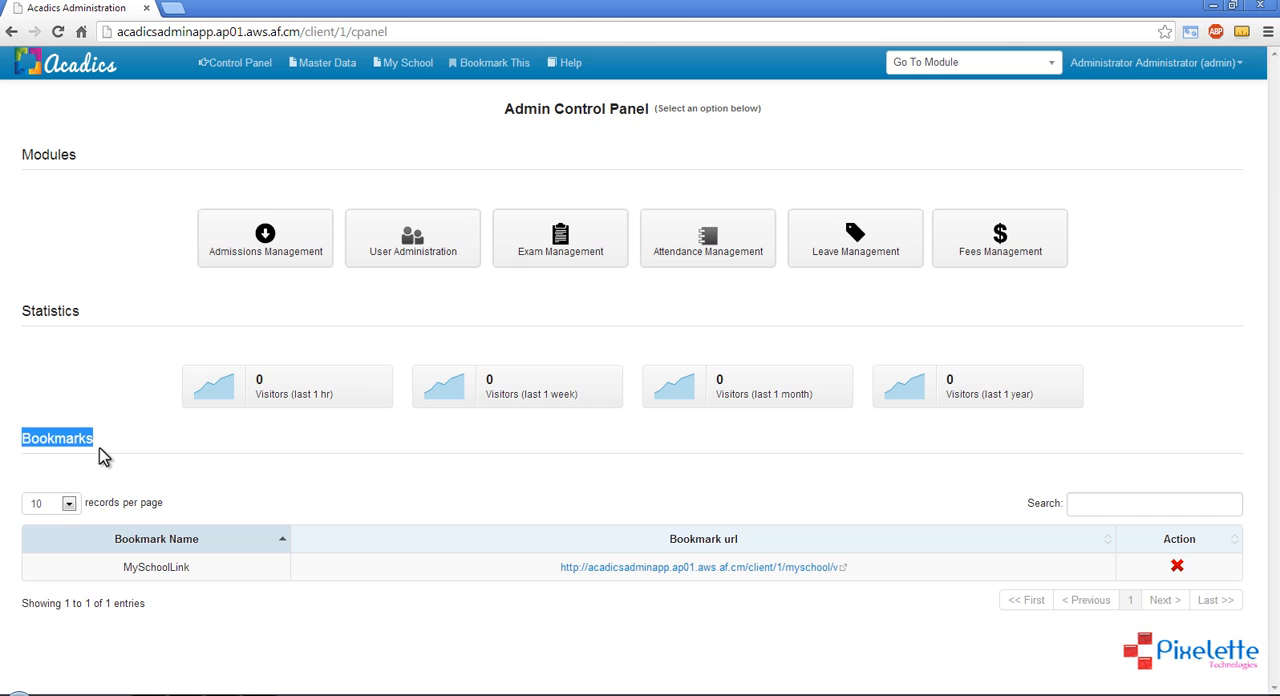
pyautogui.click(100, 450)
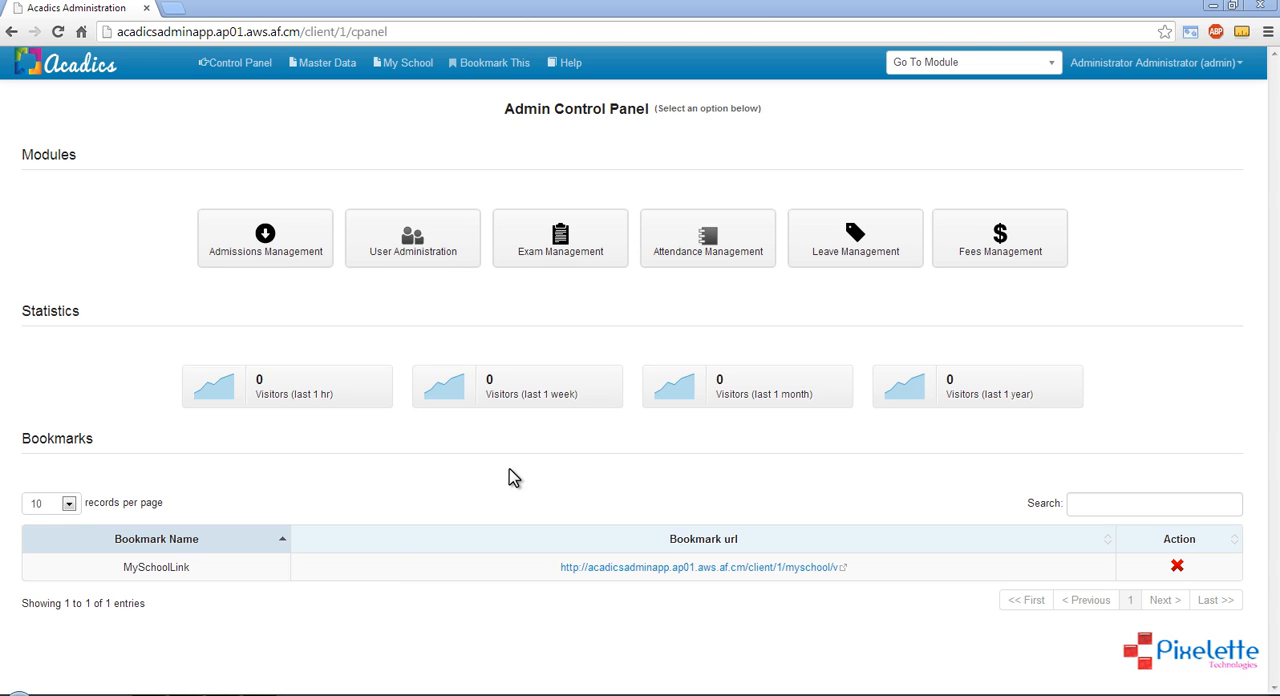
# Open Academic Terms in the master data and review the listed semesters
pyautogui.click(325, 66)
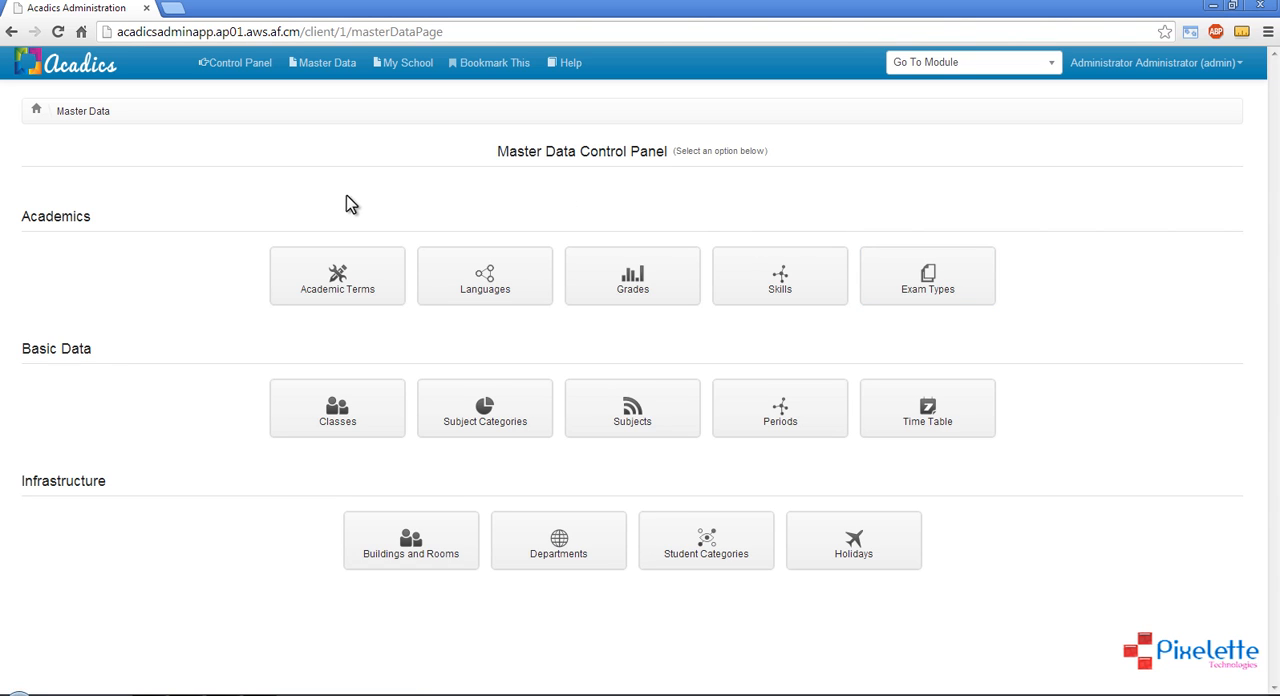
pyautogui.click(337, 290)
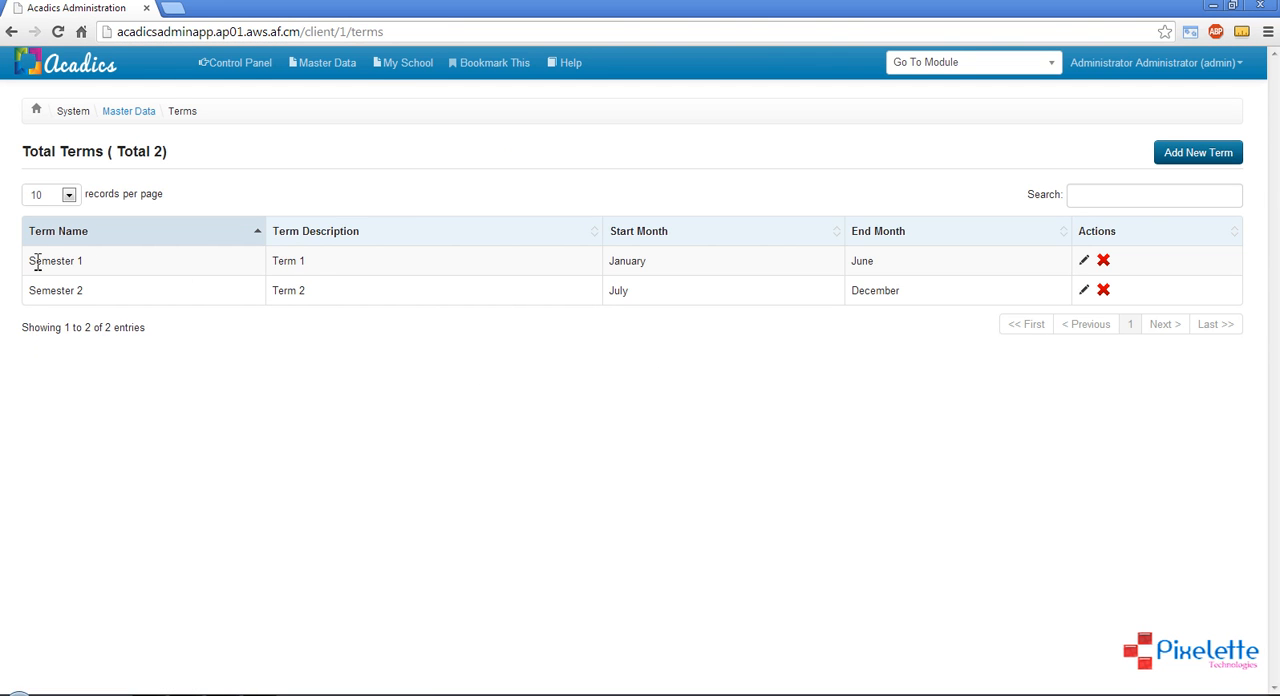
pyautogui.moveTo(32, 261); pyautogui.dragTo(434, 309)
pyautogui.click(434, 304)
# Try changing Semester 1's end month to July and discard the edit
pyautogui.click(1086, 263)
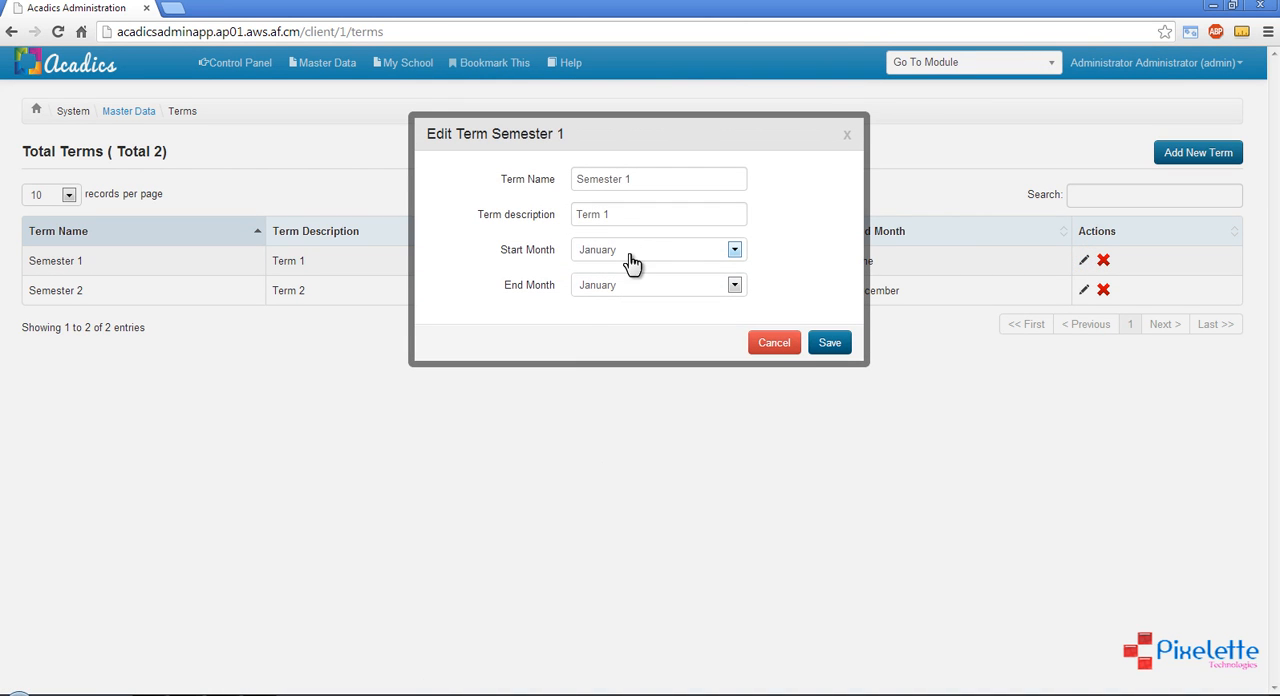
pyautogui.click(617, 288)
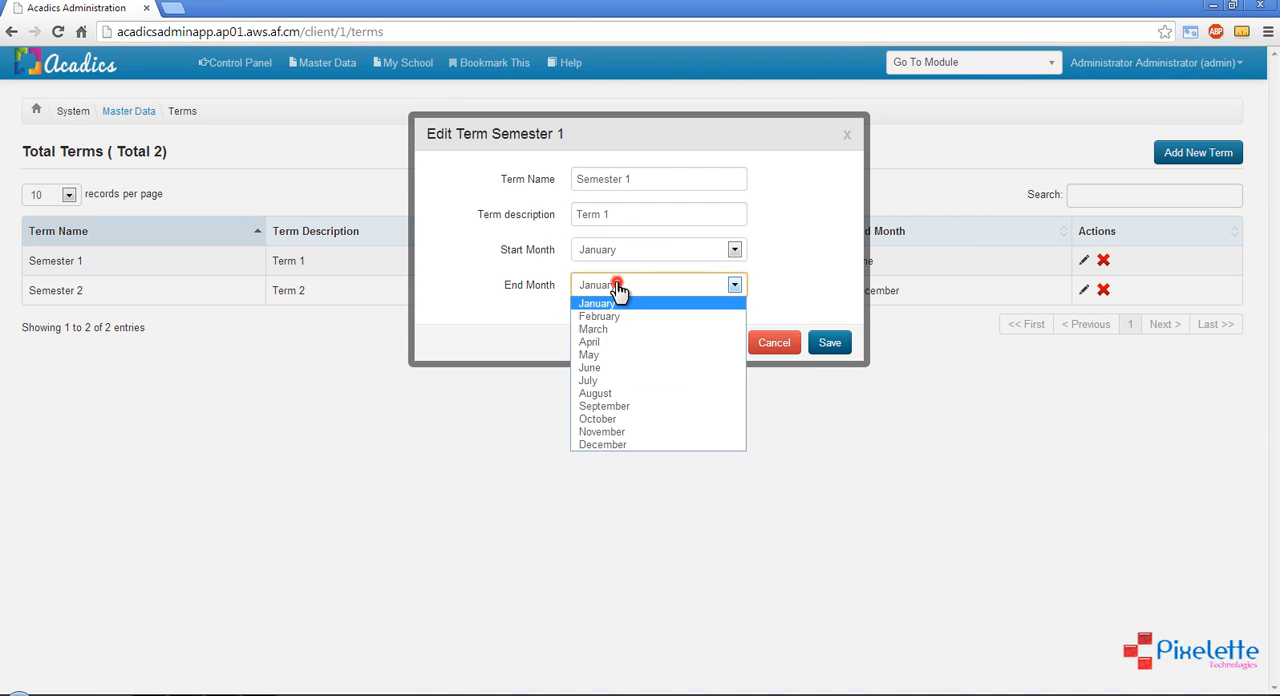
pyautogui.click(597, 385)
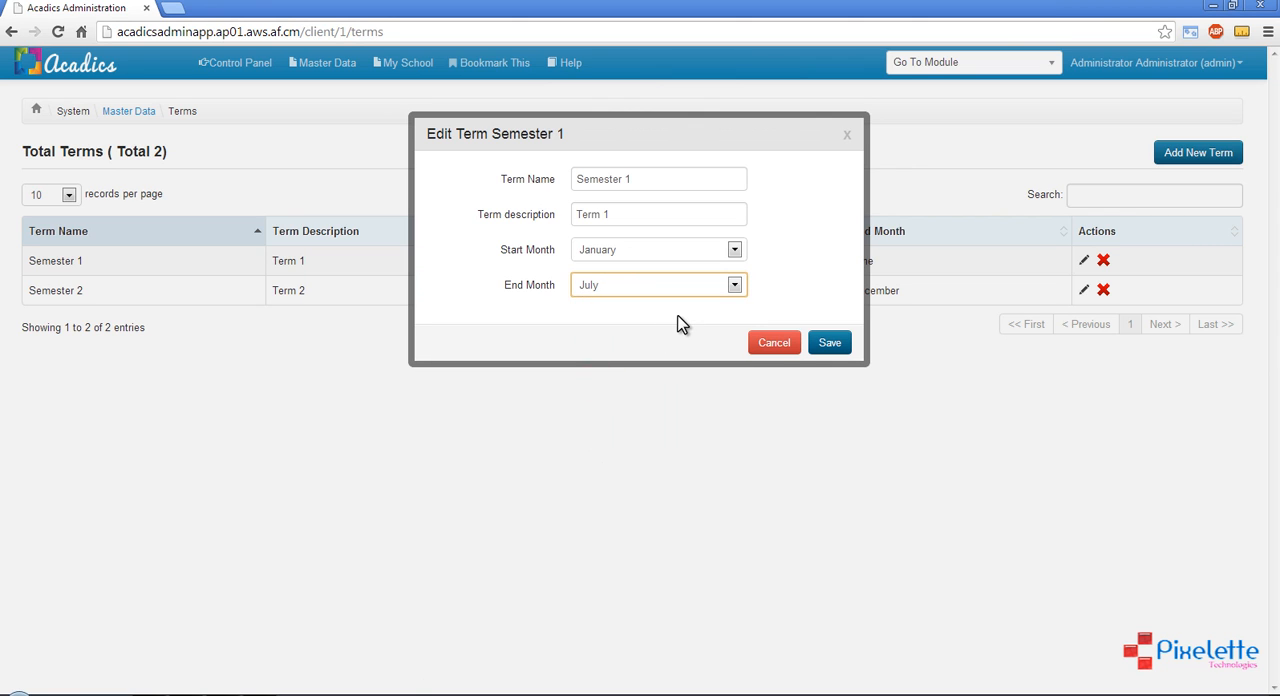
pyautogui.click(766, 345)
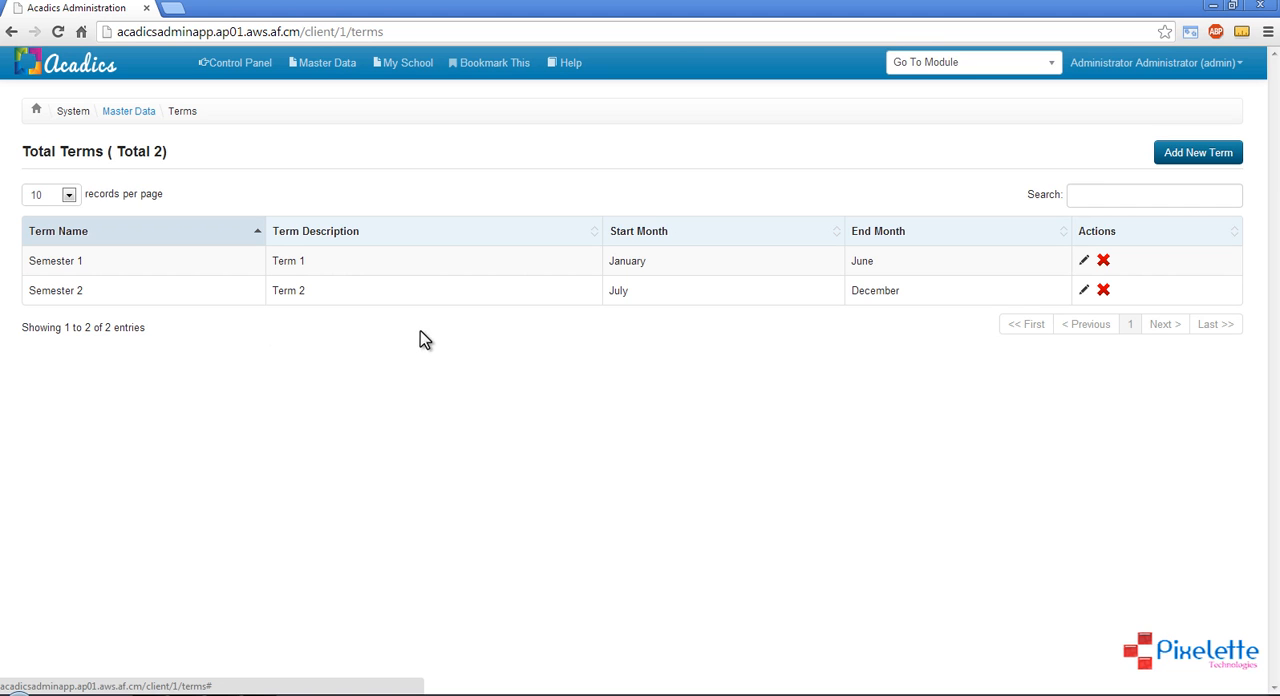
# Start a new academic term named Semester 3 with the description Semester 3
pyautogui.click(1186, 162)
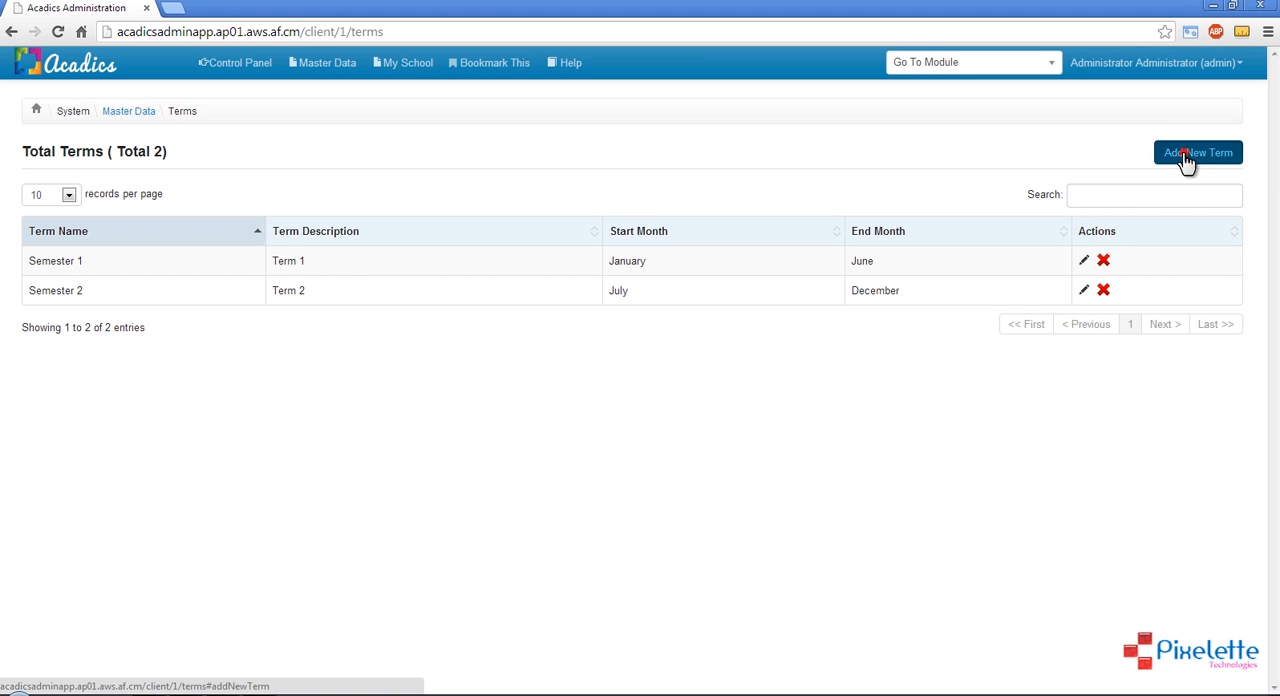
pyautogui.click(629, 180)
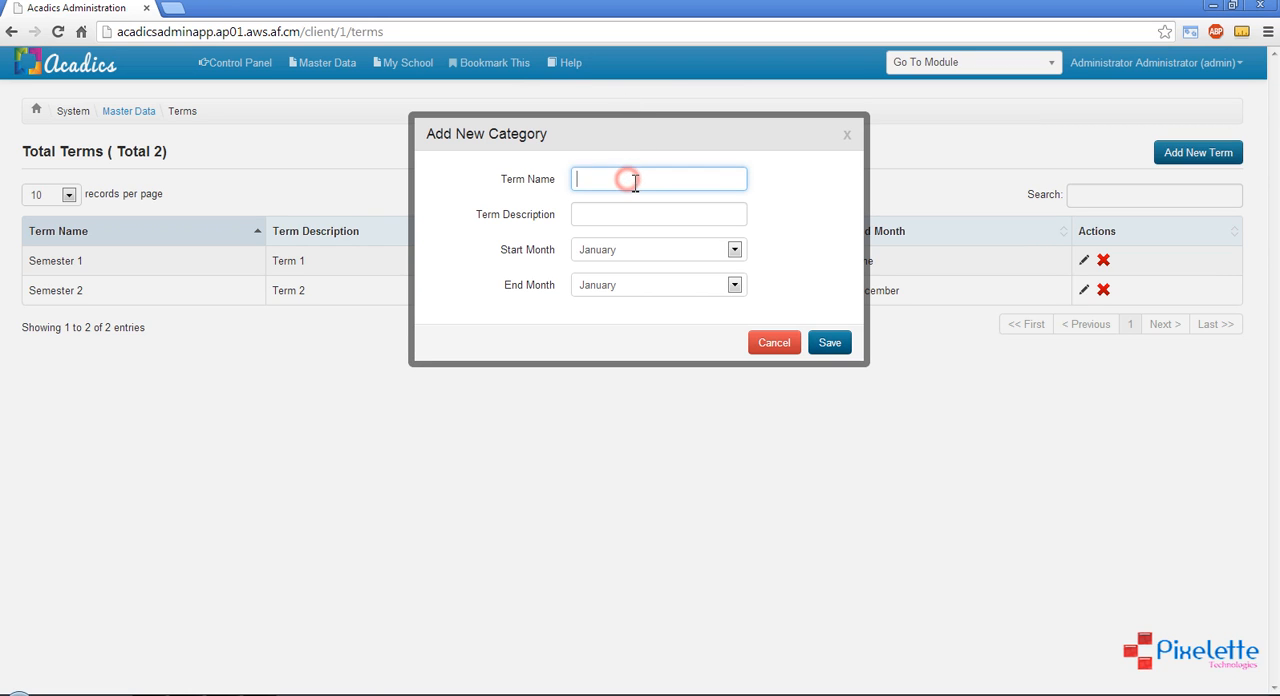
pyautogui.write('Semester')
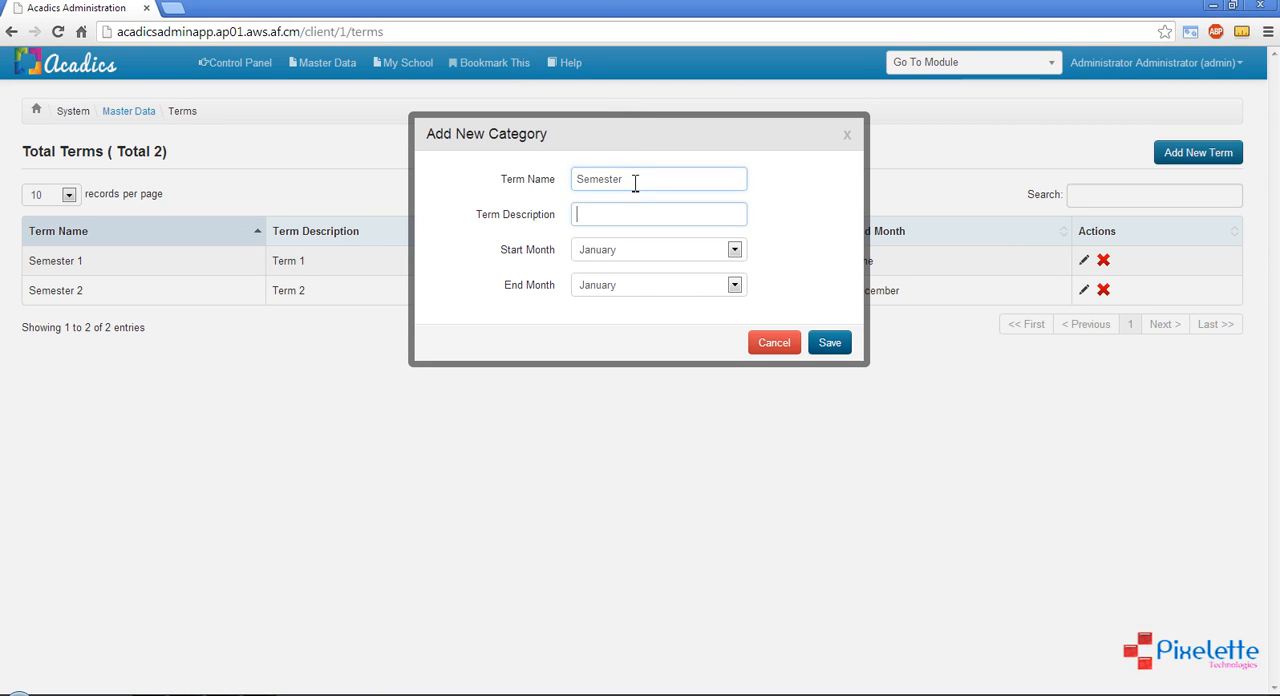
pyautogui.press('Tab')
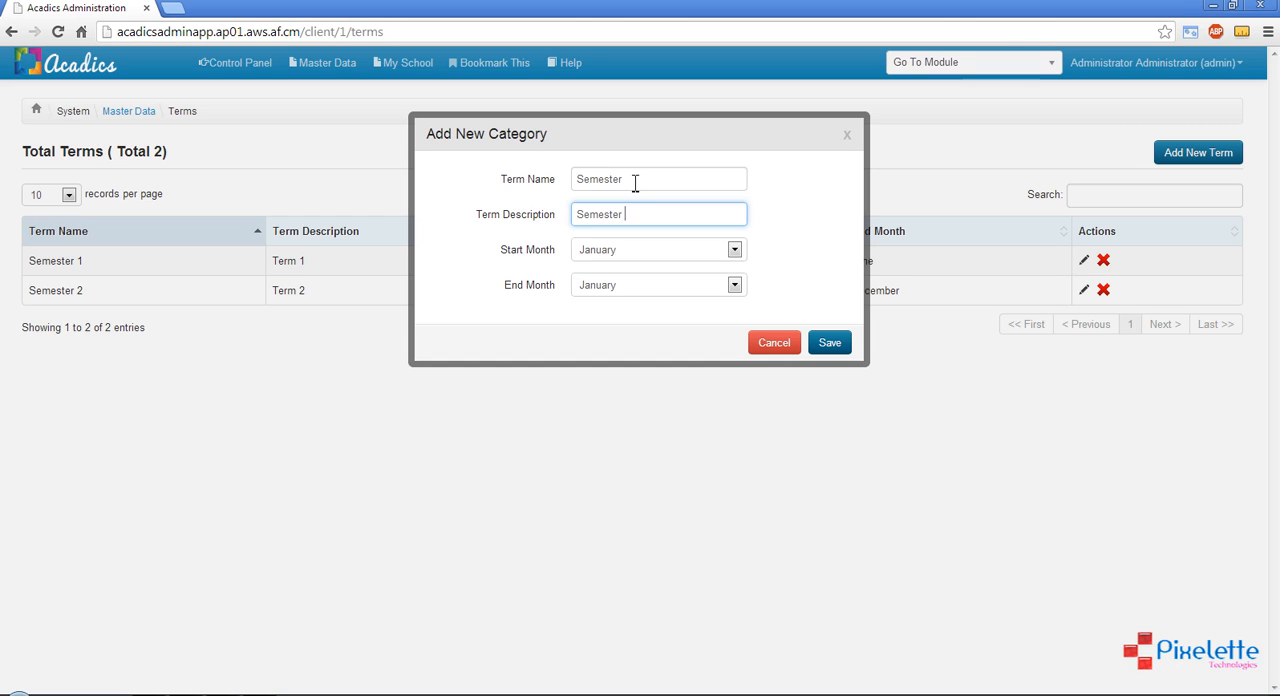
pyautogui.write('Semester 3')
pyautogui.click(664, 178)
pyautogui.write('3')
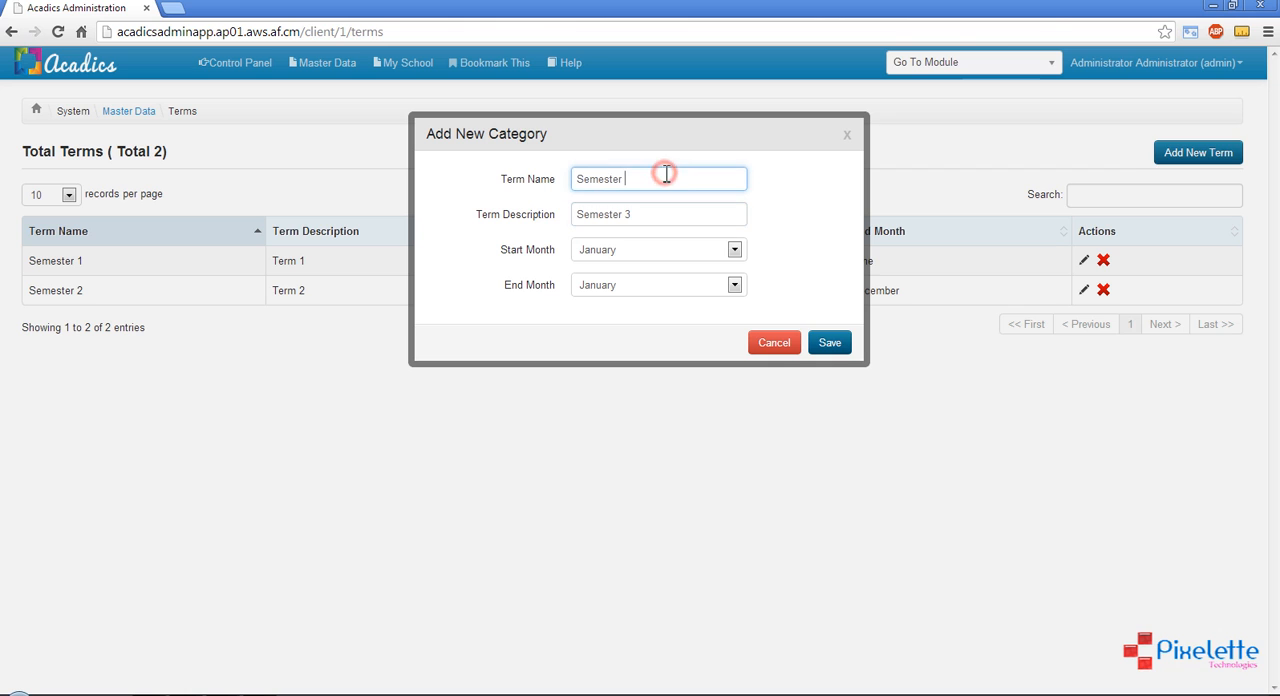
# Set the new term's start month to June and its end month to September, and save it
pyautogui.click(622, 249)
pyautogui.click(626, 330)
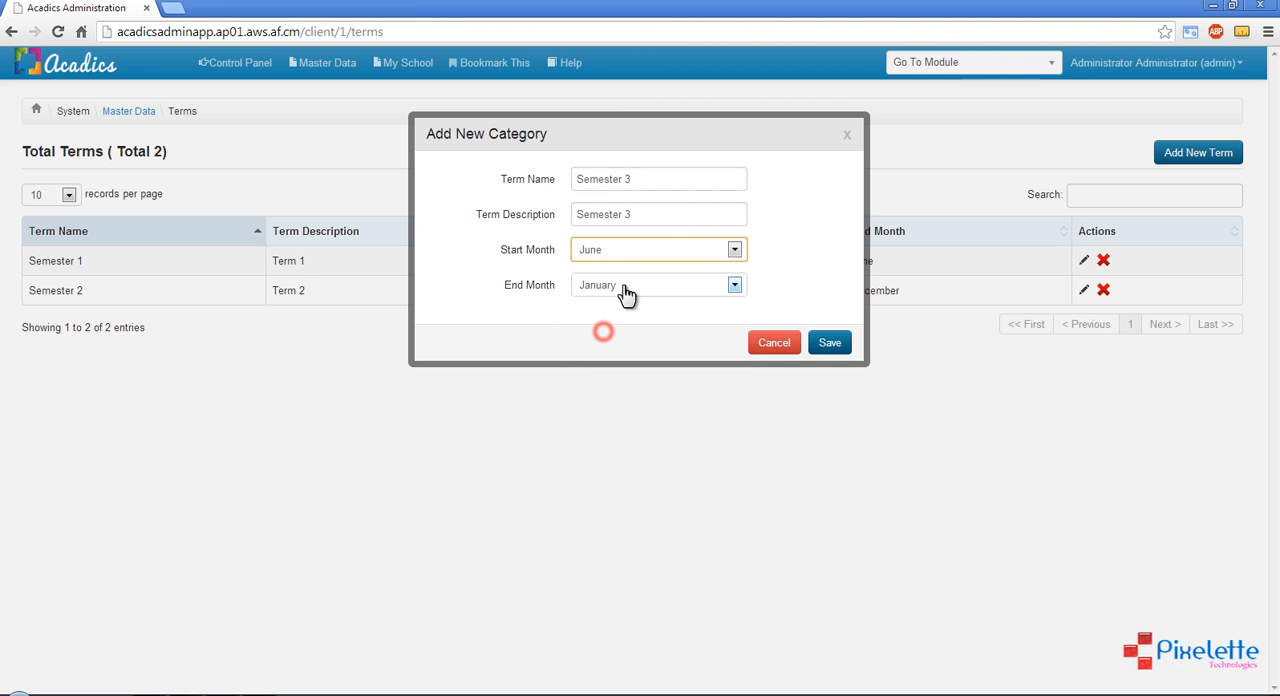
pyautogui.click(624, 285)
pyautogui.click(612, 406)
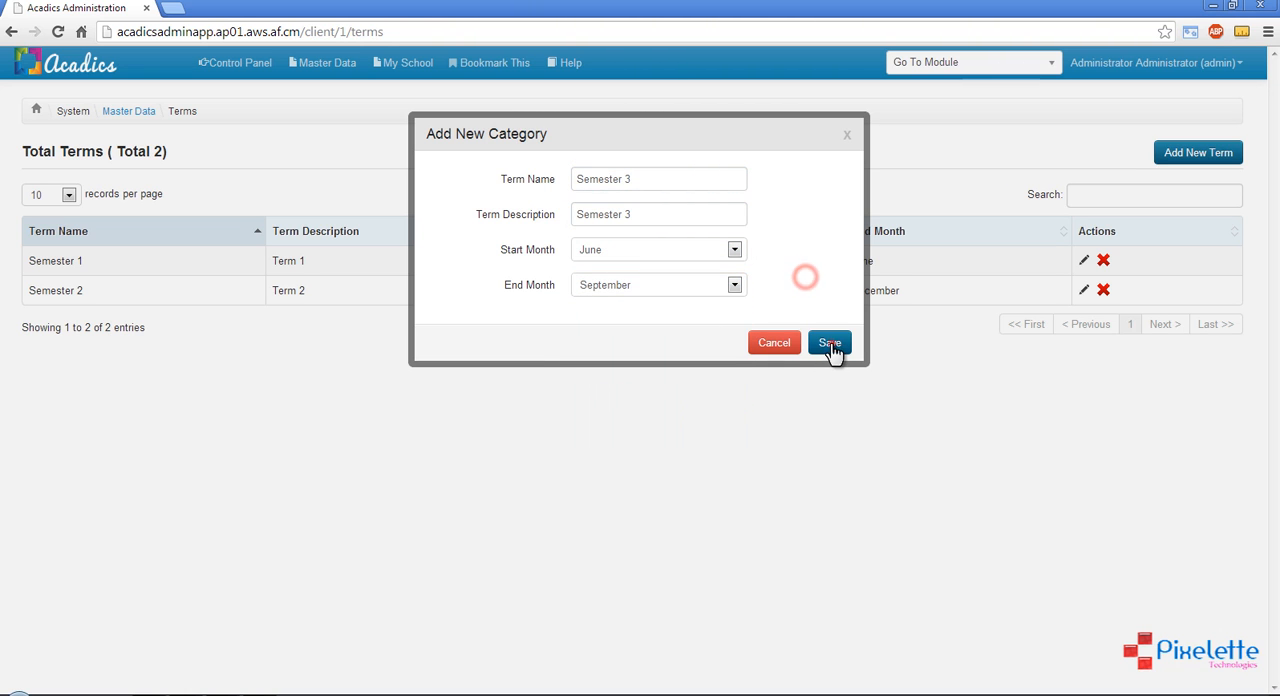
pyautogui.click(830, 343)
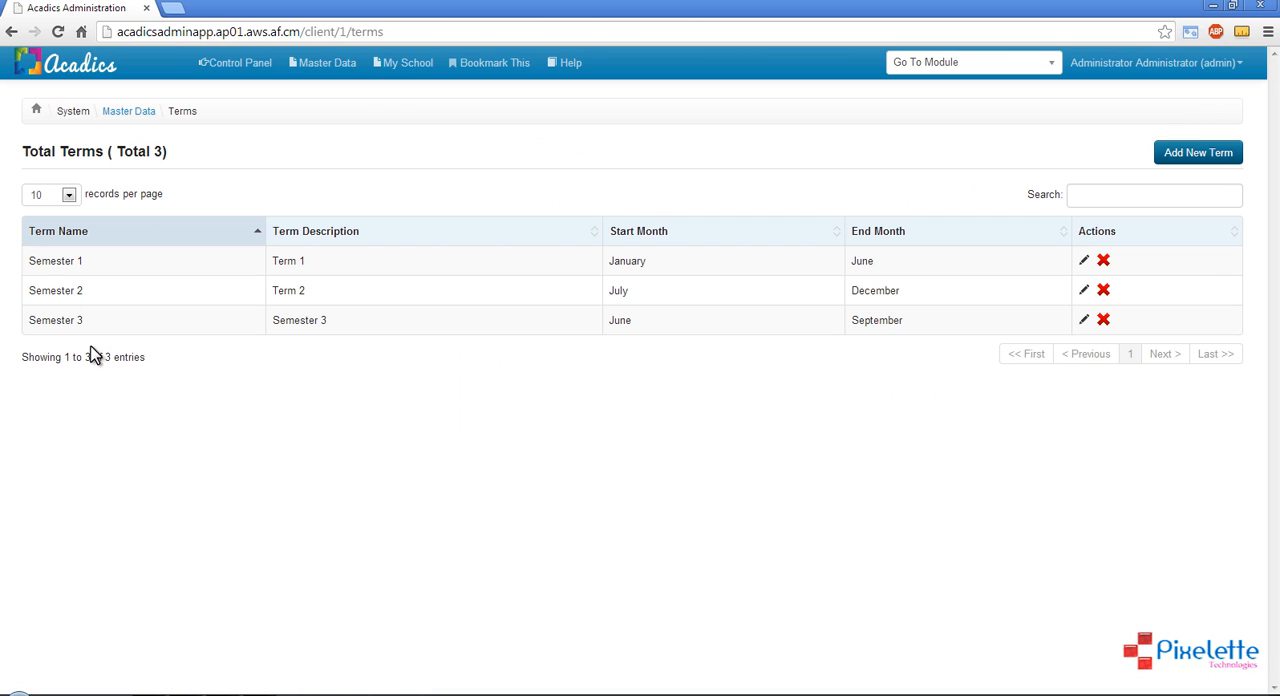
# Check the new Semester 3 row in the terms list
pyautogui.moveTo(23, 320); pyautogui.dragTo(557, 320)
pyautogui.click(606, 318)
pyautogui.moveTo(26, 320); pyautogui.dragTo(352, 328)
pyautogui.click(352, 328)
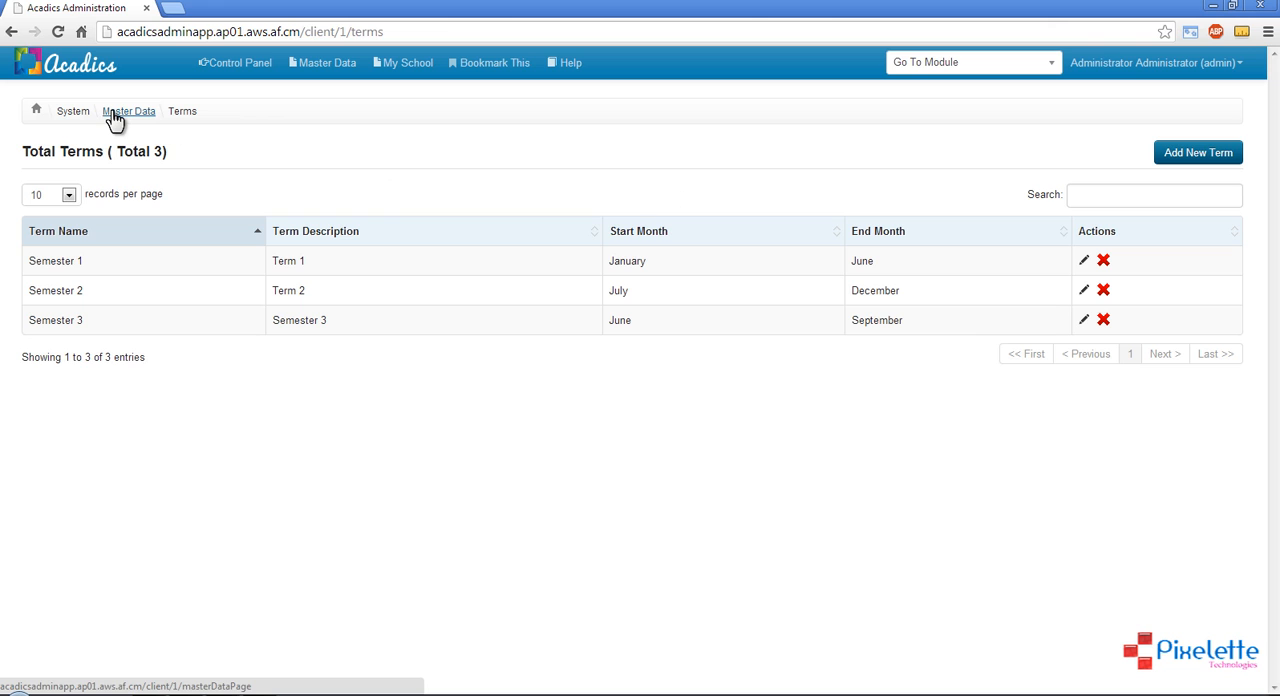
# View the Languages list in the master data and return to the Master Data Control Panel
pyautogui.click(338, 64)
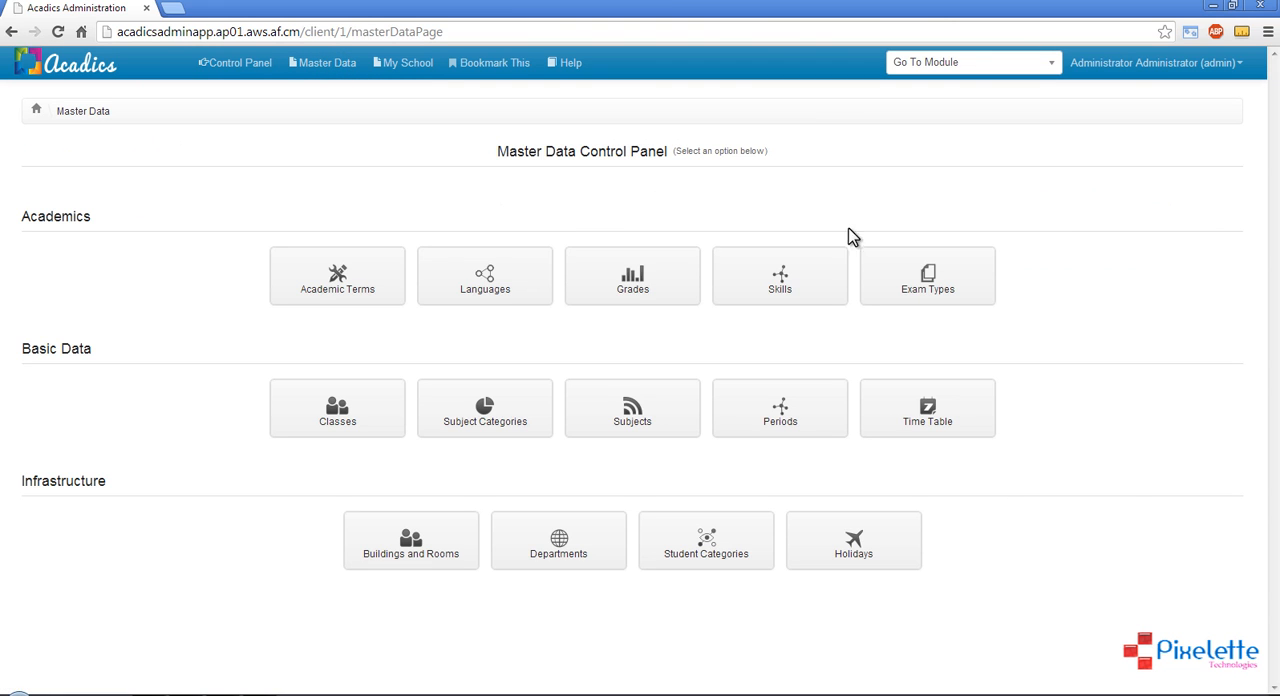
pyautogui.click(511, 266)
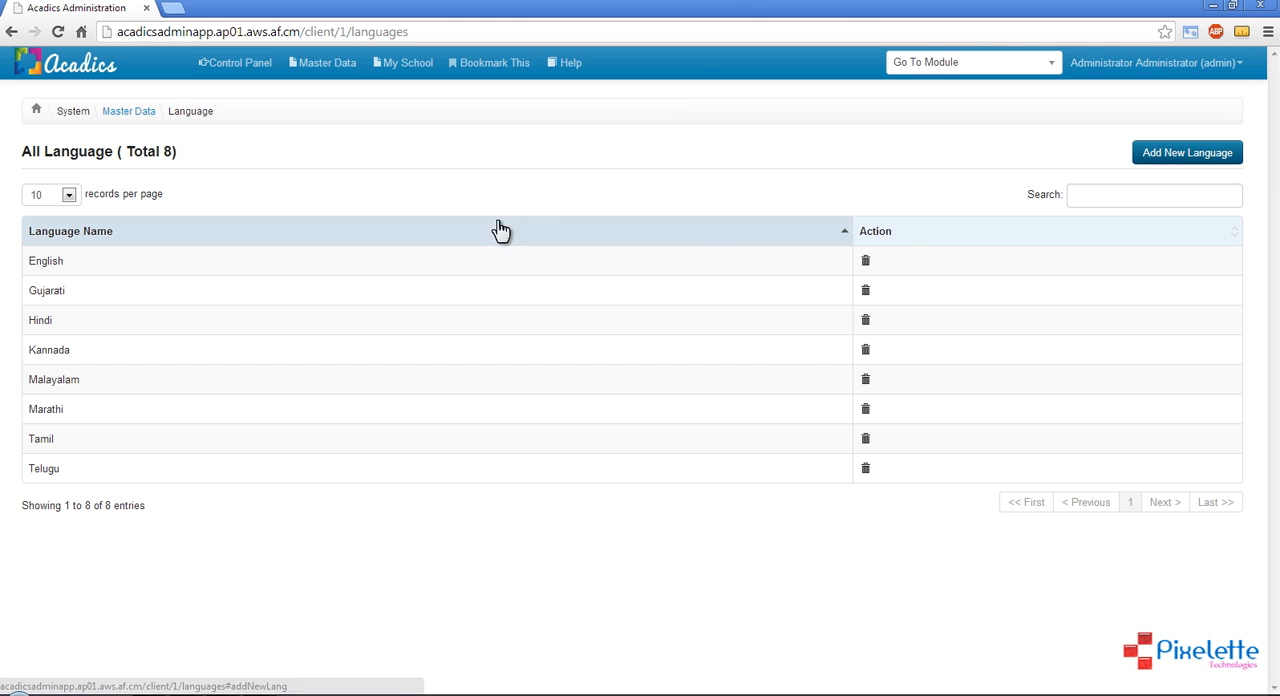
pyautogui.click(130, 113)
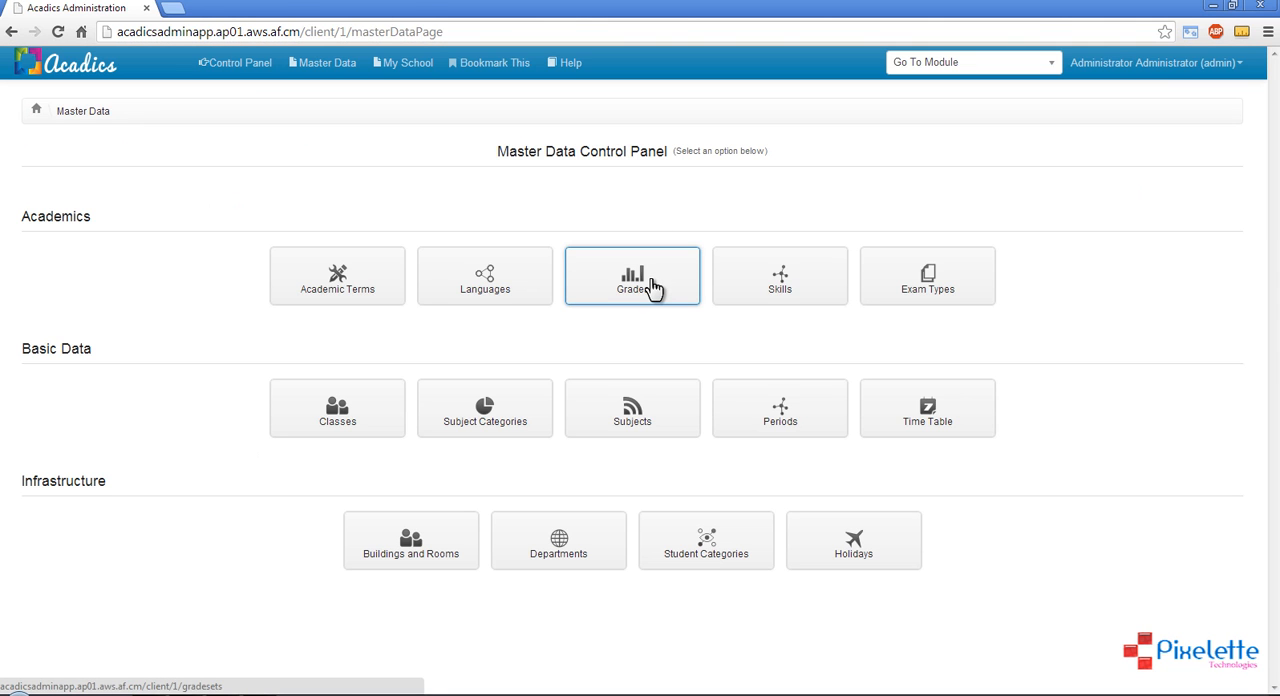
# Open Grades in the master data and review the listed grade sets, including General Grades
pyautogui.click(650, 287)
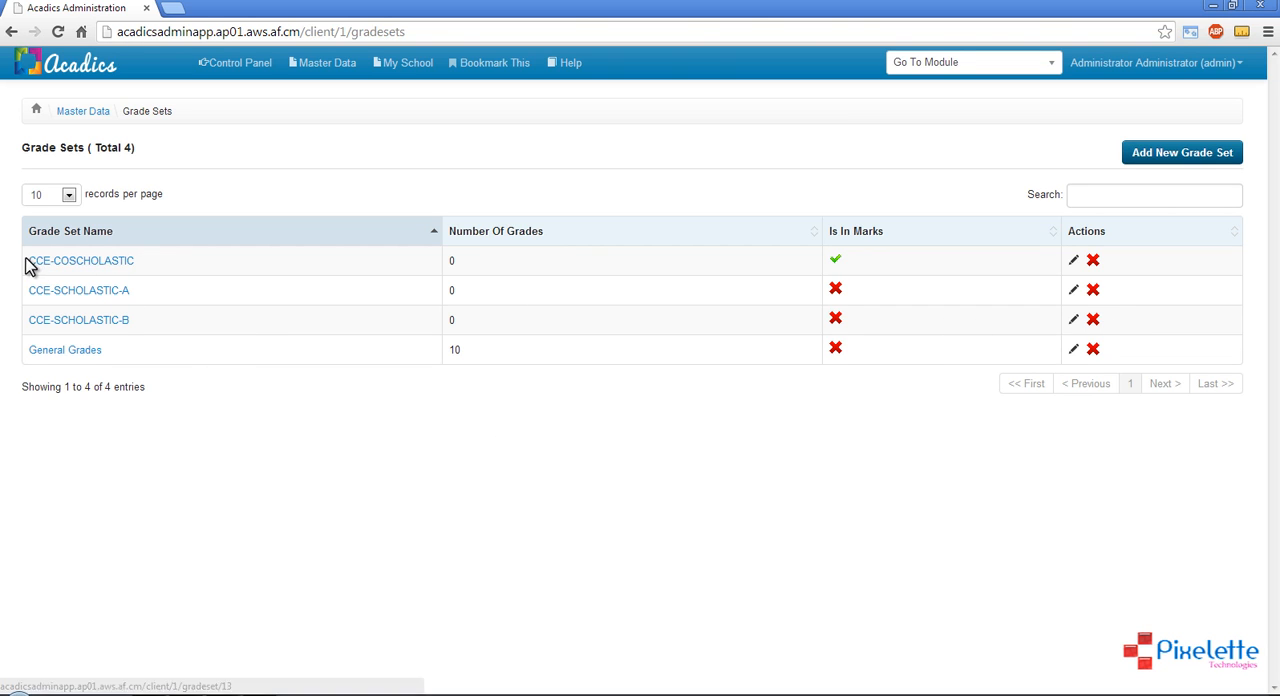
pyautogui.moveTo(25, 259); pyautogui.dragTo(994, 320)
pyautogui.click(972, 322)
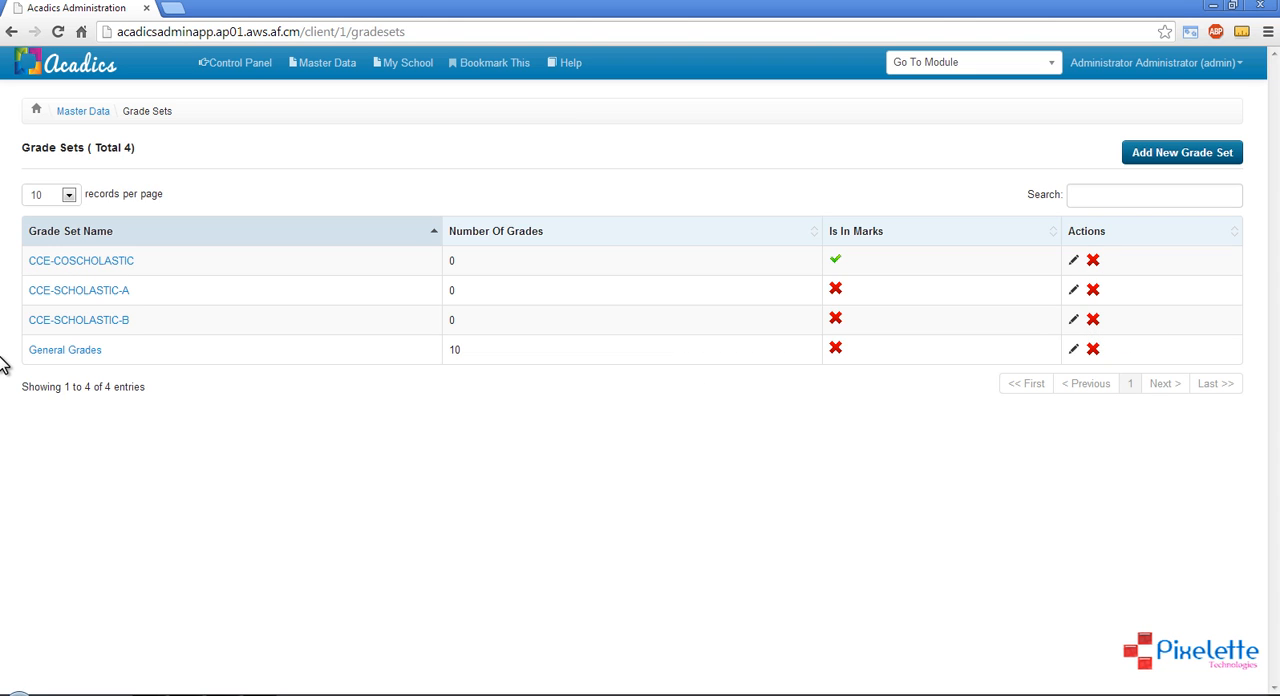
pyautogui.moveTo(28, 352); pyautogui.dragTo(103, 360)
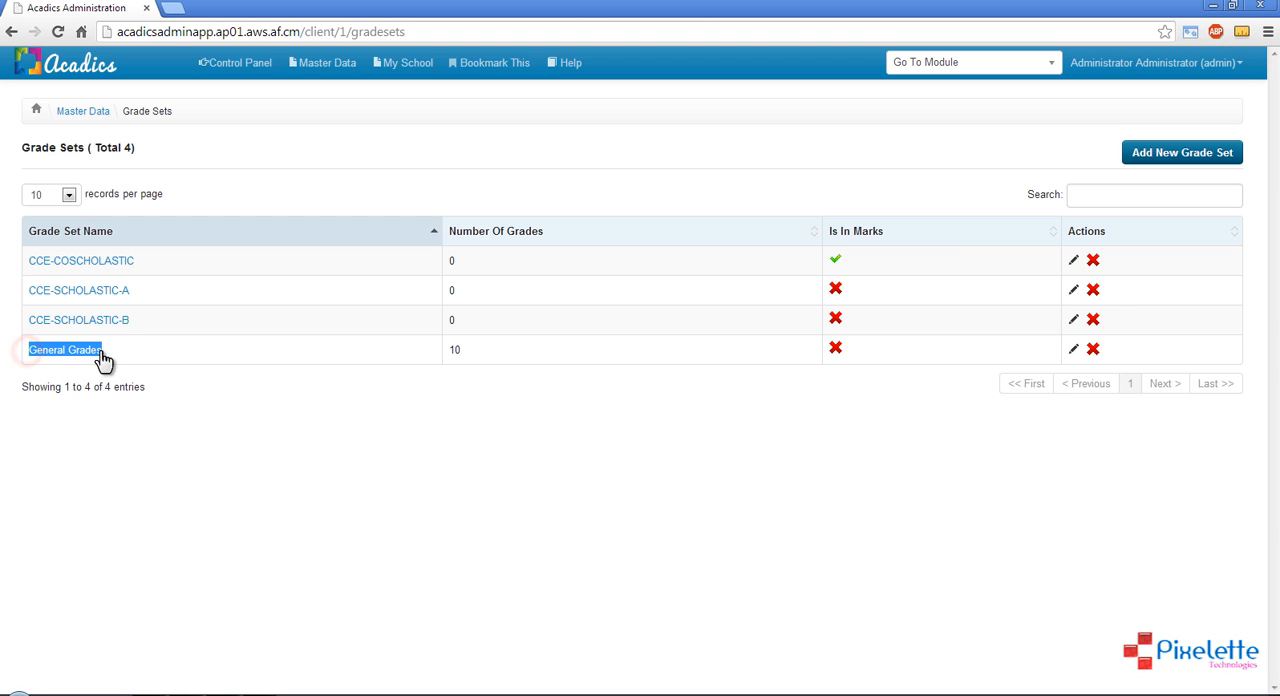
pyautogui.click(129, 358)
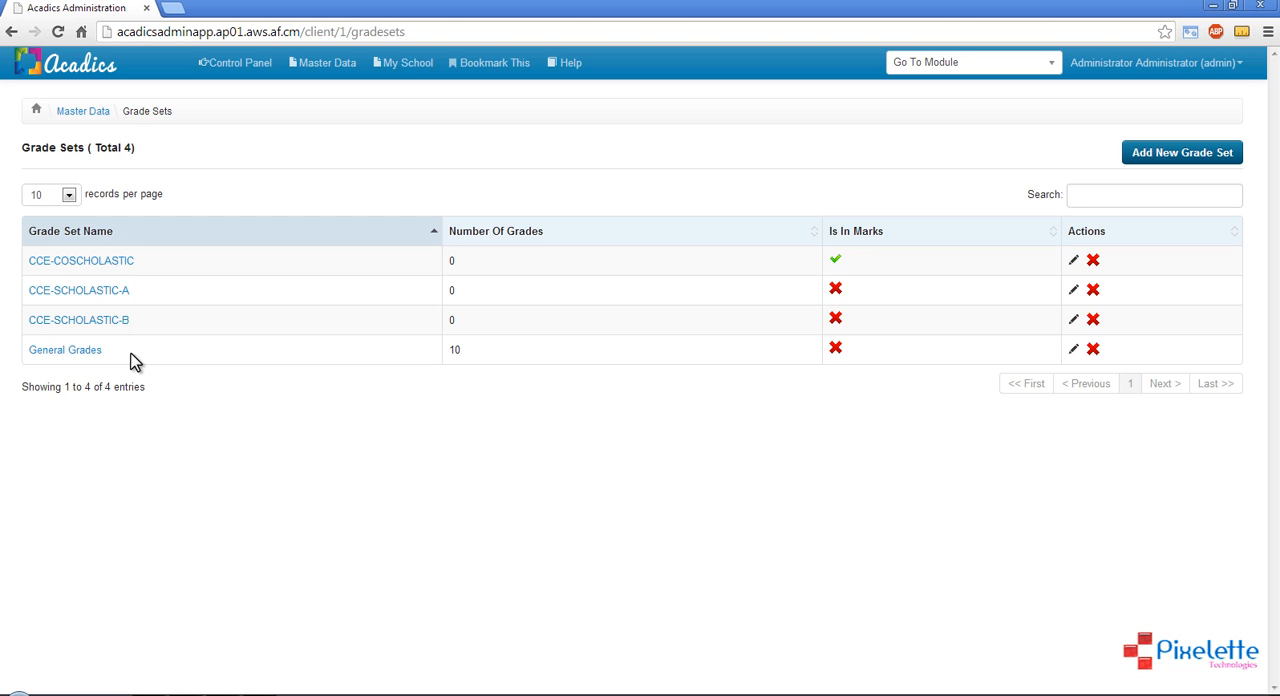
pyautogui.moveTo(22, 147); pyautogui.dragTo(87, 147)
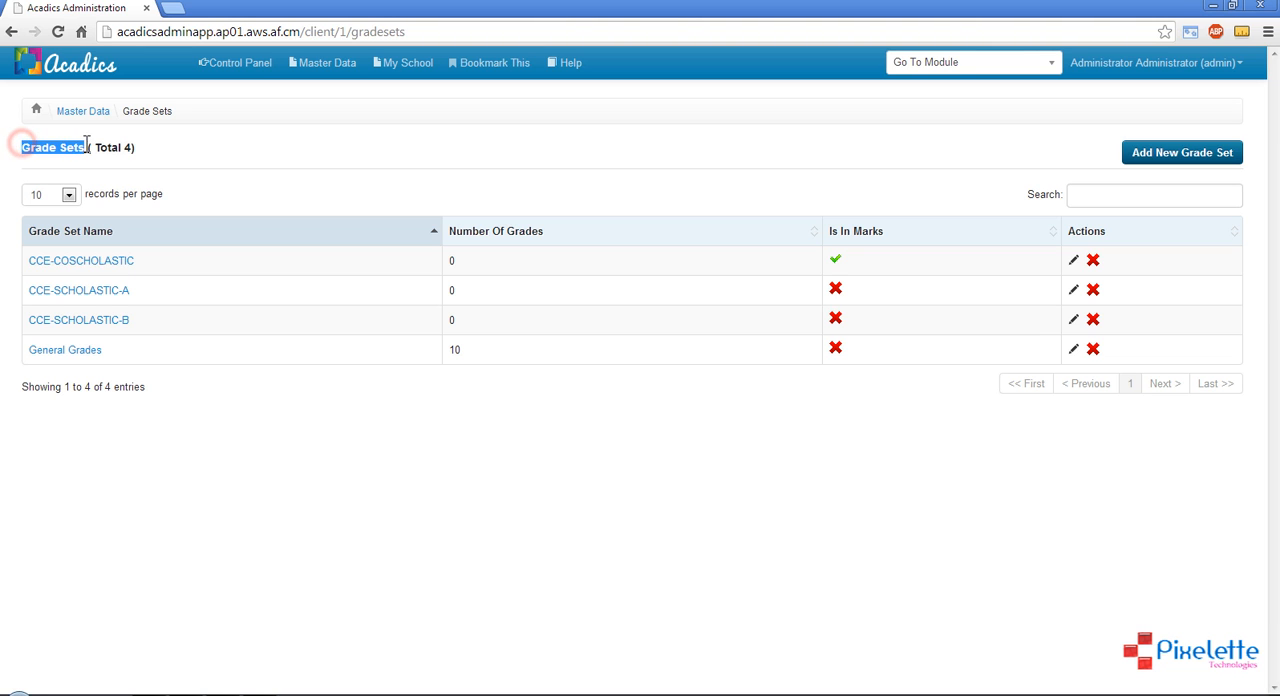
pyautogui.click(198, 155)
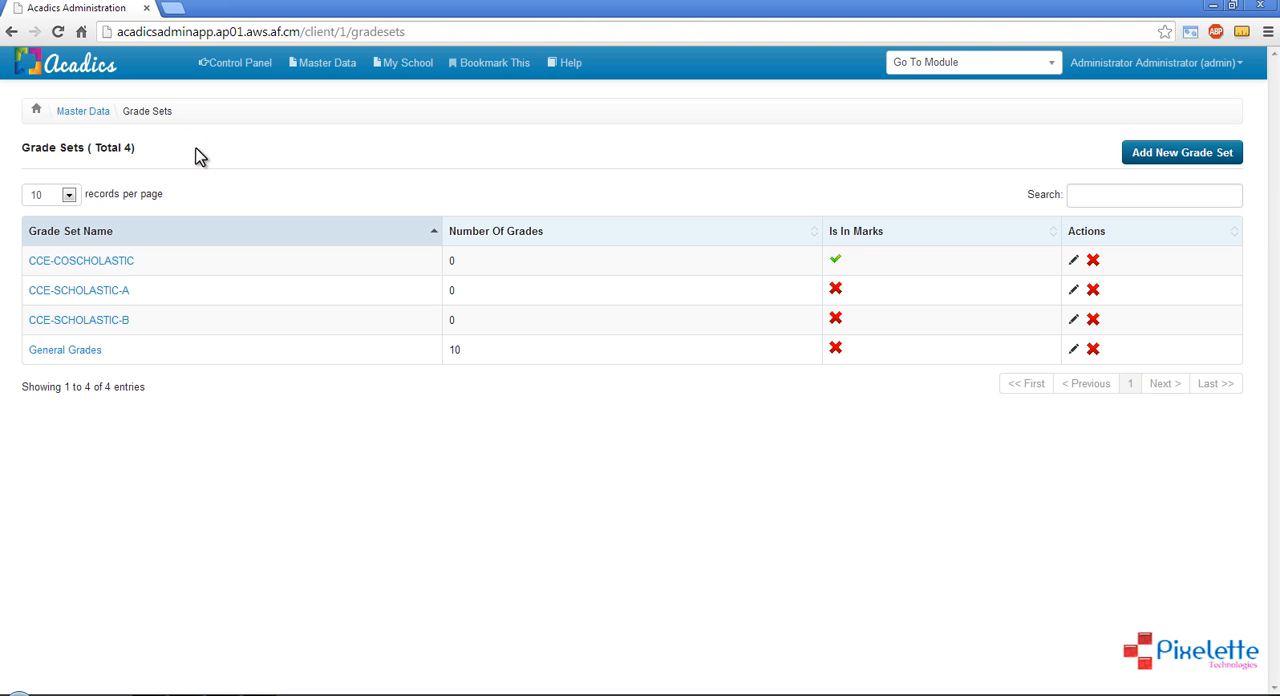
# Add a grade set named GraseSetExam that is not measured in marks, and check its number of grades
pyautogui.click(1163, 152)
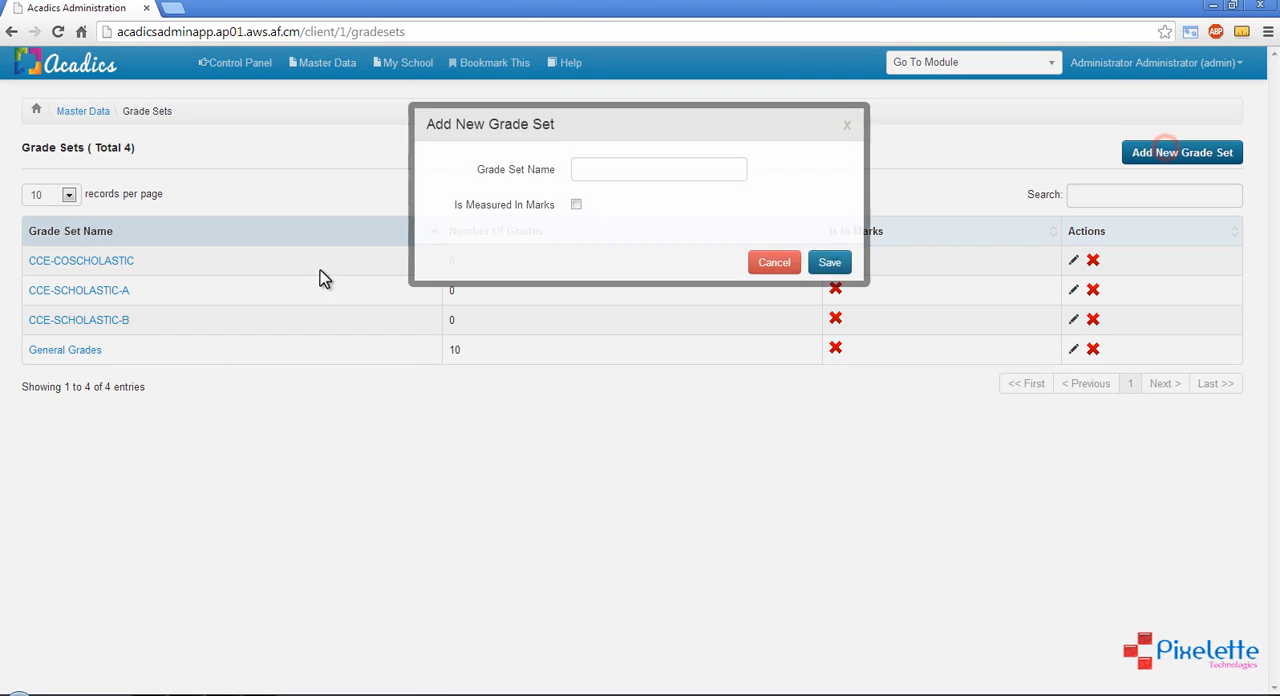
pyautogui.click(602, 180)
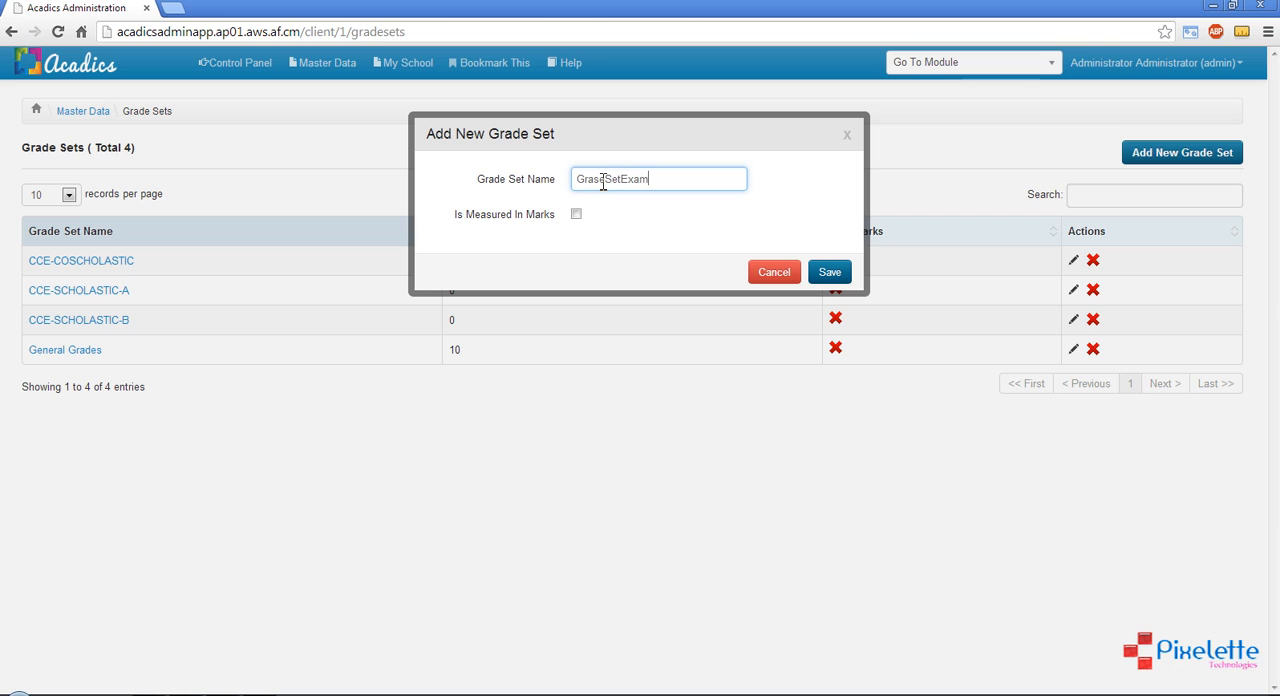
pyautogui.click(825, 276)
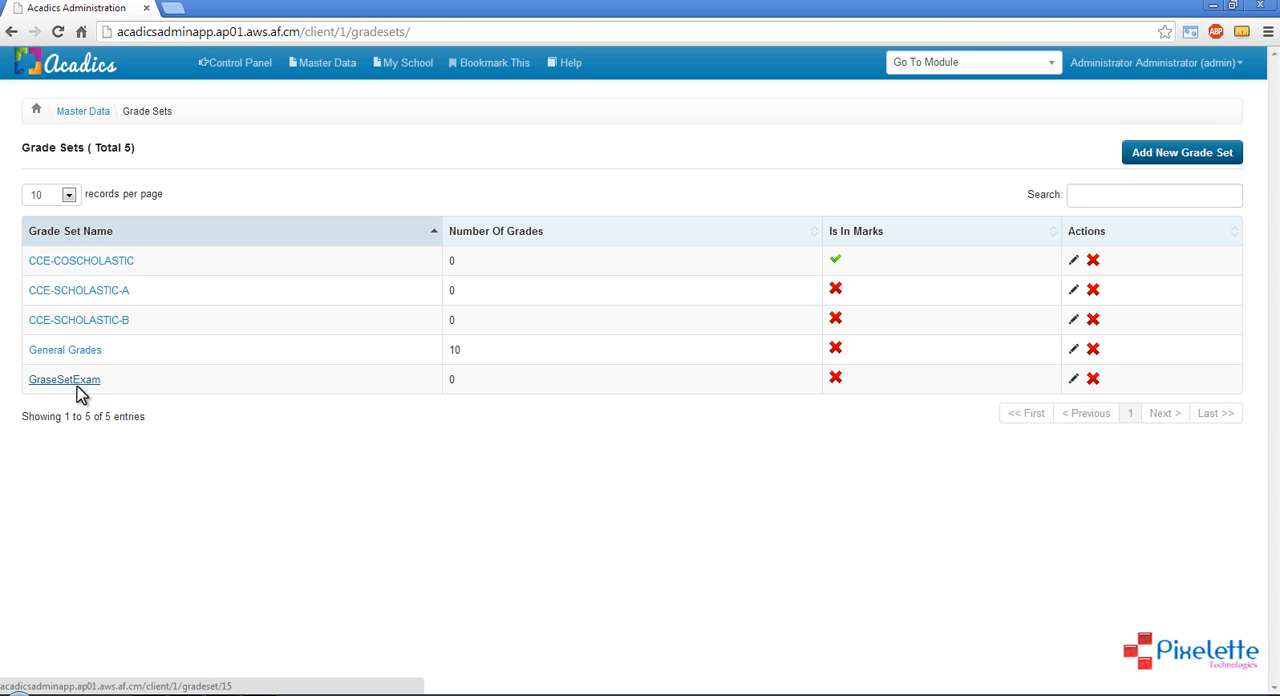
pyautogui.click(452, 374)
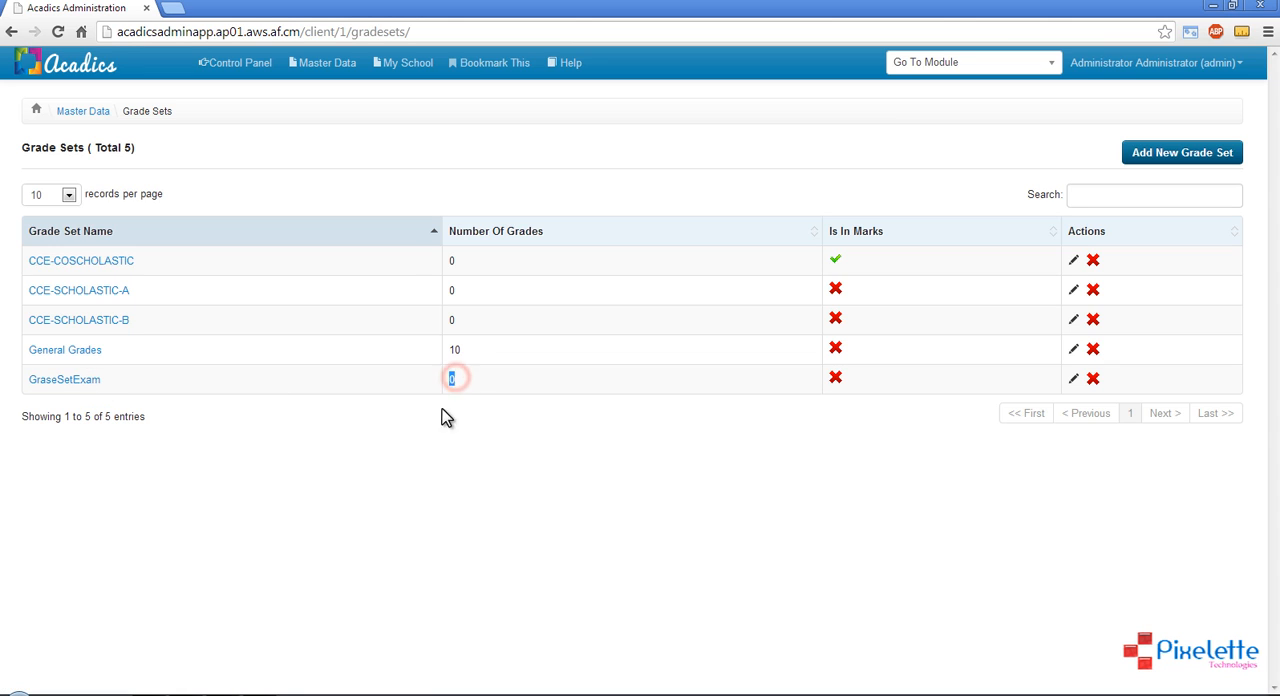
pyautogui.click(440, 420)
# Open the GraseSetExam grade set and add grade A with a grade point of 10 and no description
pyautogui.click(88, 381)
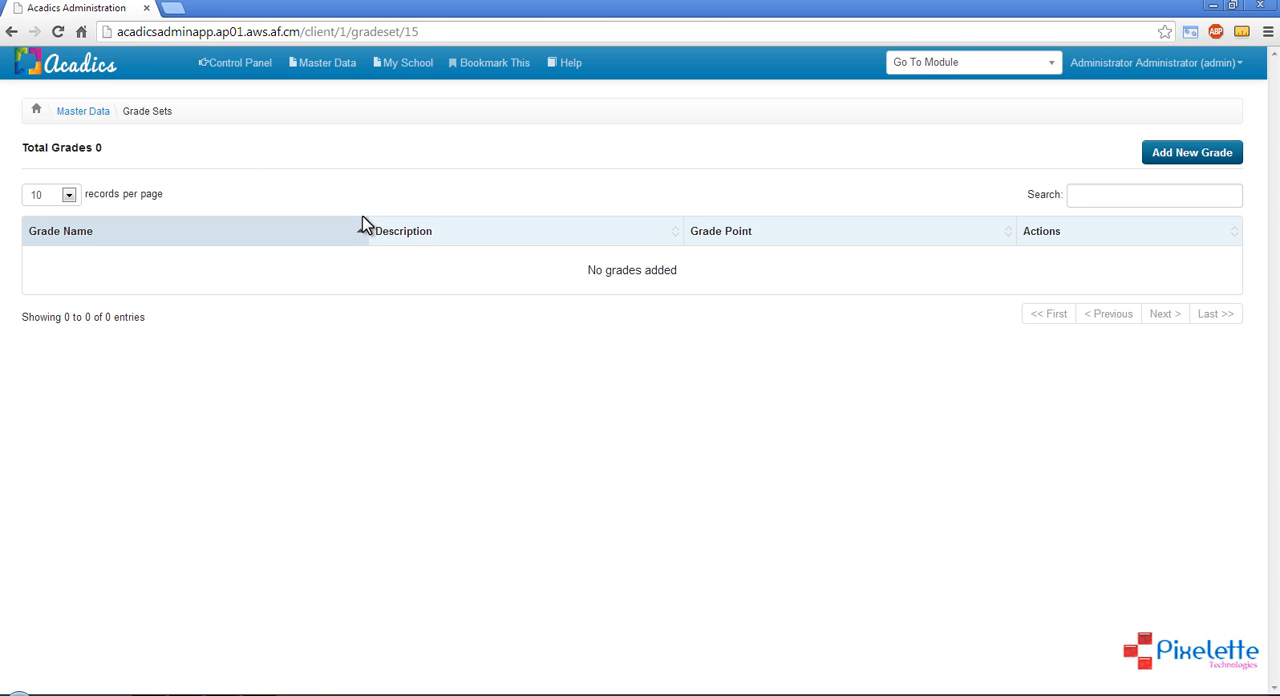
pyautogui.click(1199, 158)
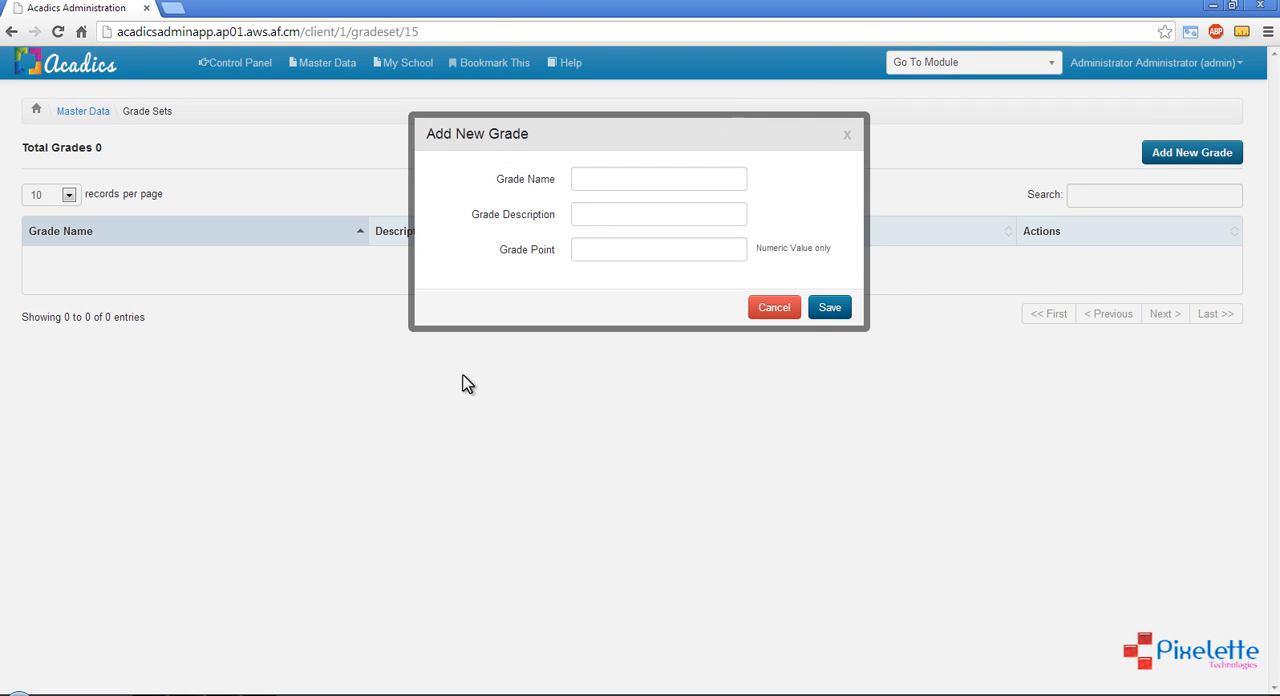
pyautogui.click(607, 180)
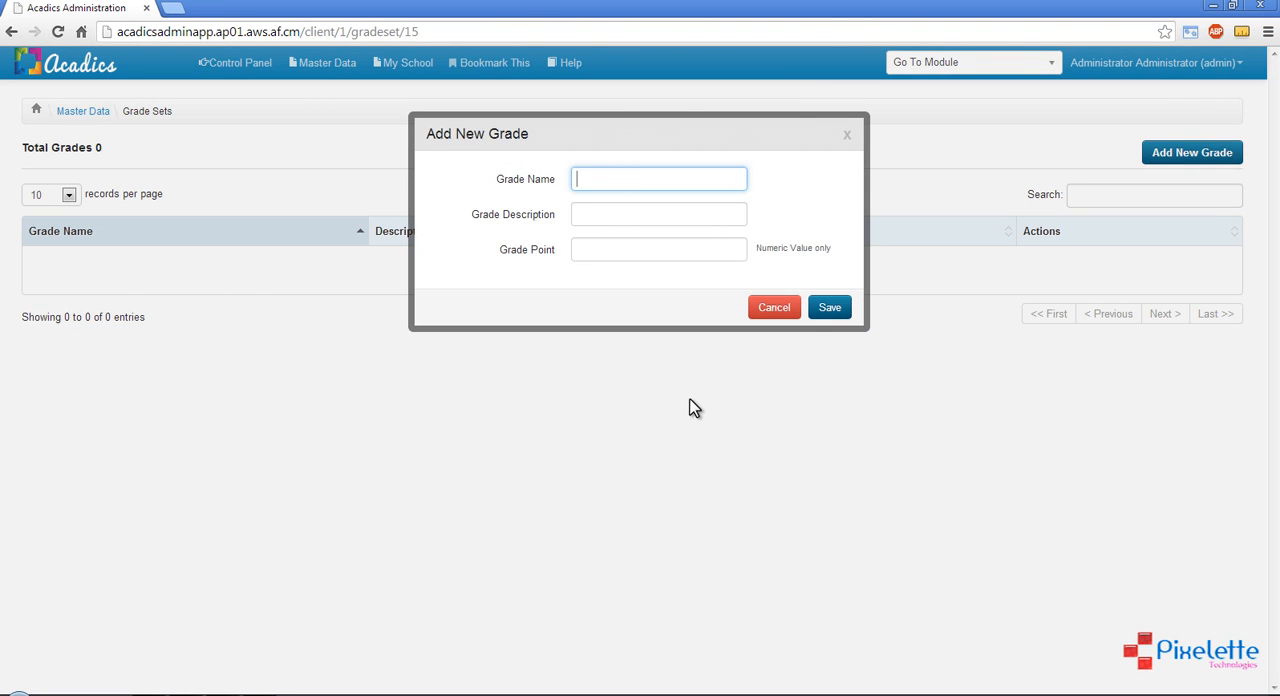
pyautogui.write('A')
pyautogui.click(594, 247)
pyautogui.write('10')
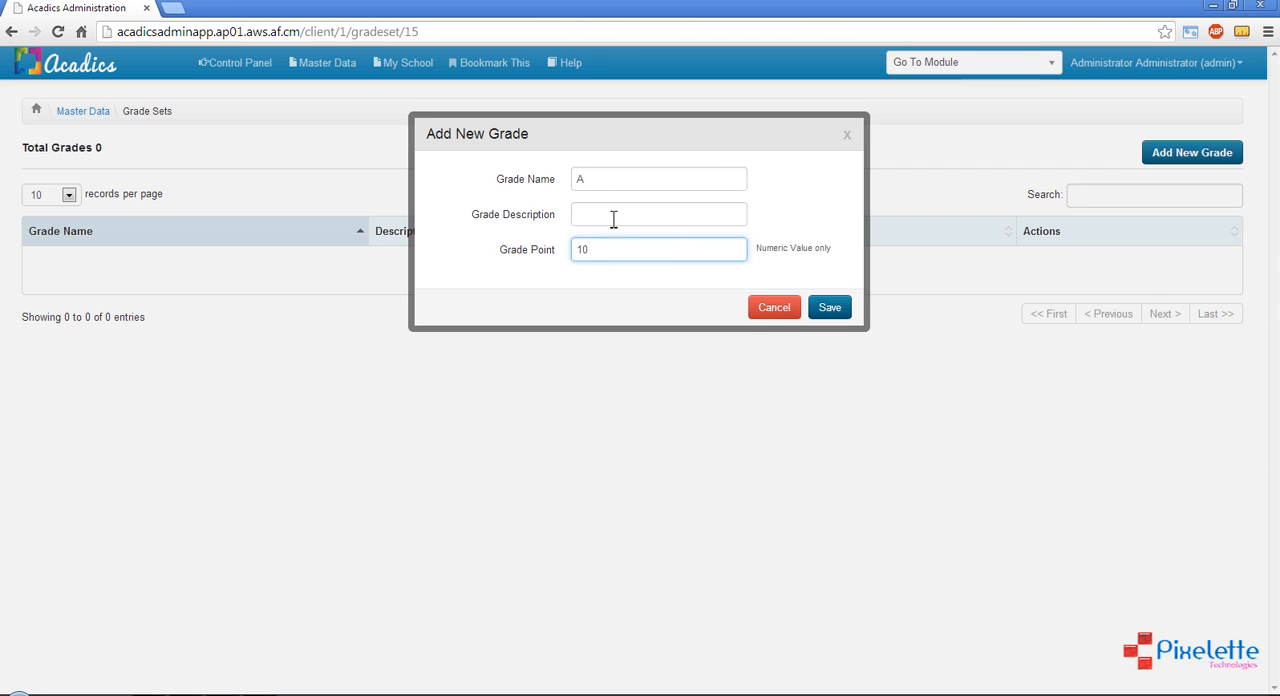
pyautogui.click(826, 314)
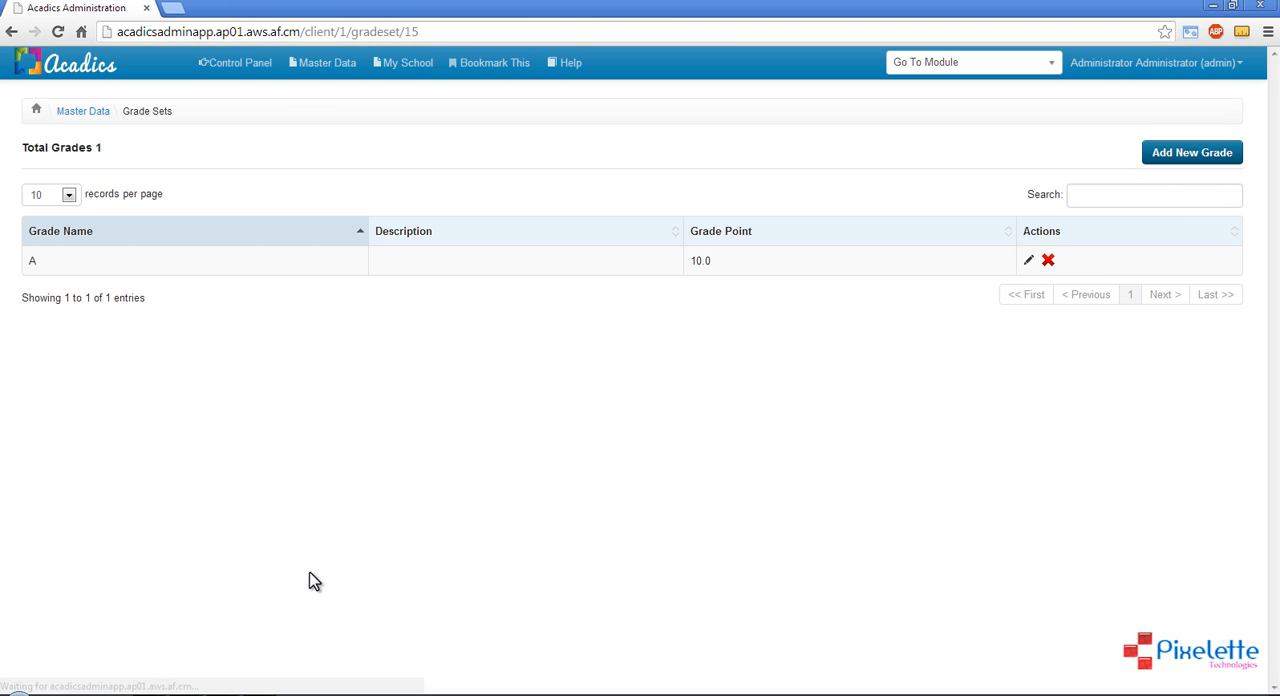
pyautogui.doubleClick(30, 261)
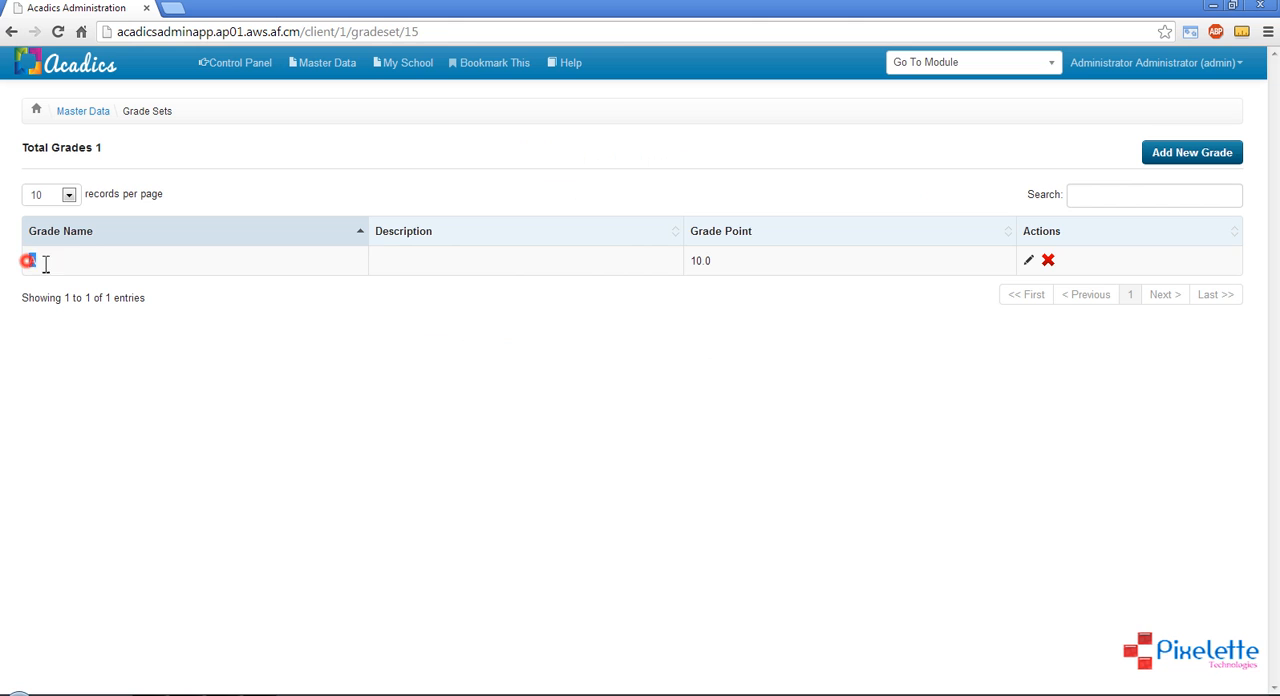
pyautogui.doubleClick(698, 261)
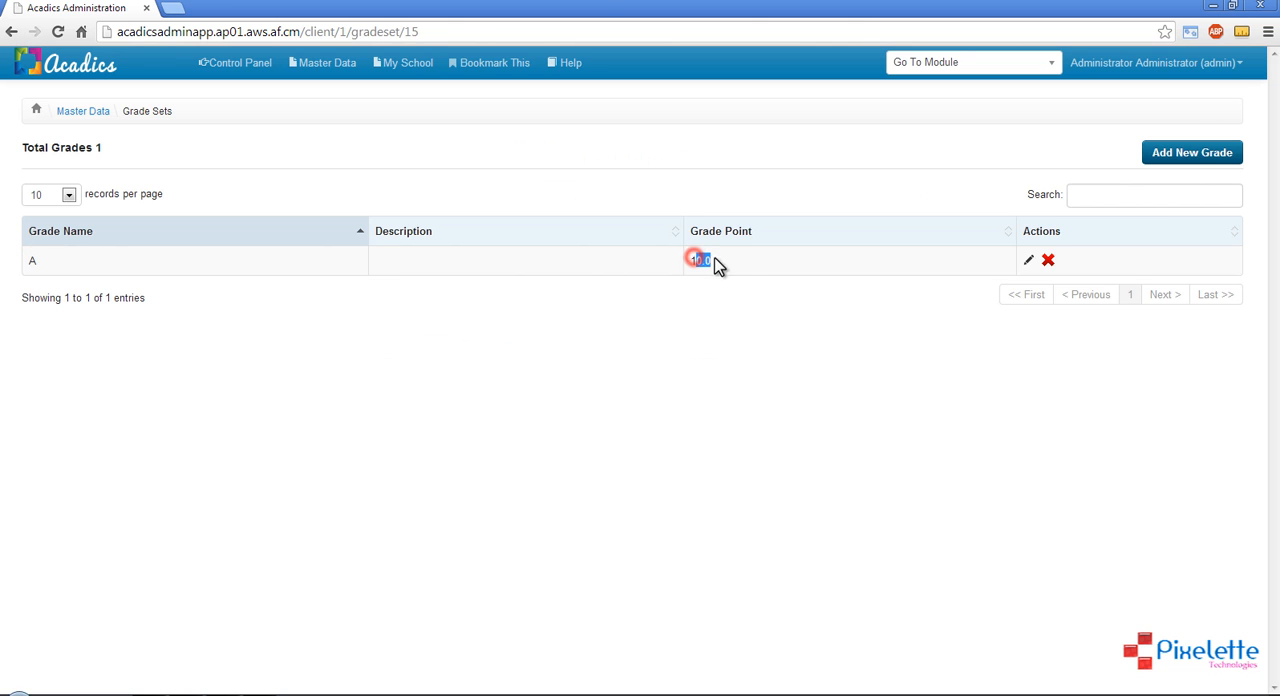
# Add grade B with a grade point of 9 to the grade set
pyautogui.click(1190, 152)
pyautogui.click(634, 180)
pyautogui.write('B')
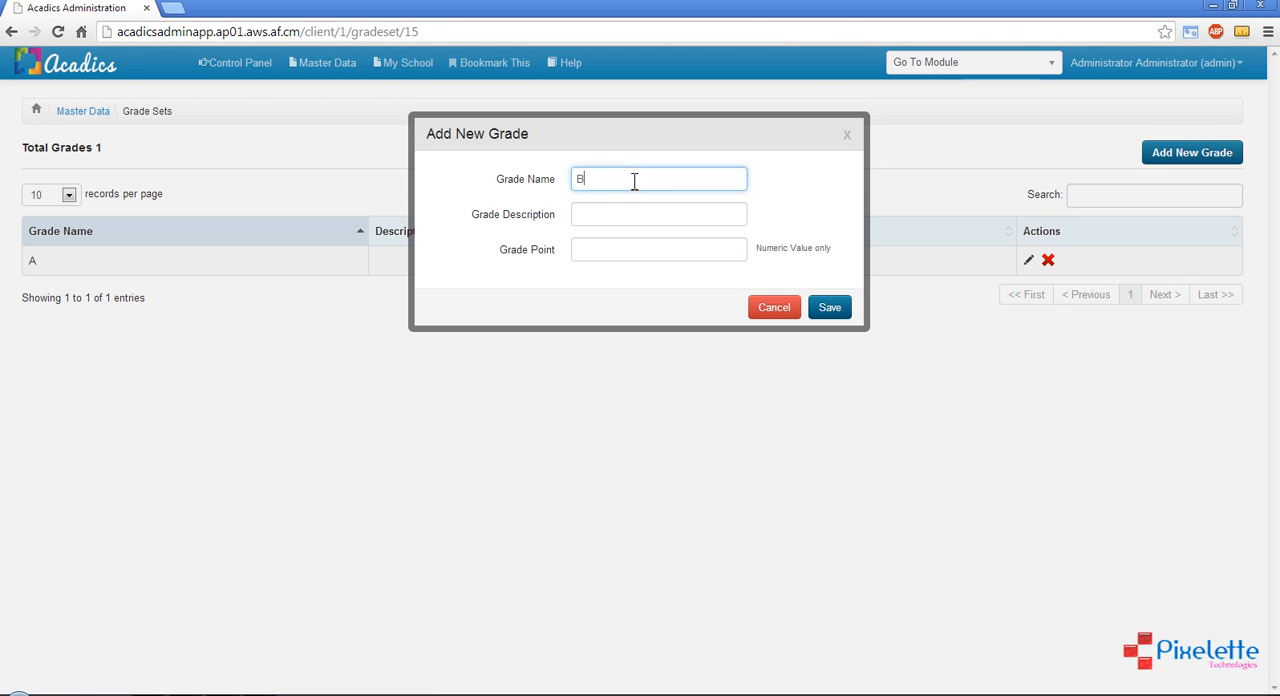
pyautogui.click(604, 252)
pyautogui.write('1')
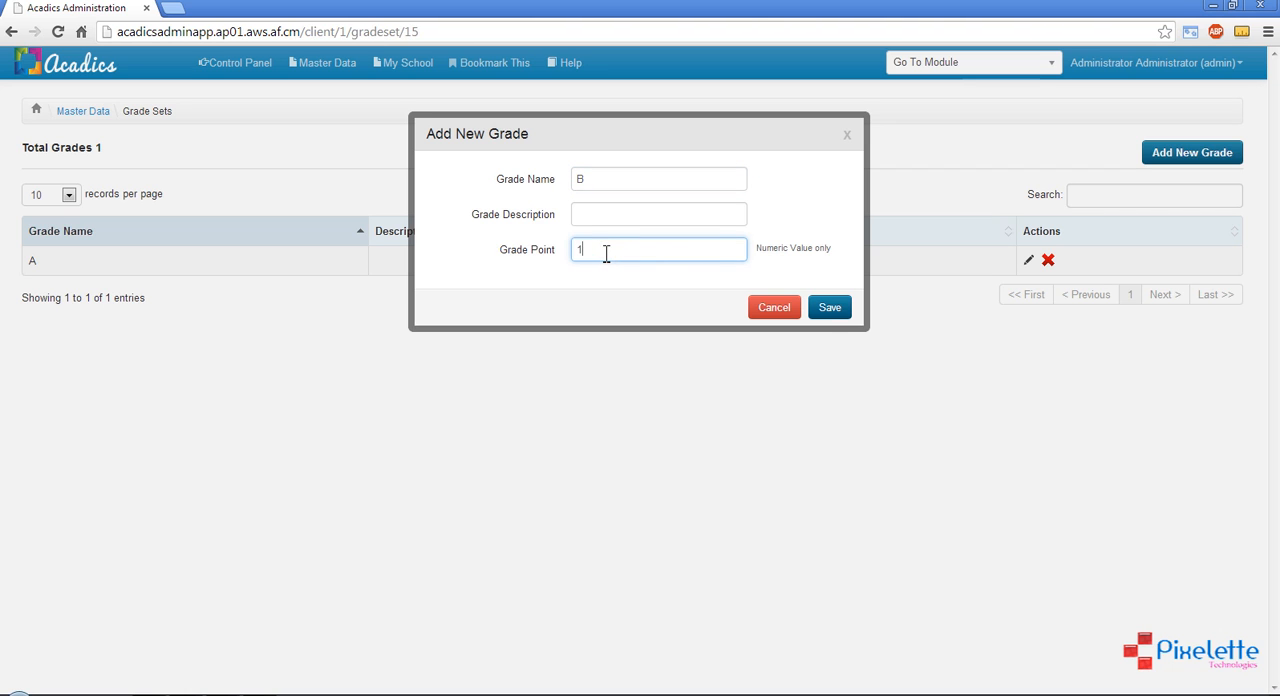
pyautogui.write('0')
pyautogui.moveTo(592, 248); pyautogui.dragTo(572, 254)
pyautogui.write('9')
pyautogui.click(838, 310)
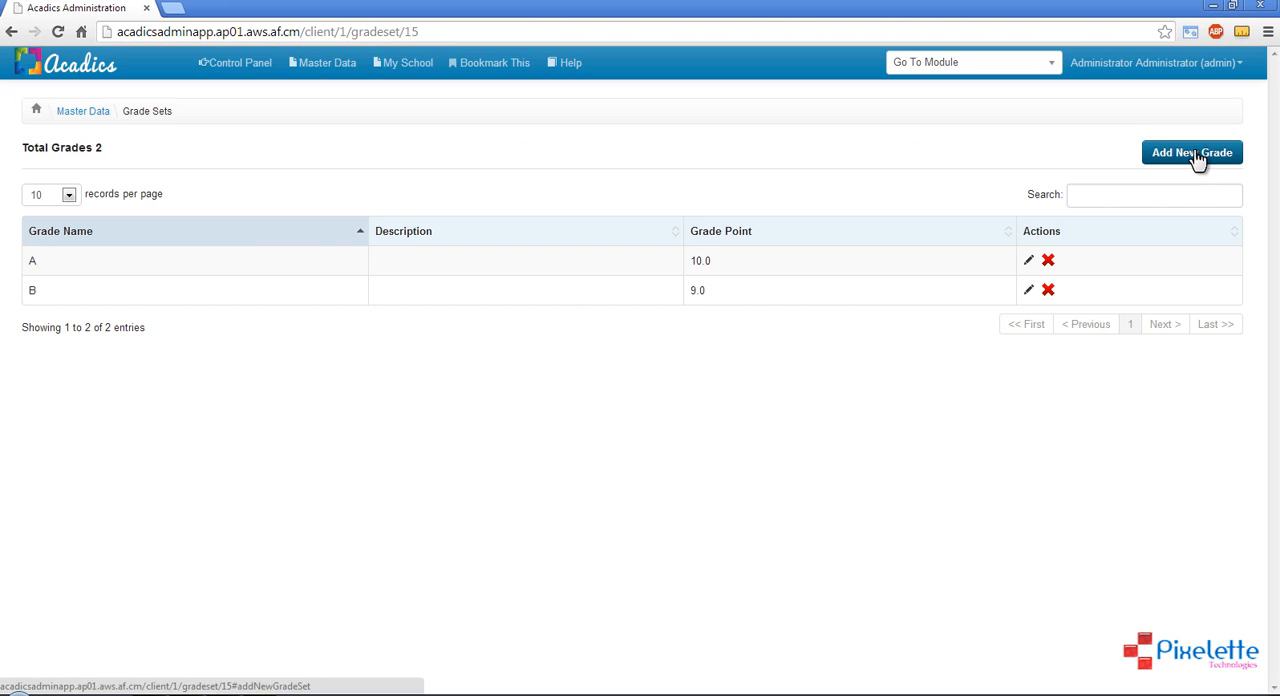
# Add grade C with a grade point of 8 to the grade set
pyautogui.click(1197, 160)
pyautogui.click(588, 178)
pyautogui.write('C')
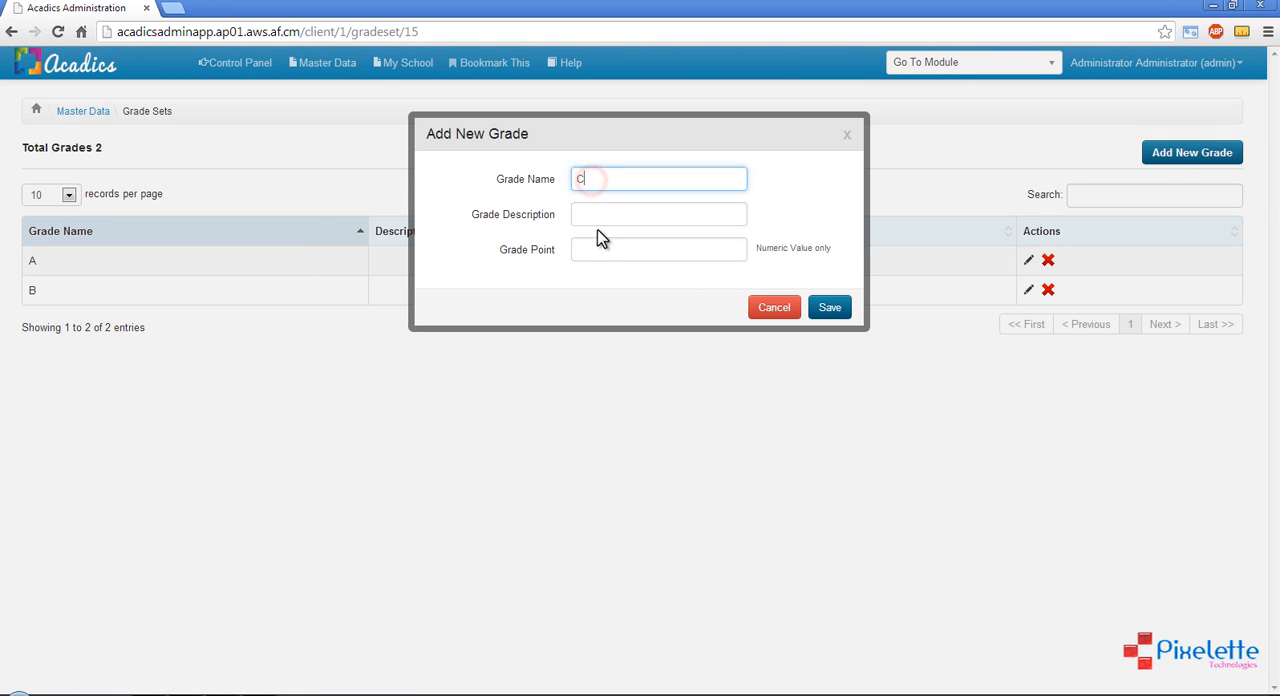
pyautogui.click(600, 248)
pyautogui.write('8')
pyautogui.click(826, 308)
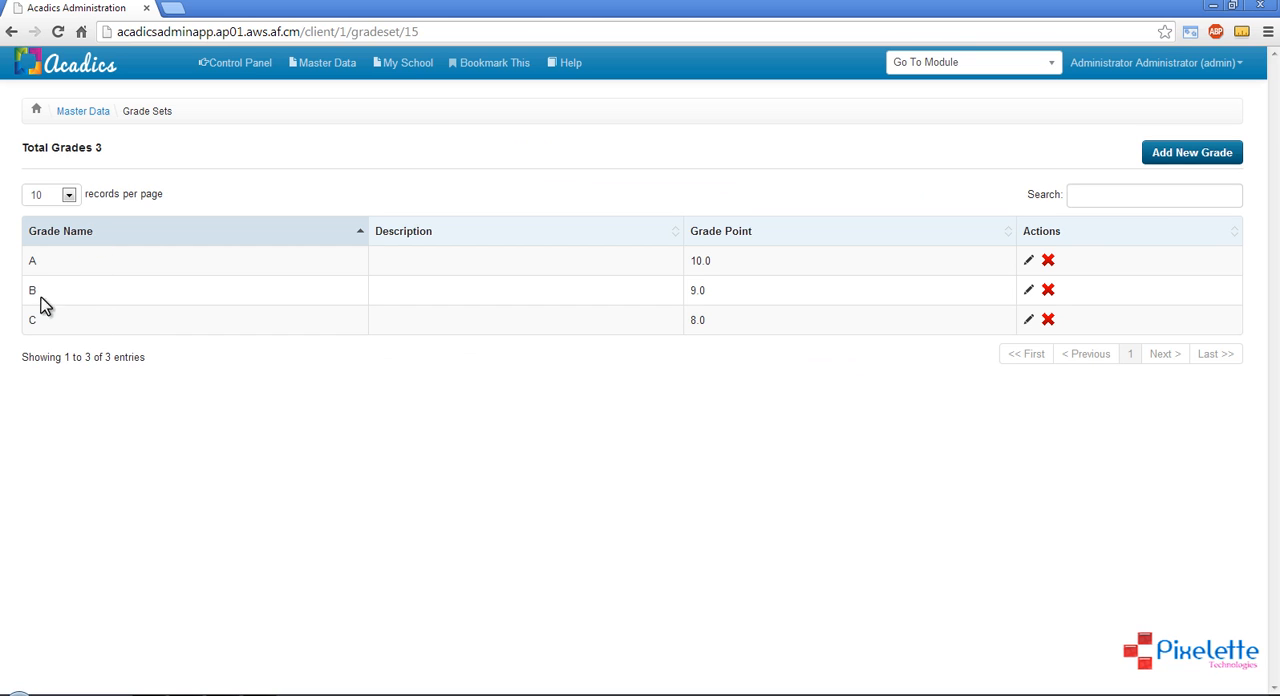
# Review the grades in the set and return to the Master Data Control Panel
pyautogui.moveTo(29, 259); pyautogui.dragTo(86, 337)
pyautogui.click(82, 333)
pyautogui.click(80, 111)
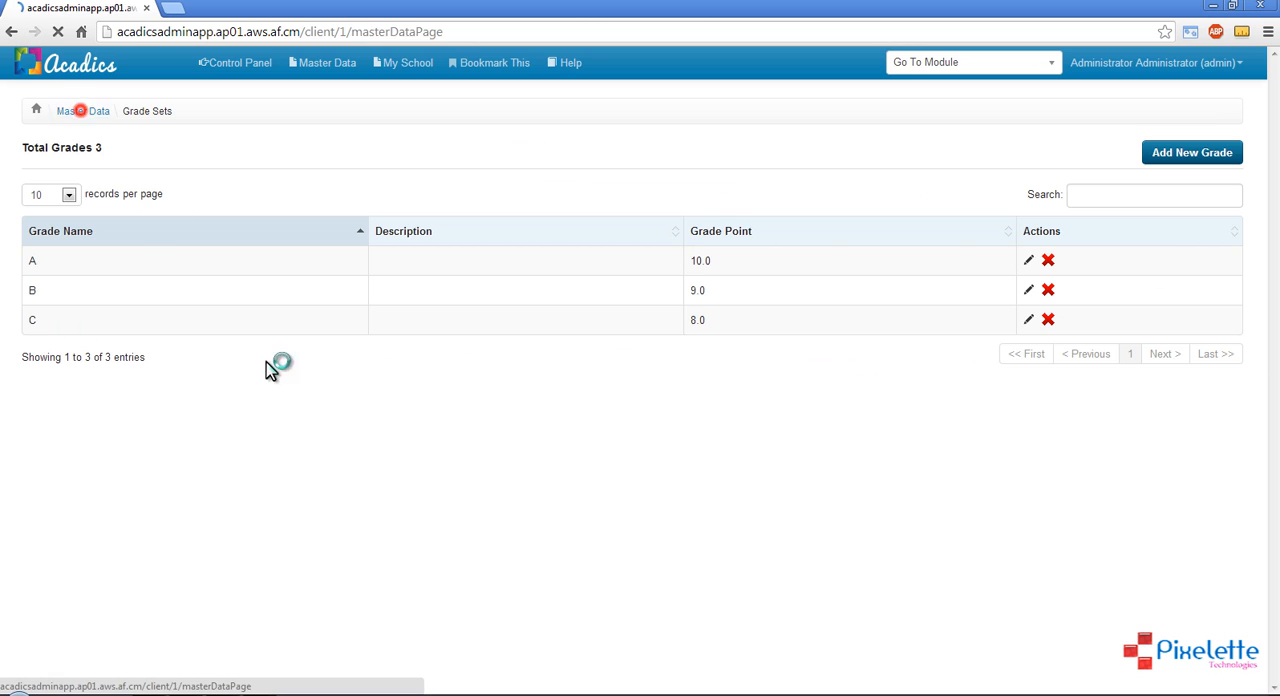
# Open the grade sets list and check the GraseSetExam entry and its number of grades
pyautogui.click(665, 283)
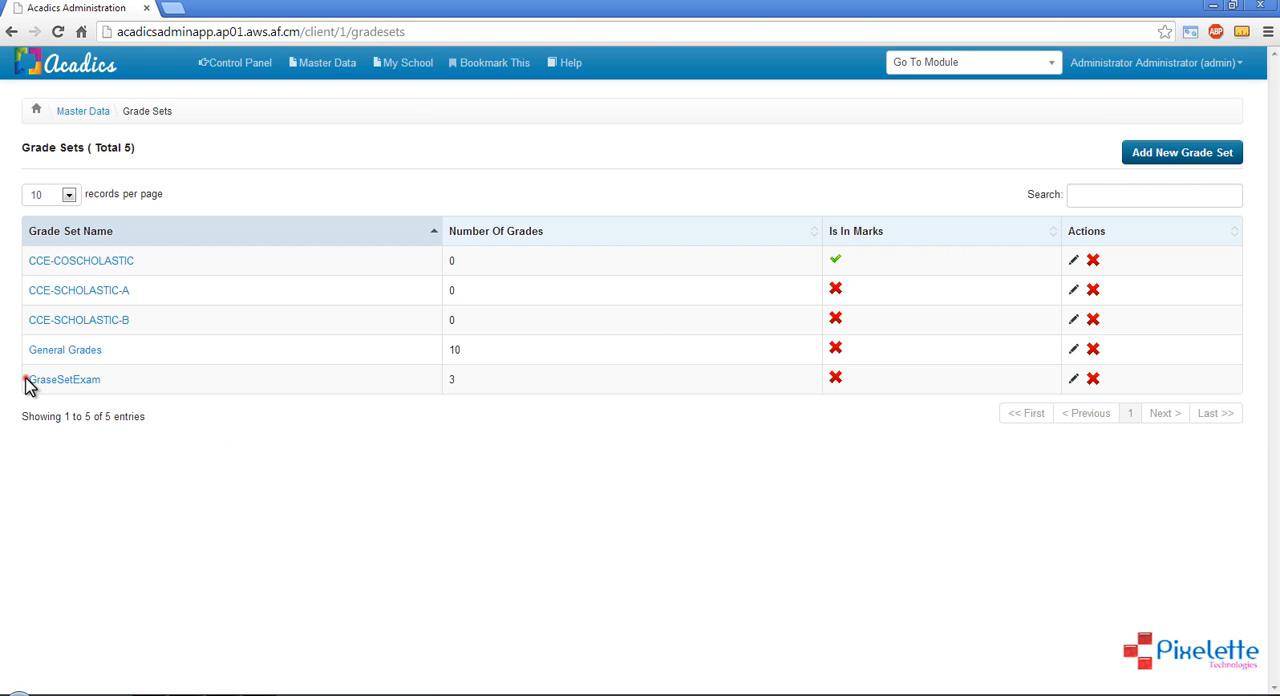
pyautogui.moveTo(27, 380); pyautogui.dragTo(103, 380)
pyautogui.doubleClick(452, 378)
pyautogui.click(648, 545)
# Add a new grade set named GradeMarksBased that is measured in marks
pyautogui.click(1163, 157)
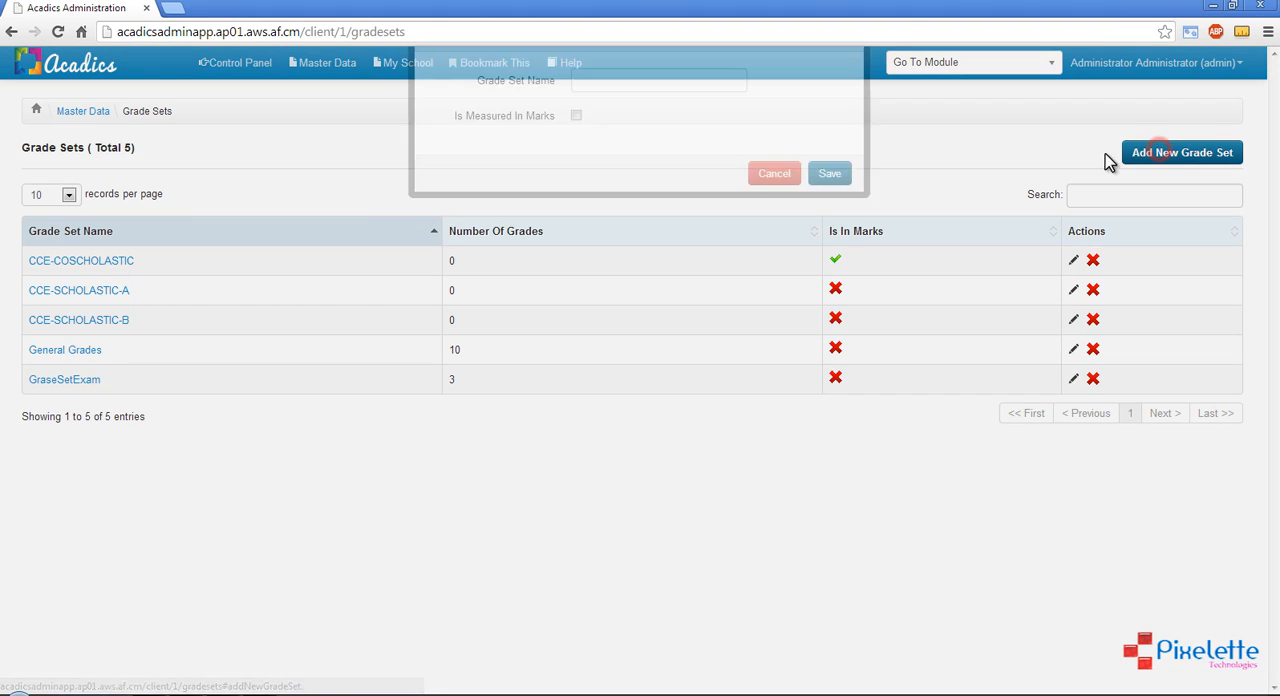
pyautogui.click(697, 179)
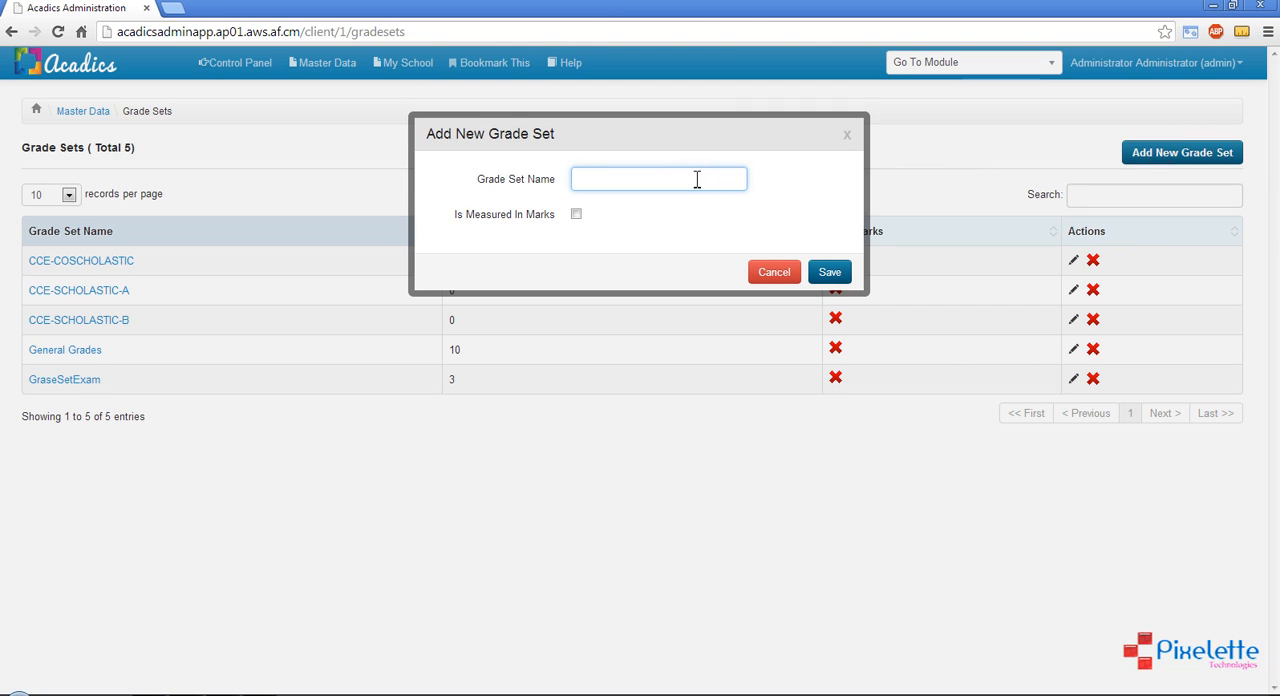
pyautogui.write('GradeMarksBased')
pyautogui.click(576, 214)
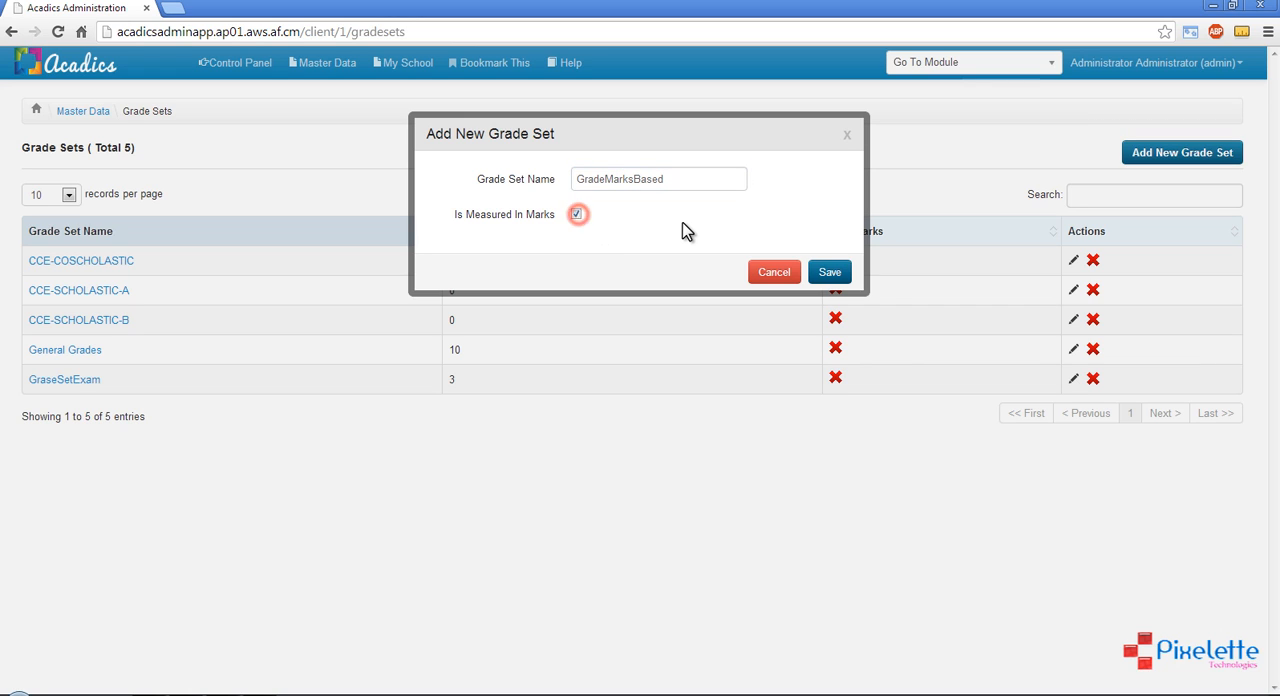
pyautogui.click(830, 274)
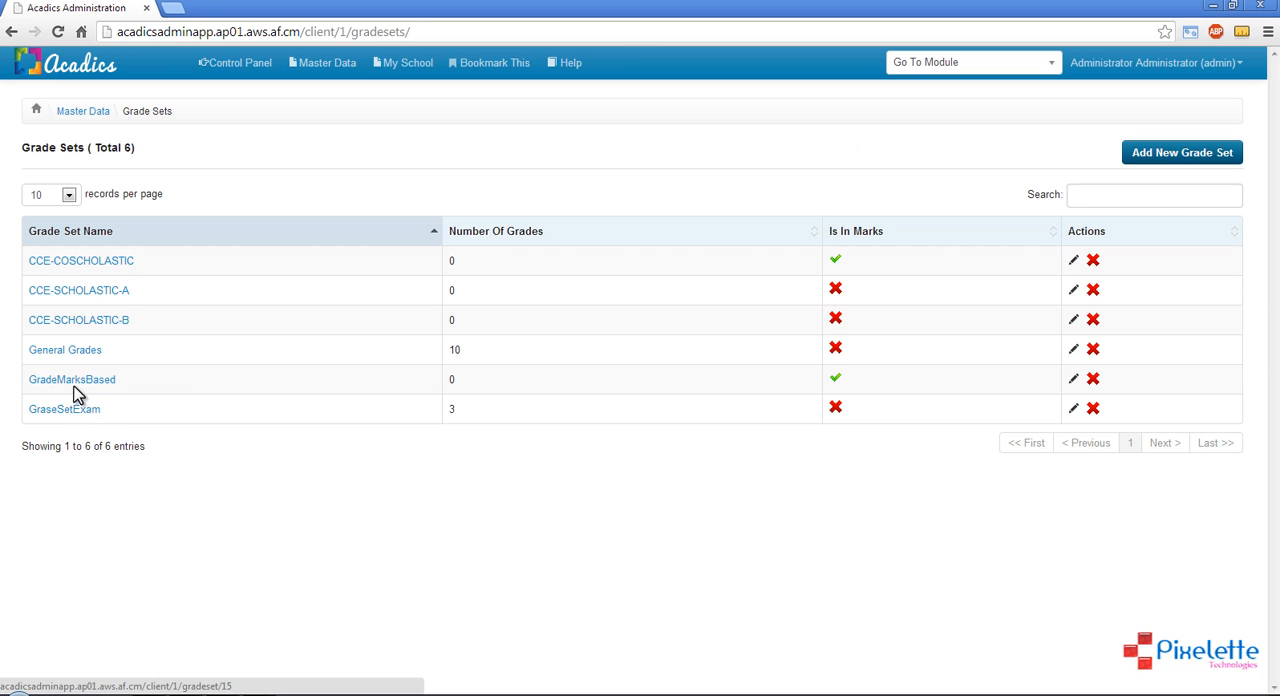
# Open the GradeMarksBased grade set and start a new grade named A with an empty description
pyautogui.click(76, 384)
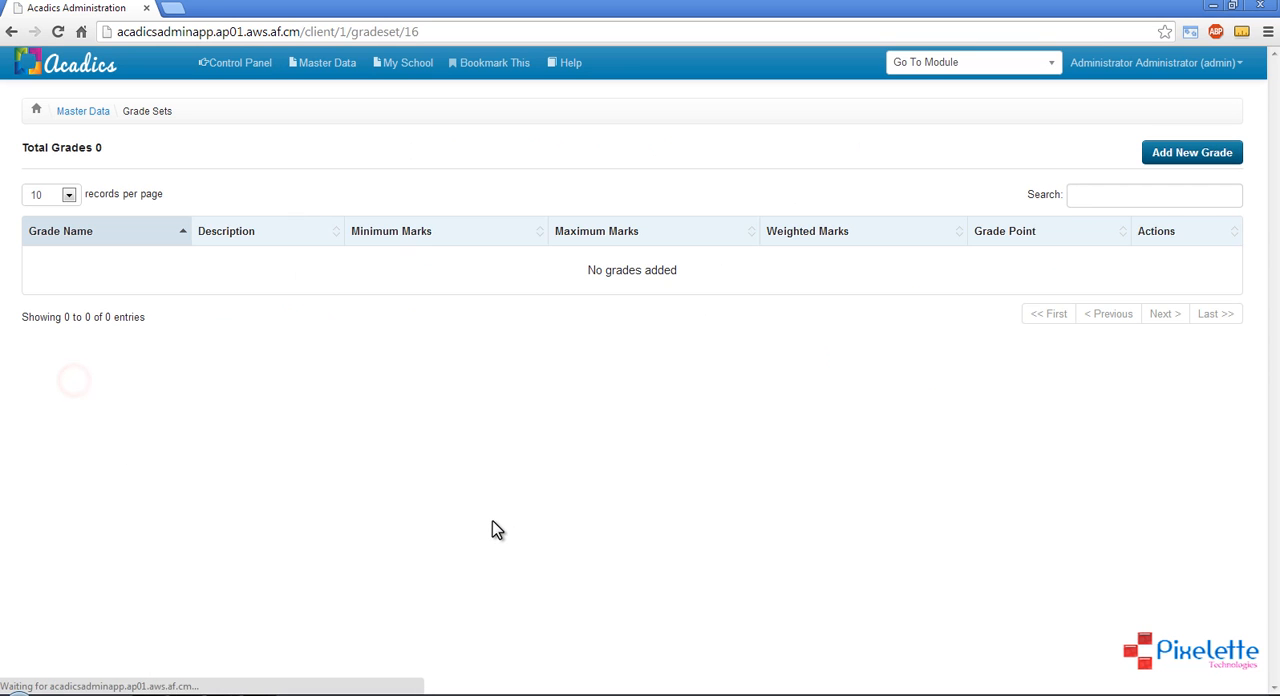
pyautogui.click(1195, 158)
pyautogui.click(616, 174)
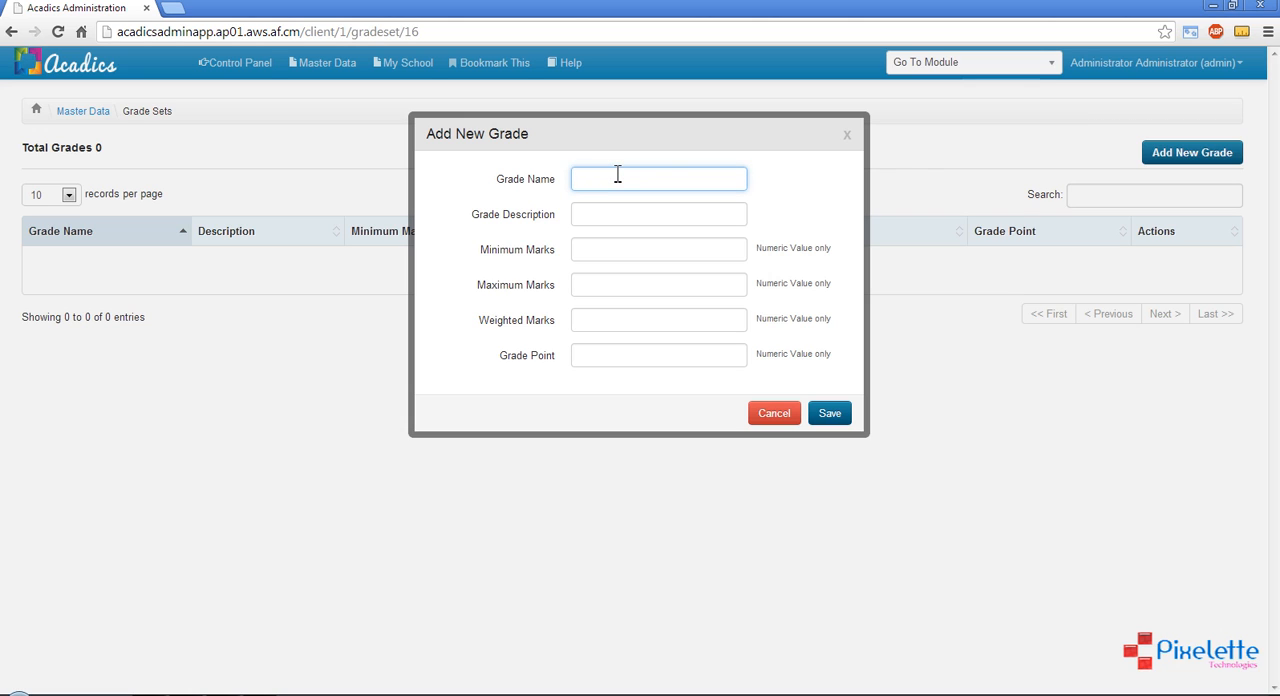
pyautogui.click(609, 245)
pyautogui.click(610, 288)
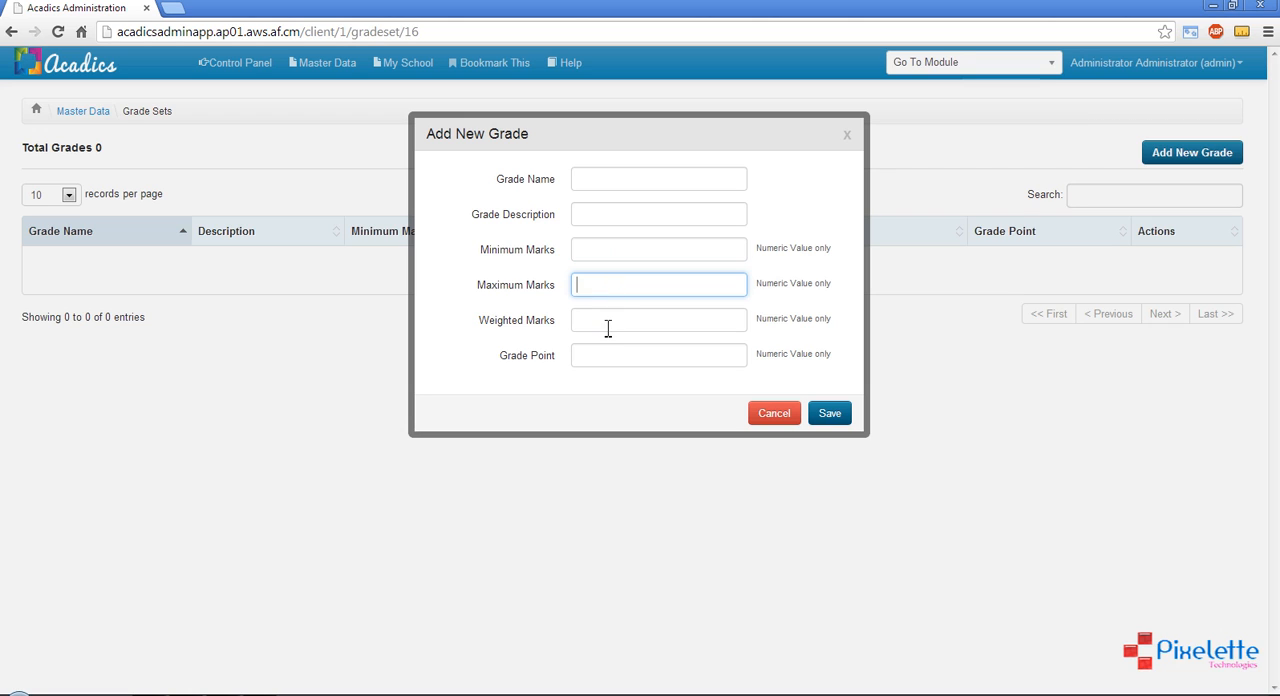
pyautogui.click(607, 329)
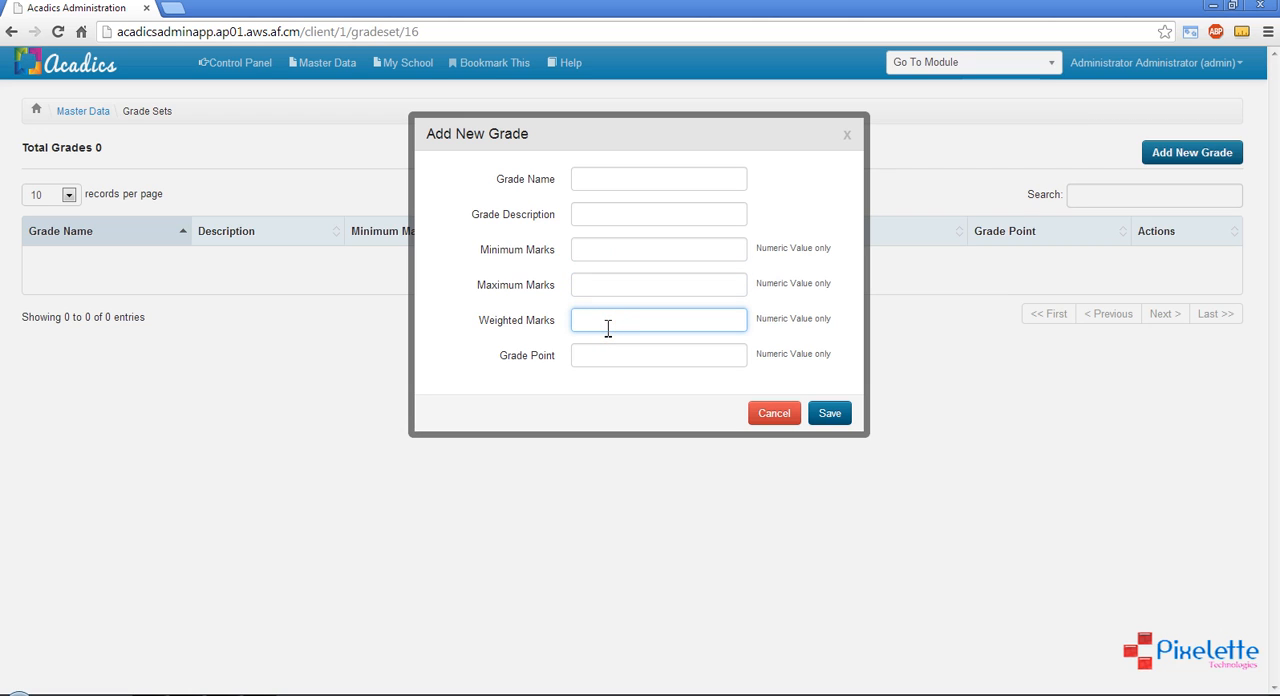
pyautogui.click(604, 178)
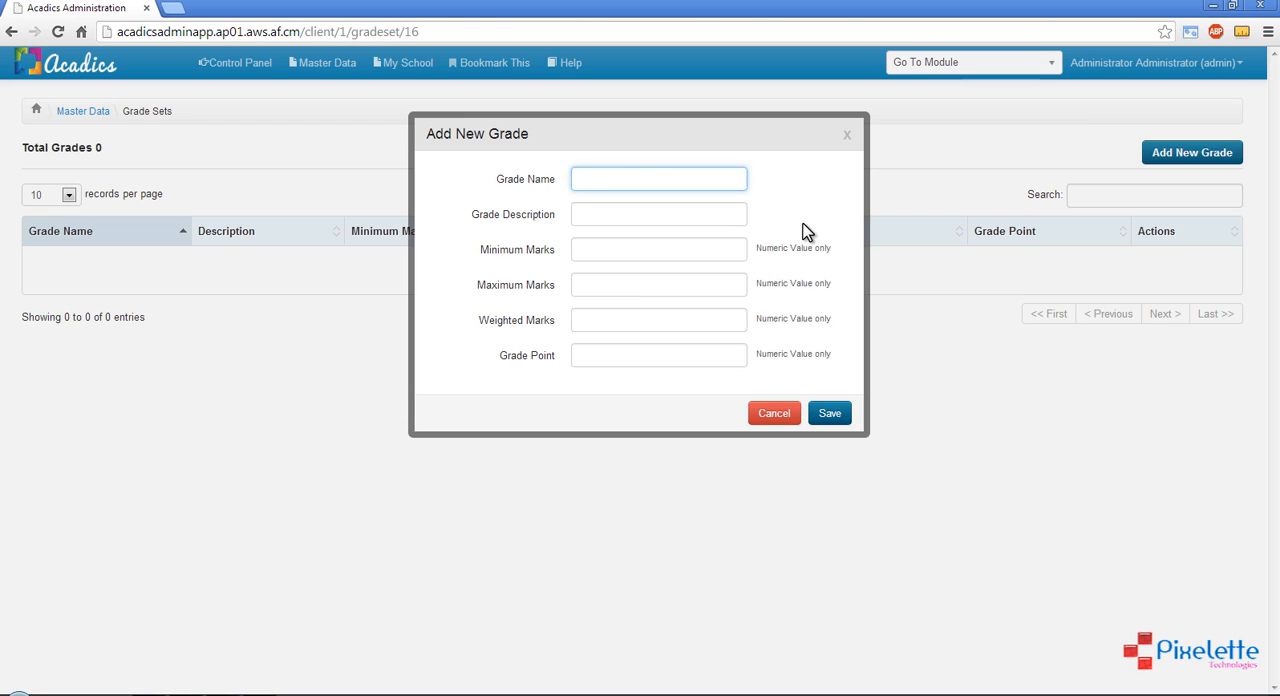
pyautogui.write('A')
pyautogui.click(596, 214)
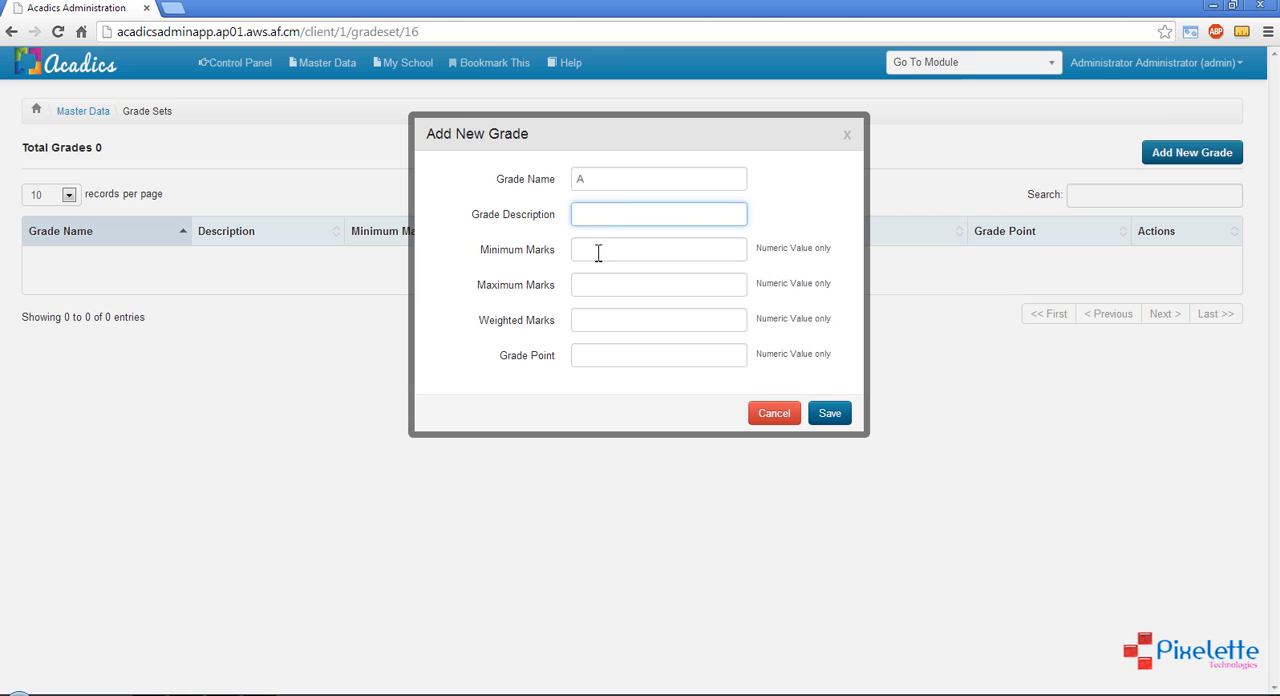
pyautogui.click(596, 251)
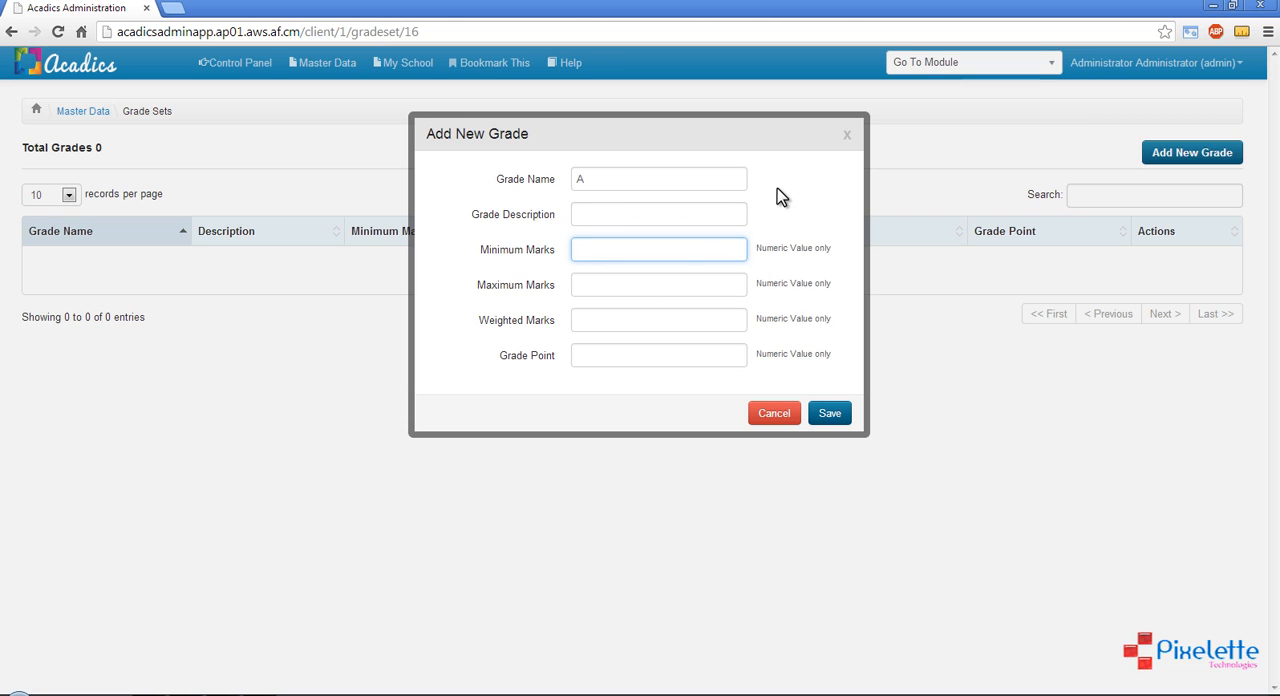
pyautogui.moveTo(591, 178); pyautogui.dragTo(575, 180)
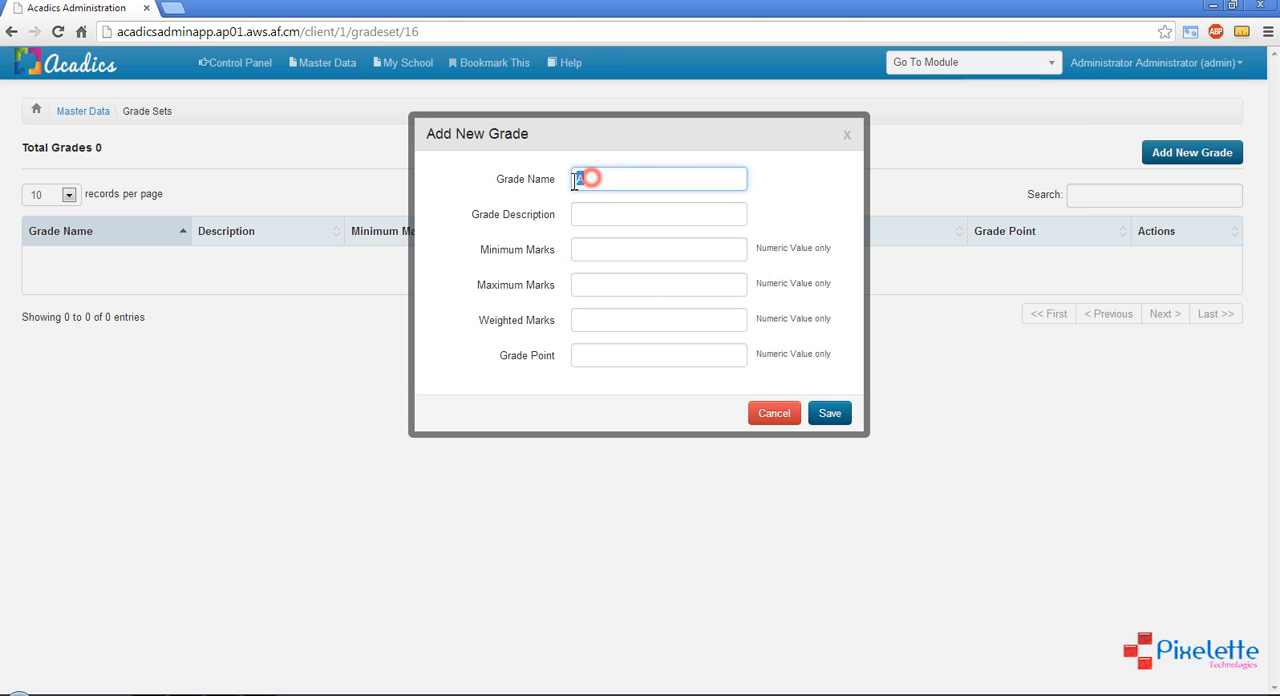
# Set grade A's minimum marks to 90 and maximum marks to 100
pyautogui.click(613, 252)
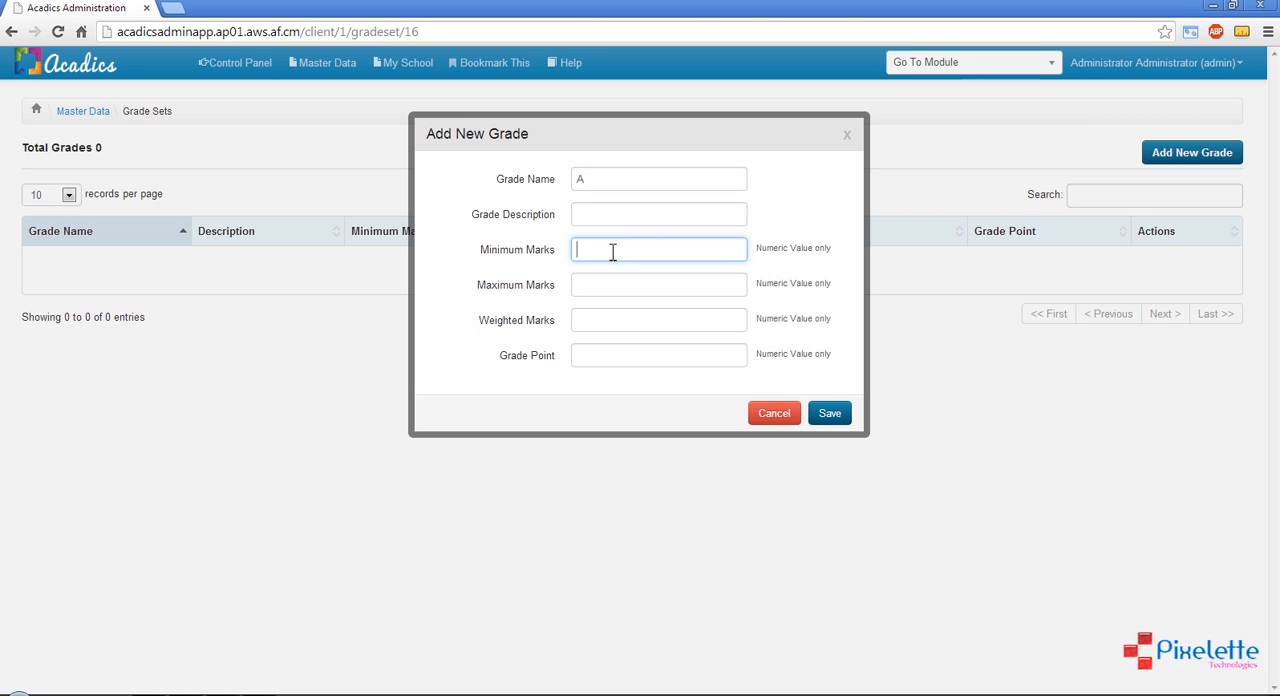
pyautogui.write('90')
pyautogui.click(592, 179)
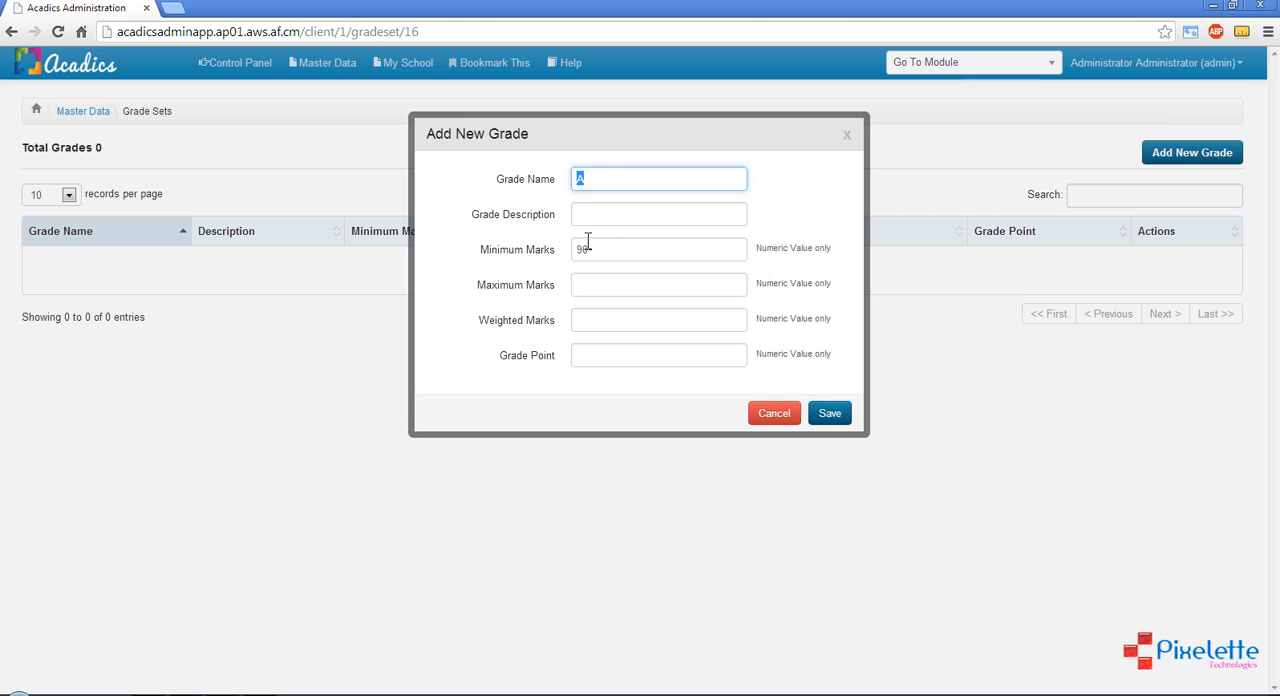
pyautogui.click(599, 285)
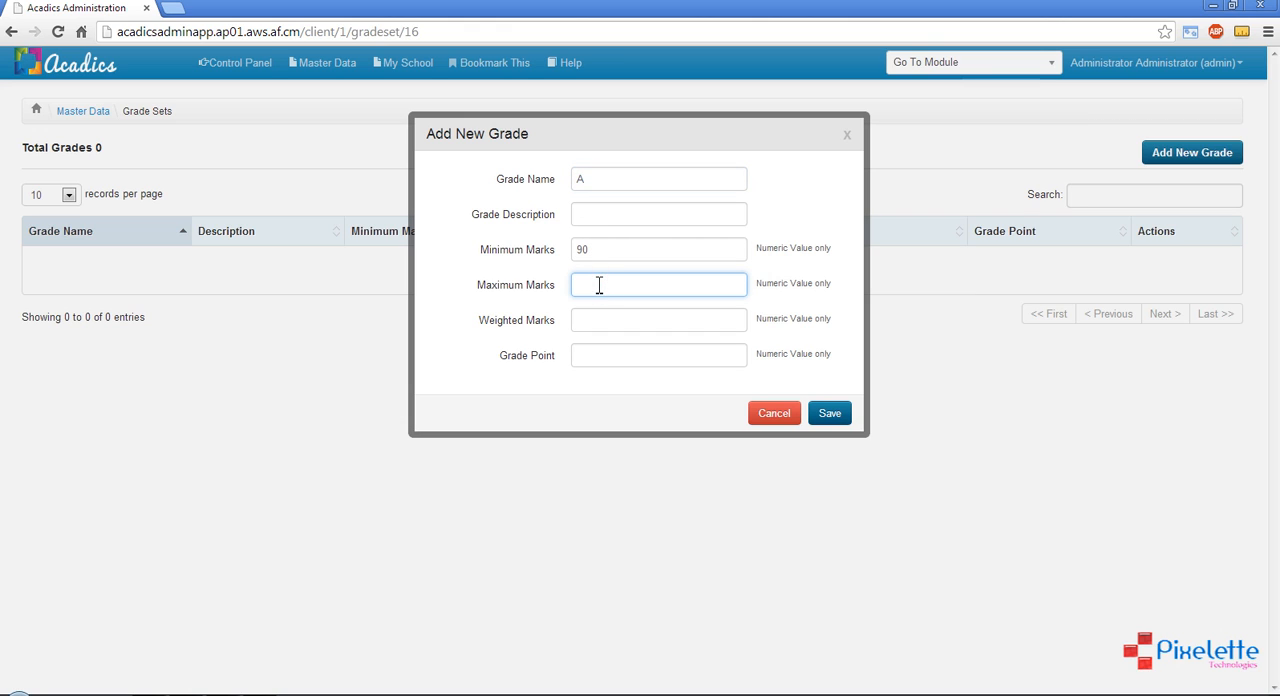
pyautogui.write('100')
pyautogui.moveTo(599, 285); pyautogui.dragTo(584, 249)
pyautogui.doubleClick(584, 249)
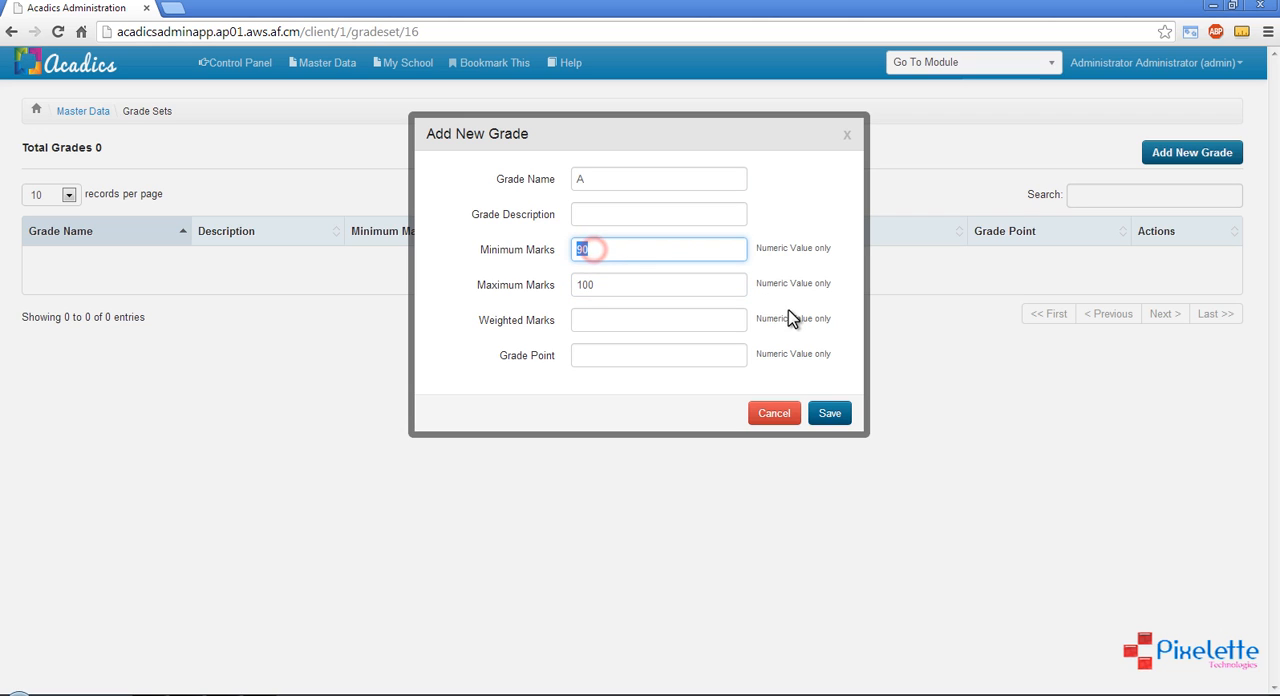
pyautogui.click(832, 266)
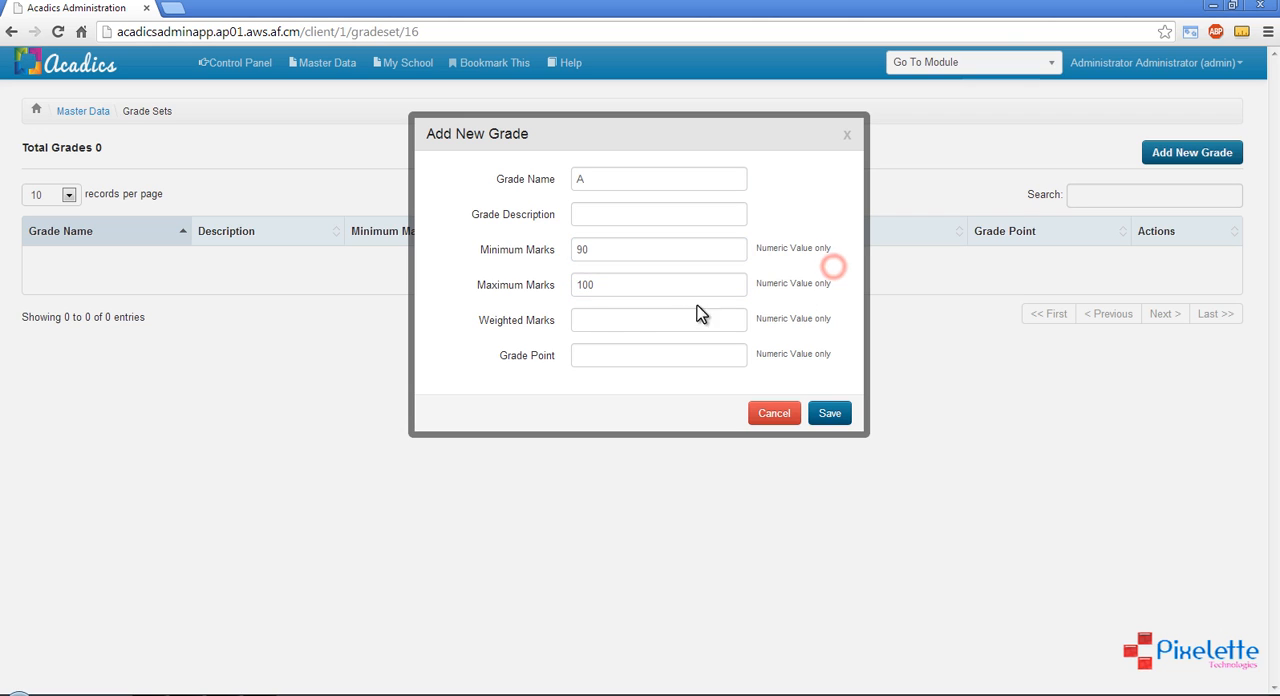
# Set grade A's weighted marks to 95 and grade point to 9.9, and save the grade
pyautogui.click(608, 320)
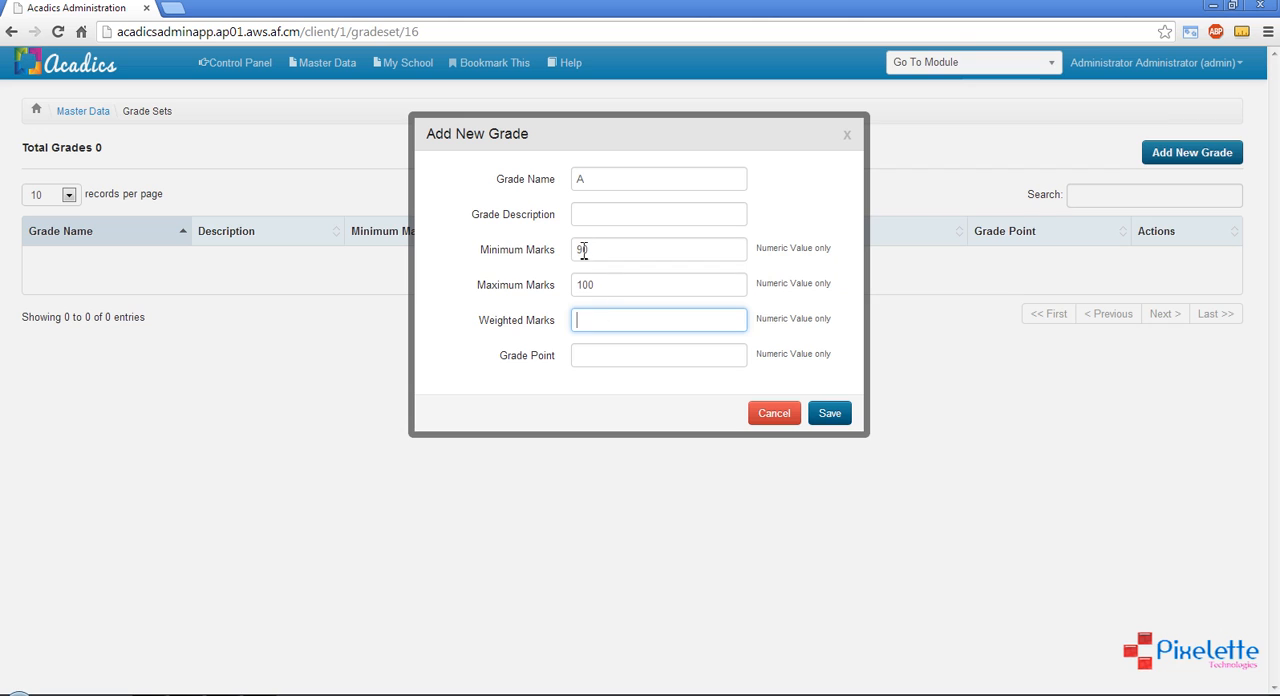
pyautogui.click(608, 320)
pyautogui.write('95')
pyautogui.click(596, 358)
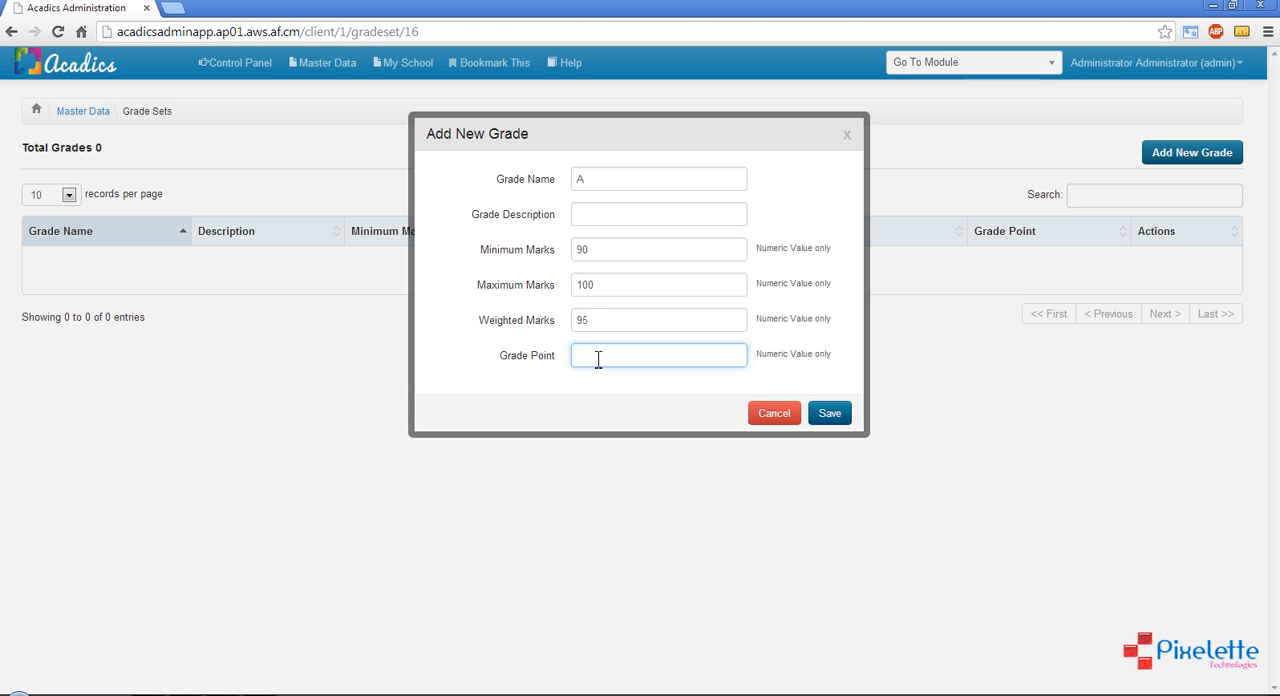
pyautogui.write('9.9')
pyautogui.click(829, 411)
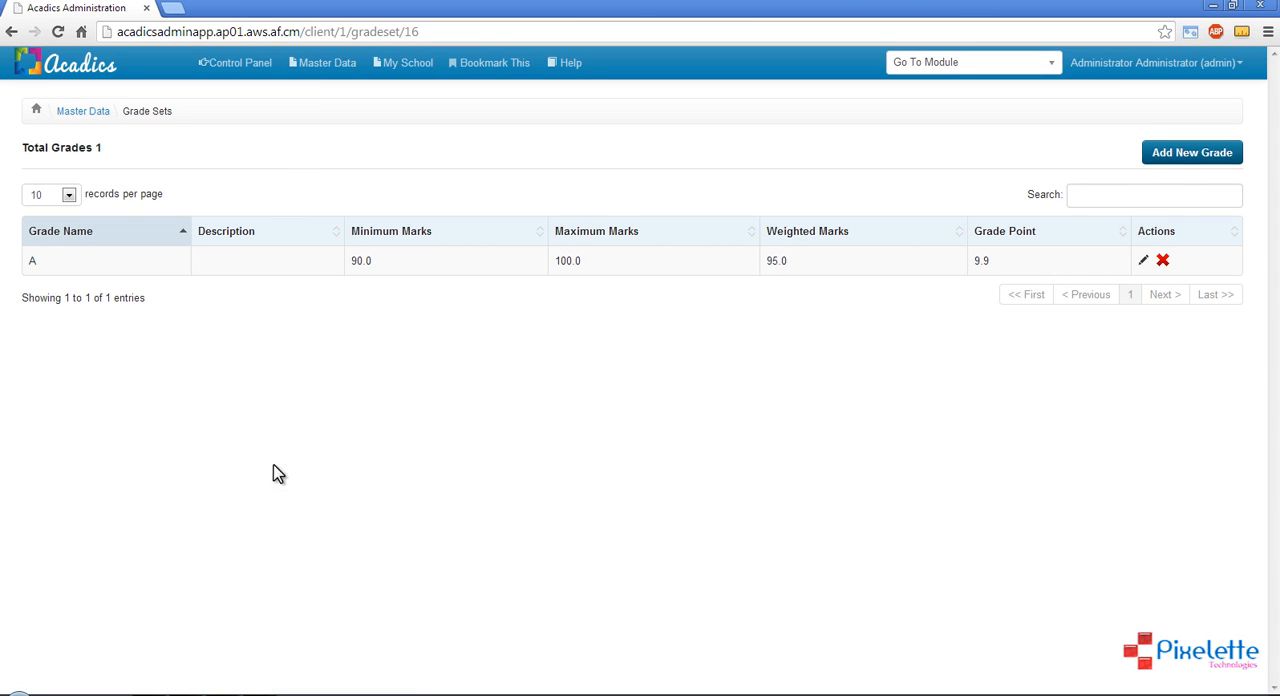
# Review the minimum, maximum and weighted marks listed for grade A
pyautogui.click(31, 260)
pyautogui.doubleClick(354, 260)
pyautogui.moveTo(582, 258); pyautogui.dragTo(622, 262)
pyautogui.click(769, 260)
pyautogui.doubleClick(776, 260)
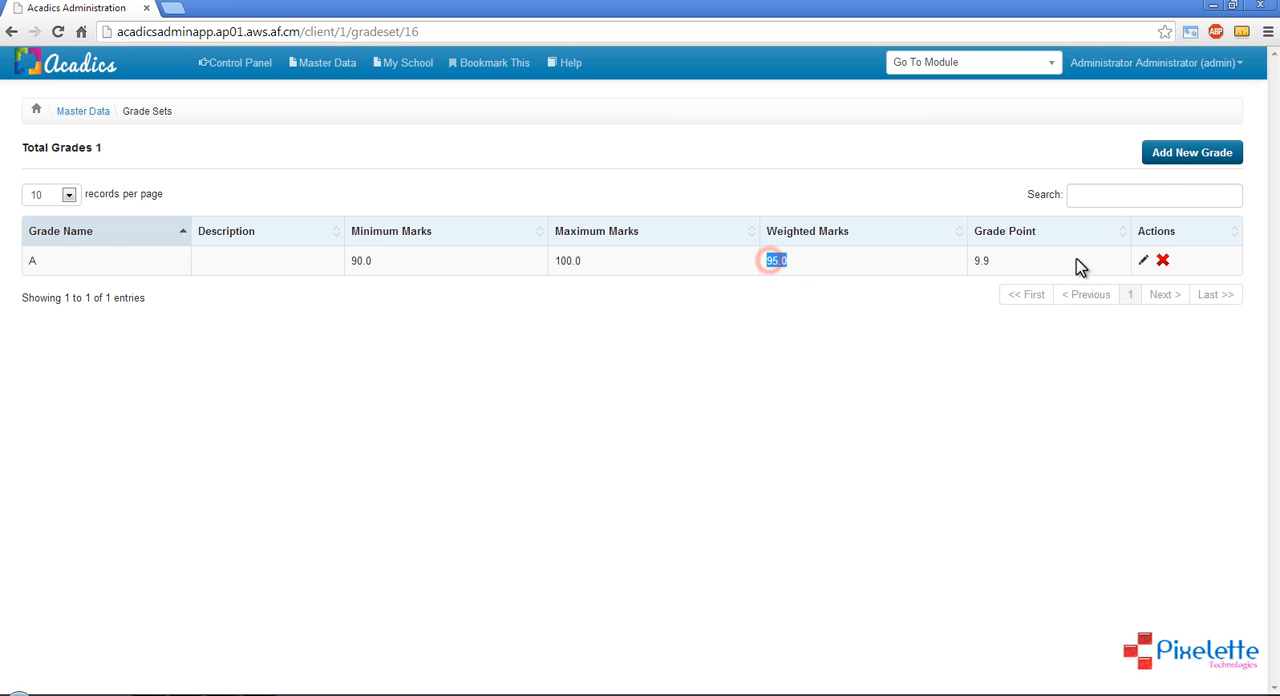
# Start a new grade named B with minimum marks of 80 and maximum marks of 89
pyautogui.click(1199, 158)
pyautogui.click(630, 176)
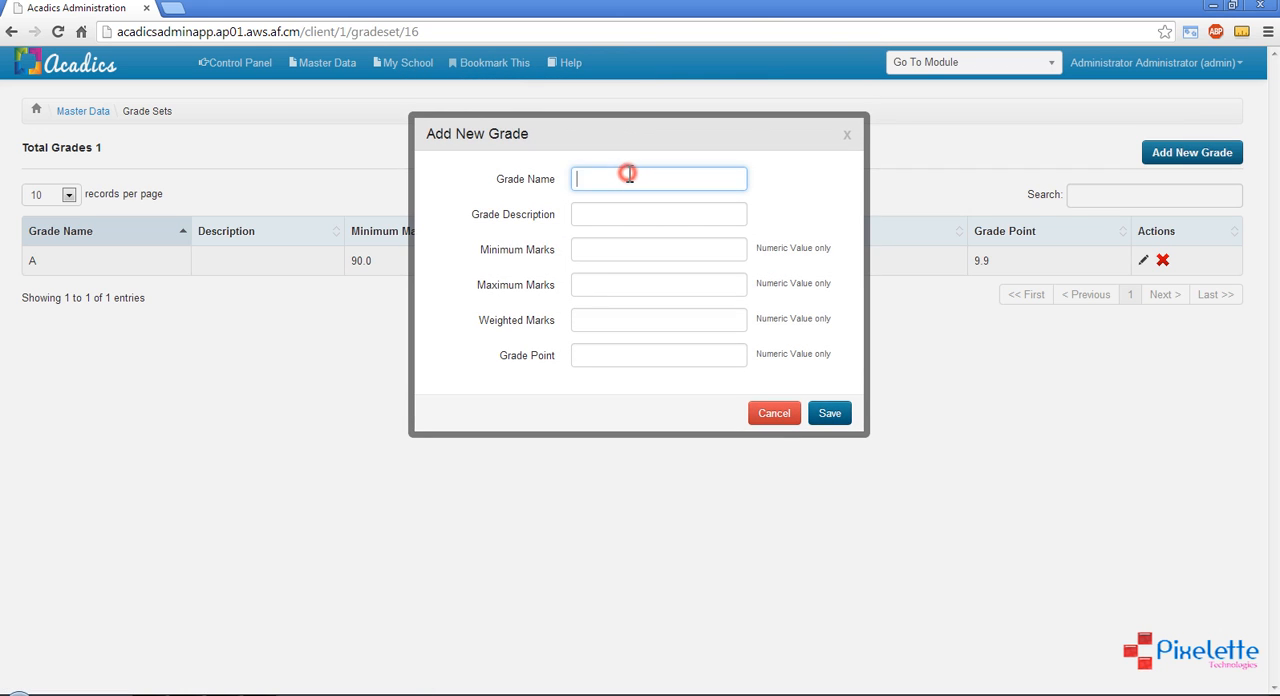
pyautogui.write('B')
pyautogui.click(620, 242)
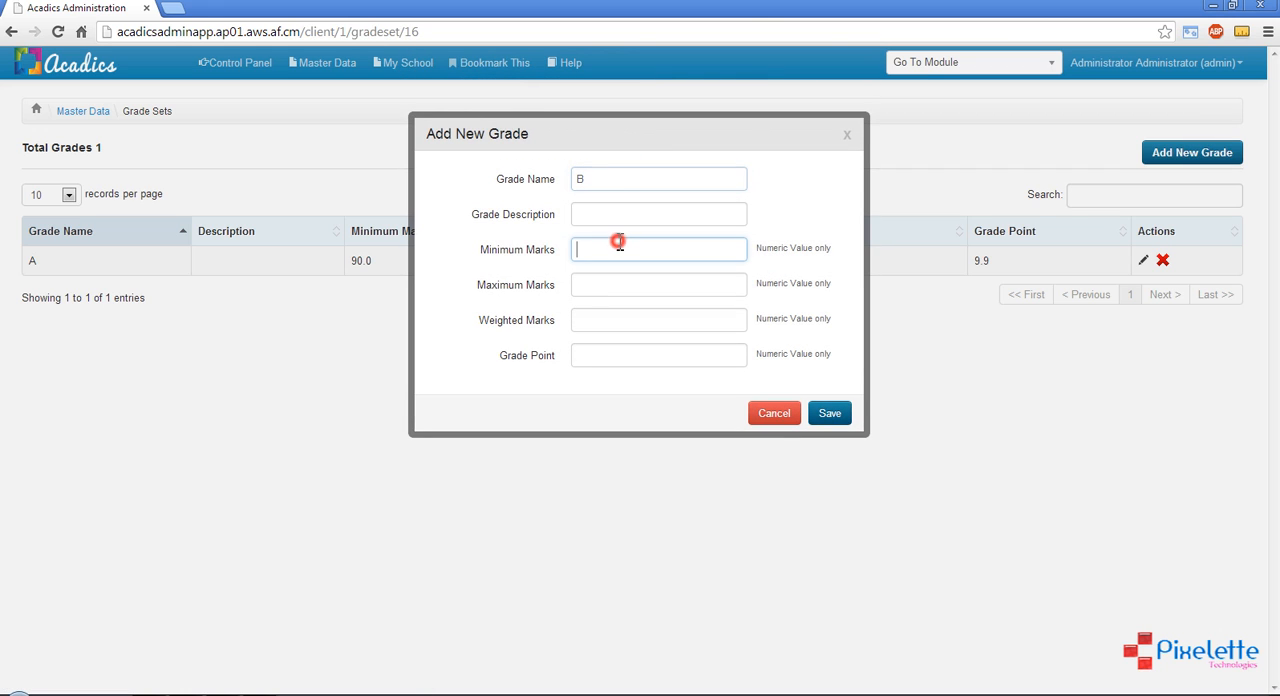
pyautogui.write('80')
pyautogui.click(604, 287)
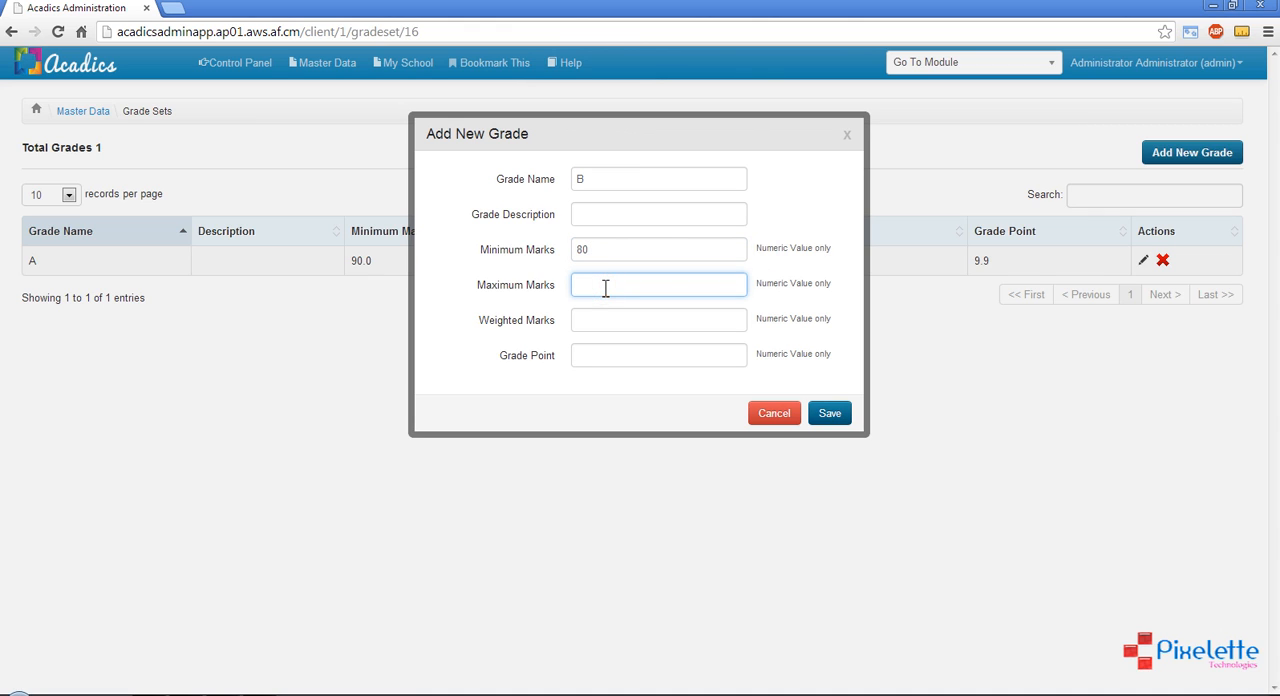
pyautogui.write('89')
# Set grade B's weighted marks to 85 and grade point to 8.5, and save the grade
pyautogui.click(596, 320)
pyautogui.write('85')
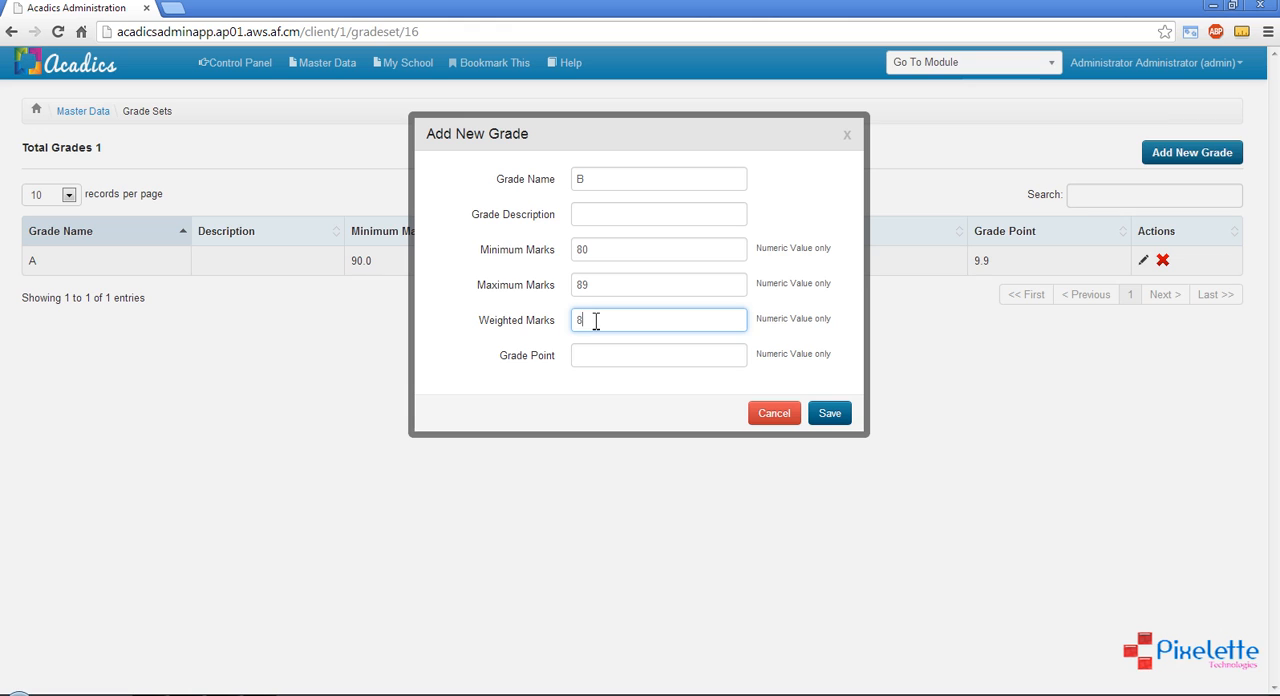
pyautogui.click(599, 353)
pyautogui.write('8')
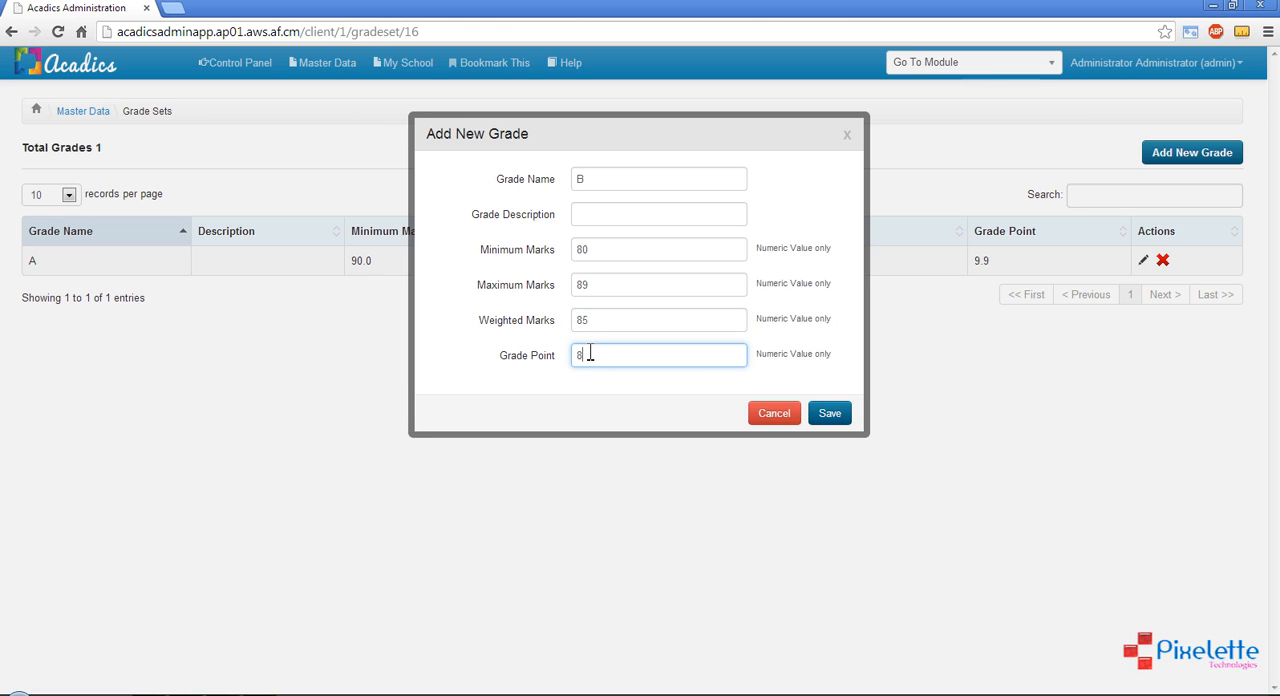
pyautogui.write('.5')
pyautogui.click(830, 422)
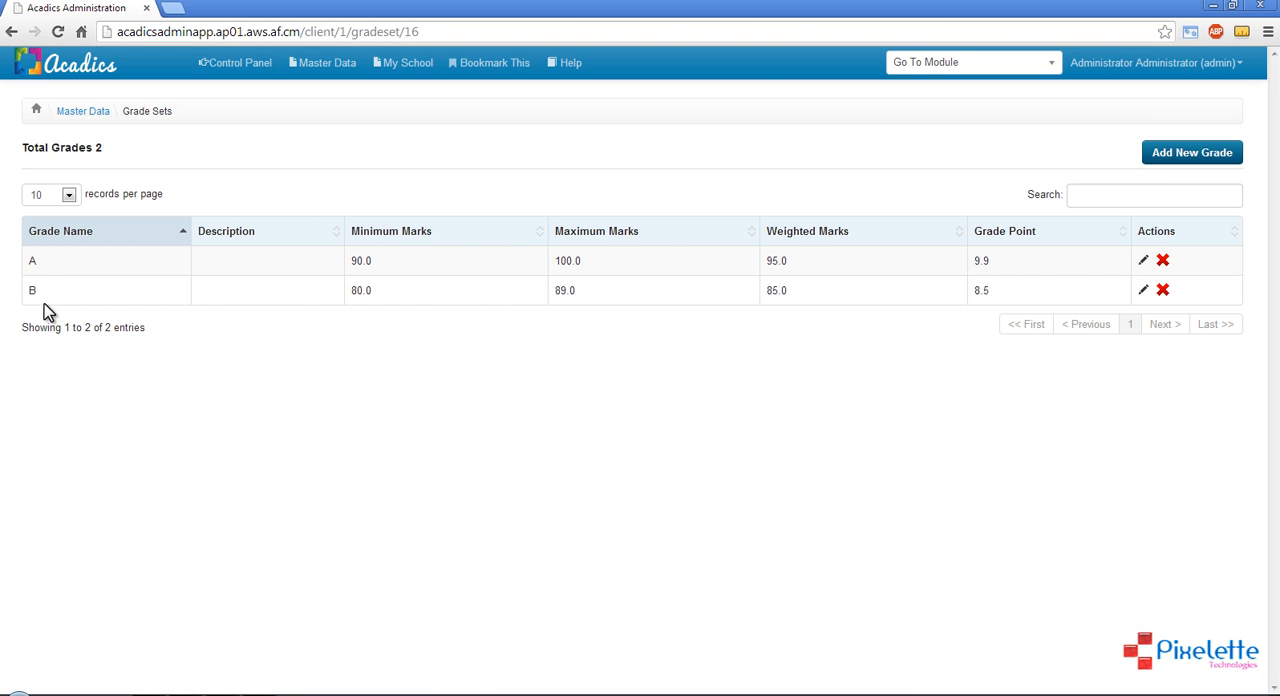
# Check the grade sets list again, and open the Skills page of the master data
pyautogui.click(88, 117)
pyautogui.click(683, 283)
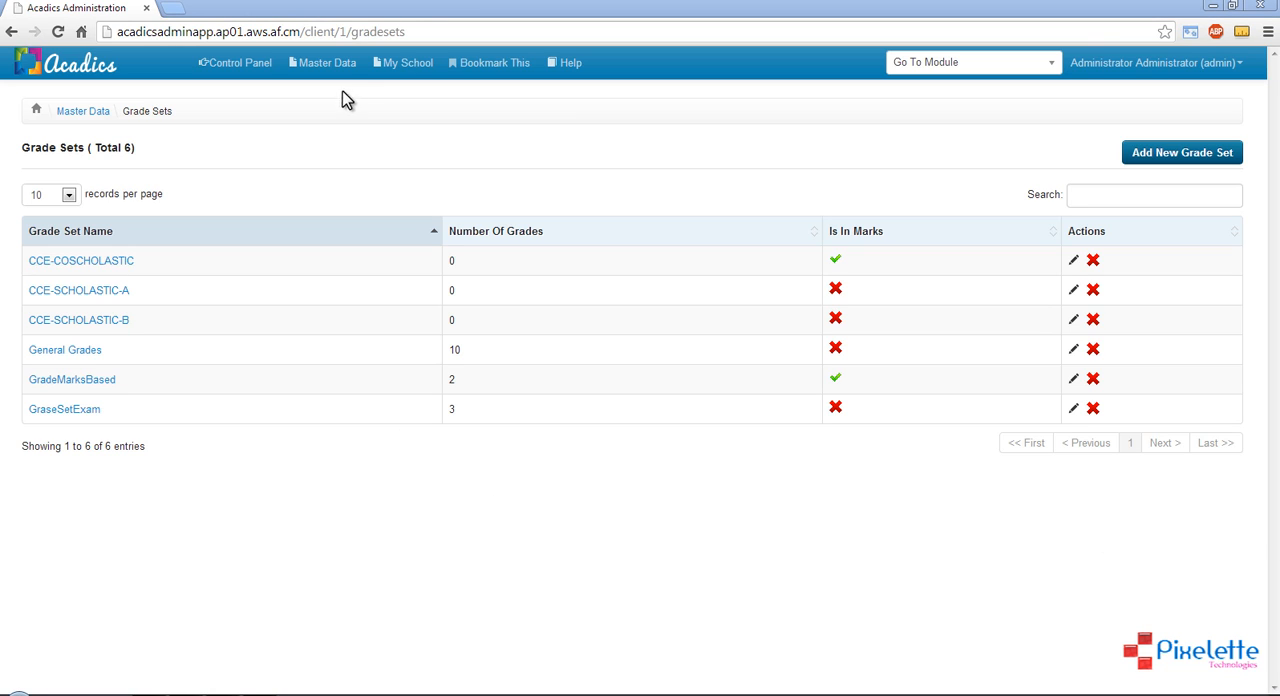
pyautogui.click(328, 64)
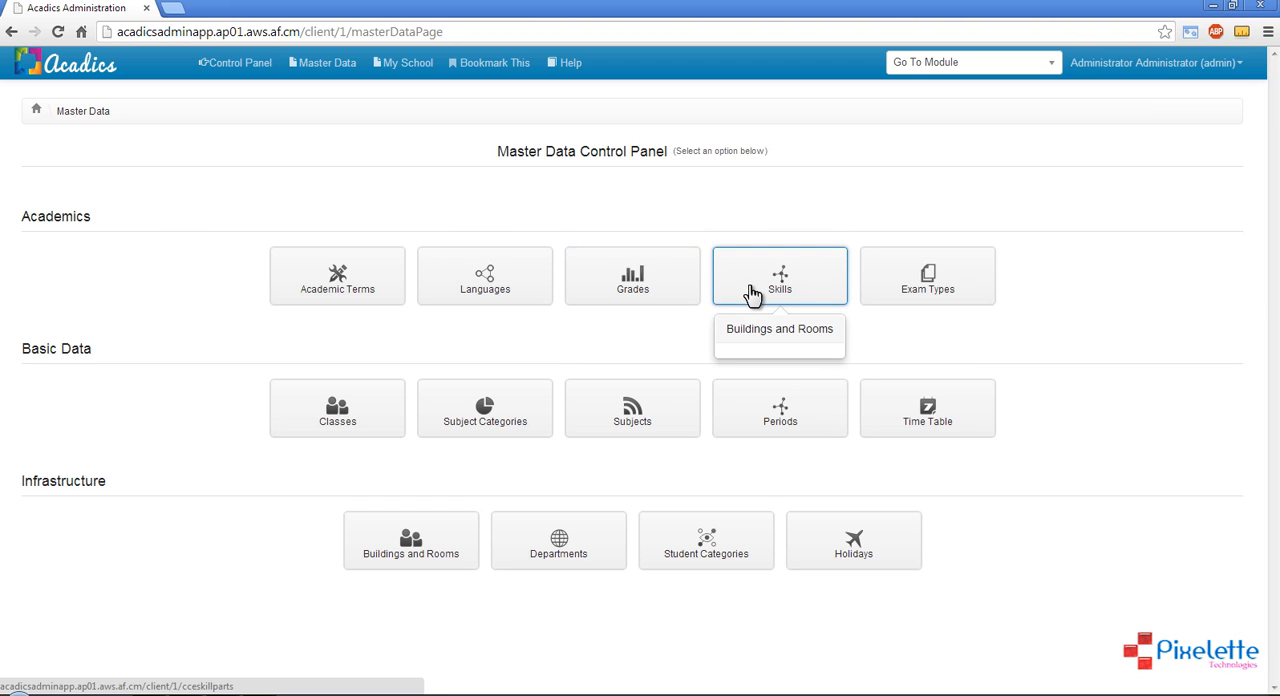
pyautogui.click(790, 268)
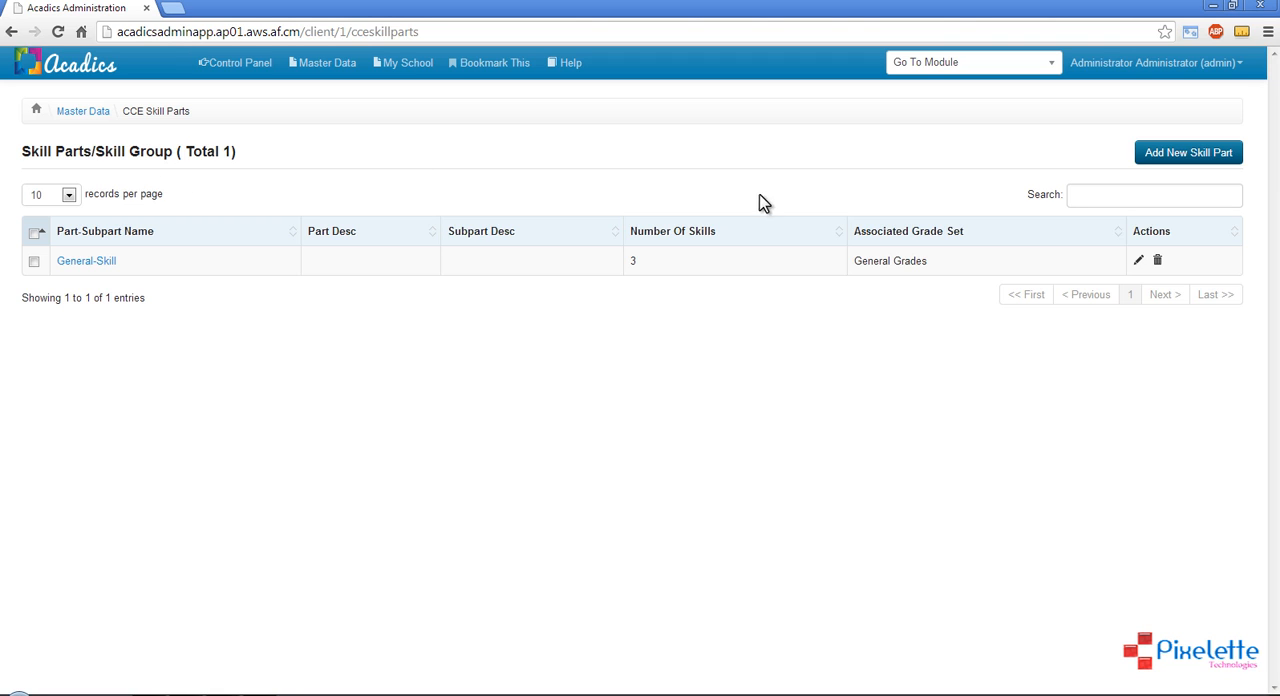
# Start a new skill part named General, leaving its description empty
pyautogui.click(1195, 155)
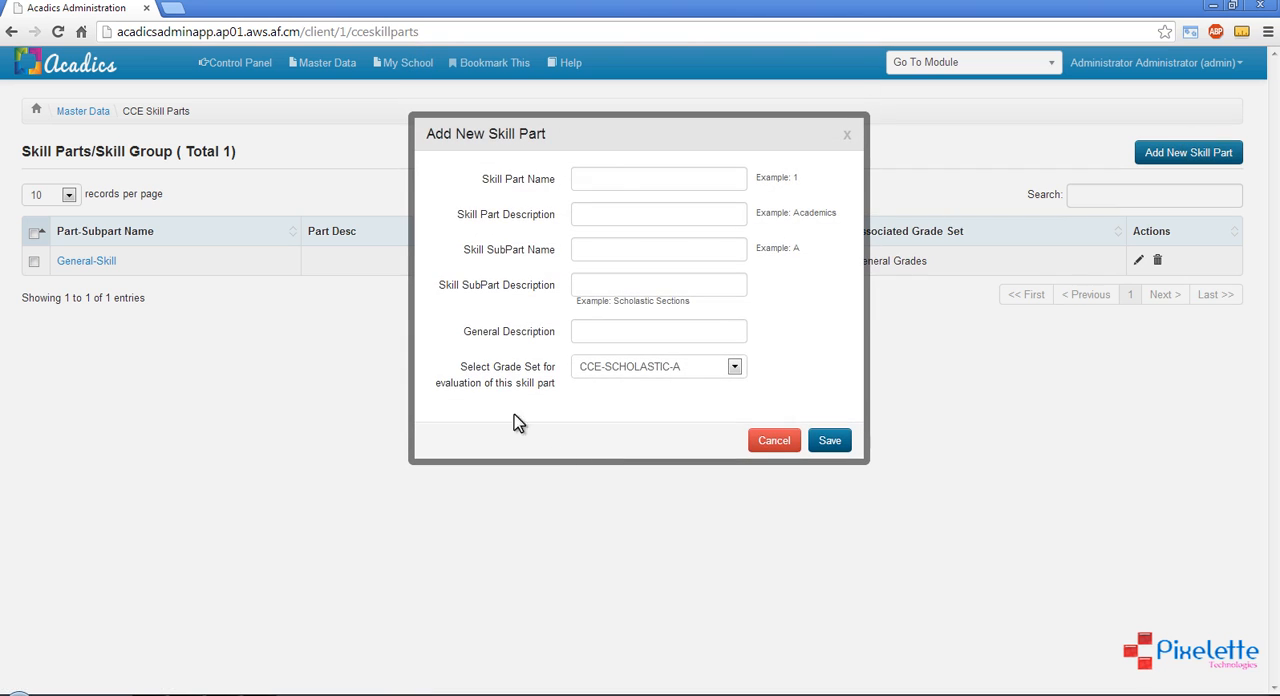
pyautogui.click(606, 173)
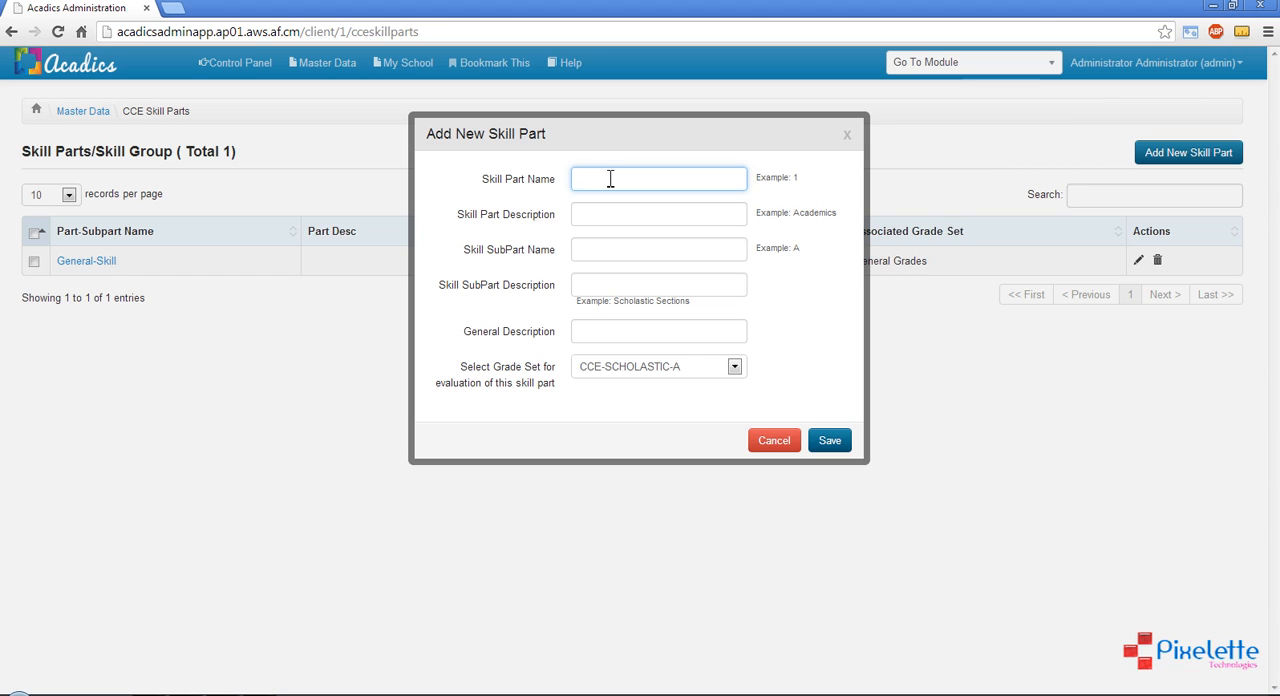
pyautogui.write('General')
pyautogui.click(600, 215)
pyautogui.click(600, 252)
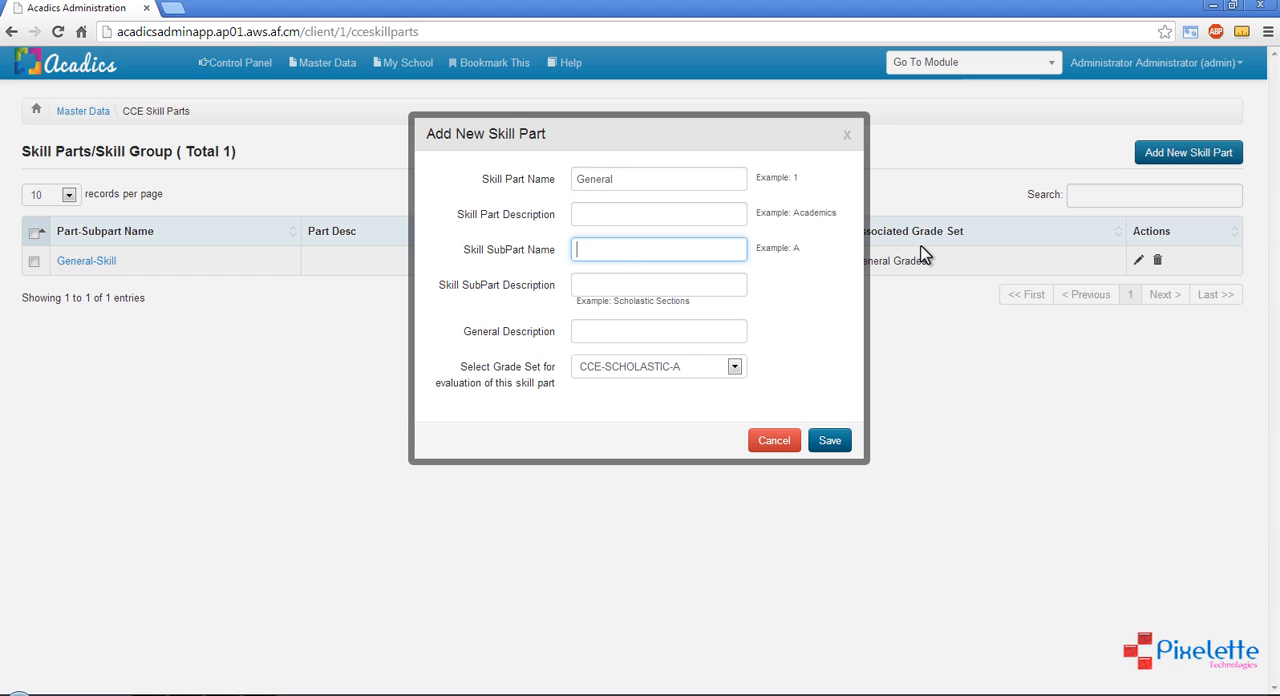
# Enter SKill2 as the subpart name of the new General skill part
pyautogui.write('Sch')
pyautogui.press('BackSpace')
pyautogui.press('BackSpace')
pyautogui.write('Kill2')
# Choose General Grades as the grade set for evaluating the new skill part, and save it
pyautogui.click(679, 369)
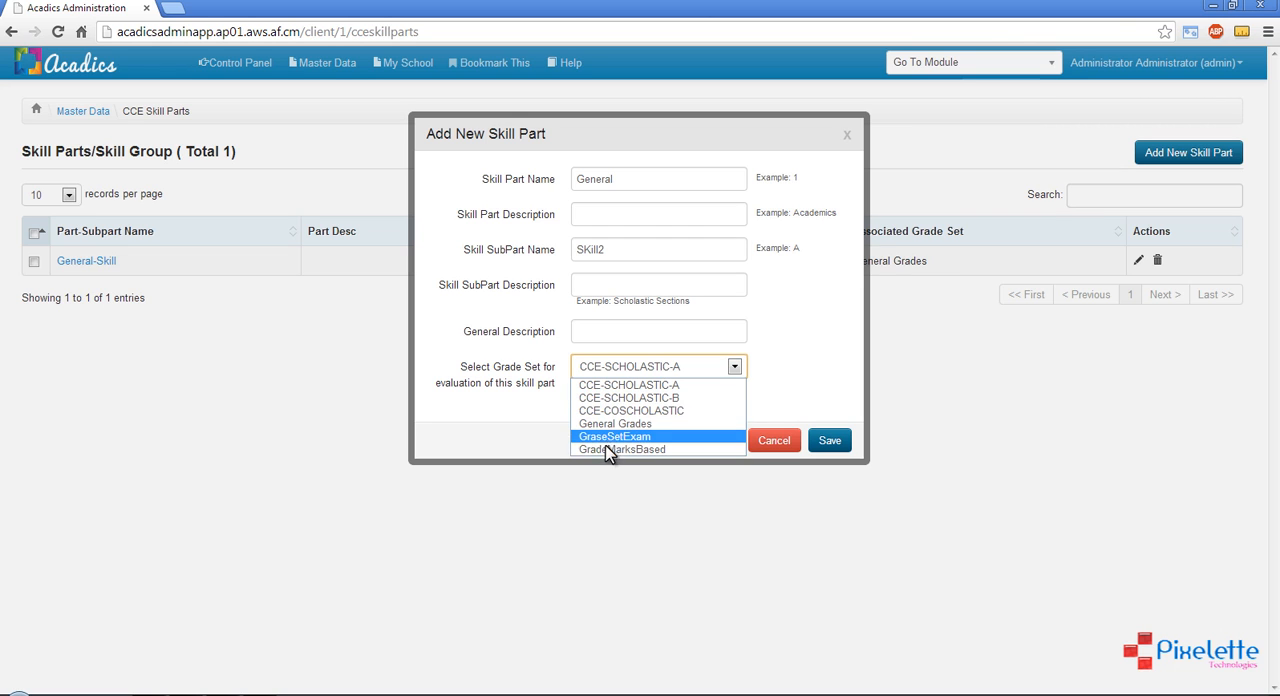
pyautogui.click(776, 377)
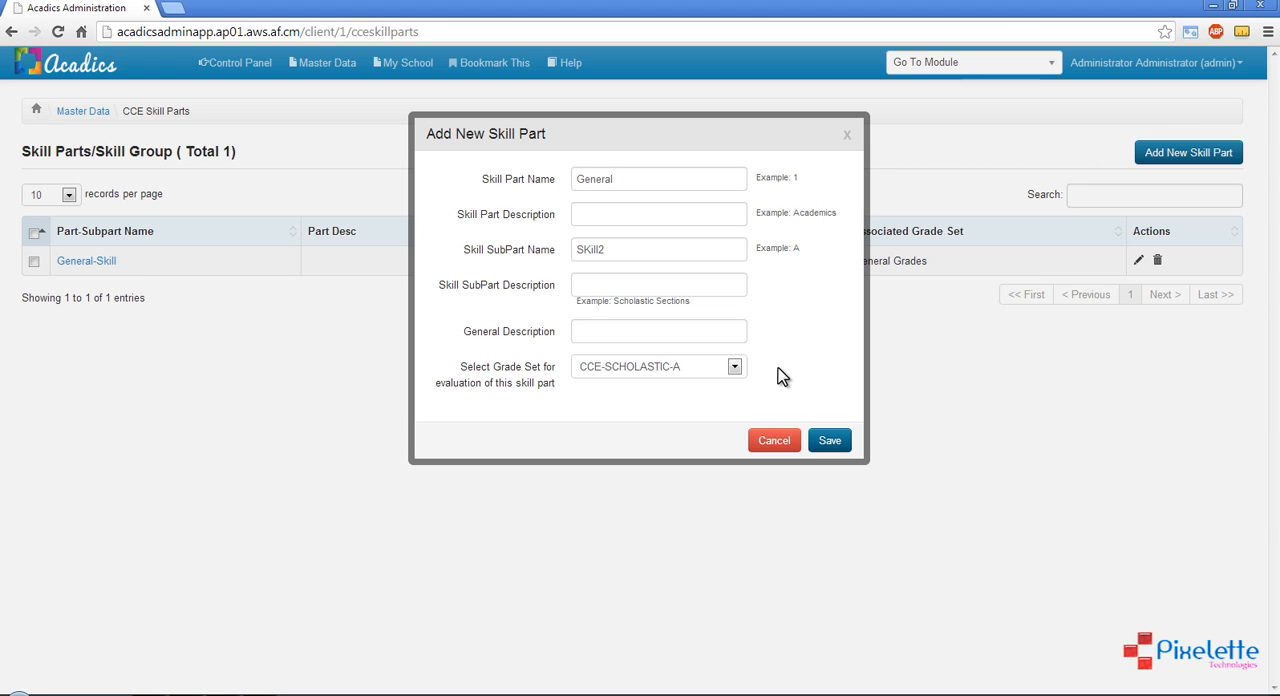
pyautogui.click(684, 367)
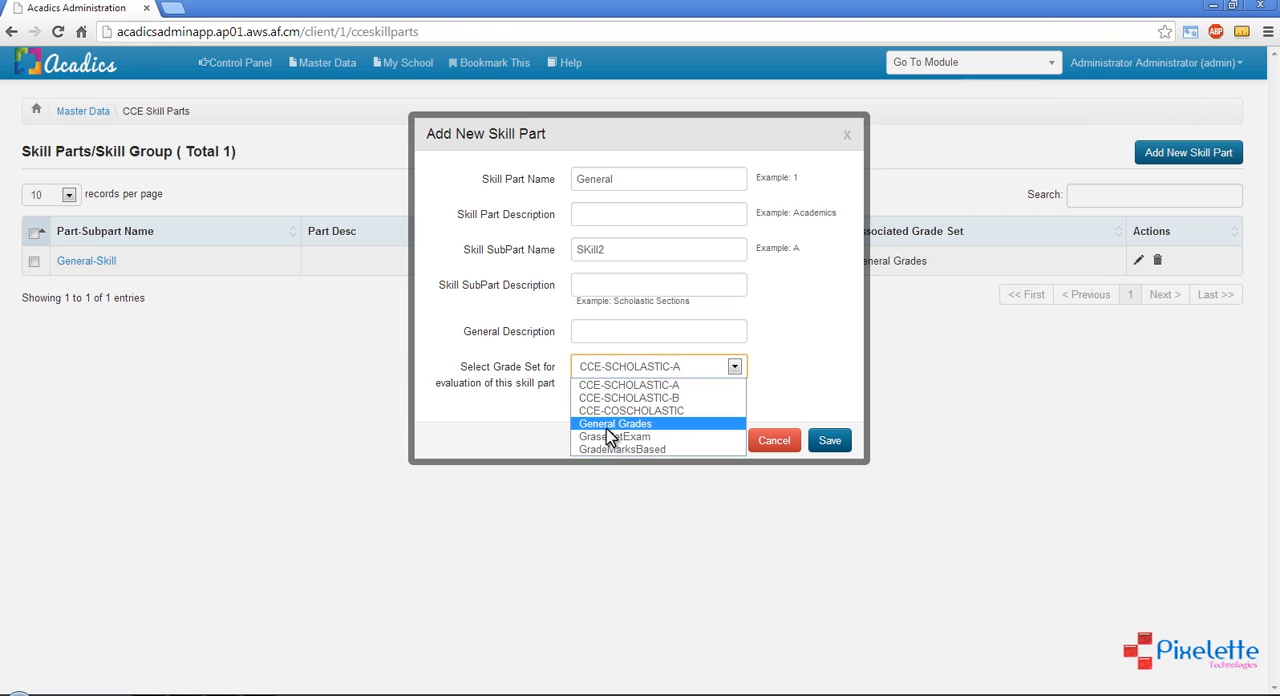
pyautogui.click(607, 426)
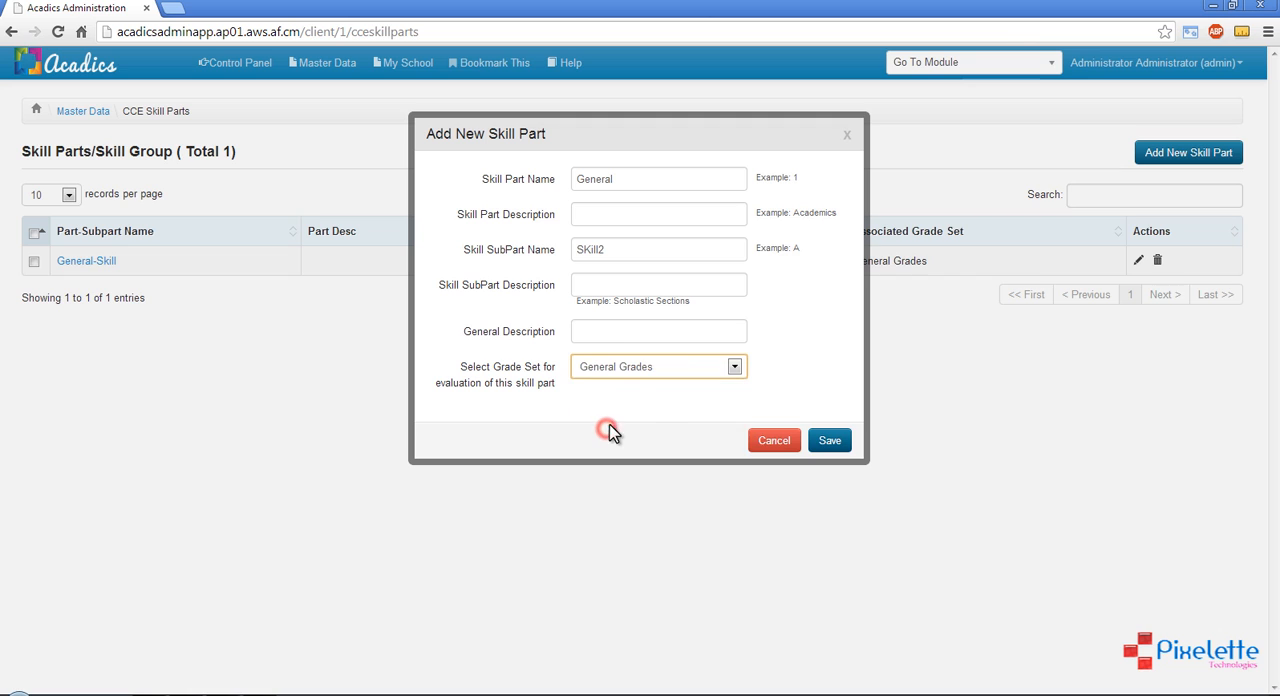
pyautogui.click(826, 444)
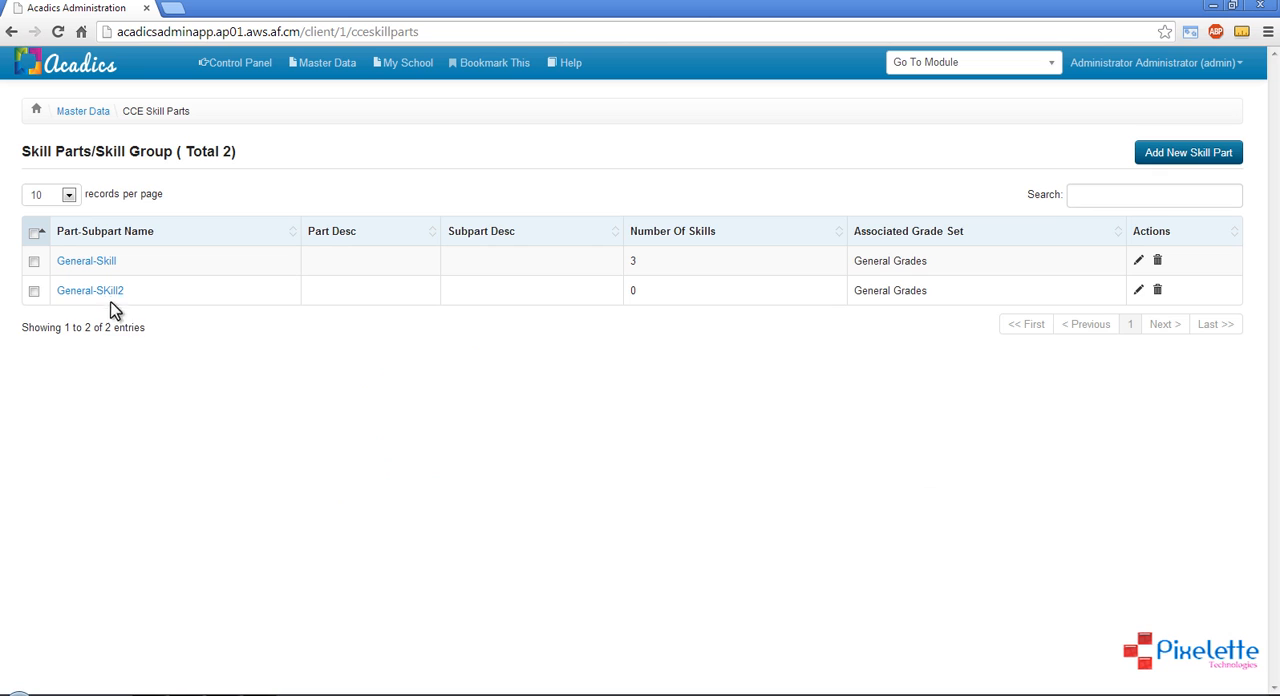
# Open the General-SKill2 skill part and add a skill named Drawing without descriptive indicators
pyautogui.moveTo(52, 290); pyautogui.dragTo(128, 291)
pyautogui.click(151, 292)
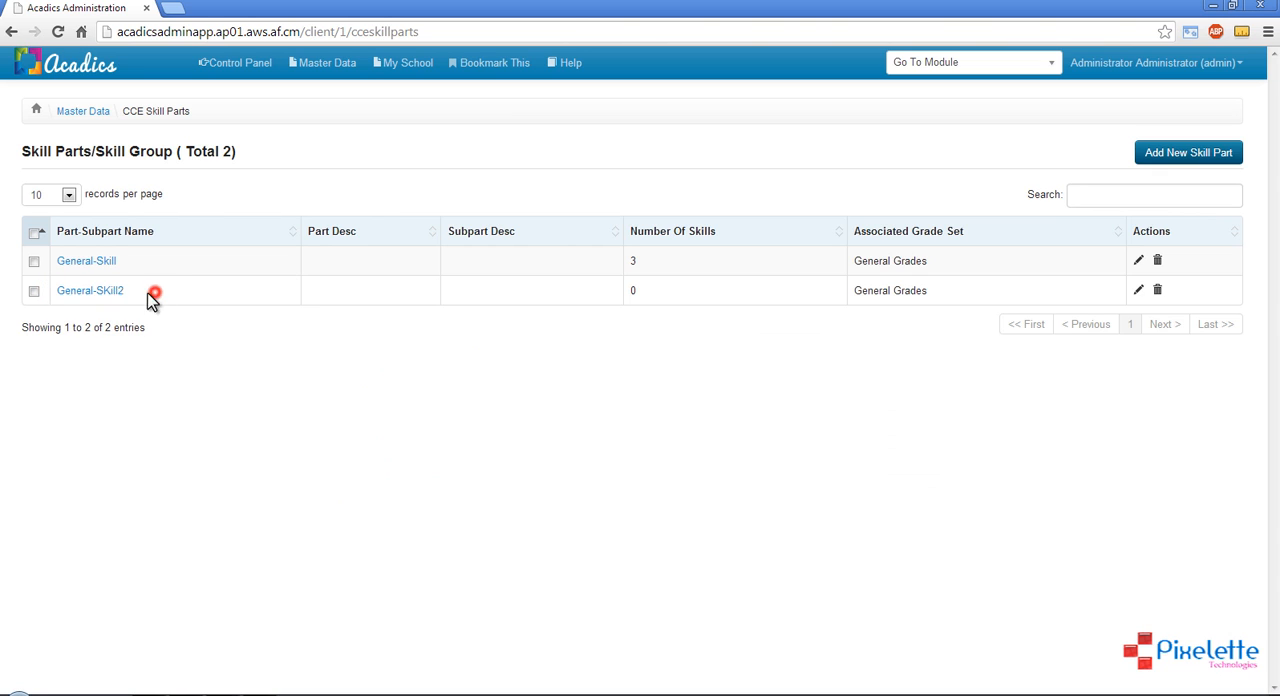
pyautogui.click(87, 297)
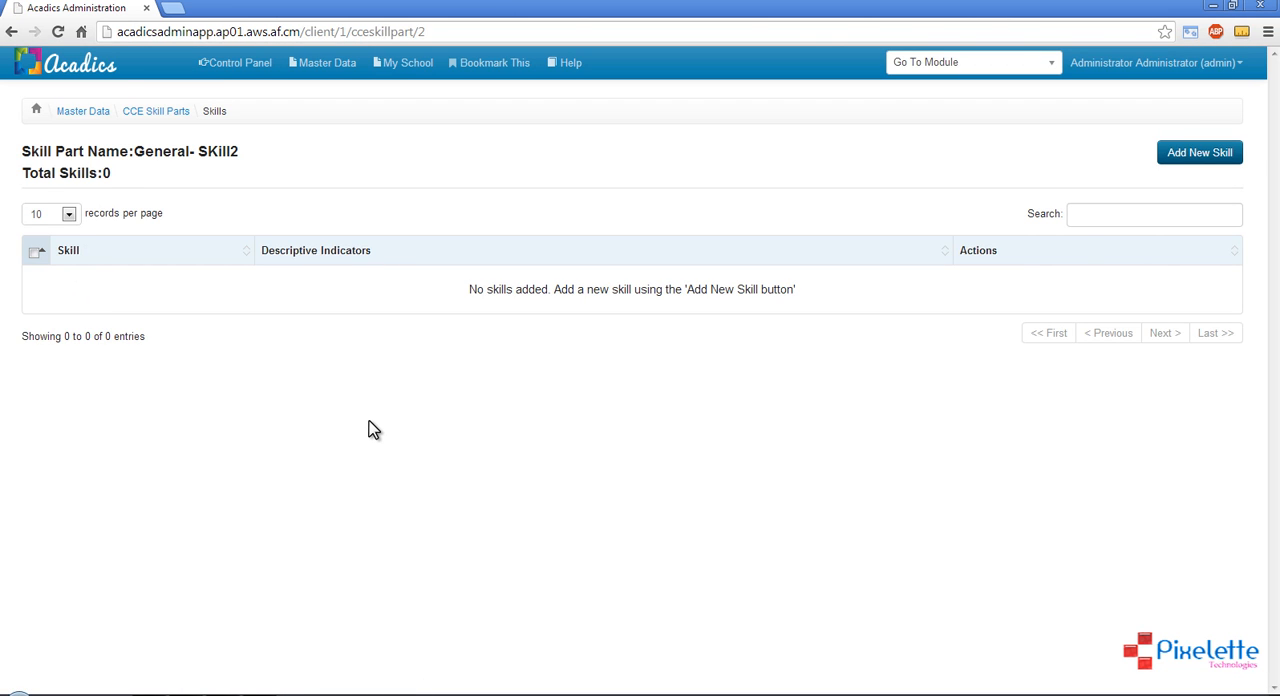
pyautogui.click(1207, 153)
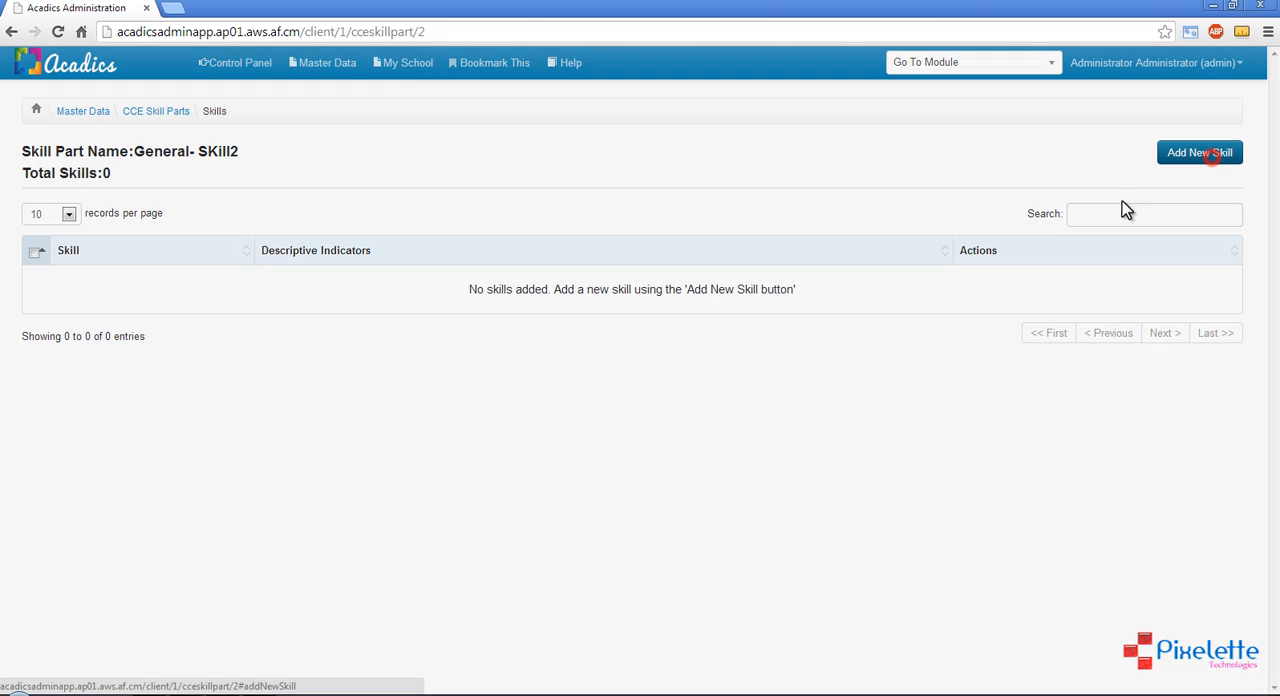
pyautogui.click(605, 177)
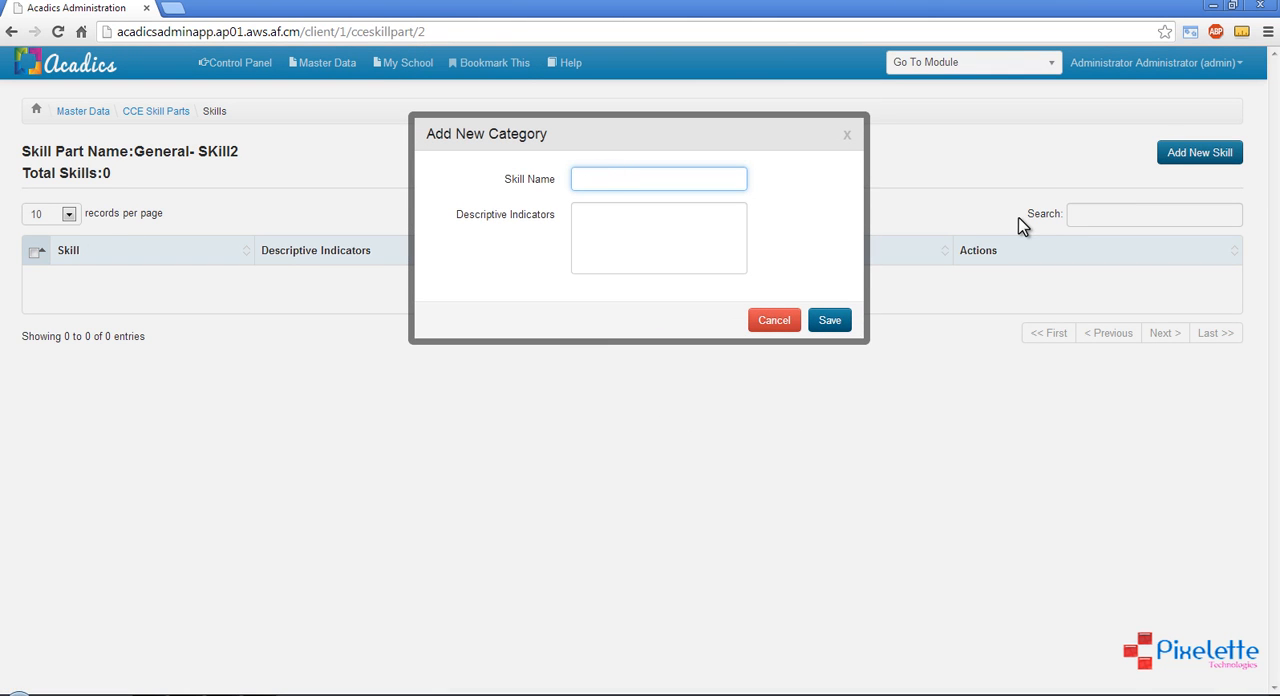
pyautogui.write('Drawing')
pyautogui.click(830, 322)
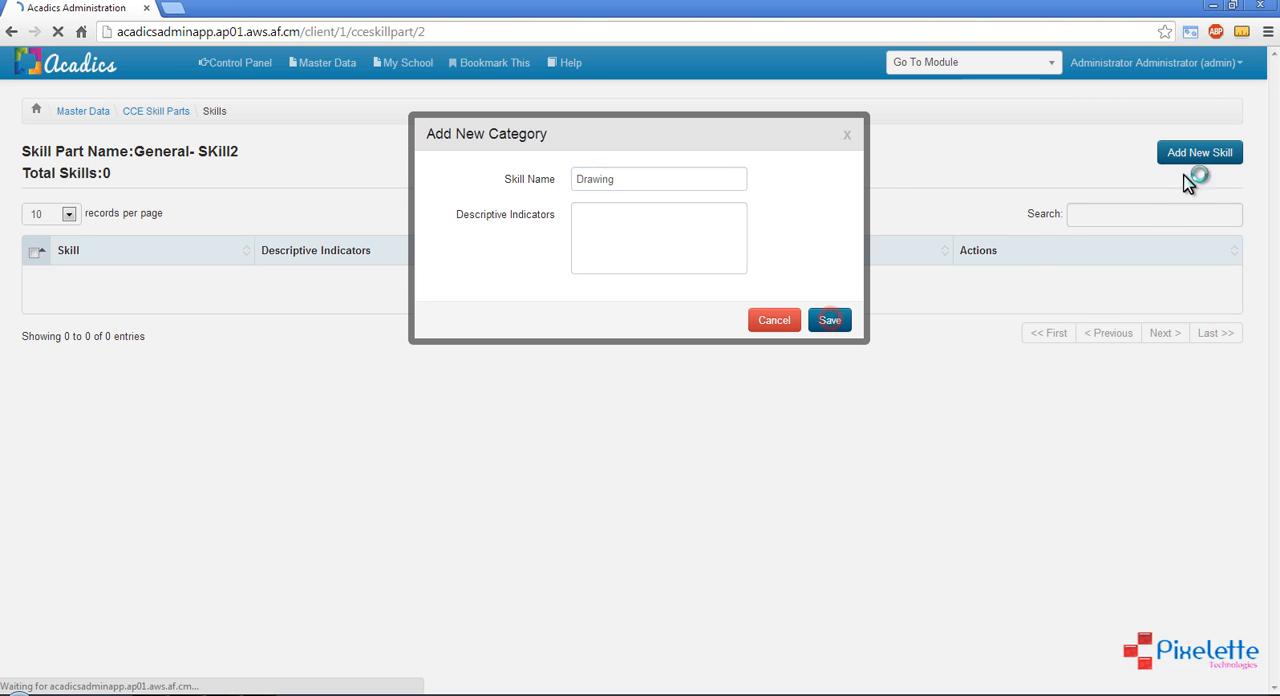
# Add a skill named Physical Training to the General-SKill2 skill part
pyautogui.click(1196, 158)
pyautogui.click(603, 177)
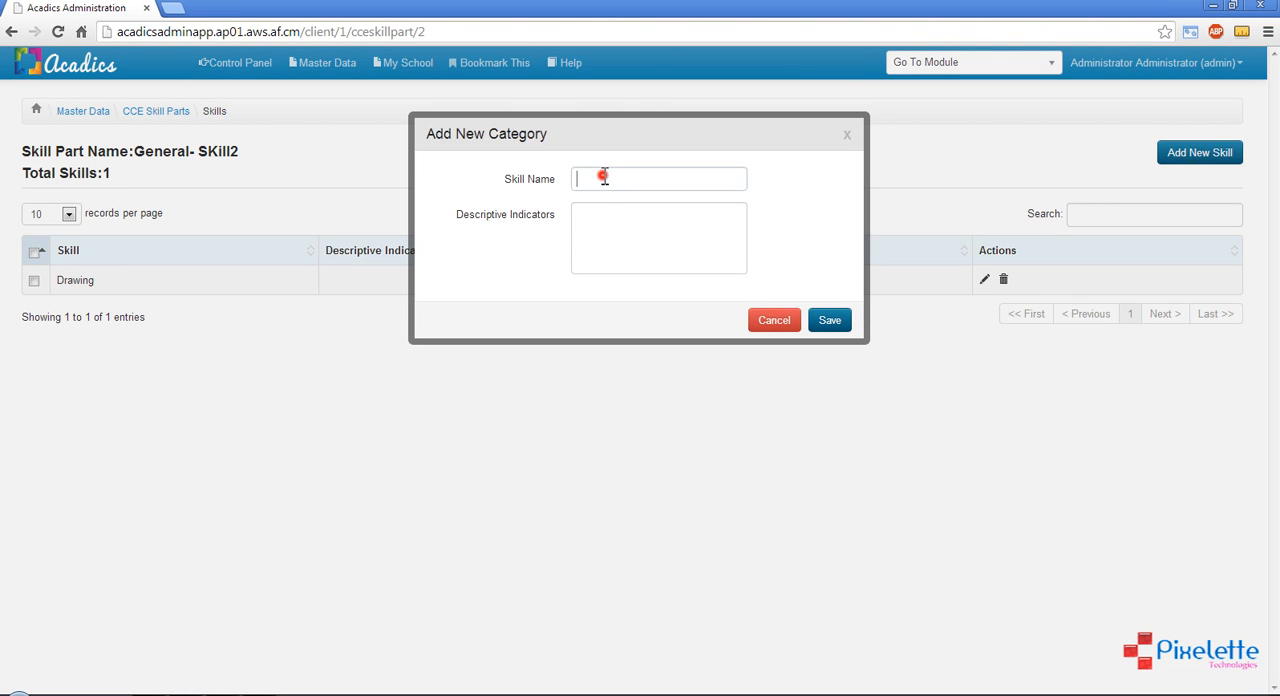
pyautogui.write('Ph')
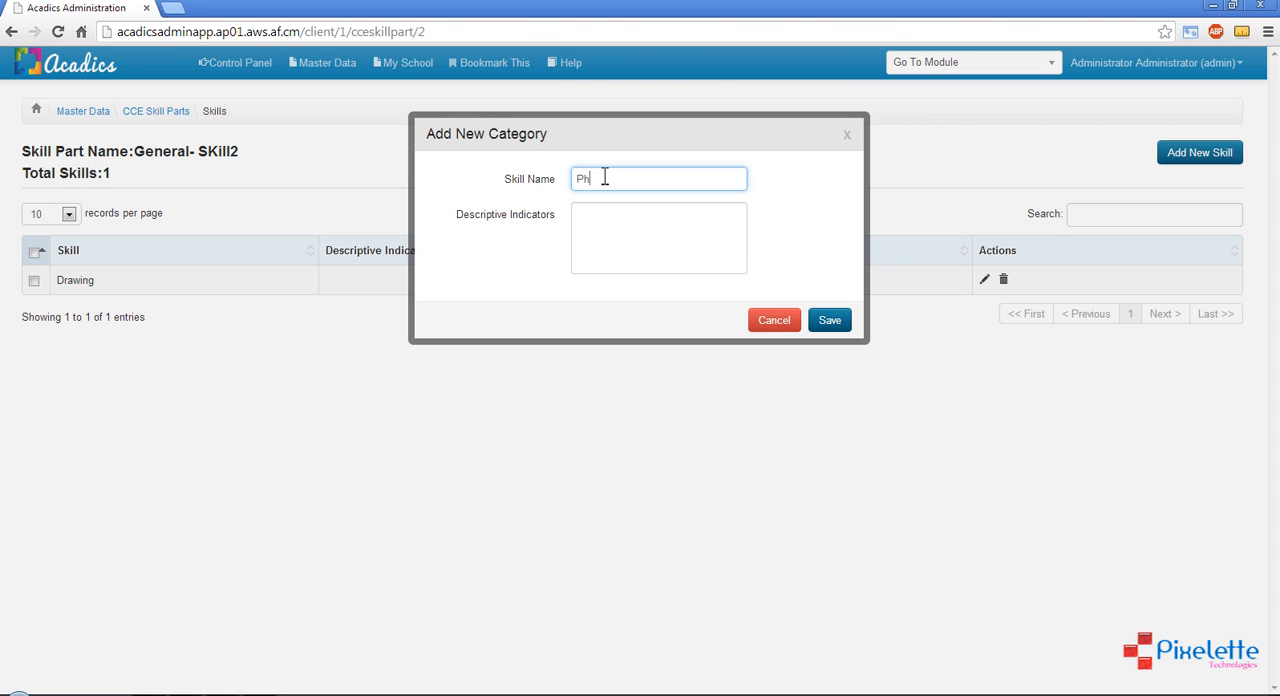
pyautogui.write('ysical Training')
pyautogui.click(829, 321)
# Add a skill named Music to the General-SKill2 skill part
pyautogui.click(1192, 155)
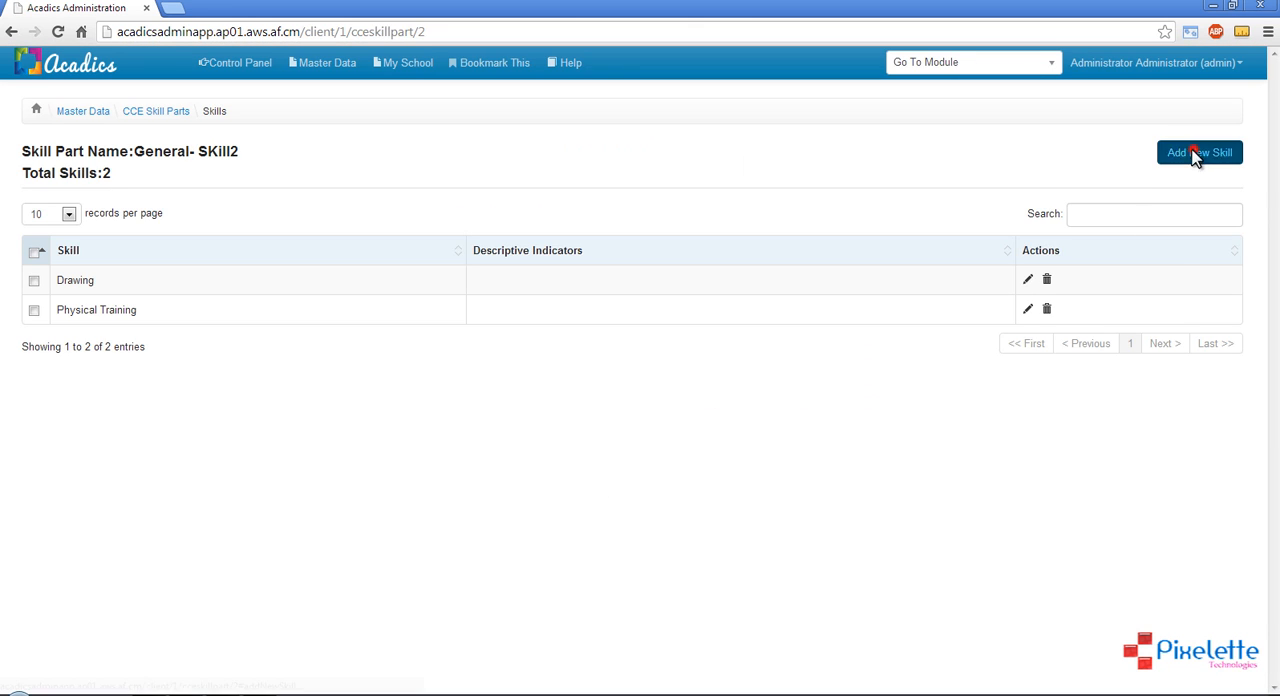
pyautogui.click(618, 174)
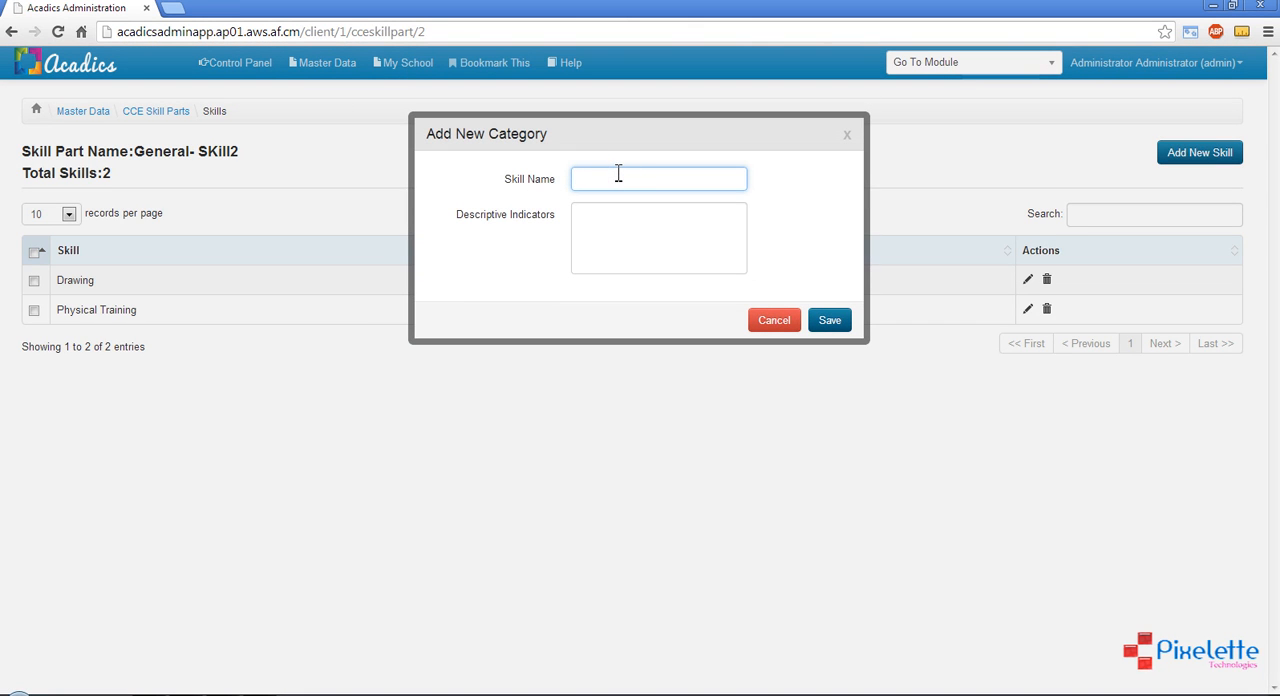
pyautogui.write('Music')
pyautogui.click(829, 319)
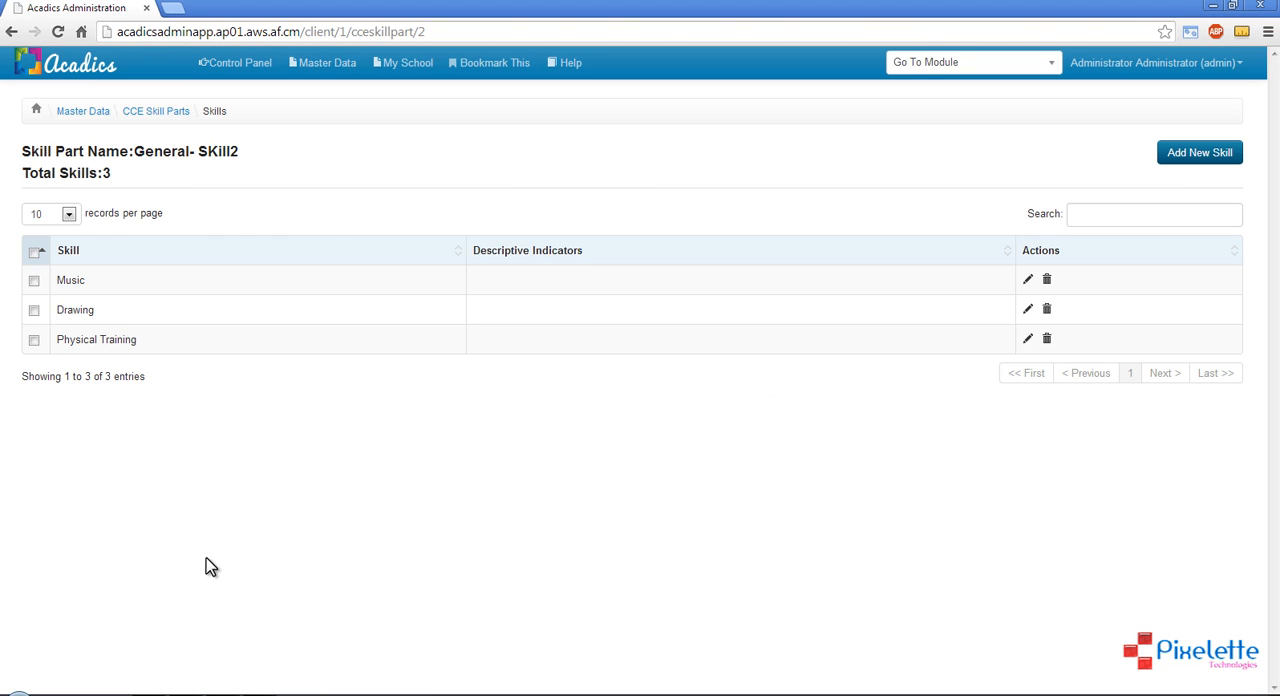
# Check the skills listed under General-SKill2, and open the Exam Types page of the master data
pyautogui.moveTo(130, 151); pyautogui.dragTo(251, 151)
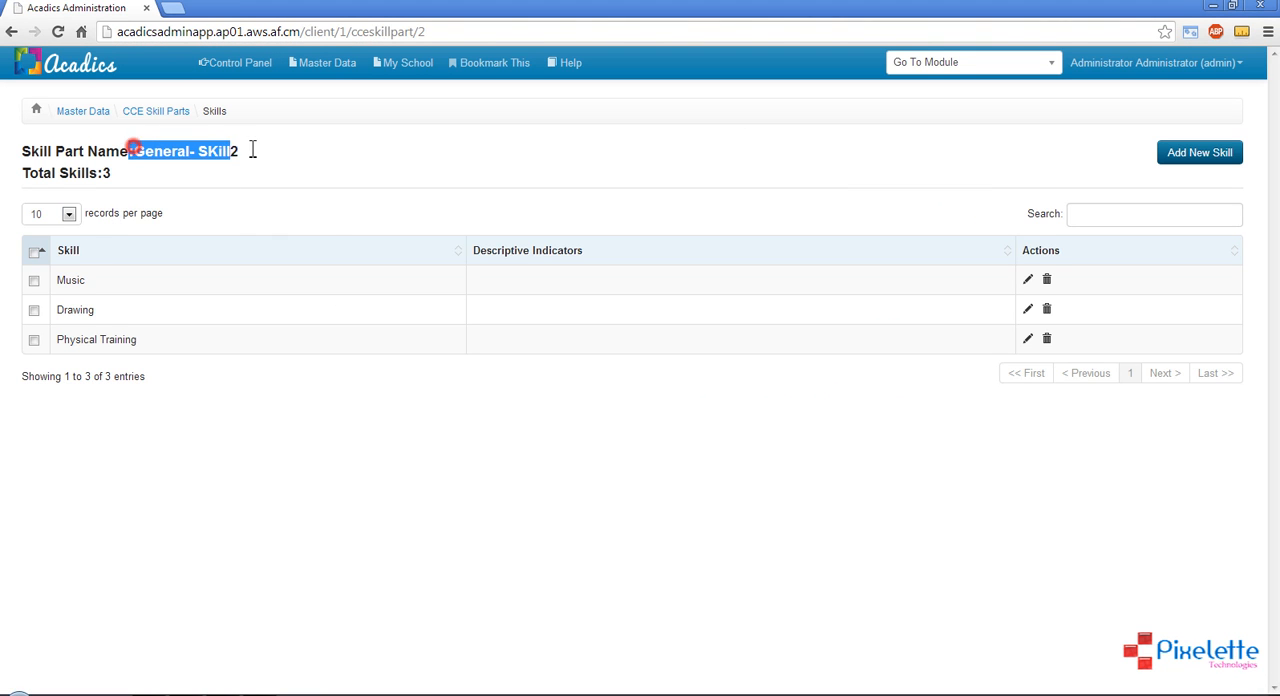
pyautogui.moveTo(58, 280); pyautogui.dragTo(168, 352)
pyautogui.click(166, 347)
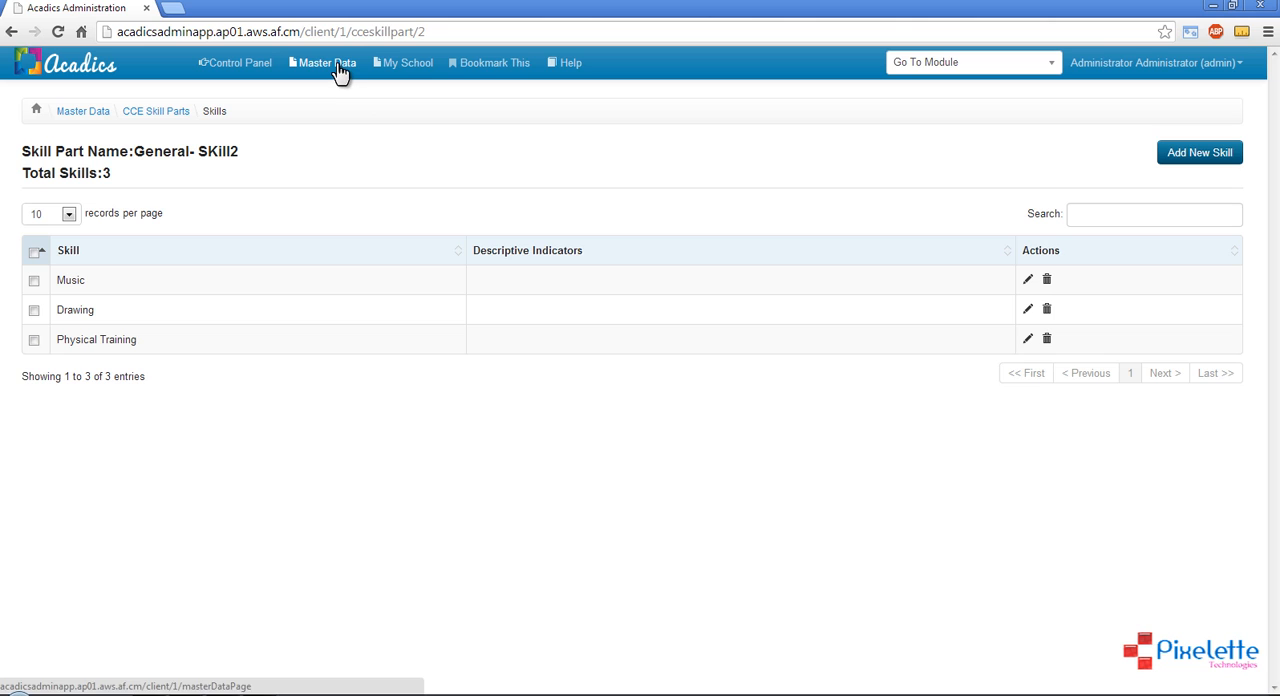
pyautogui.click(88, 112)
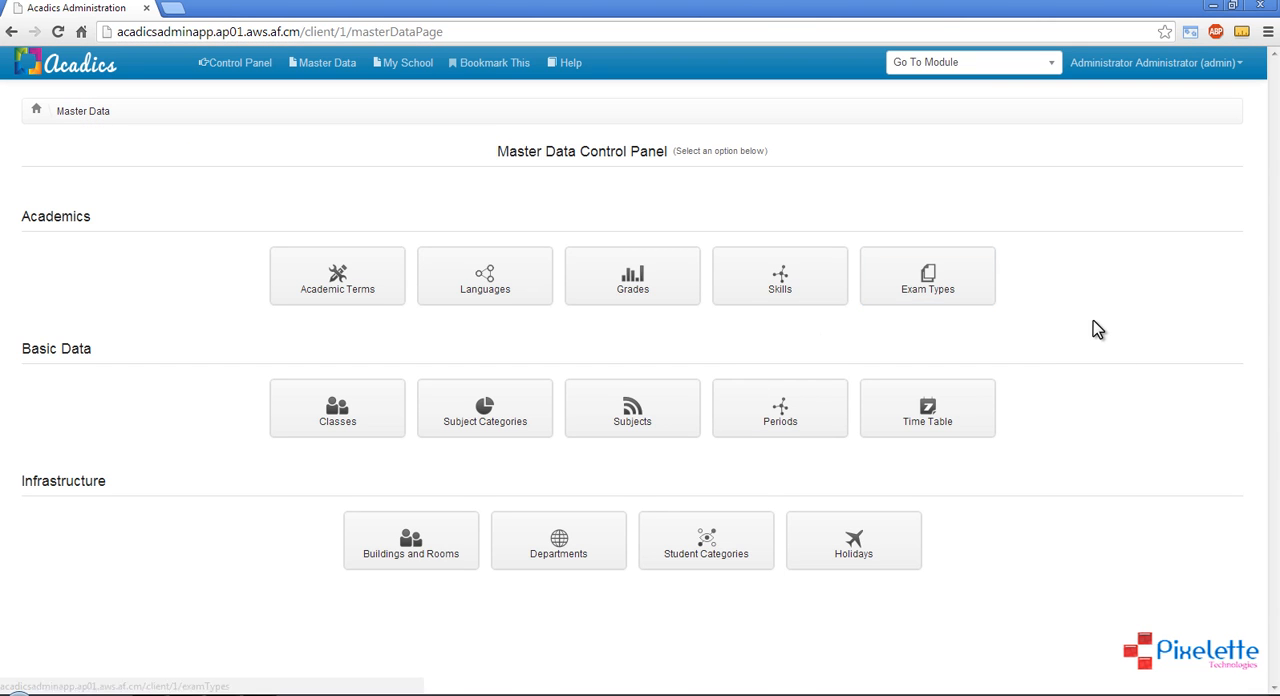
pyautogui.click(953, 287)
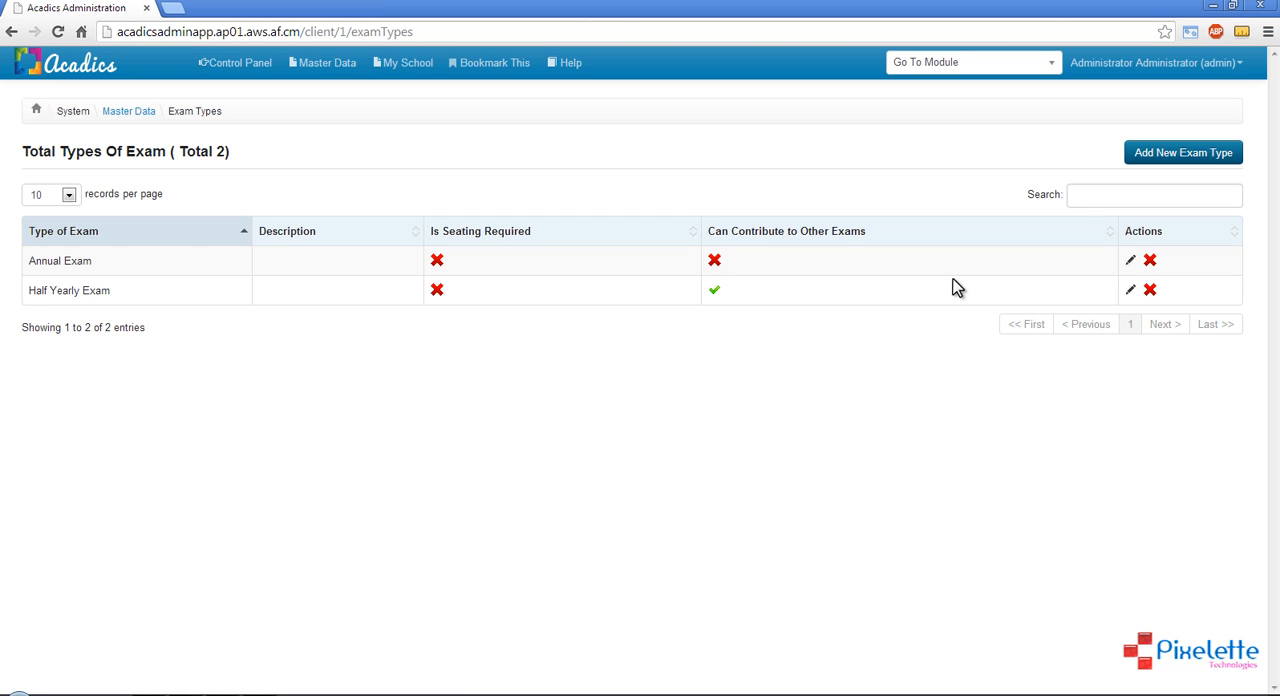
# Add an exam type named Weekly Exam, leaving its description empty and both the seating and contribution options off
pyautogui.click(1180, 160)
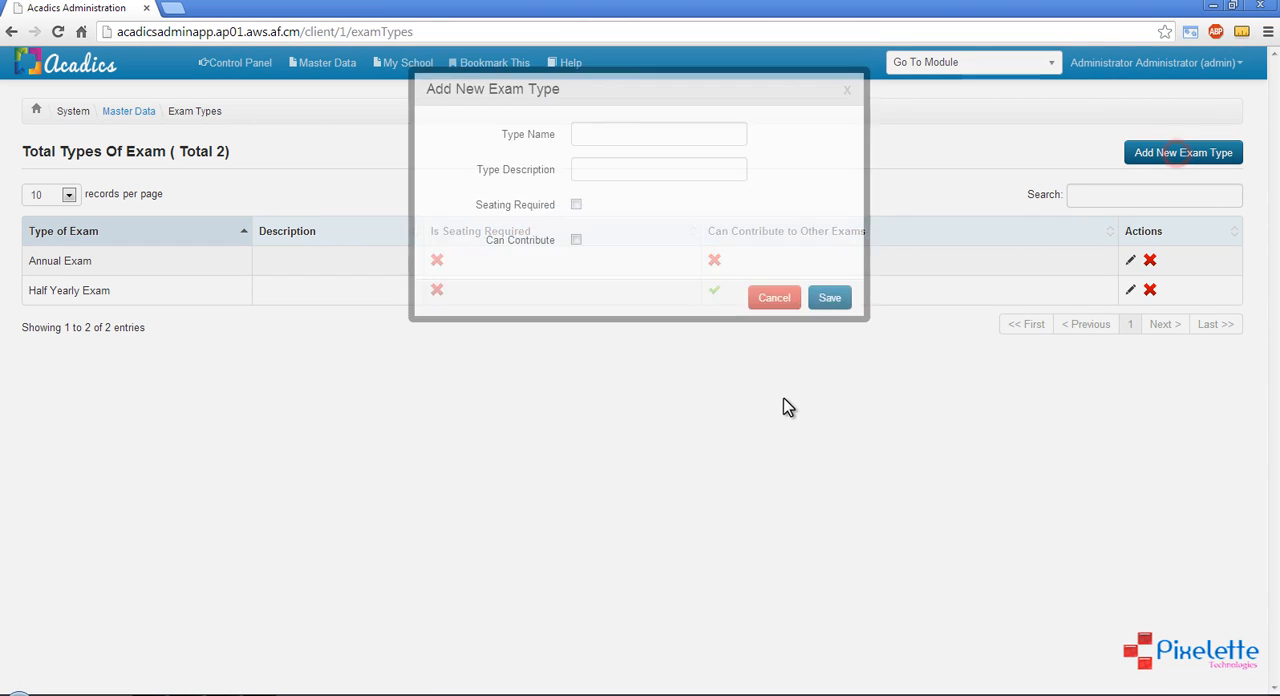
pyautogui.click(645, 178)
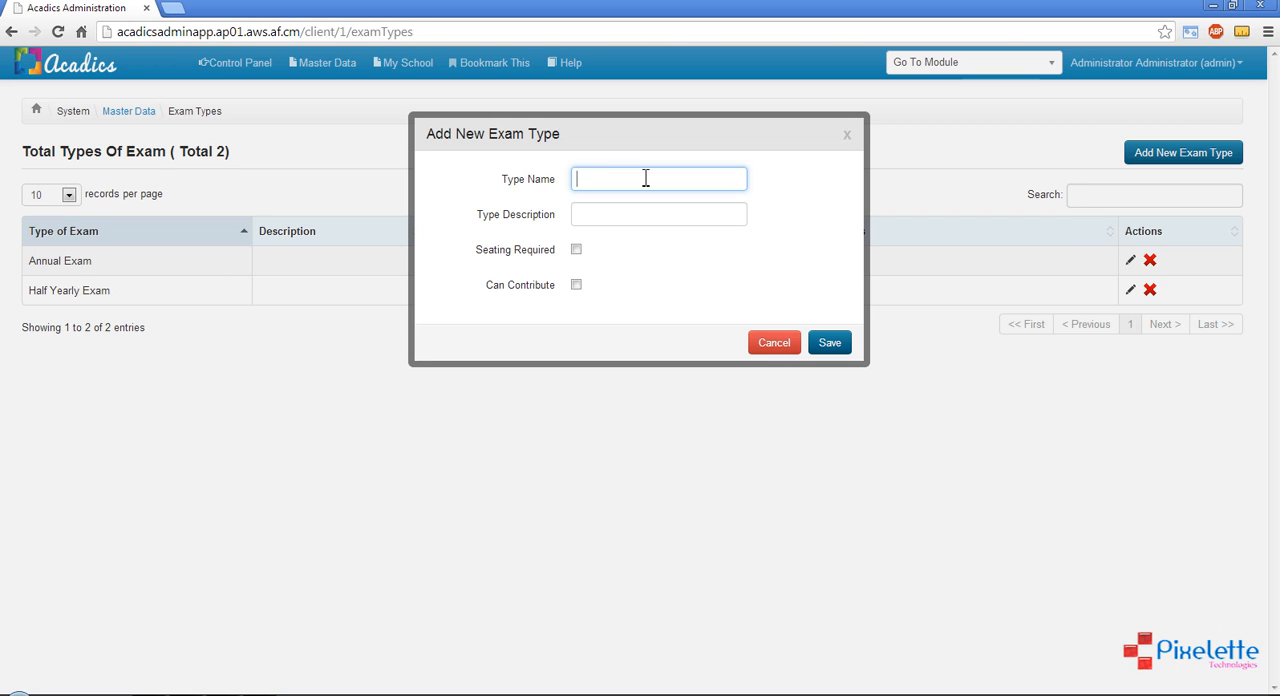
pyautogui.write('Wekkl')
pyautogui.press('BackSpace')
pyautogui.press('BackSpace')
pyautogui.press('BackSpace')
pyautogui.write('ekly Exam')
pyautogui.click(832, 346)
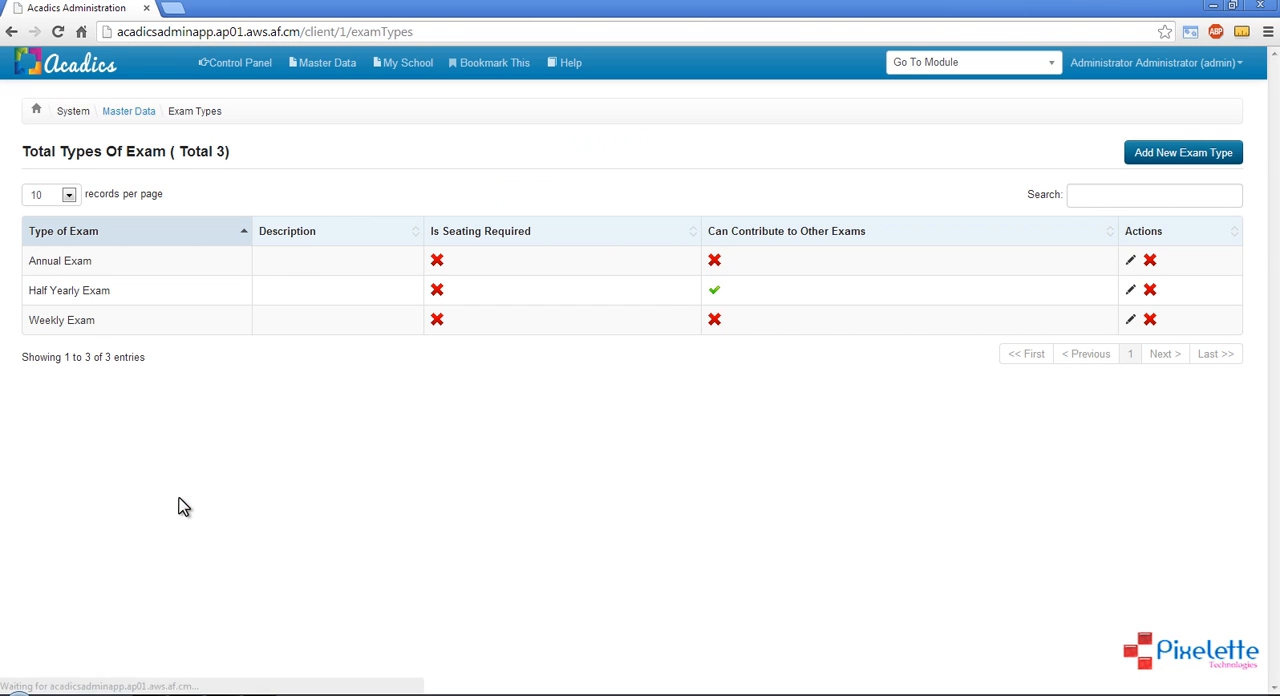
# Check the exam types list and the basic data modules, and open the Classes page of the master data
pyautogui.moveTo(29, 321); pyautogui.dragTo(97, 320)
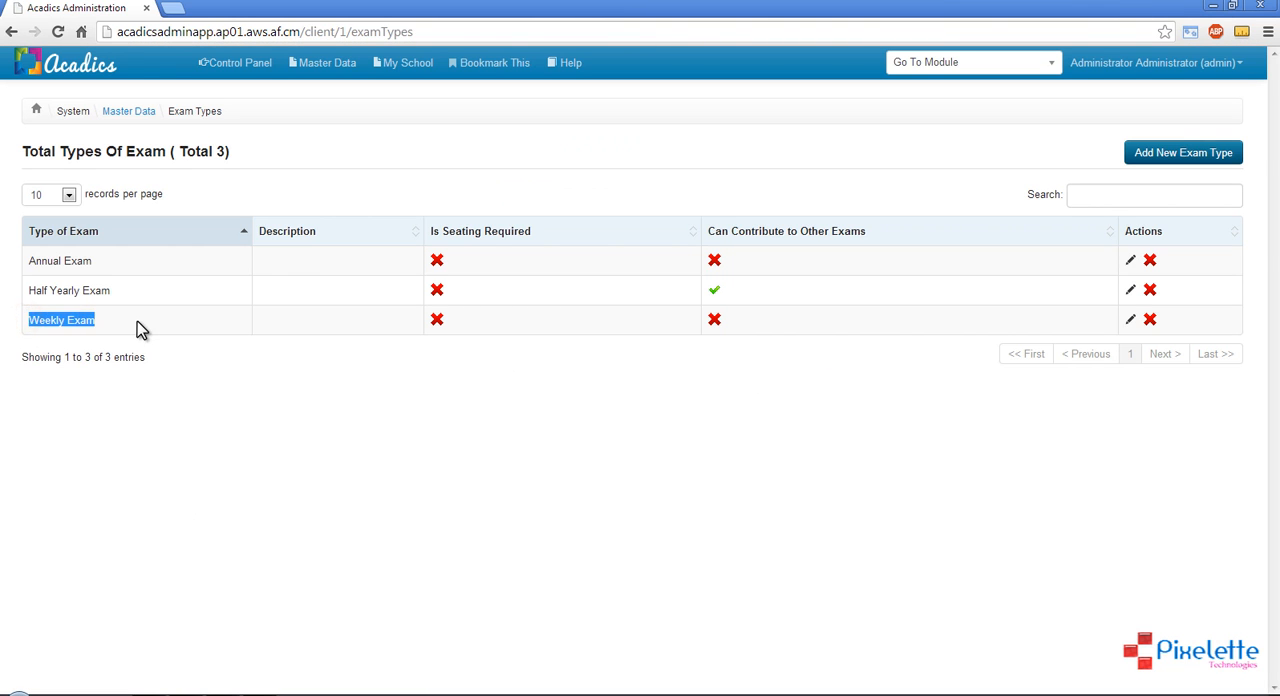
pyautogui.click(137, 322)
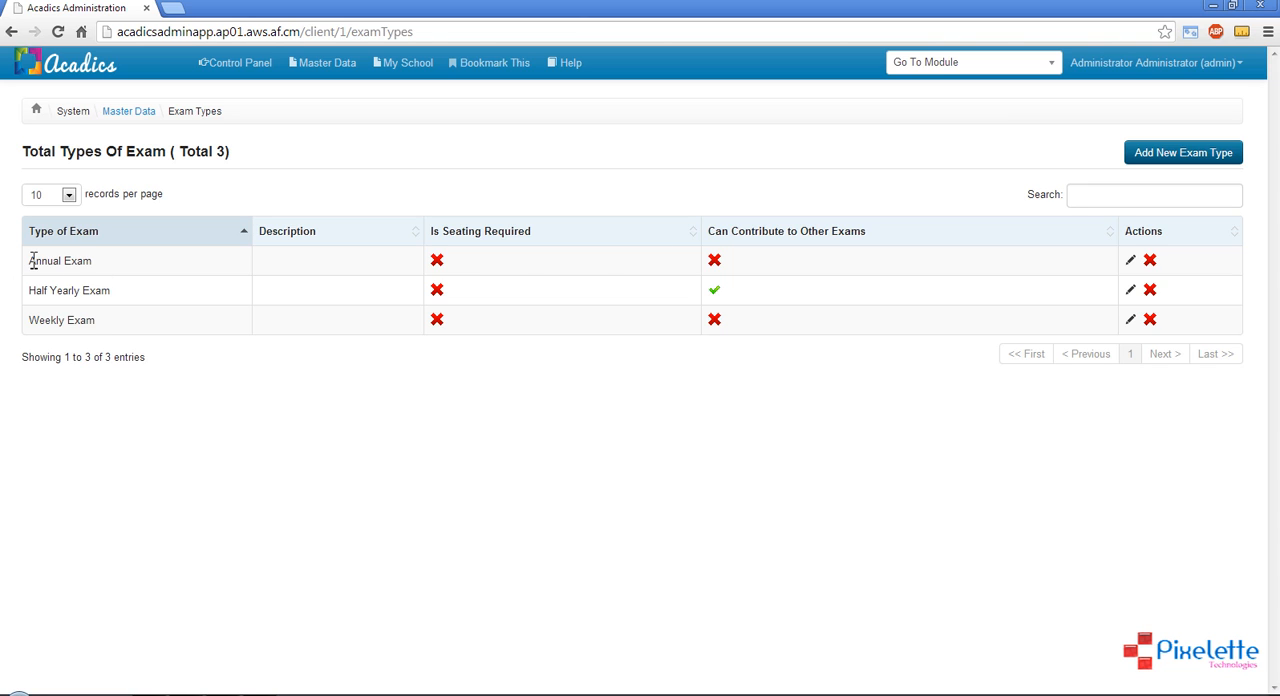
pyautogui.moveTo(30, 260); pyautogui.dragTo(120, 295)
pyautogui.click(122, 292)
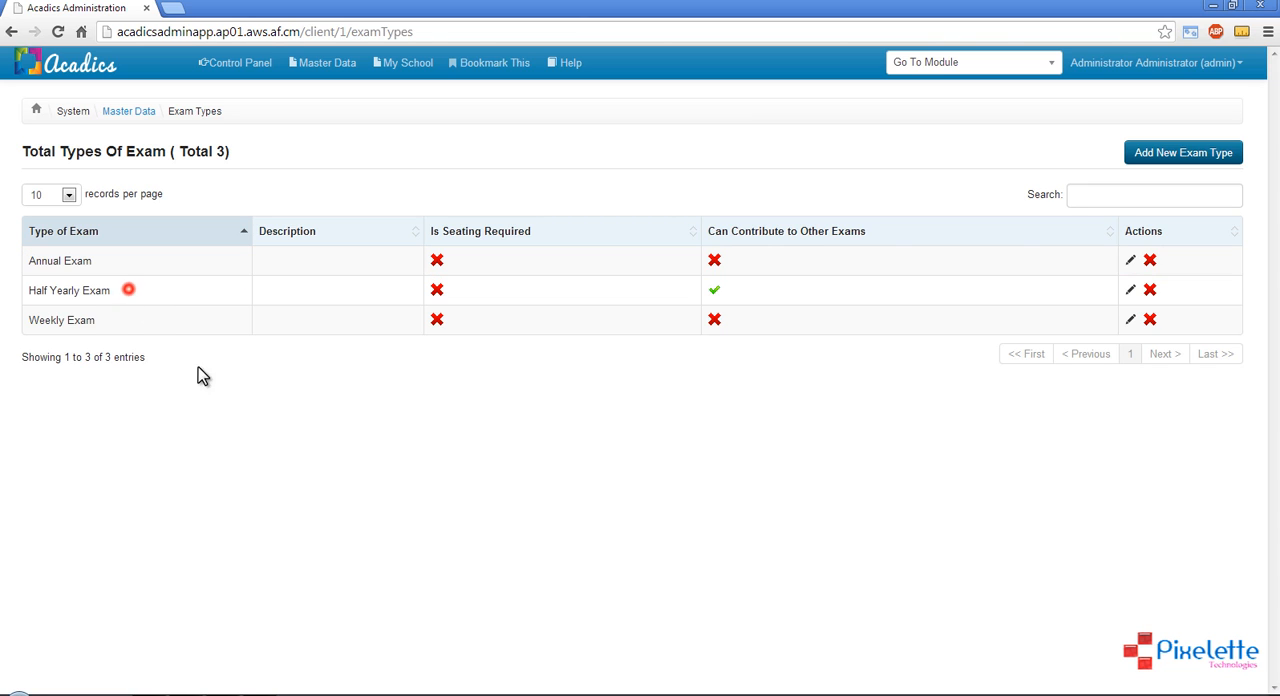
pyautogui.click(251, 434)
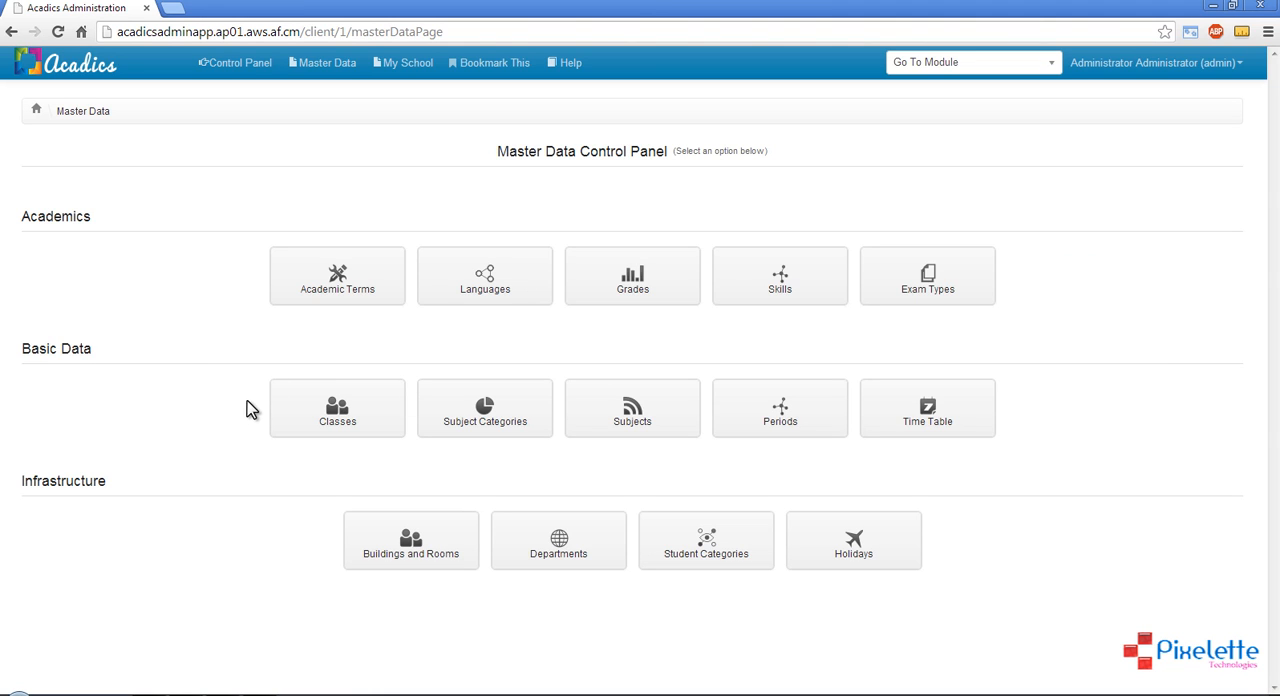
pyautogui.moveTo(245, 406); pyautogui.dragTo(1017, 417)
pyautogui.click(1017, 417)
pyautogui.click(360, 410)
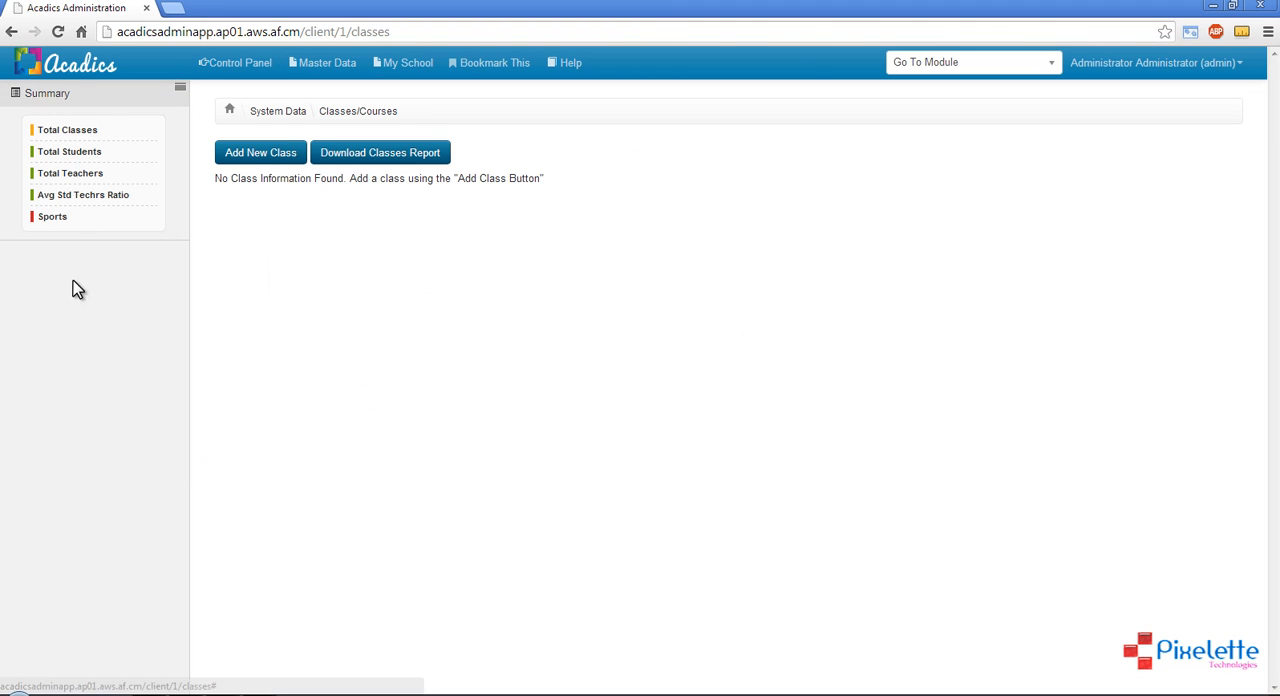
# Toggle the summary sidebar on the Classes page, leaving it hidden
pyautogui.click(178, 95)
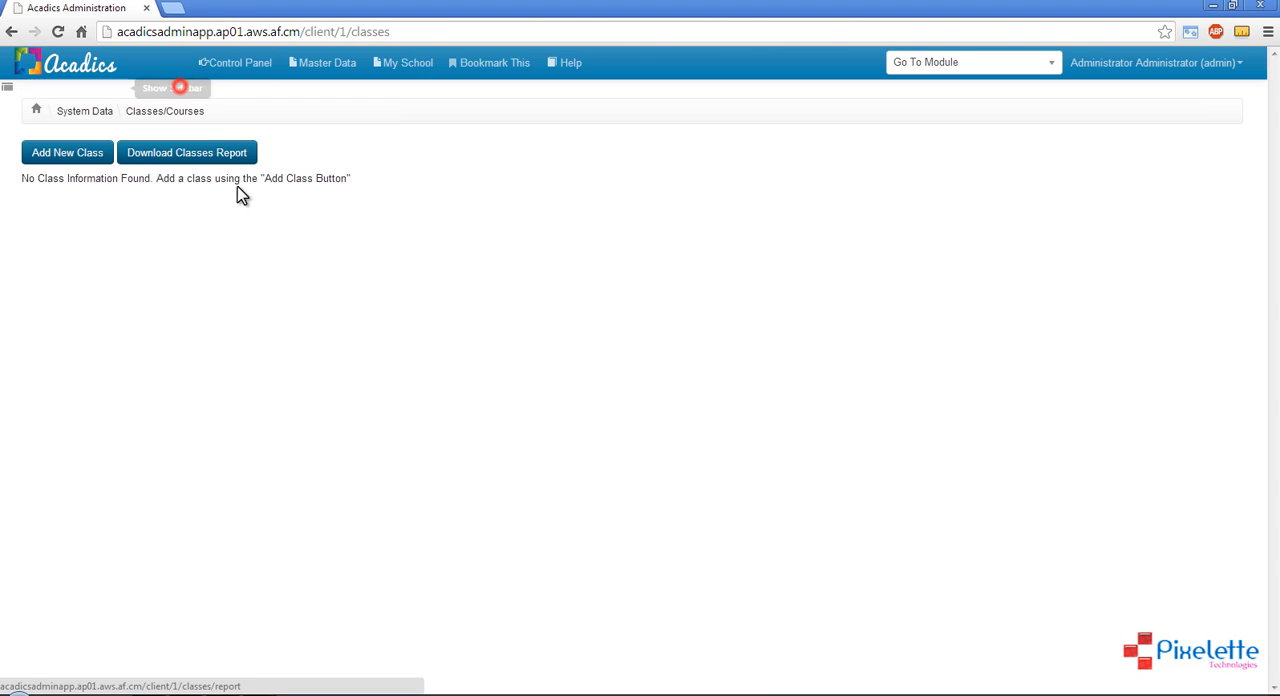
pyautogui.click(8, 87)
pyautogui.click(183, 91)
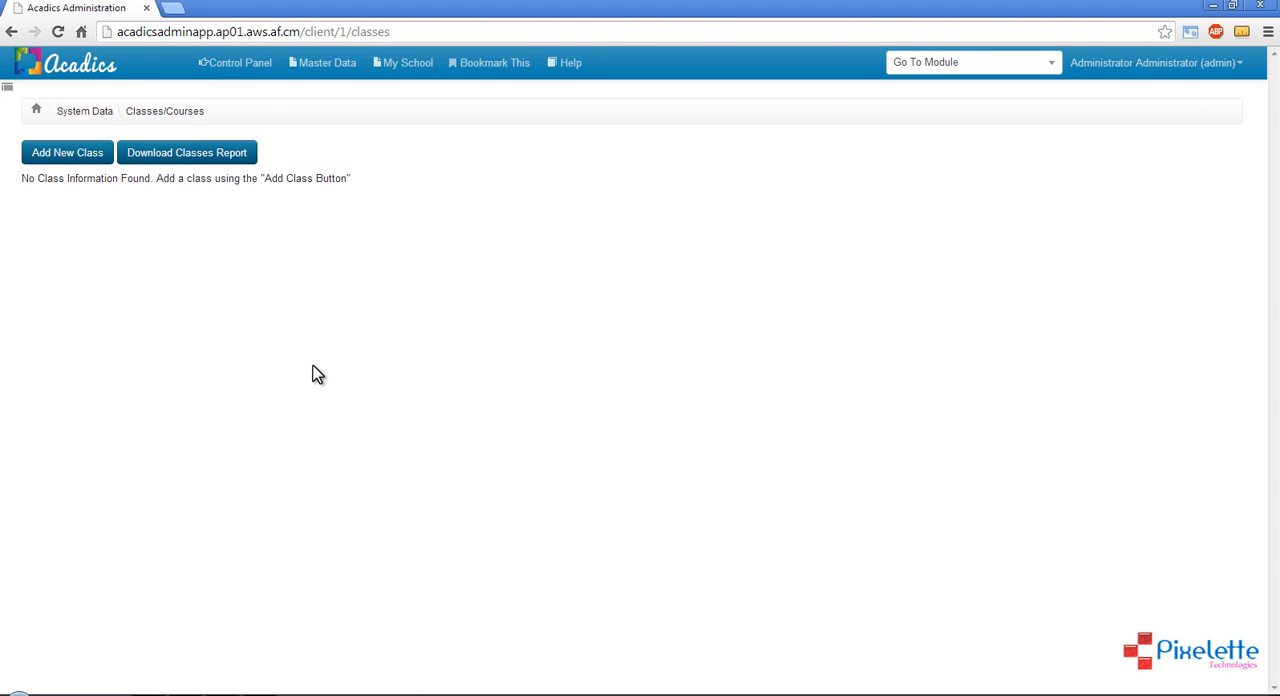
# Add a new class named I with section A and class code I-A
pyautogui.click(83, 160)
pyautogui.click(633, 178)
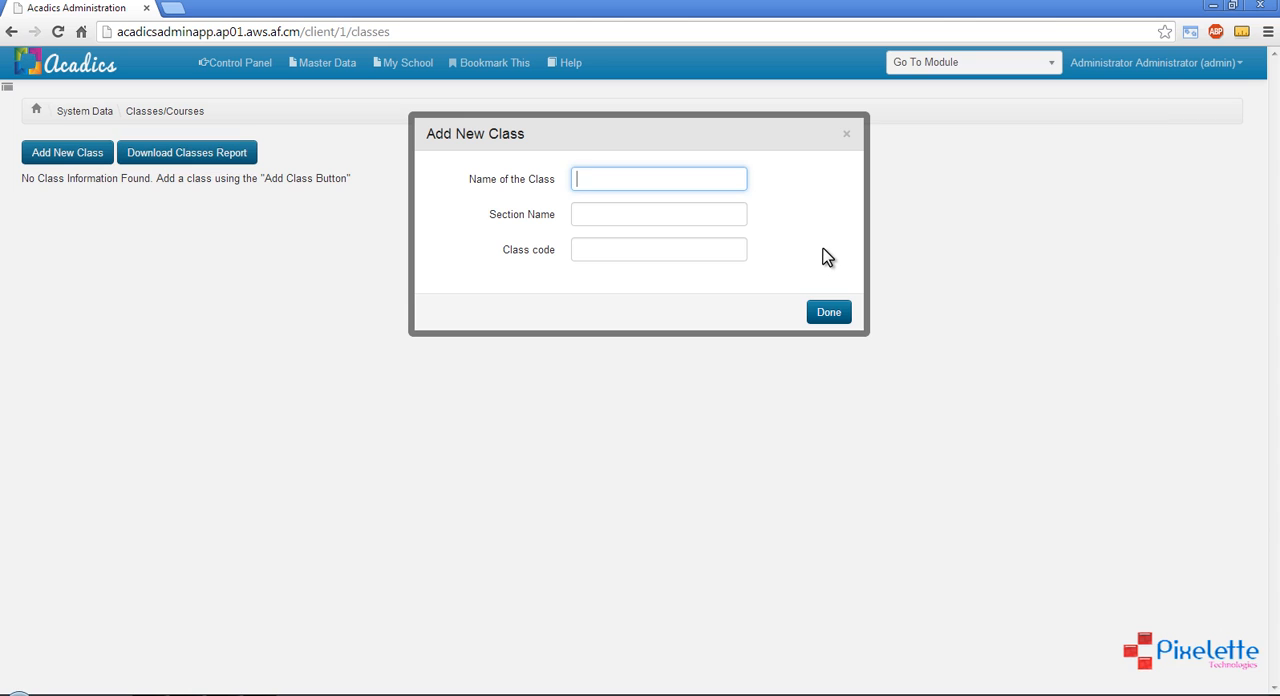
pyautogui.write('A')
pyautogui.press('BackSpace')
pyautogui.press('Tab')
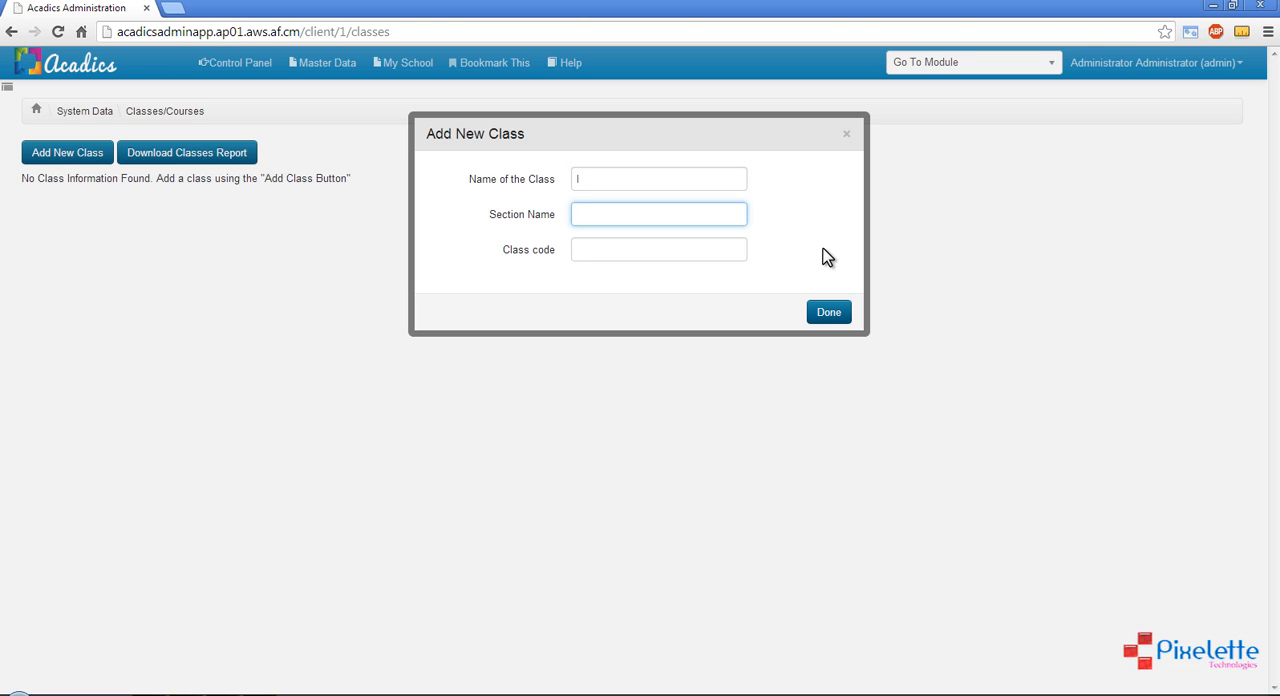
pyautogui.write('A')
pyautogui.click(665, 248)
pyautogui.write('I')
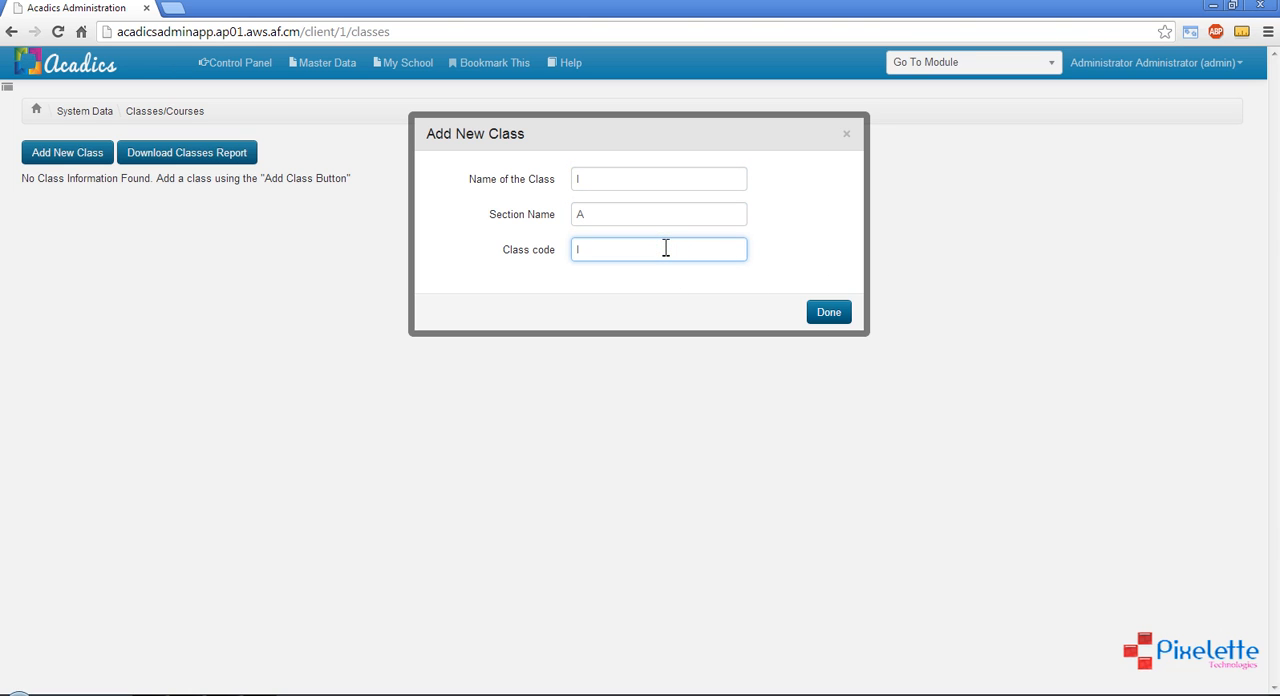
pyautogui.write('-A')
pyautogui.click(830, 313)
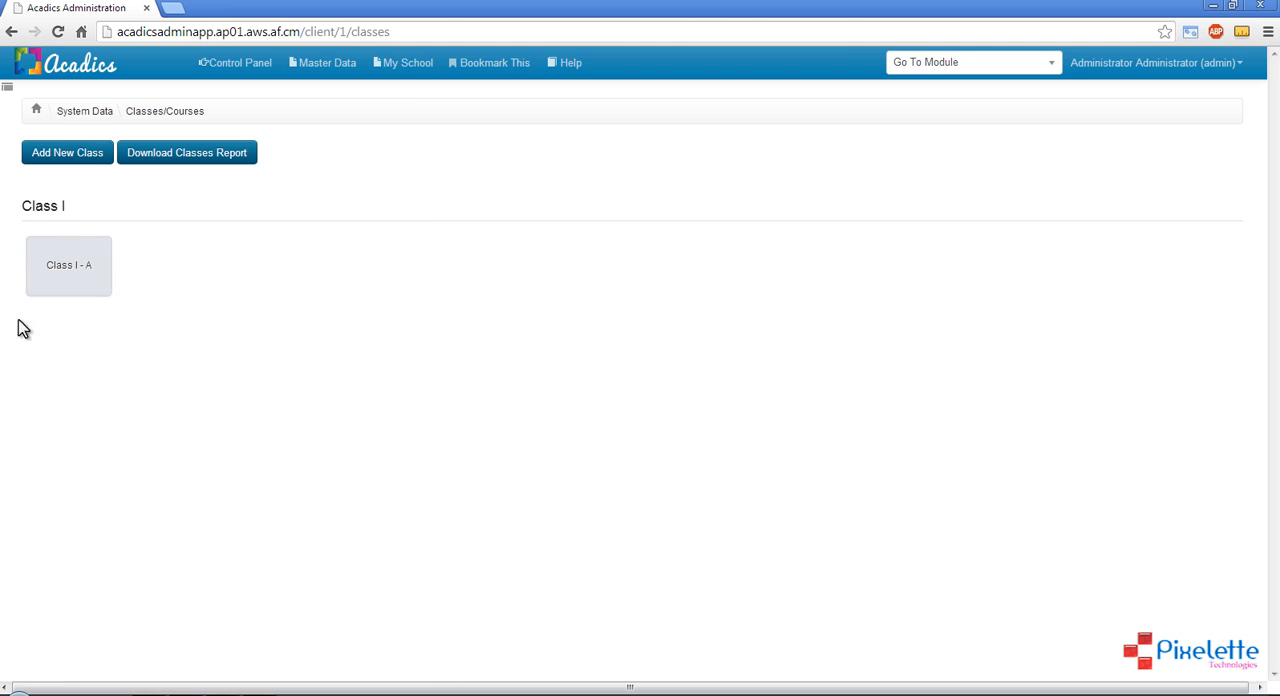
# Add a new class named I with section B and class code I-B
pyautogui.click(88, 160)
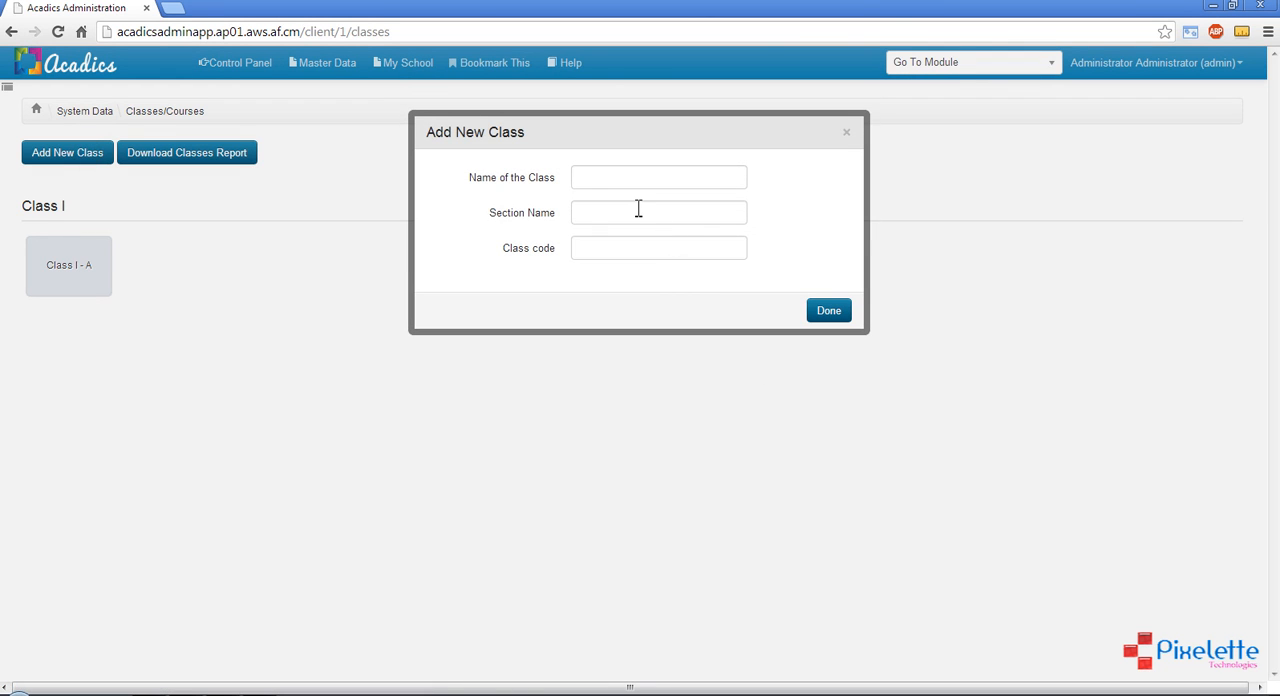
pyautogui.click(638, 208)
pyautogui.click(627, 177)
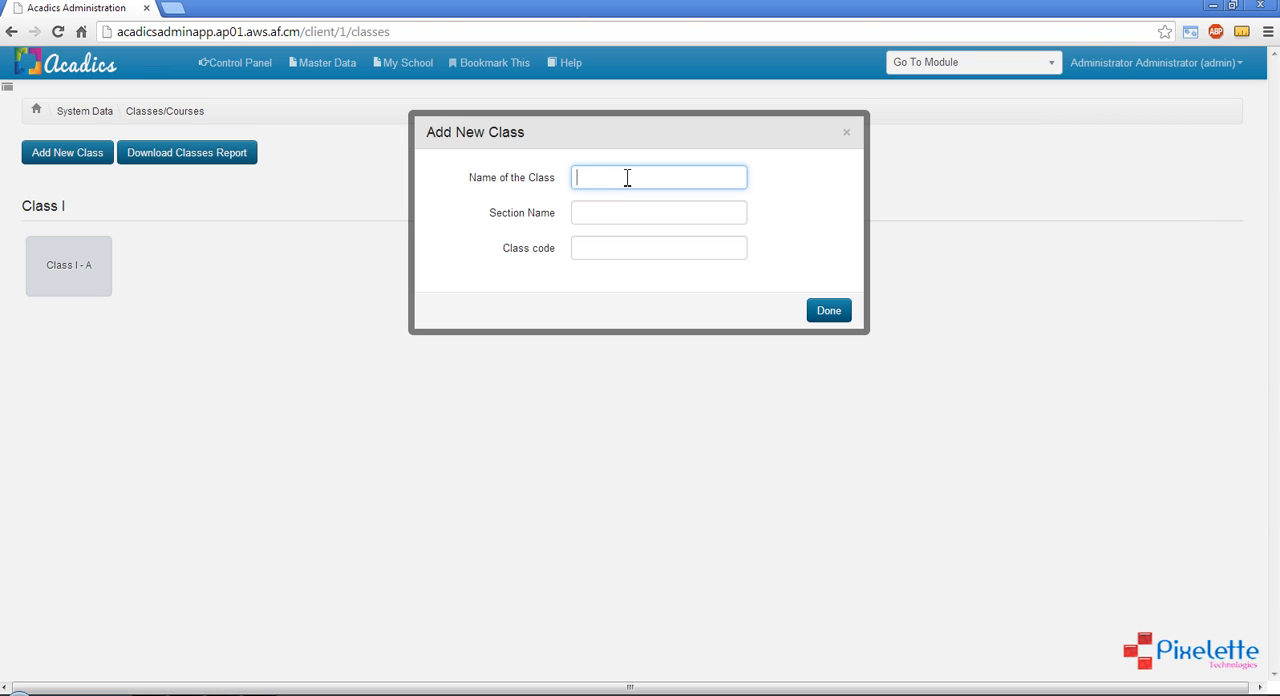
pyautogui.write('I')
pyautogui.press('Tab')
pyautogui.write('B')
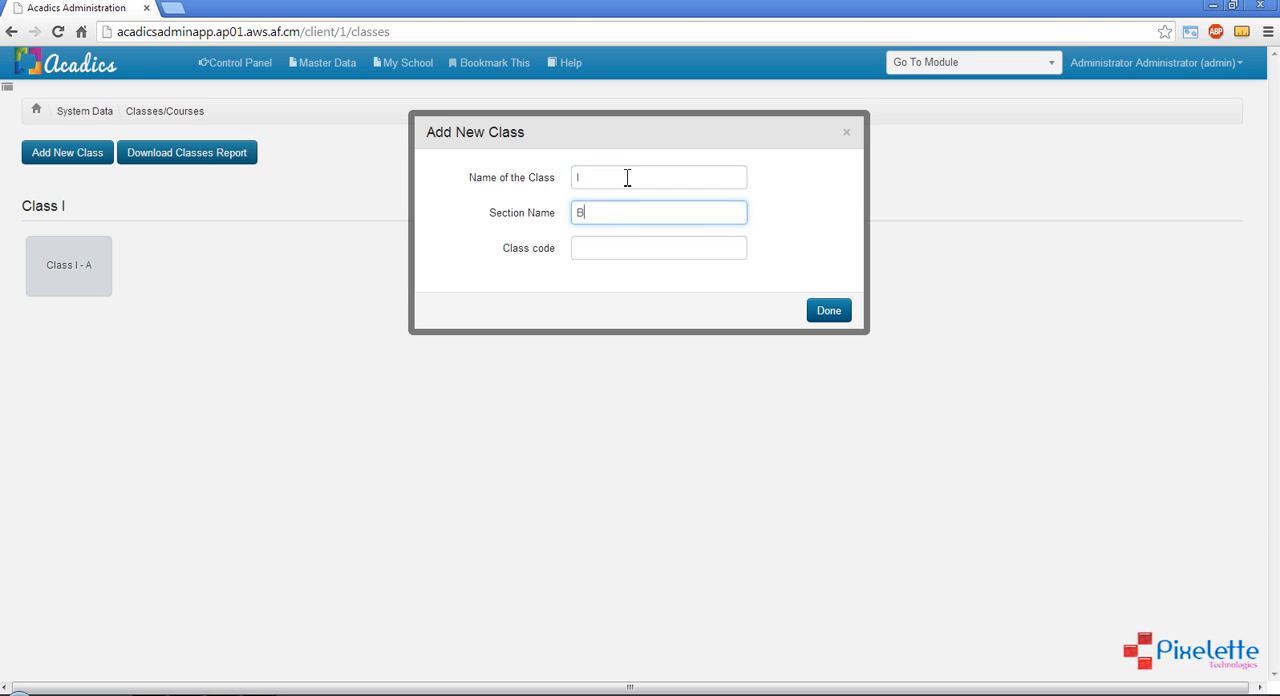
pyautogui.press('Tab')
pyautogui.write('I')
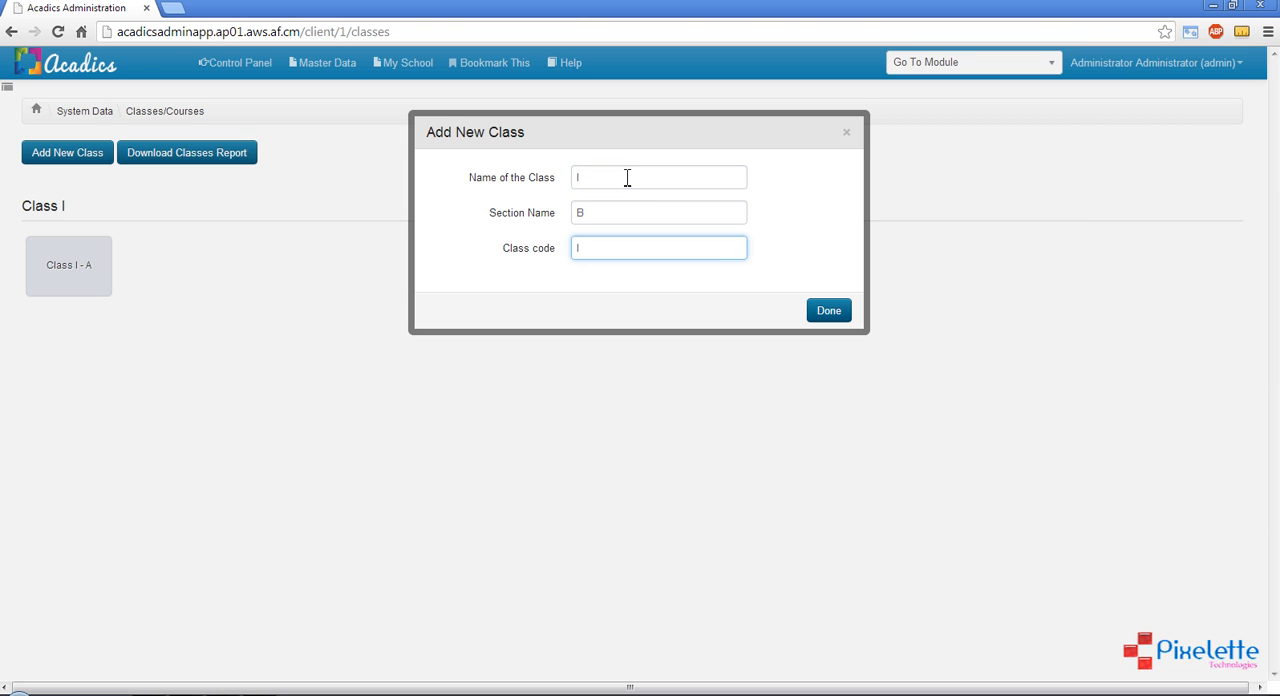
pyautogui.write('-B')
pyautogui.click(821, 311)
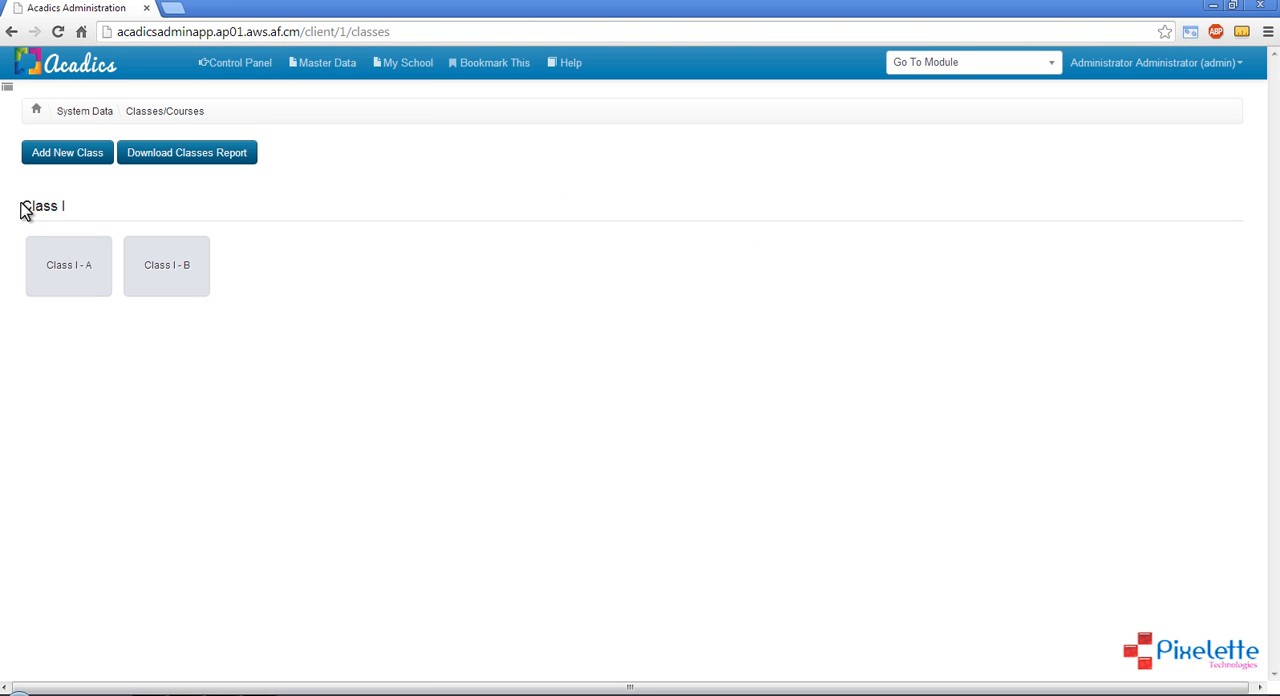
pyautogui.moveTo(21, 205)
pyautogui.mouseDown()
pyautogui.moveTo(83, 210)
pyautogui.moveTo(20, 208)
pyautogui.mouseUp()
pyautogui.click(456, 358)
# Add a new class named X with section A and class code X-A
pyautogui.click(88, 155)
pyautogui.click(611, 178)
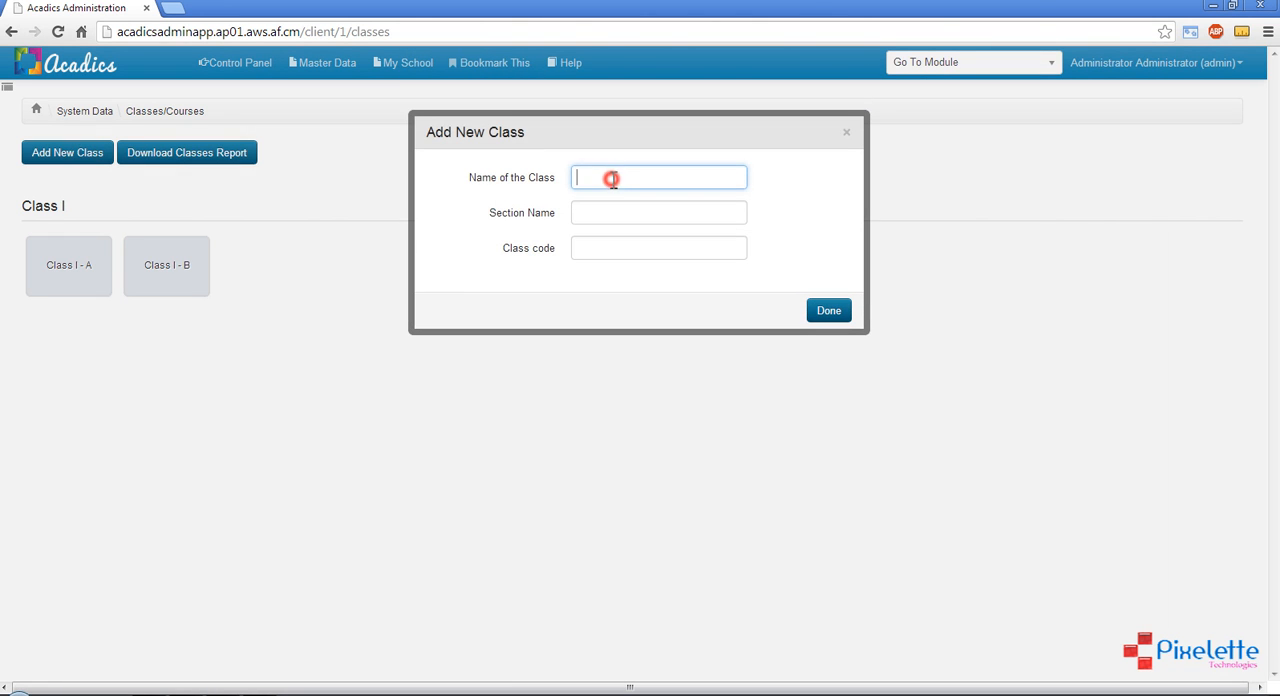
pyautogui.write('X')
pyautogui.click(613, 211)
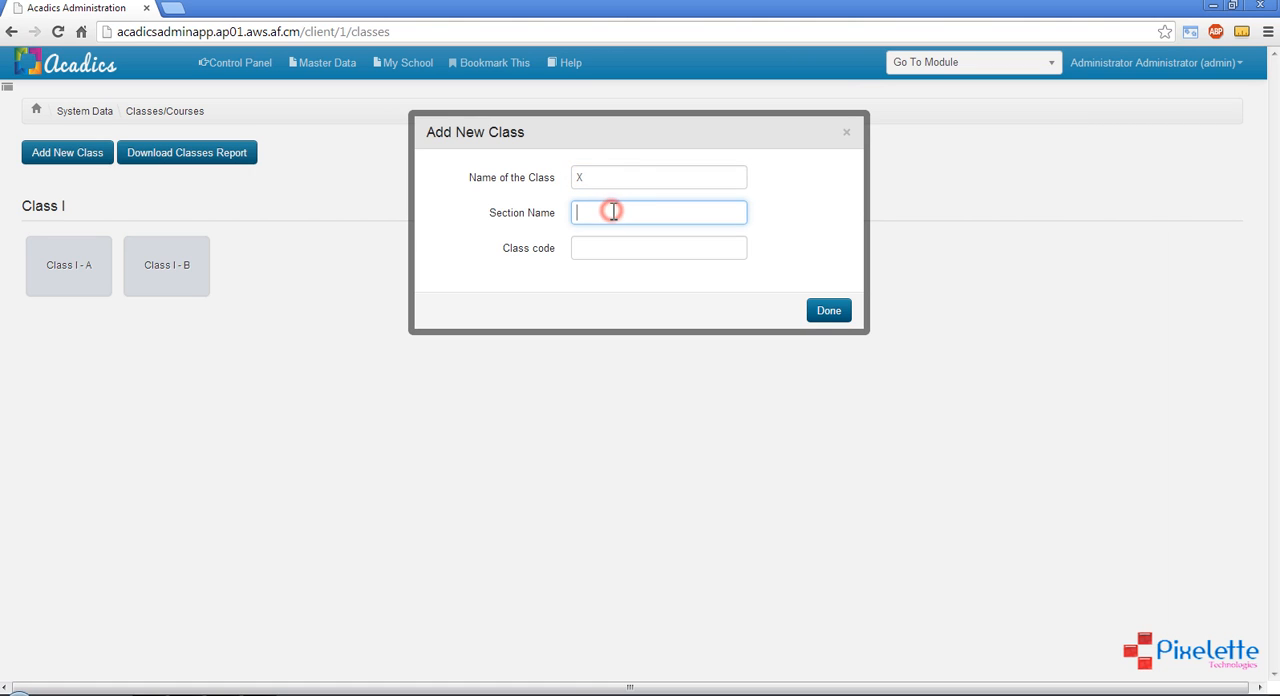
pyautogui.write('A')
pyautogui.click(604, 250)
pyautogui.write('X-A')
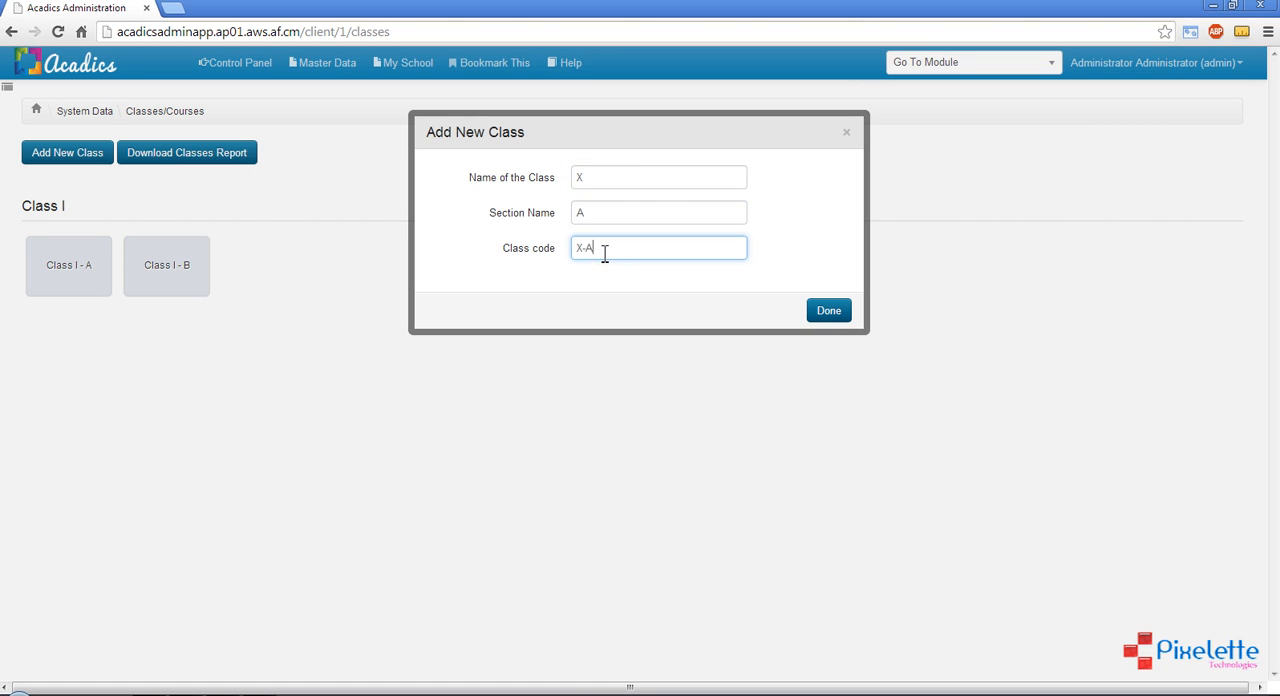
pyautogui.click(832, 311)
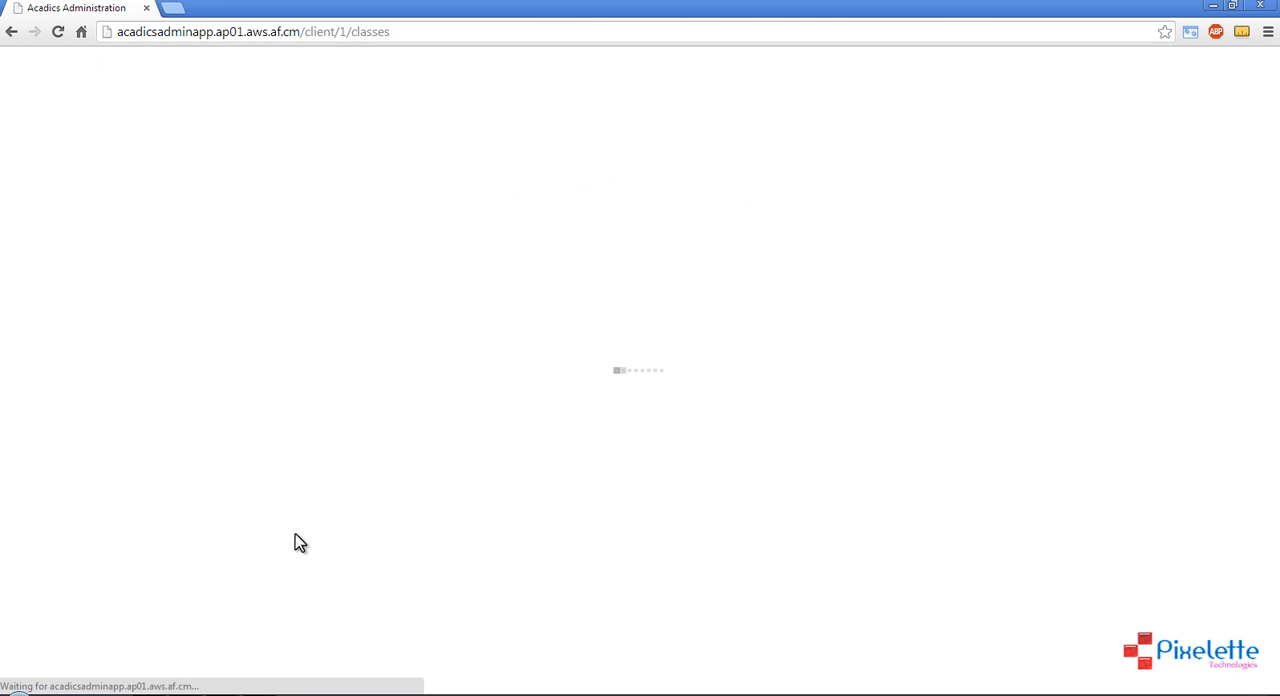
pyautogui.moveTo(72, 206); pyautogui.dragTo(53, 205)
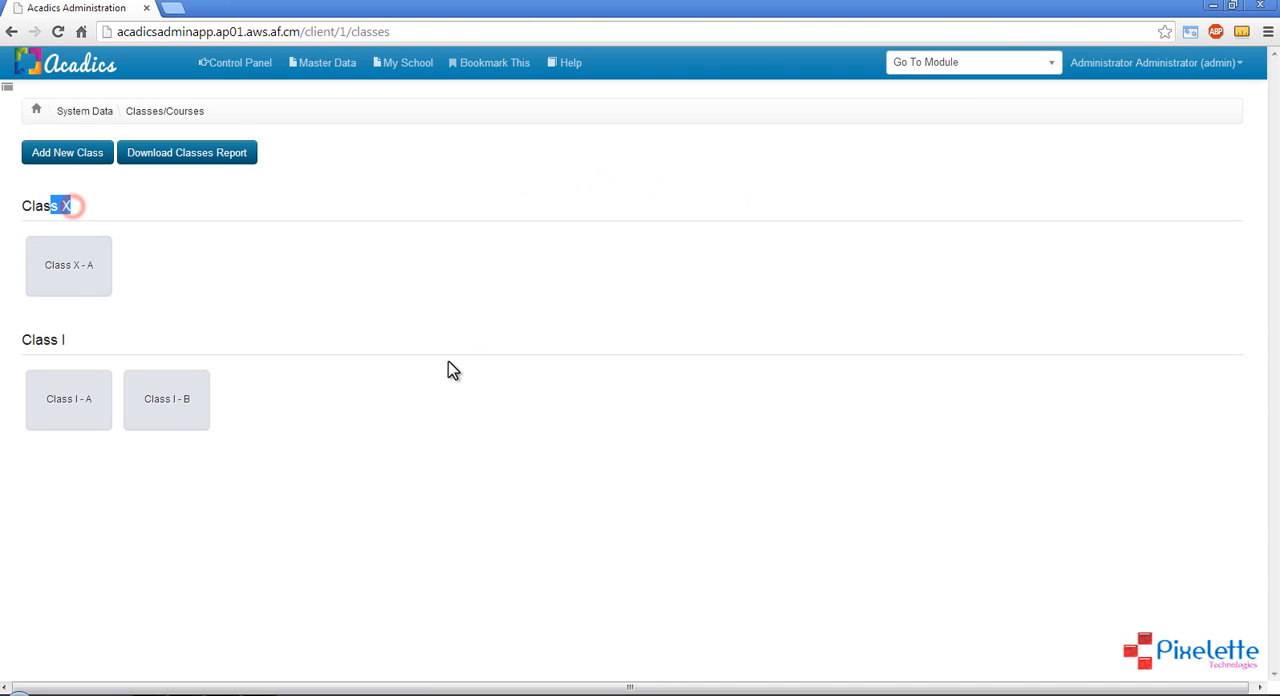
pyautogui.click(448, 362)
# Open the details of class I-A, check its student list and monitor entry, and return to the classes list
pyautogui.click(74, 406)
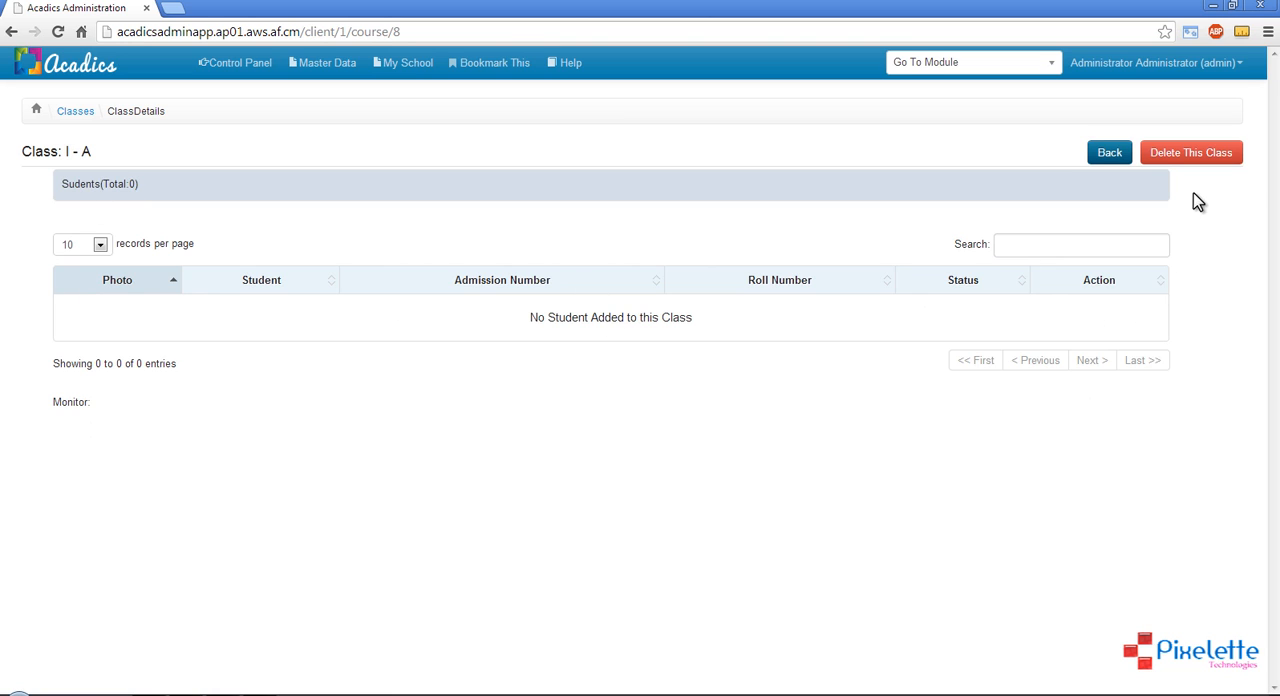
pyautogui.click(61, 400)
pyautogui.doubleClick(78, 402)
pyautogui.click(148, 431)
pyautogui.click(1108, 156)
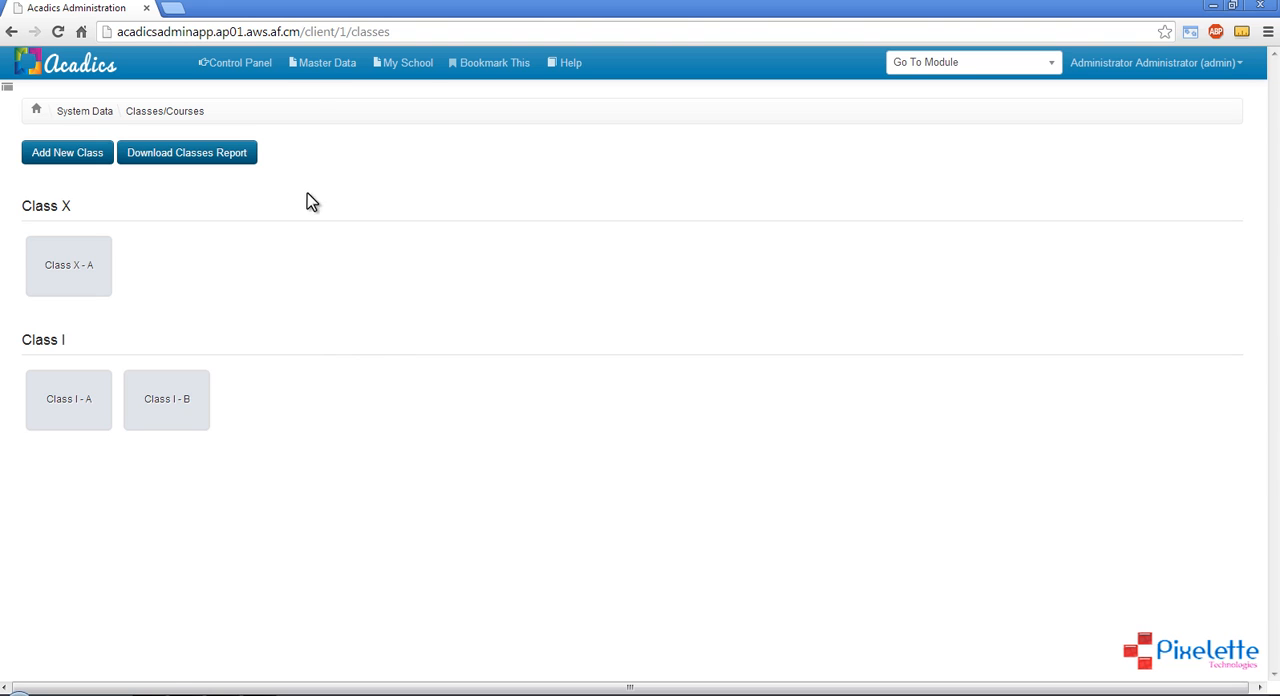
# Open the Subject Categories page of the master data and add a category named Arts with an empty description
pyautogui.click(322, 66)
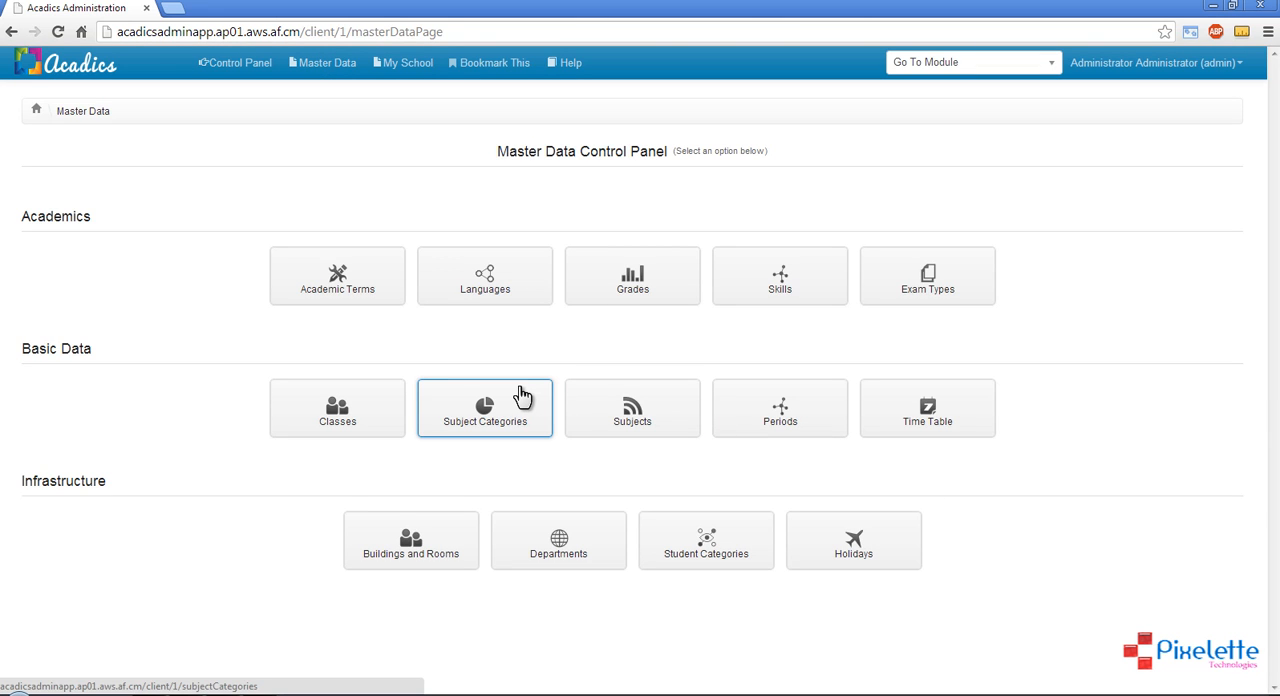
pyautogui.click(522, 396)
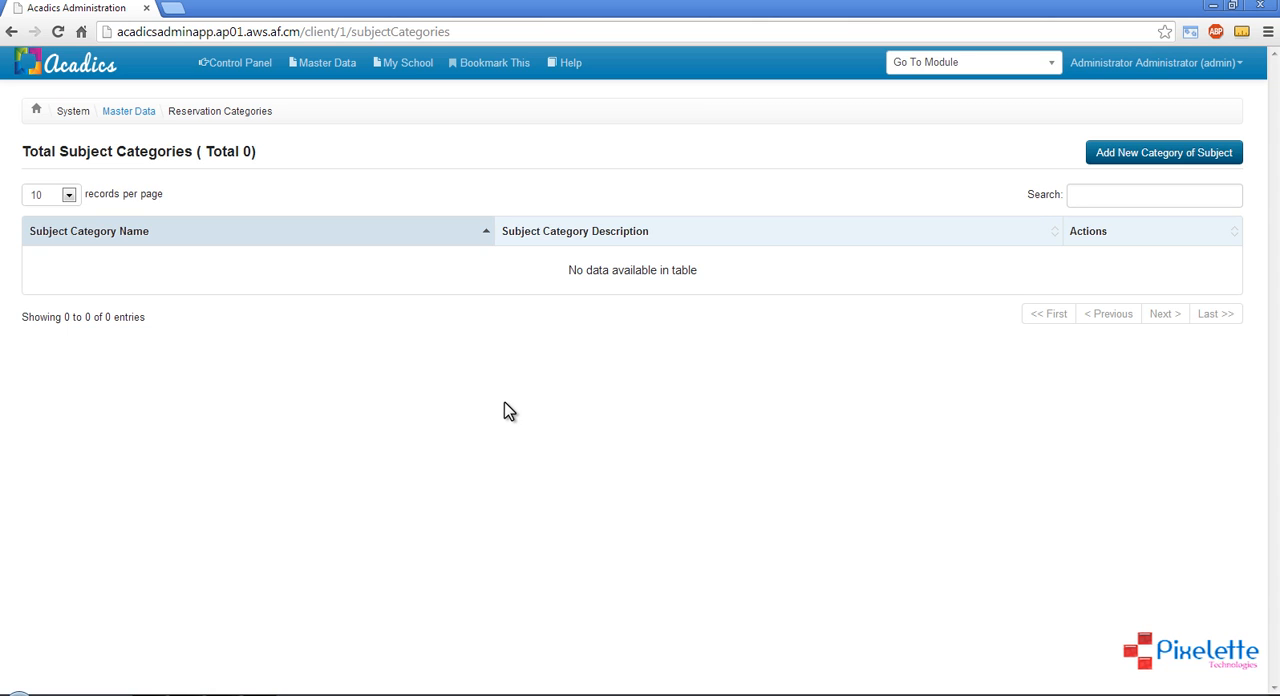
pyautogui.click(1186, 159)
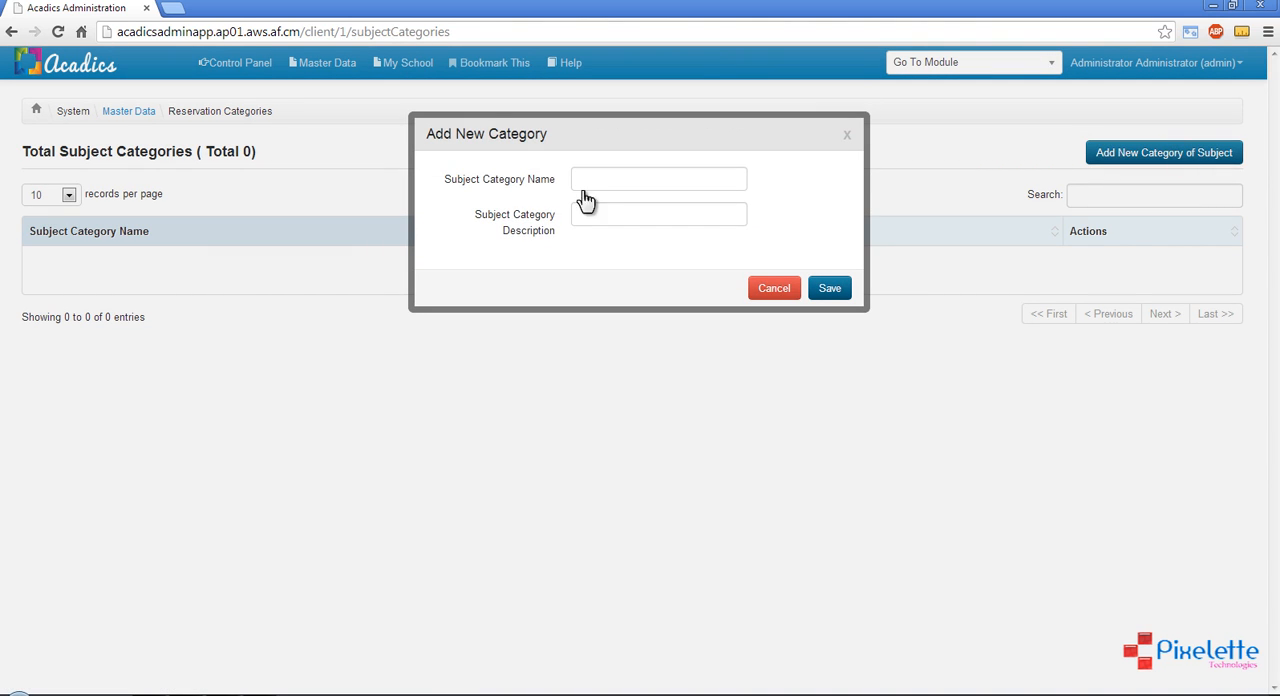
pyautogui.click(603, 179)
pyautogui.write('Art')
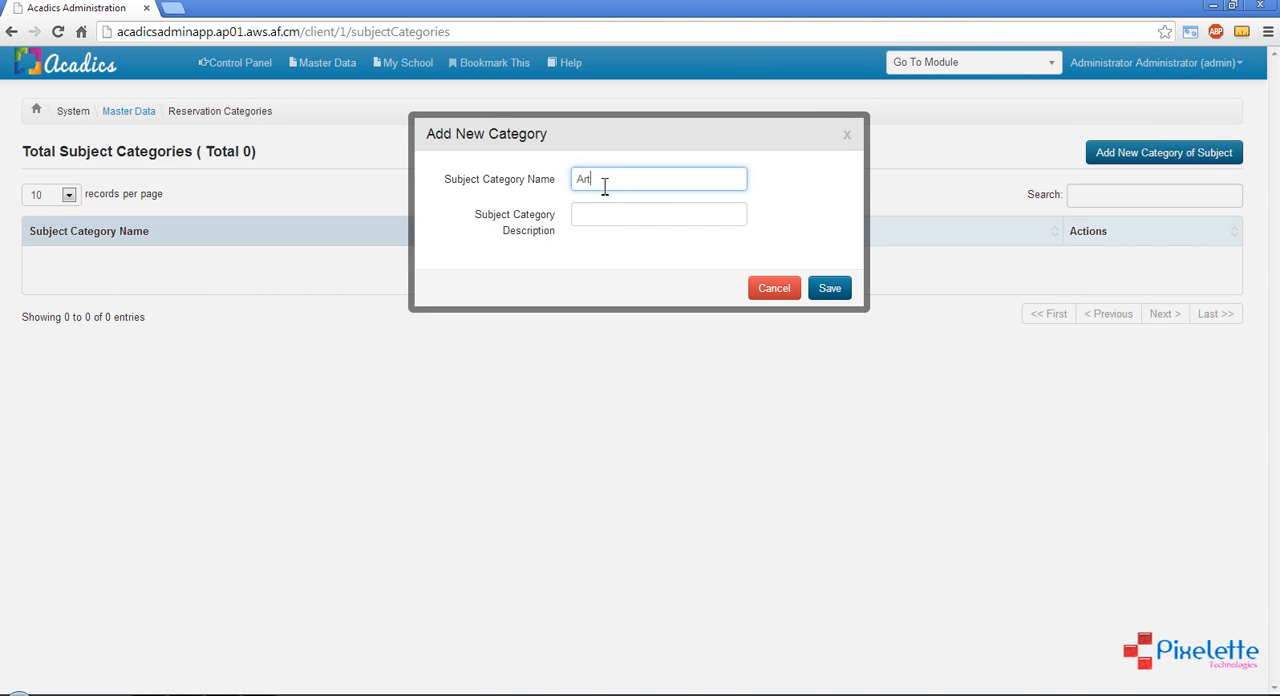
pyautogui.write('s')
pyautogui.click(638, 214)
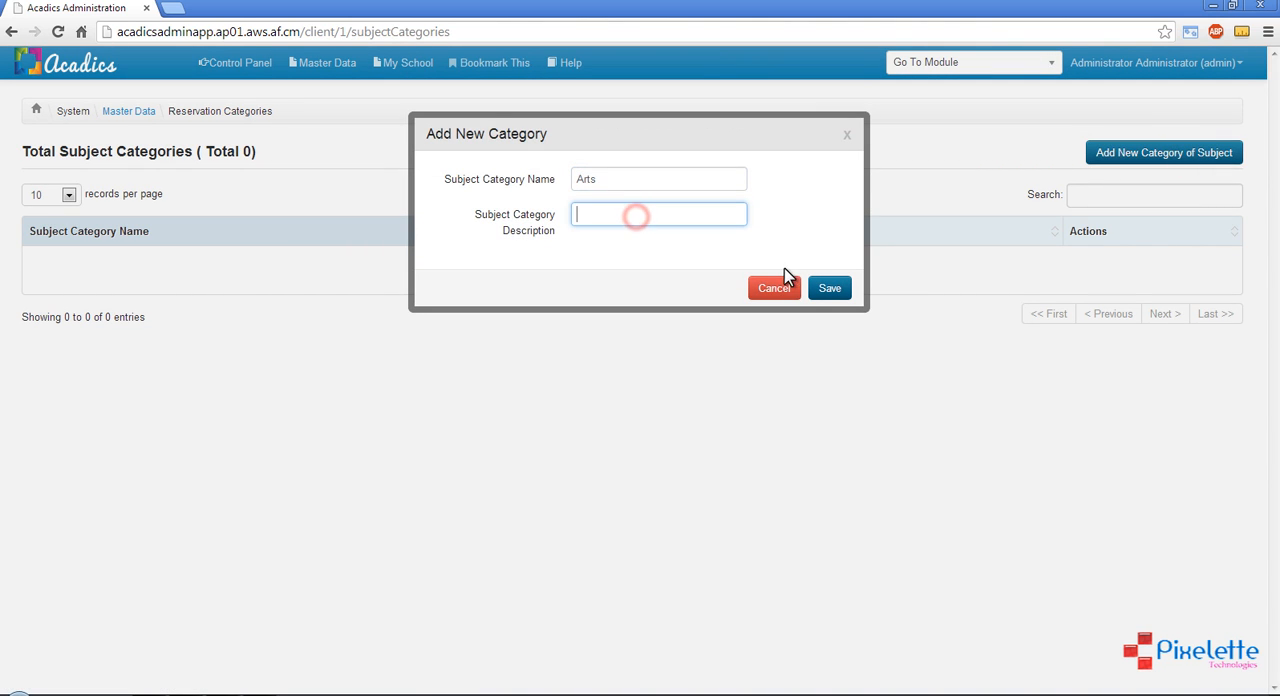
pyautogui.click(830, 296)
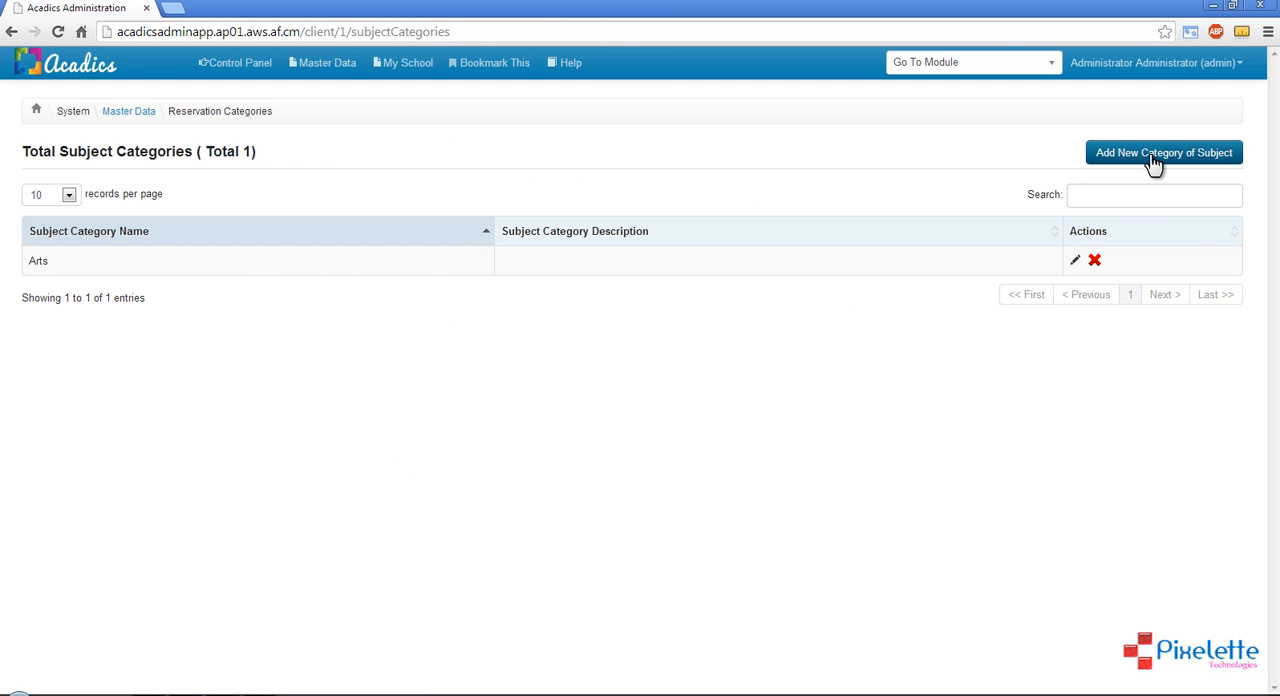
# Add a subject category named Science, leaving its description empty
pyautogui.click(1153, 155)
pyautogui.click(663, 178)
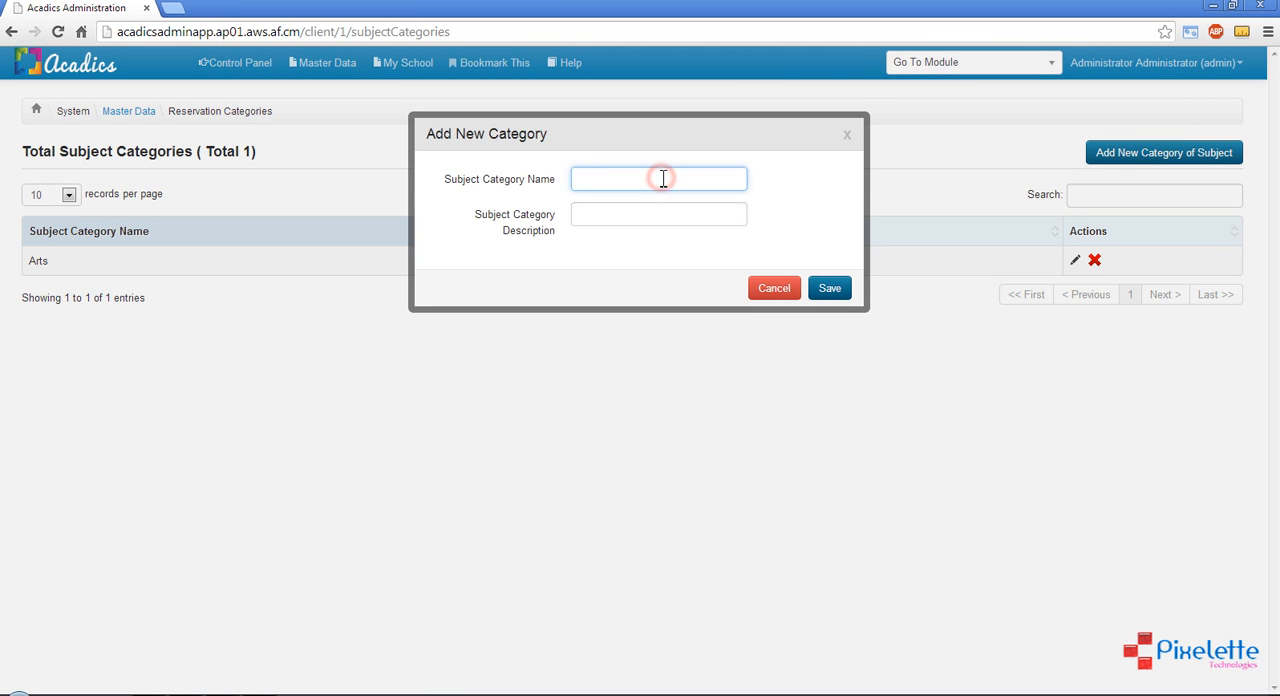
pyautogui.write('Science')
pyautogui.click(837, 289)
pyautogui.click(1203, 156)
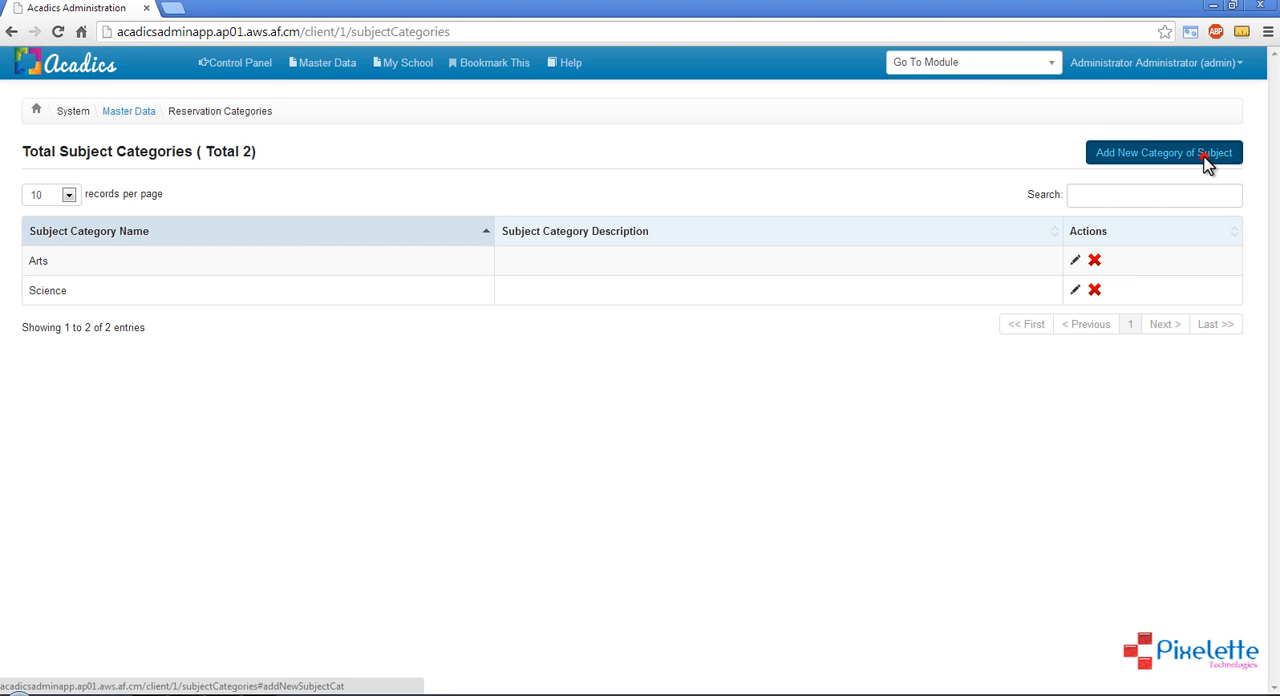
pyautogui.click(606, 178)
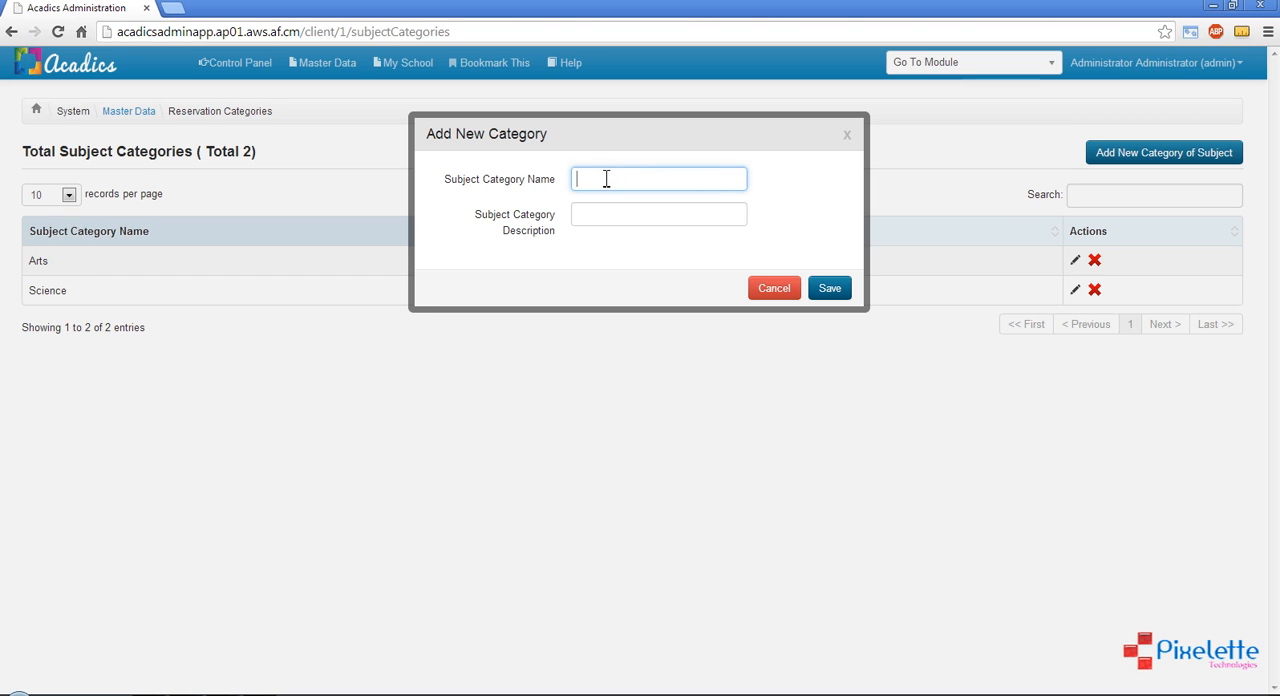
pyautogui.press('Escape')
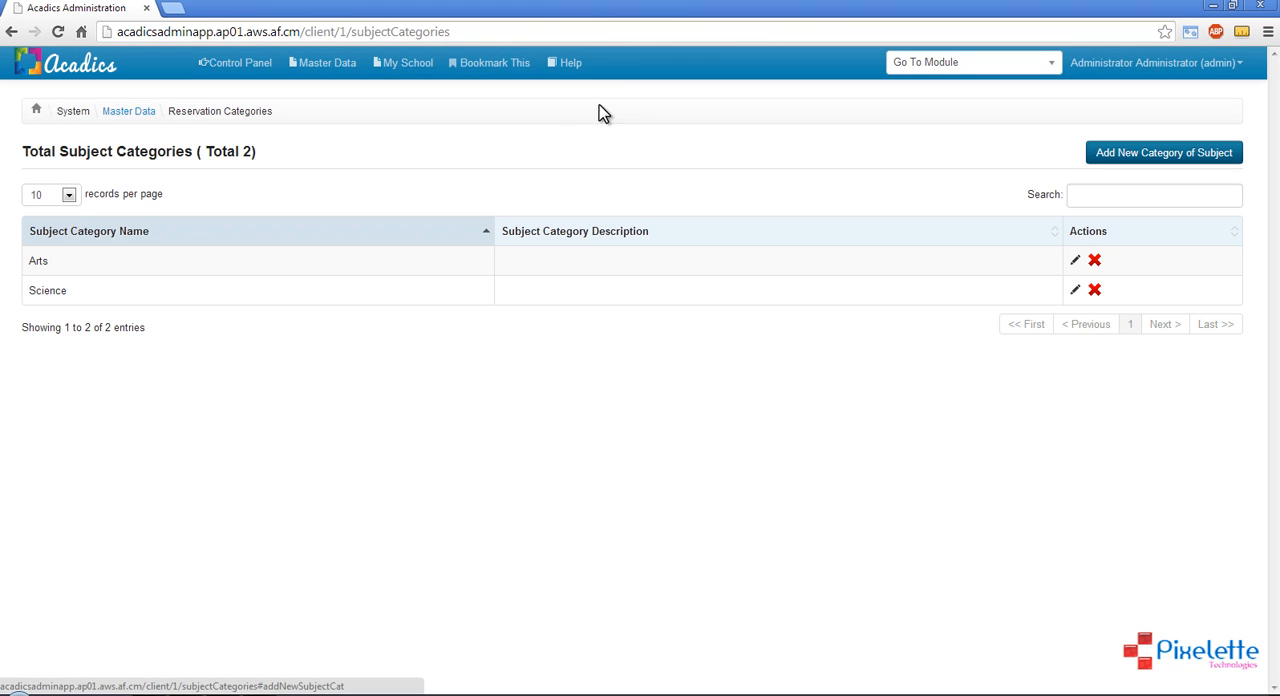
pyautogui.click(41, 261)
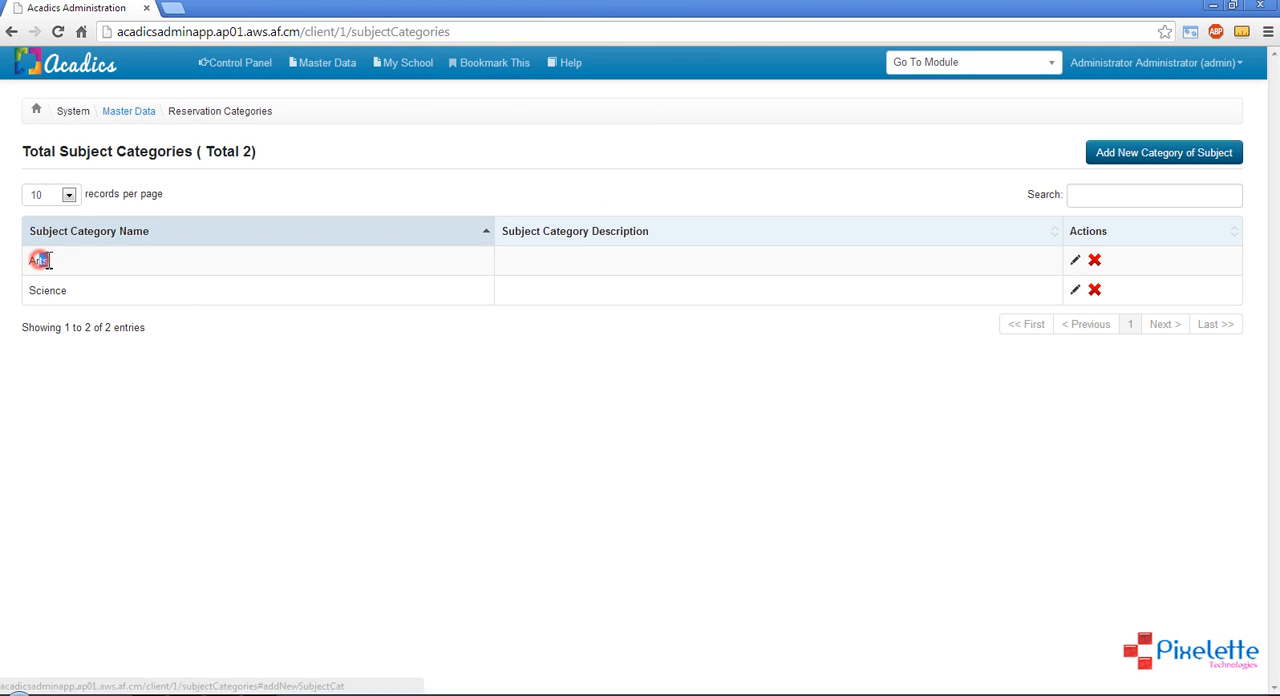
pyautogui.moveTo(51, 290); pyautogui.dragTo(85, 295)
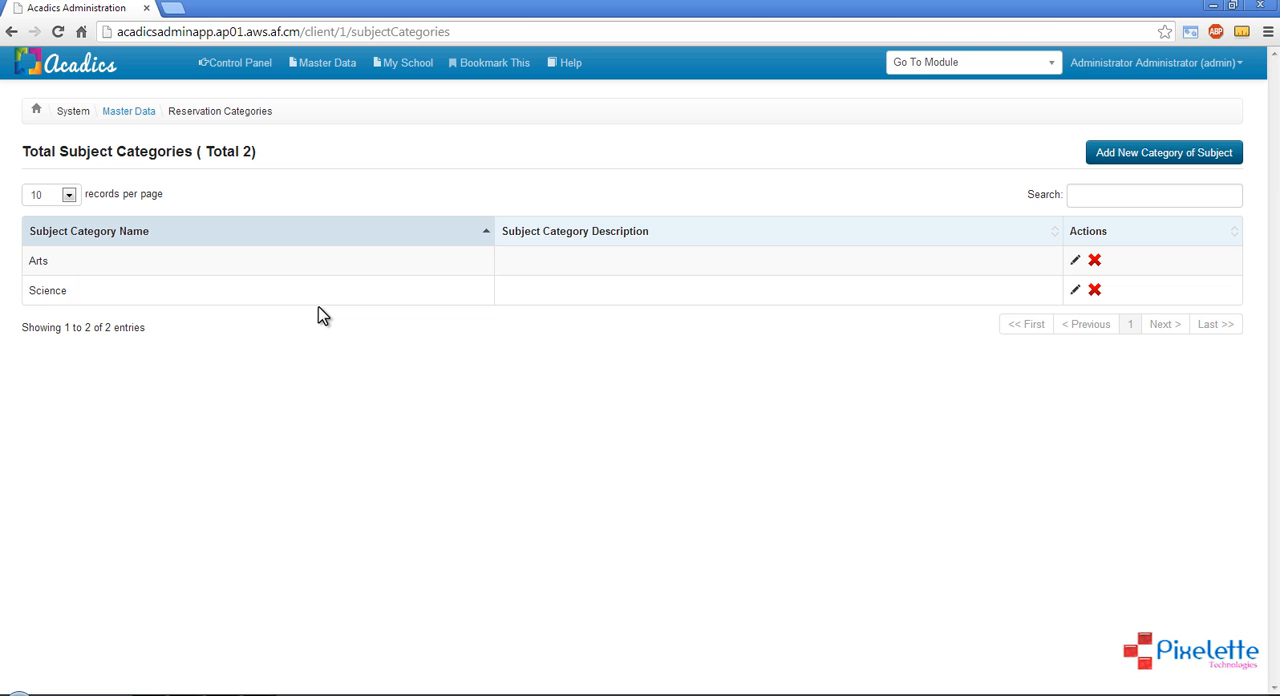
pyautogui.doubleClick(45, 262)
pyautogui.doubleClick(55, 290)
pyautogui.click(311, 413)
# Open the Subjects page of the master data and display the subjects and skills of class I-A
pyautogui.click(140, 113)
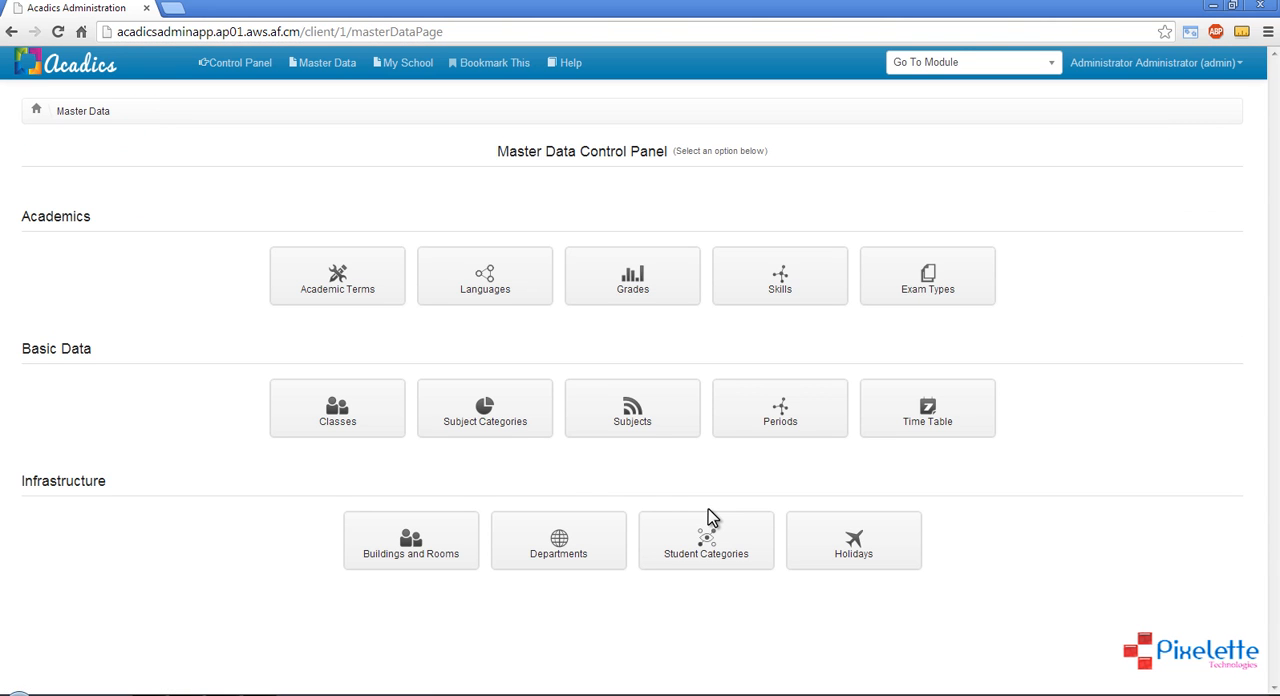
pyautogui.click(643, 440)
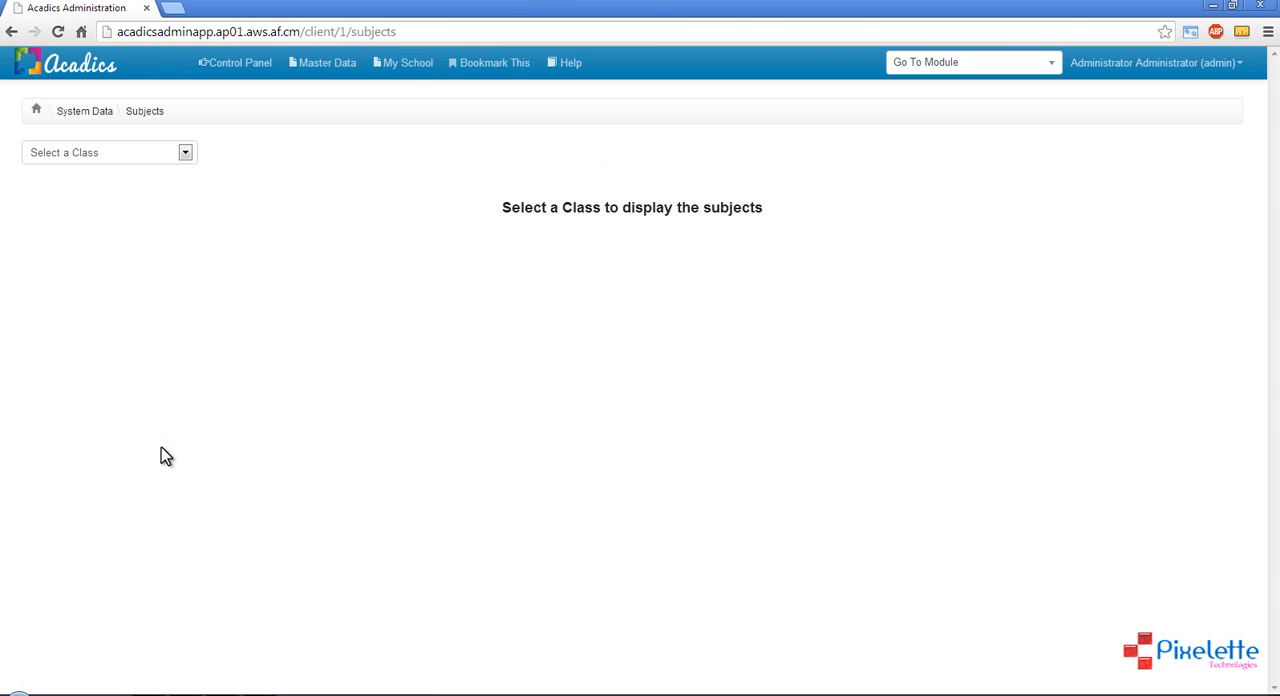
pyautogui.click(101, 160)
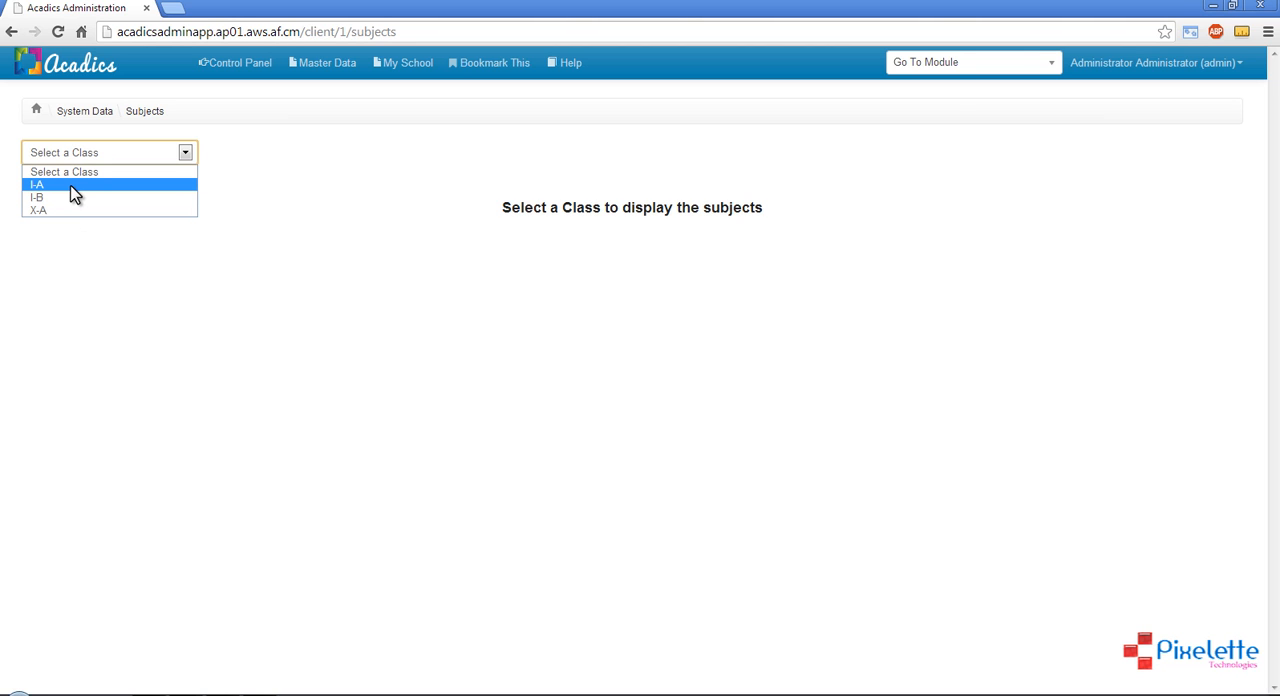
pyautogui.click(74, 186)
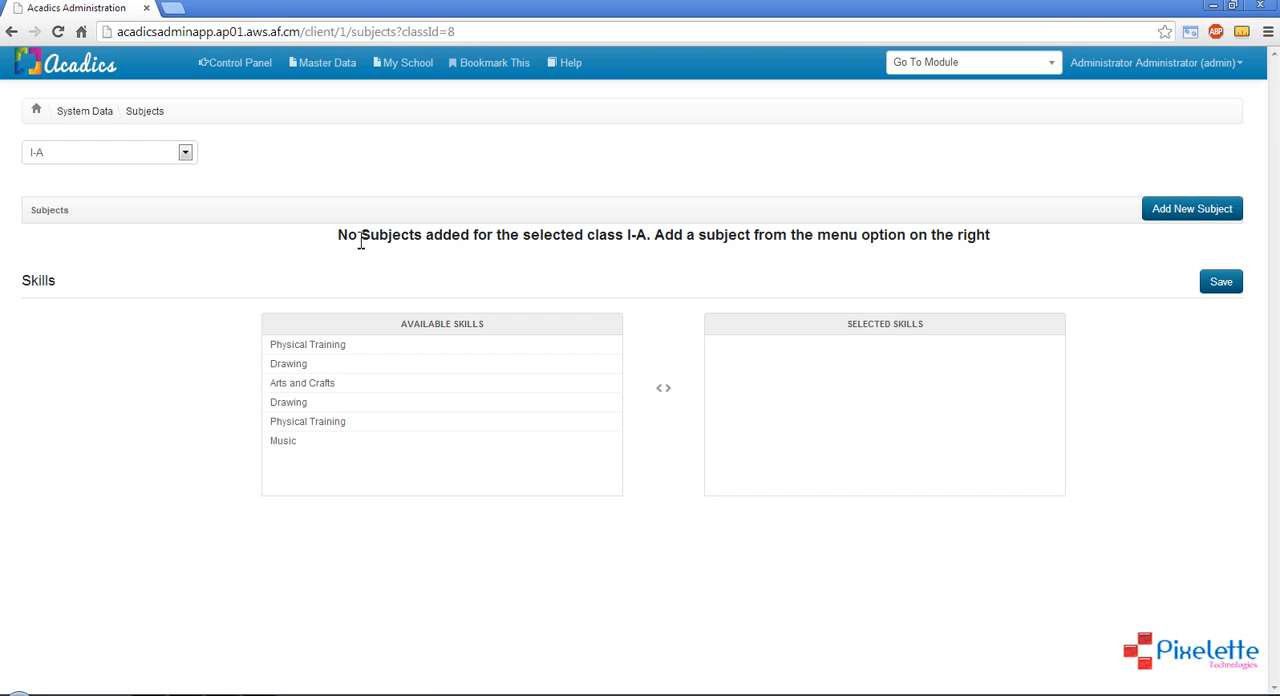
pyautogui.moveTo(339, 236); pyautogui.dragTo(1005, 245)
pyautogui.click(1005, 245)
pyautogui.click(1218, 214)
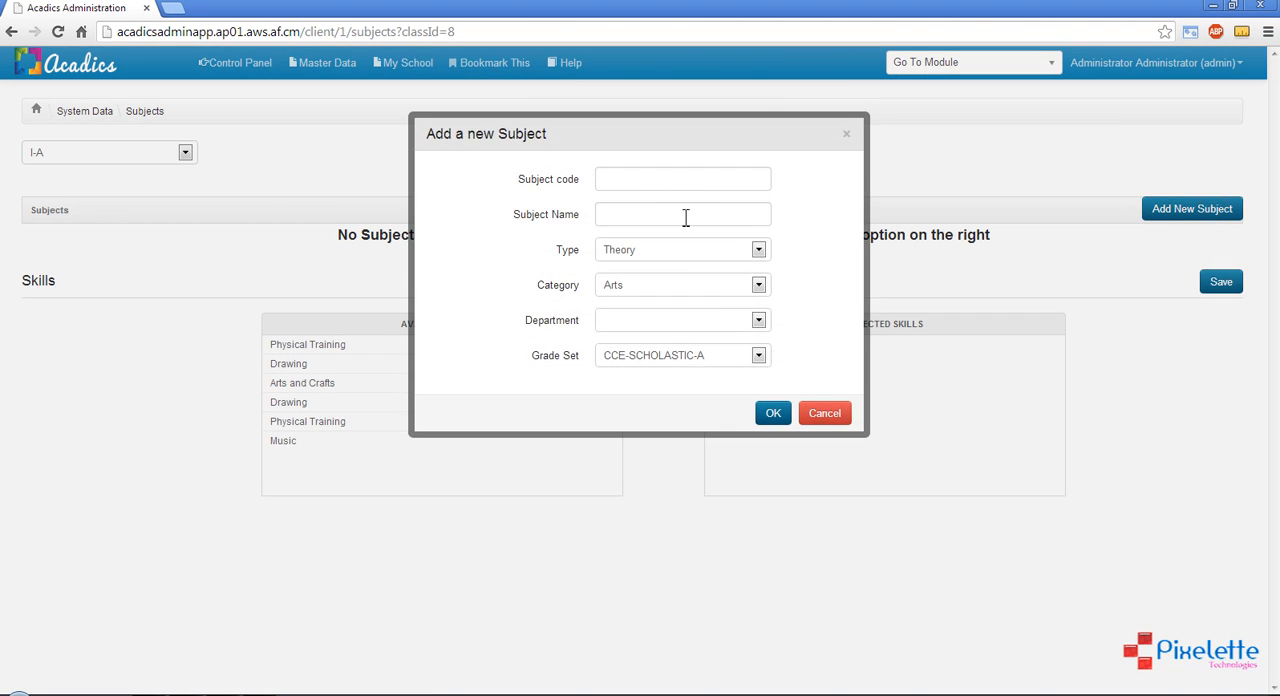
pyautogui.click(665, 178)
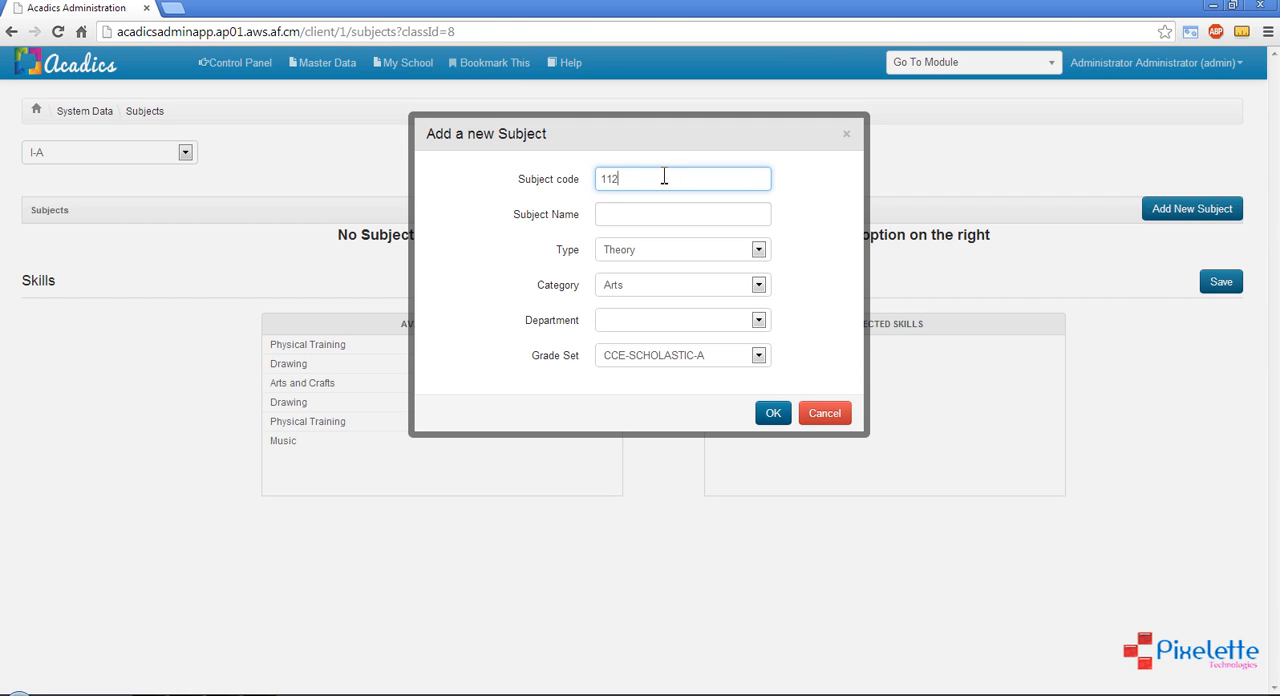
pyautogui.click(661, 214)
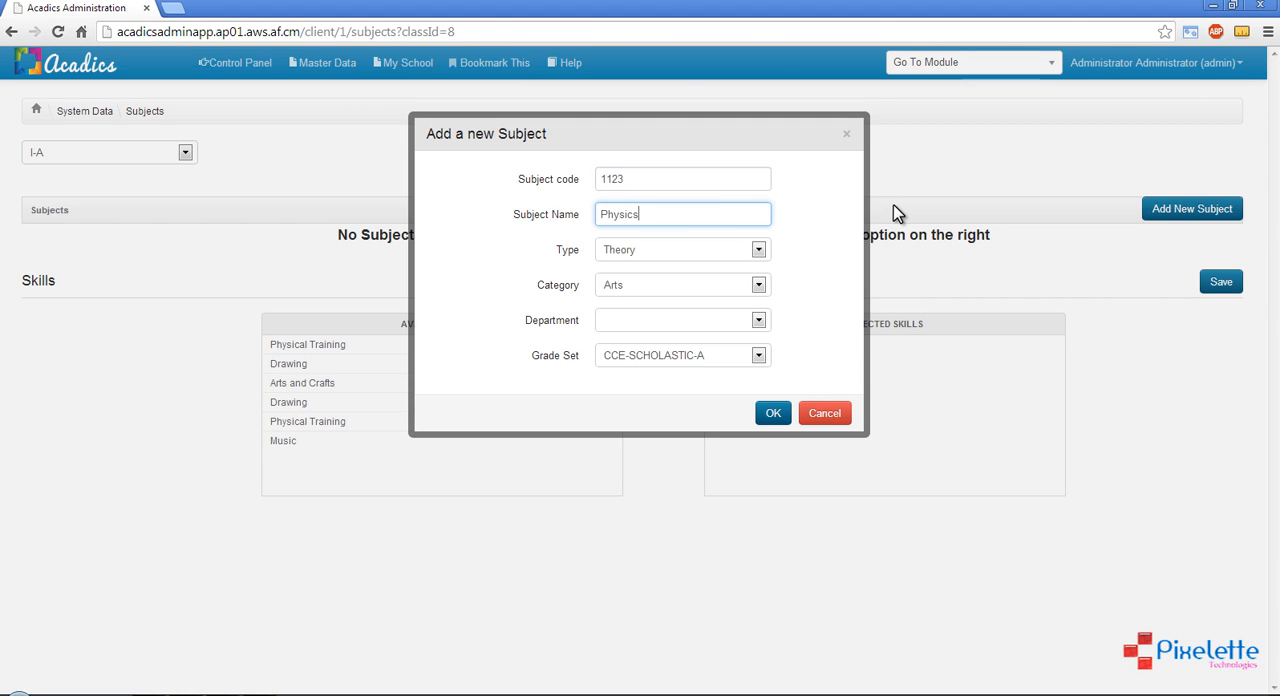
pyautogui.click(688, 252)
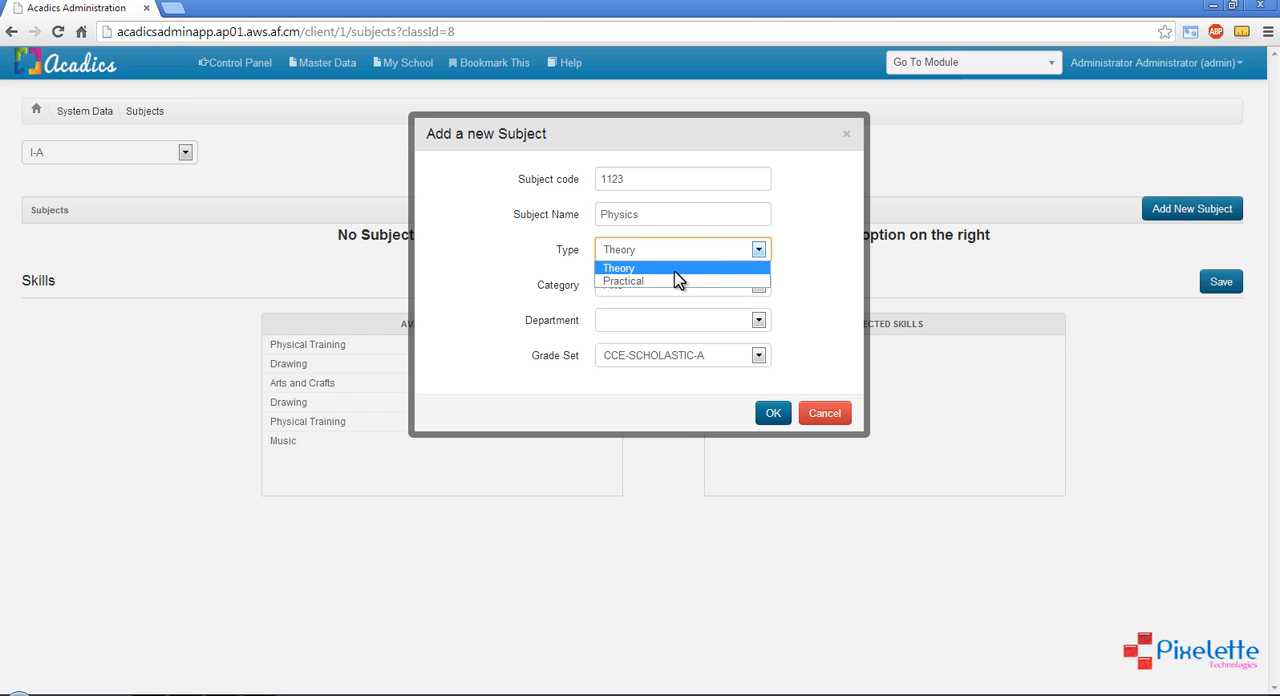
pyautogui.click(661, 268)
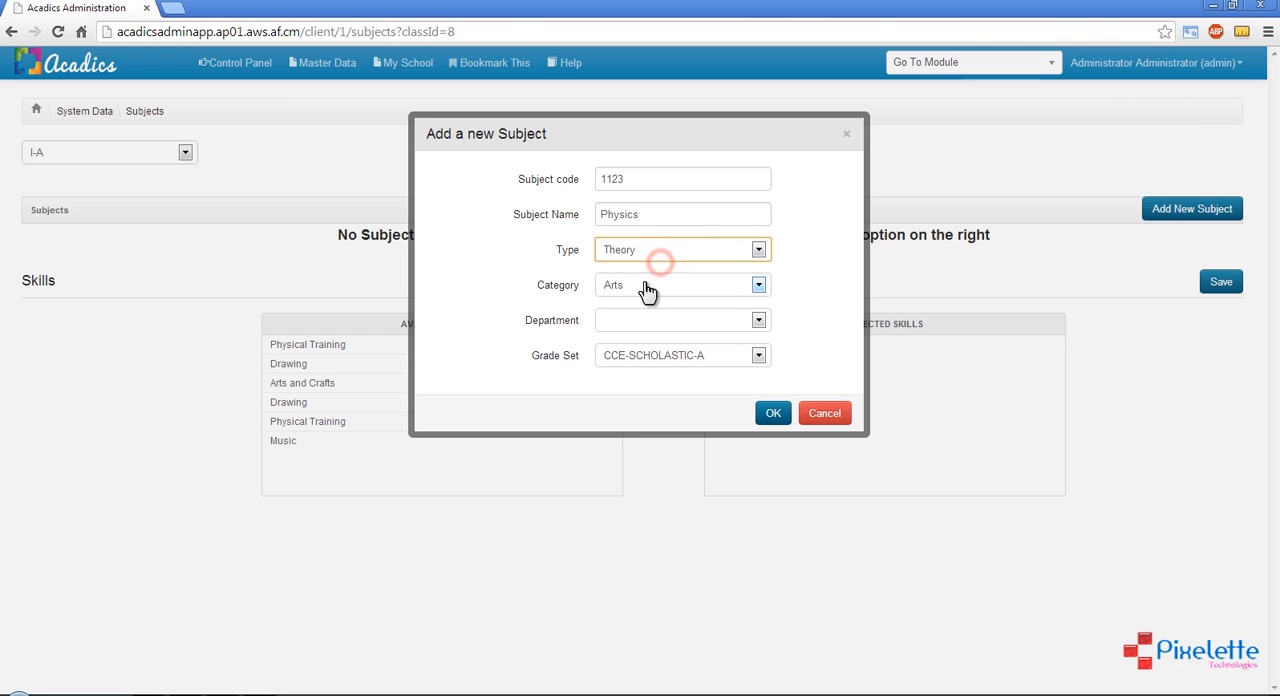
pyautogui.click(646, 287)
pyautogui.click(638, 314)
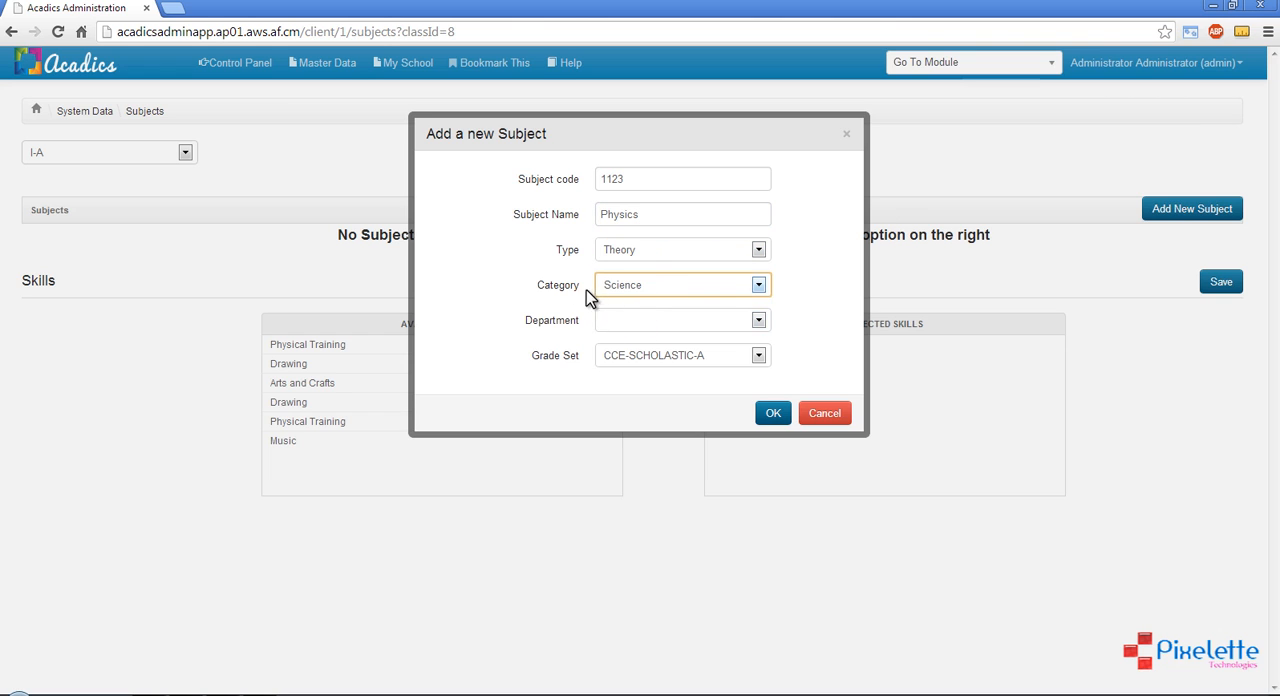
pyautogui.click(651, 325)
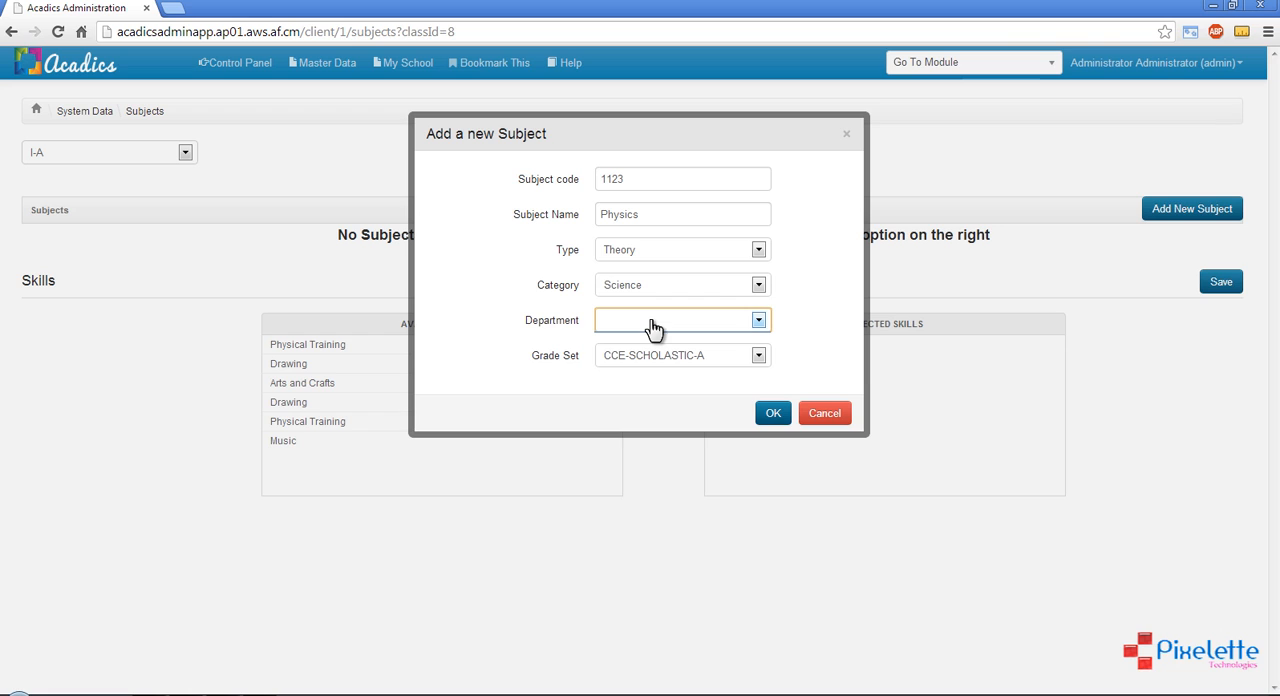
pyautogui.moveTo(528, 322); pyautogui.dragTo(786, 333)
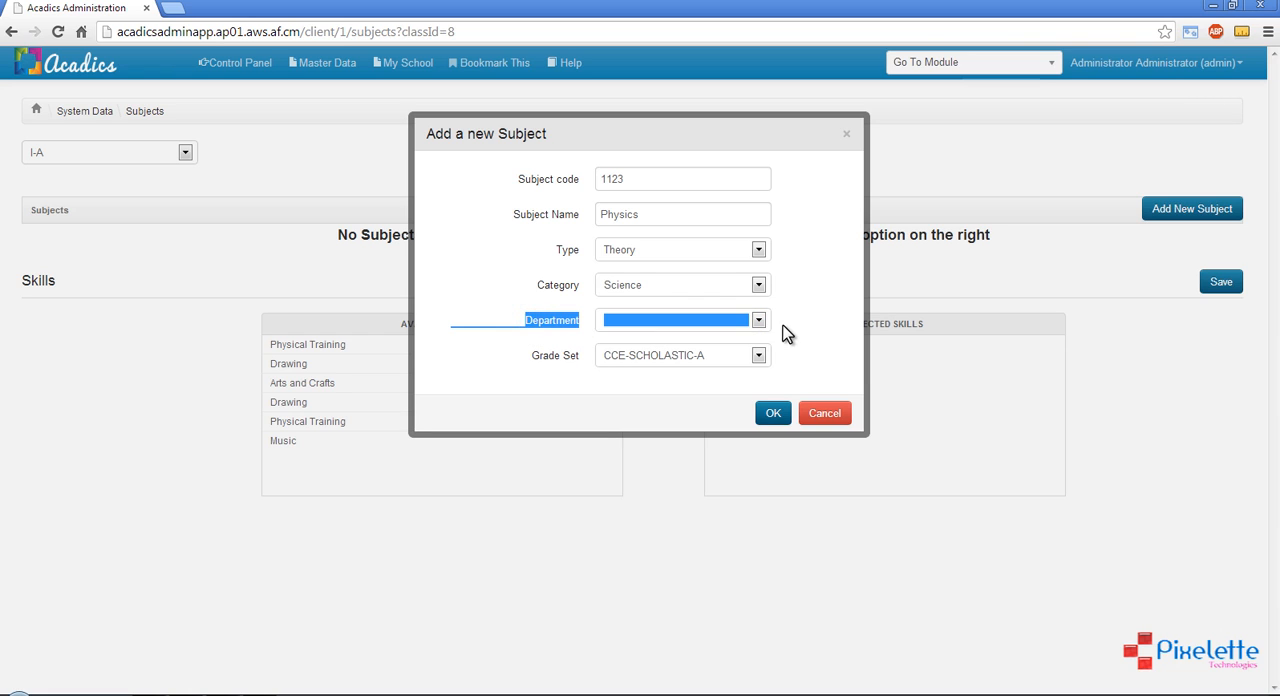
pyautogui.click(786, 333)
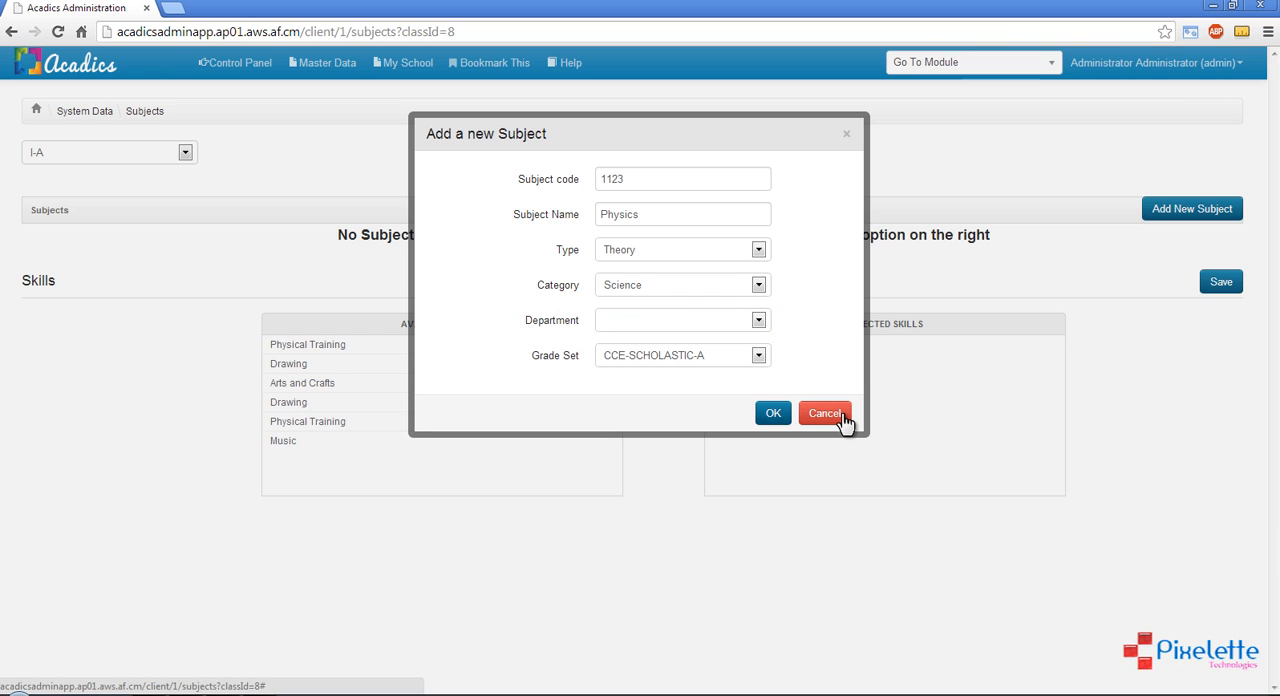
pyautogui.click(843, 414)
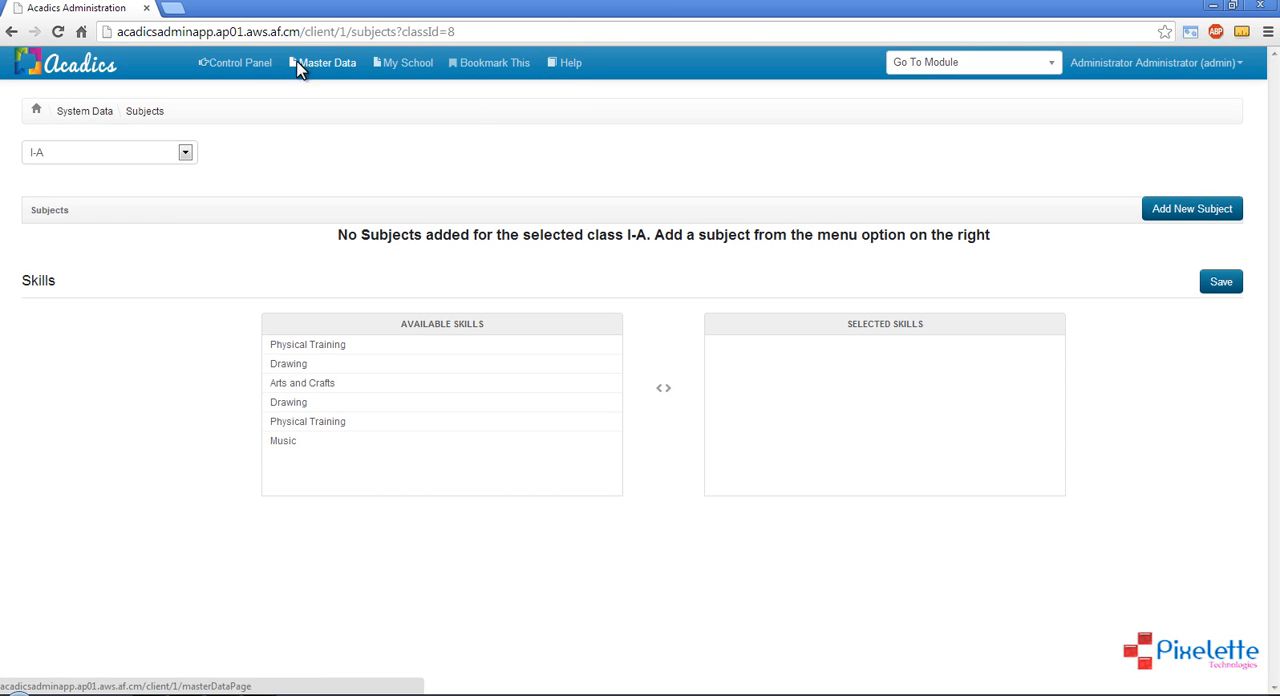
# Open the Master Data control panel in a new browser tab and go to its Departments page
pyautogui.rightClick(300, 66)
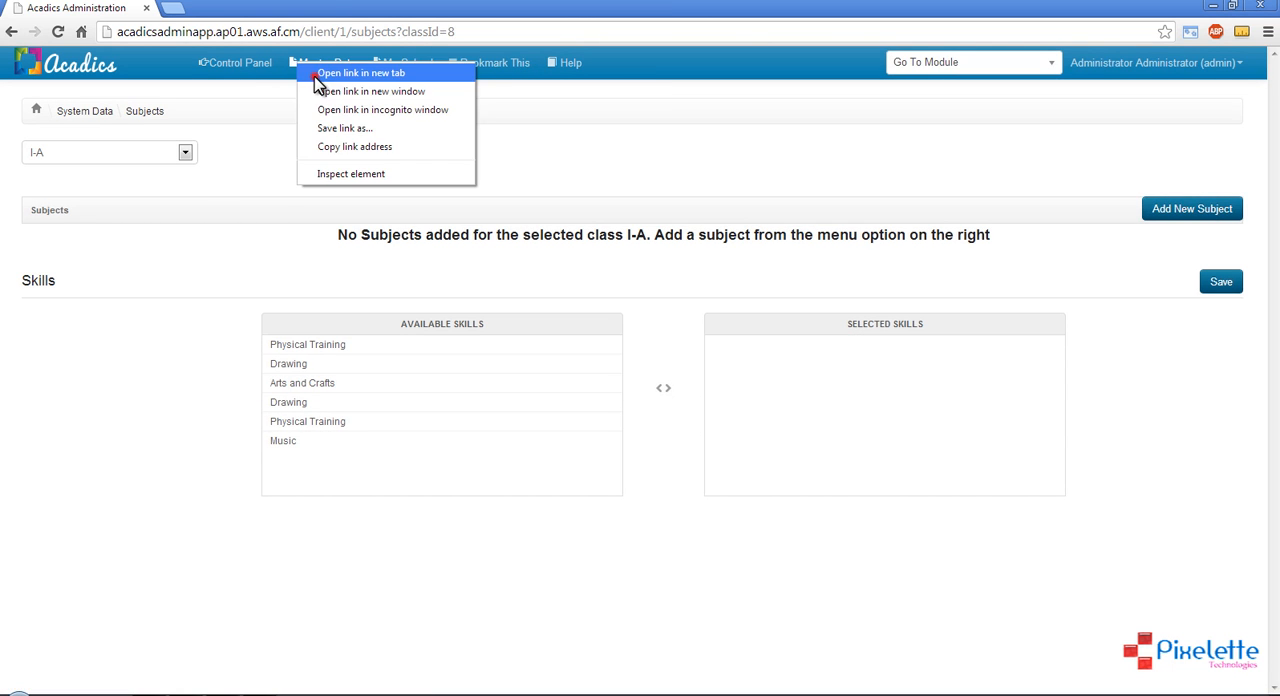
pyautogui.click(315, 77)
pyautogui.hotkey('ctrl', 'Tab')
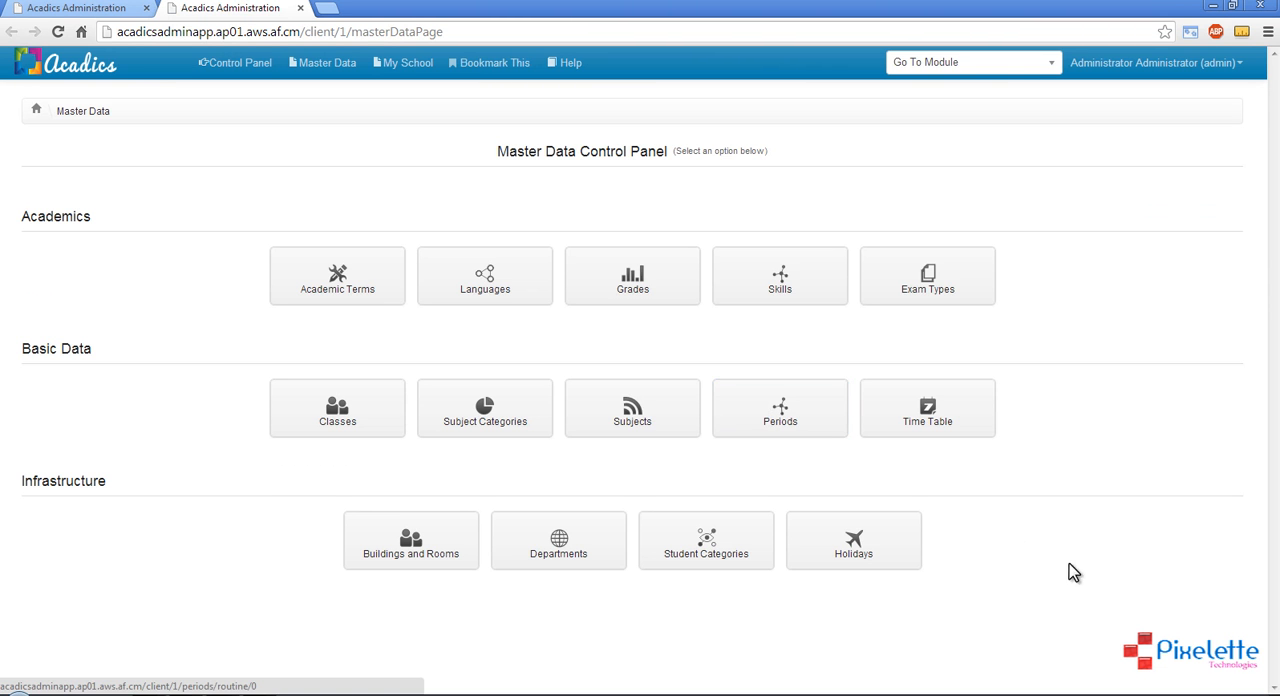
pyautogui.click(563, 553)
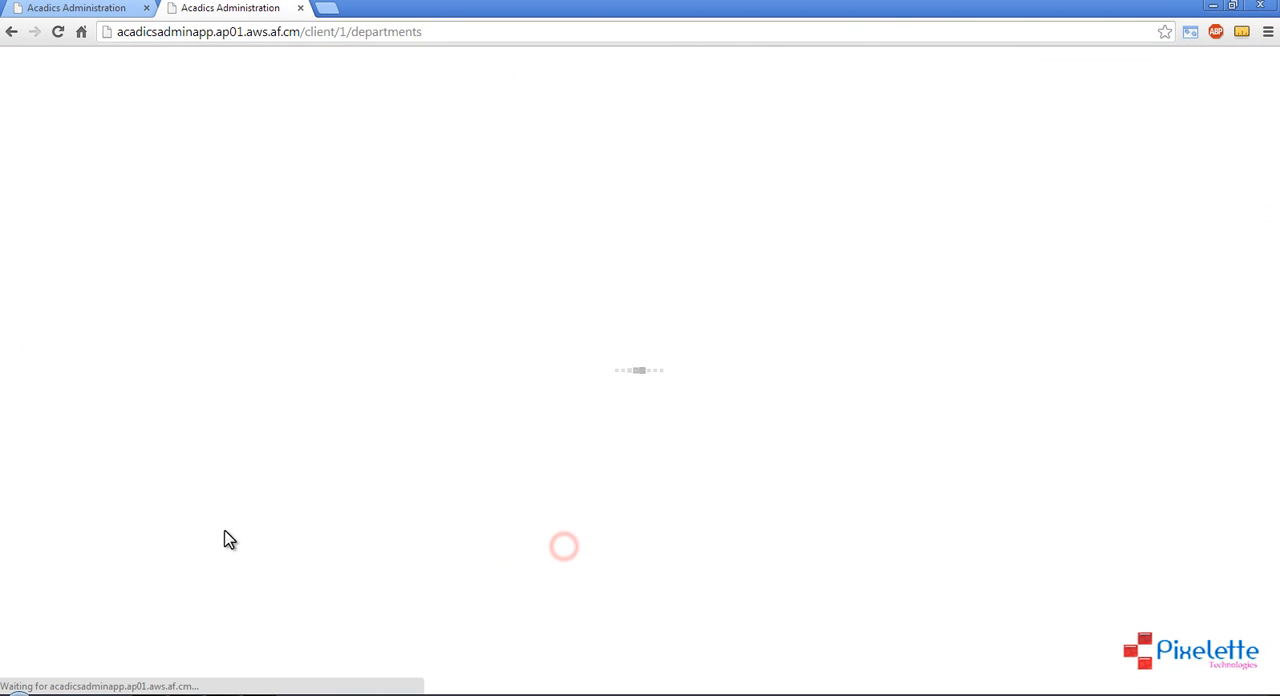
# Add a department named Science Department, using the same text as its description
pyautogui.click(1186, 151)
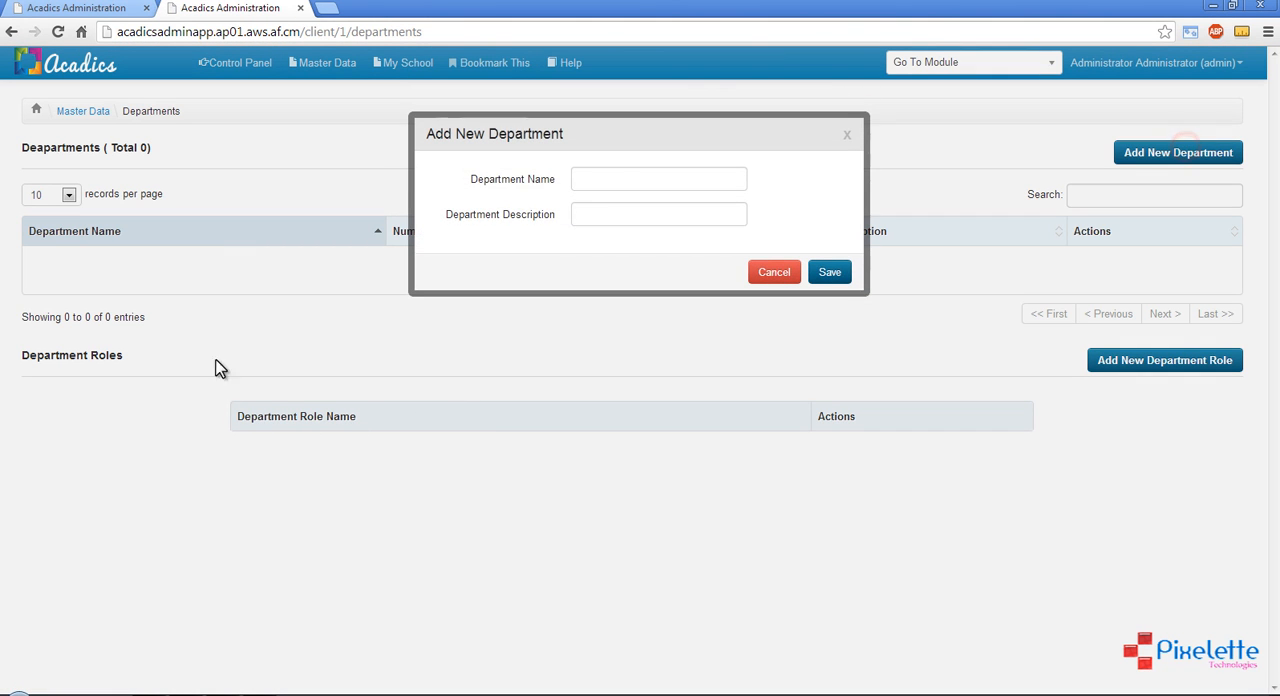
pyautogui.click(623, 178)
pyautogui.write('Science Department')
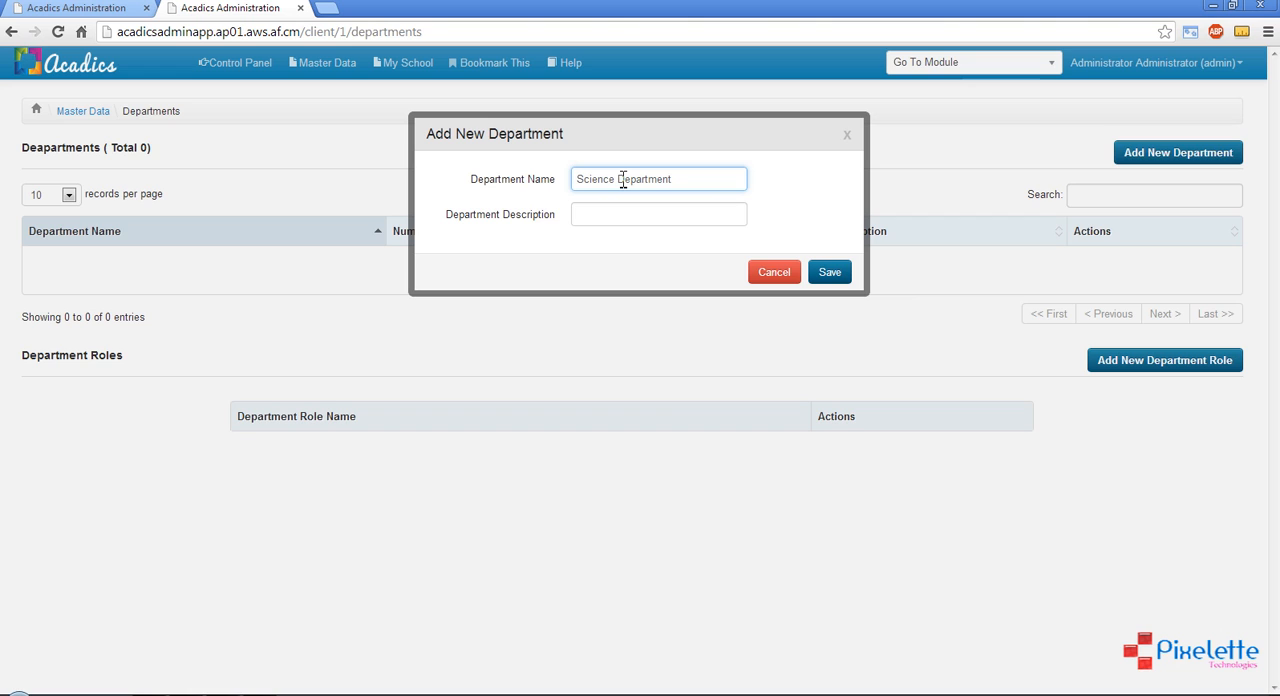
pyautogui.click(820, 272)
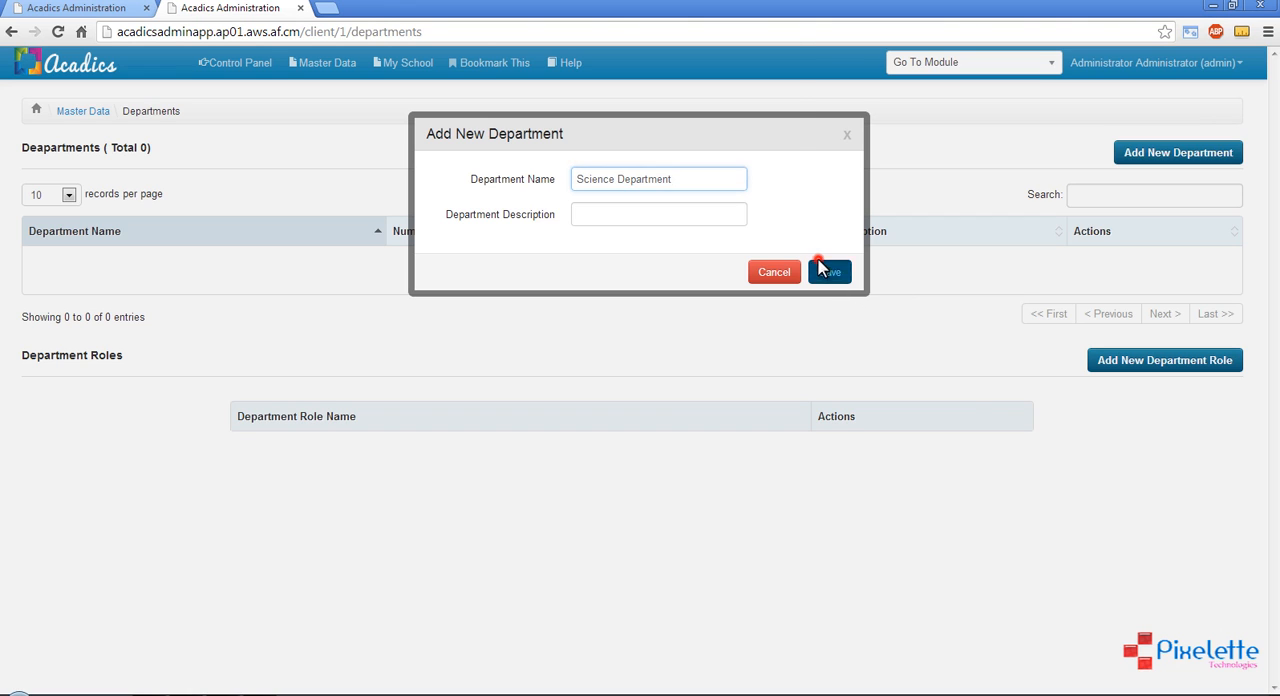
pyautogui.click(756, 132)
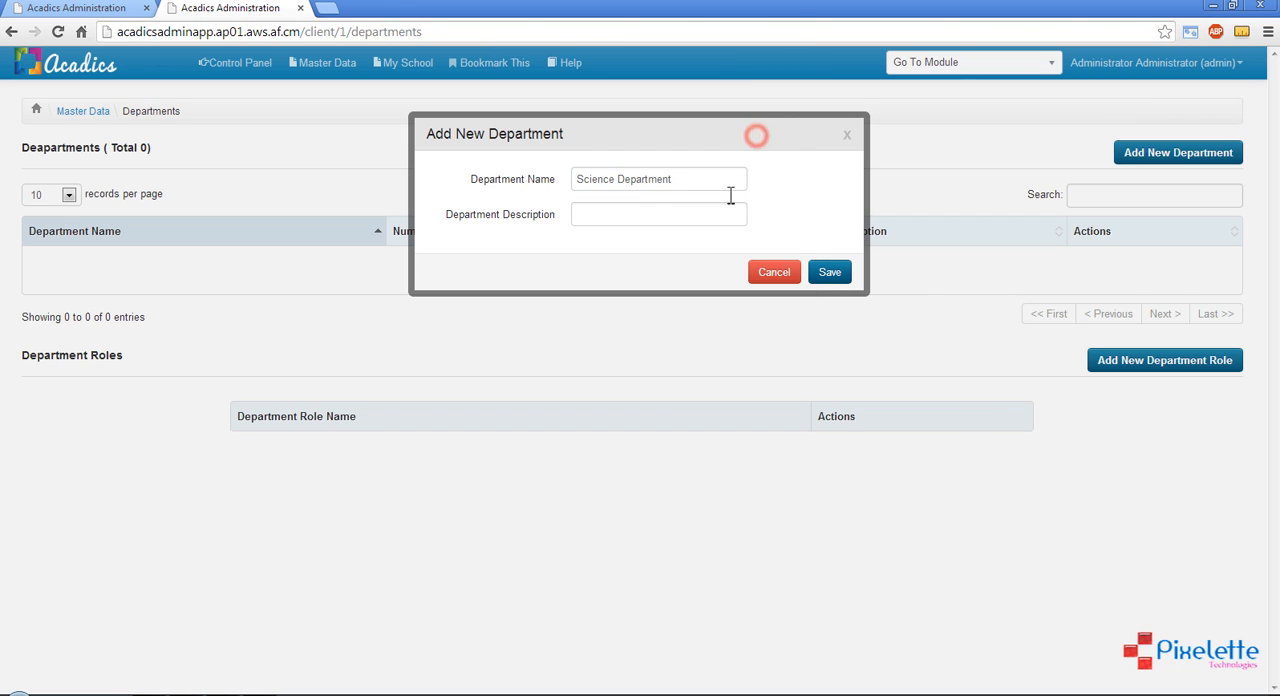
pyautogui.click(619, 217)
pyautogui.moveTo(669, 180); pyautogui.dragTo(565, 180)
pyautogui.hotkey('ctrl', 'c')
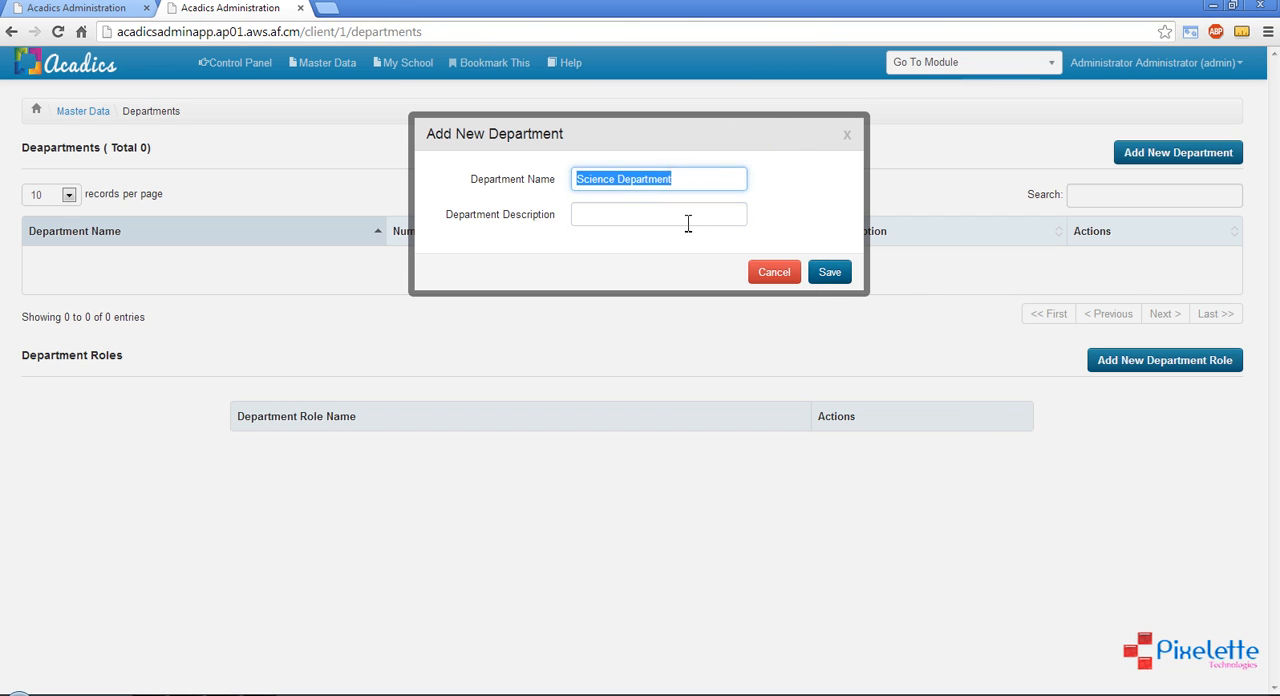
pyautogui.click(678, 210)
pyautogui.hotkey('ctrl', 'v')
pyautogui.click(830, 273)
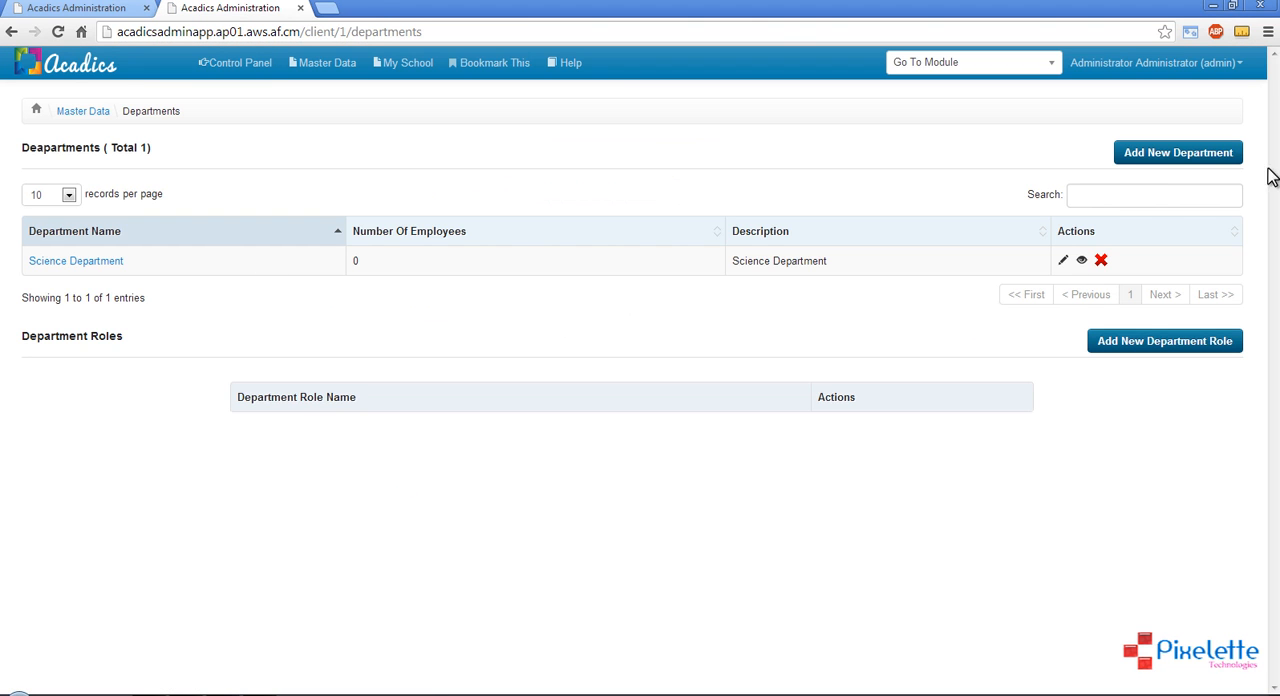
# Add a second department named Arts Department, with Arts Department as its description
pyautogui.click(1195, 153)
pyautogui.click(597, 180)
pyautogui.write('A')
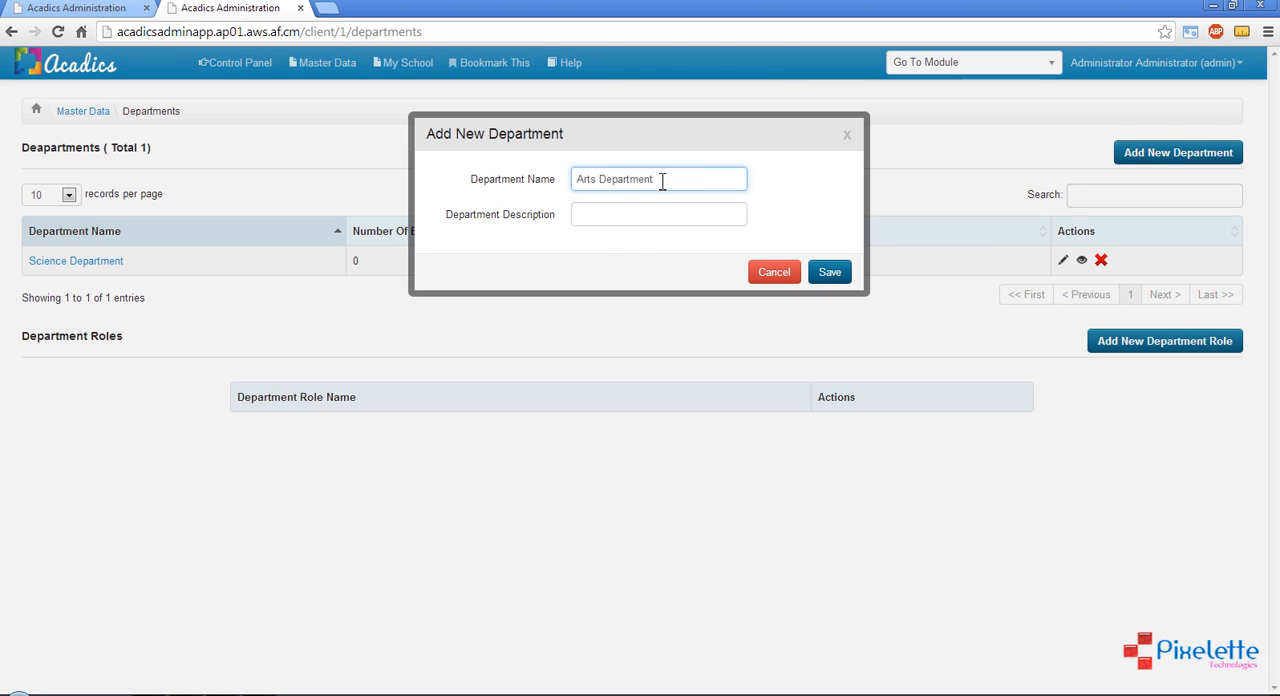
pyautogui.write('rts Department')
pyautogui.moveTo(662, 182); pyautogui.dragTo(518, 178)
pyautogui.hotkey('ctrl', 'c')
pyautogui.click(648, 217)
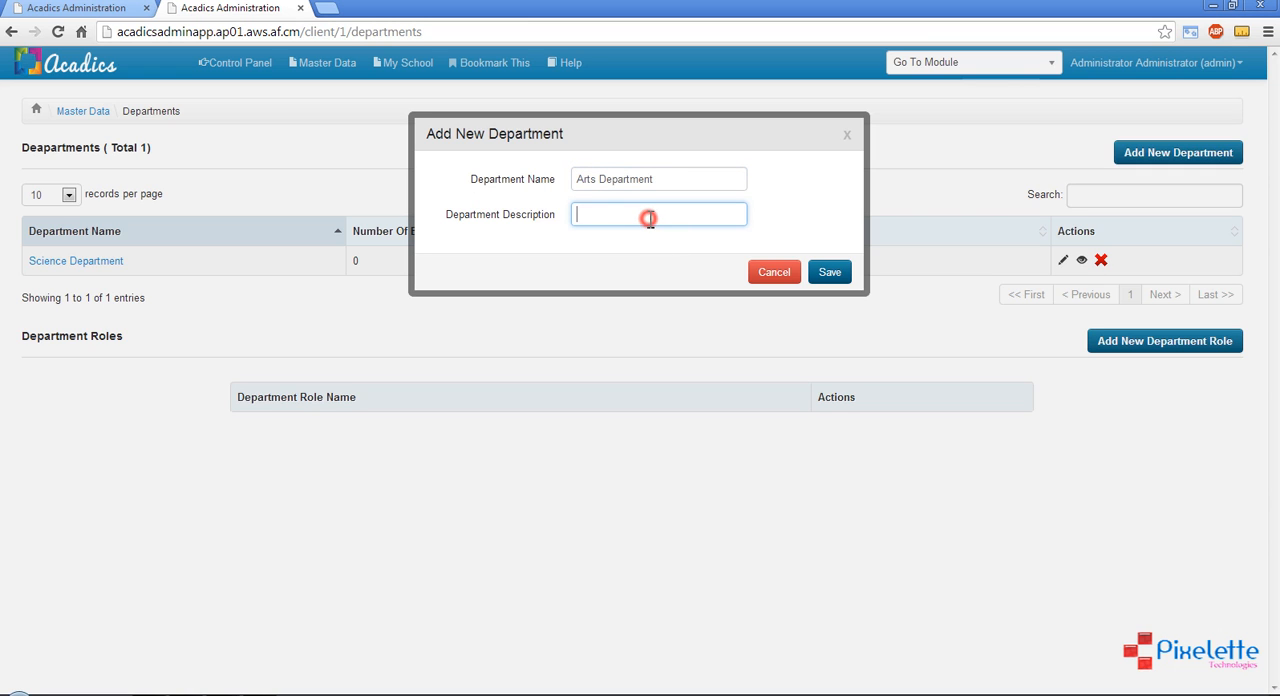
pyautogui.hotkey('ctrl', 'v')
pyautogui.click(832, 274)
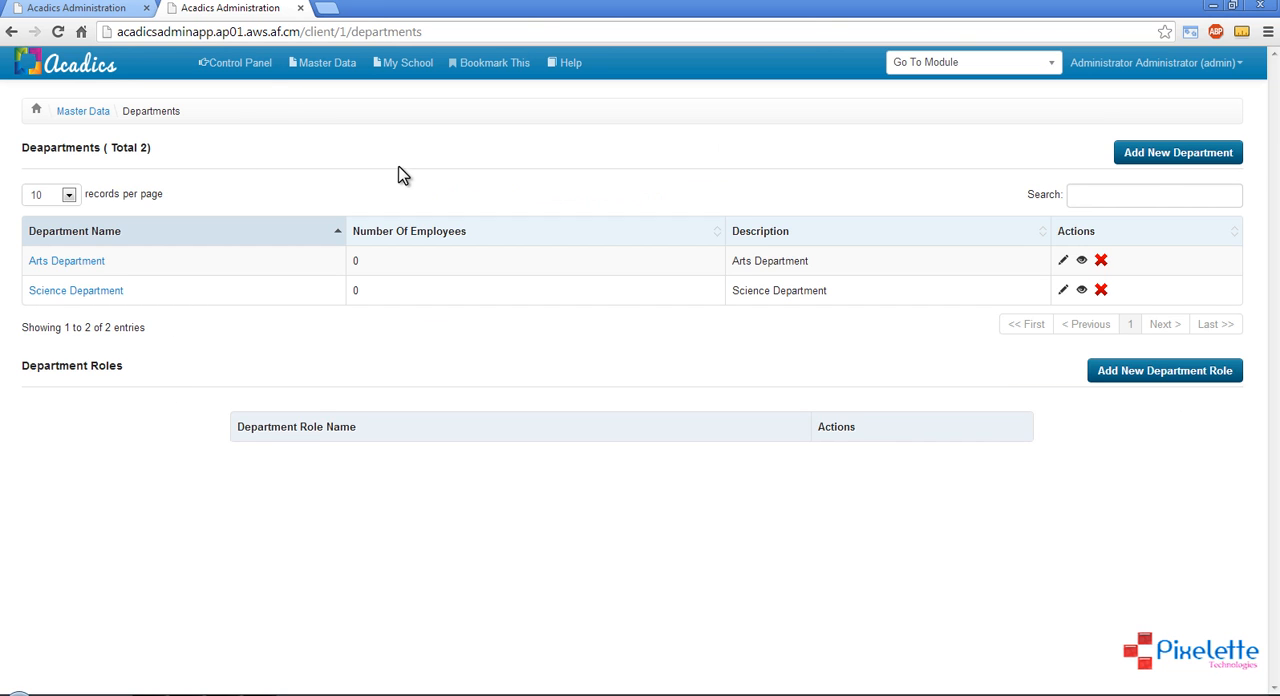
# Return to the Subjects page of class I-A, check the department choices for a new subject, and reload the page
pyautogui.click(318, 62)
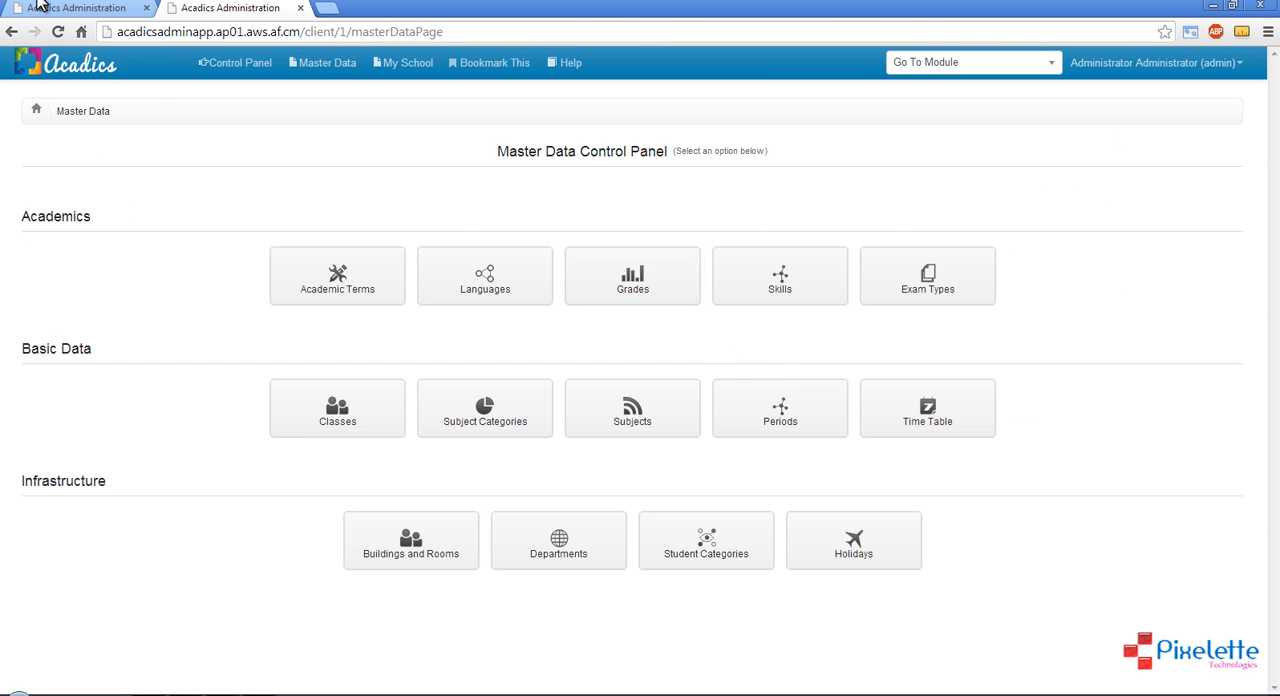
pyautogui.click(38, 7)
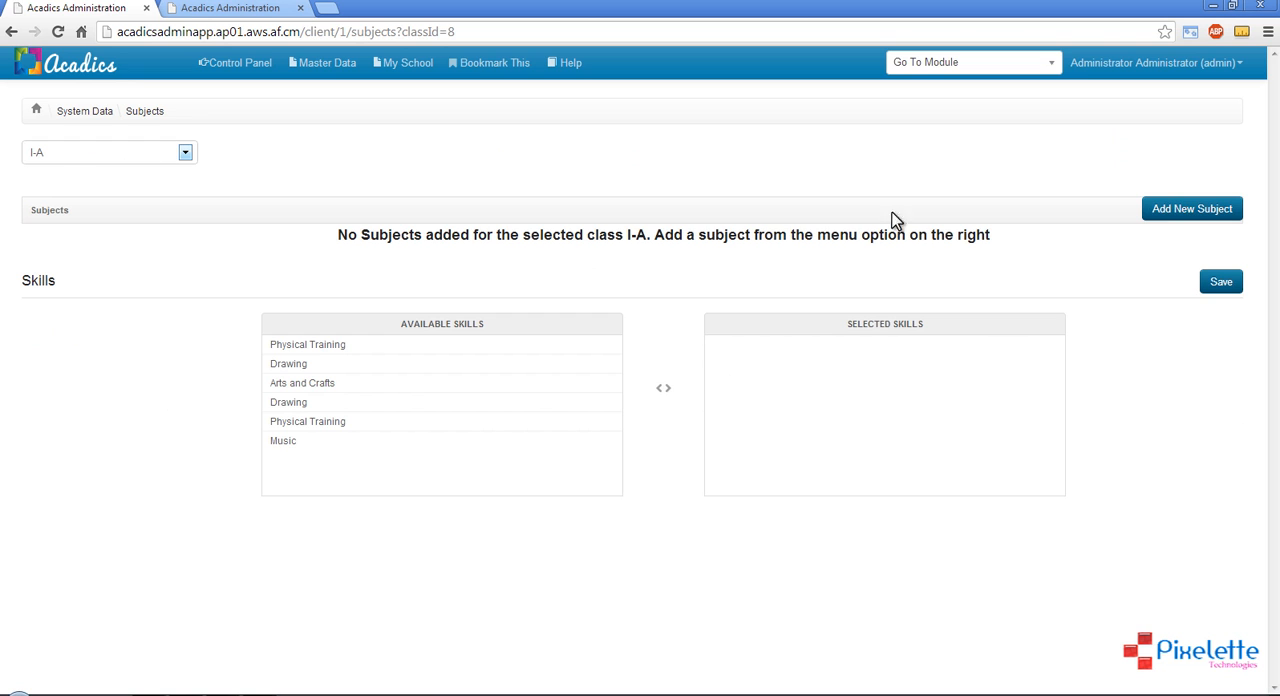
pyautogui.click(1184, 215)
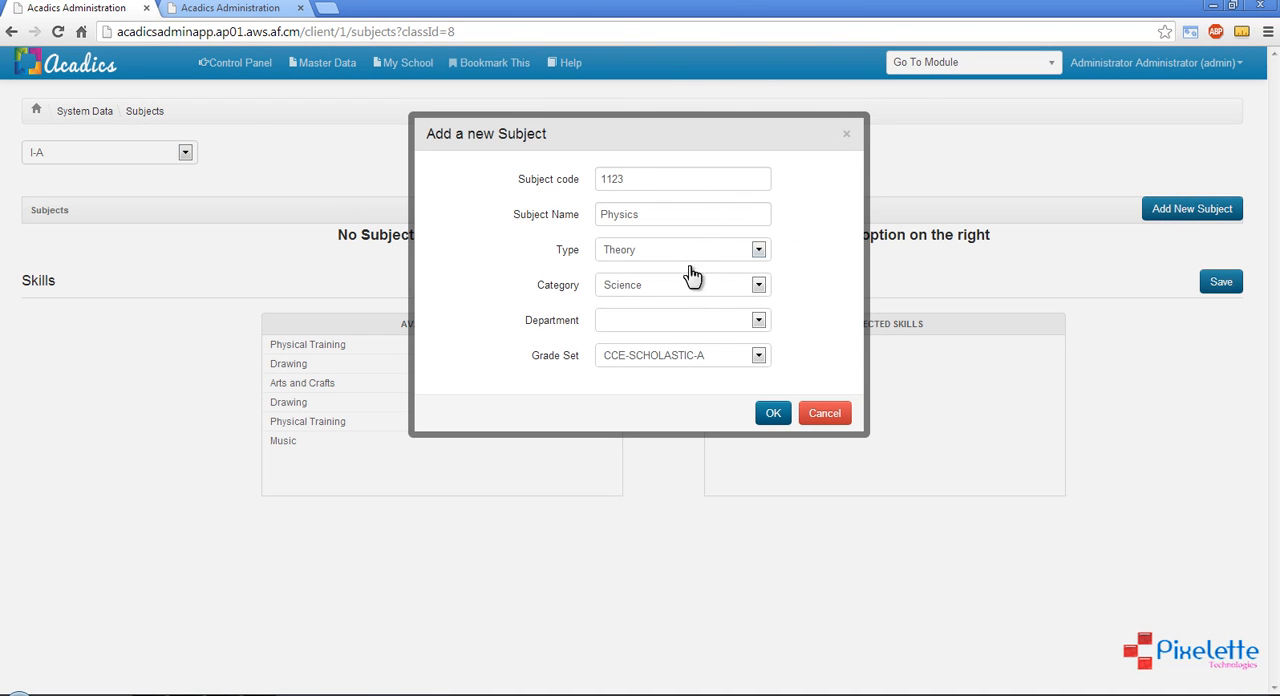
pyautogui.click(645, 322)
pyautogui.click(758, 416)
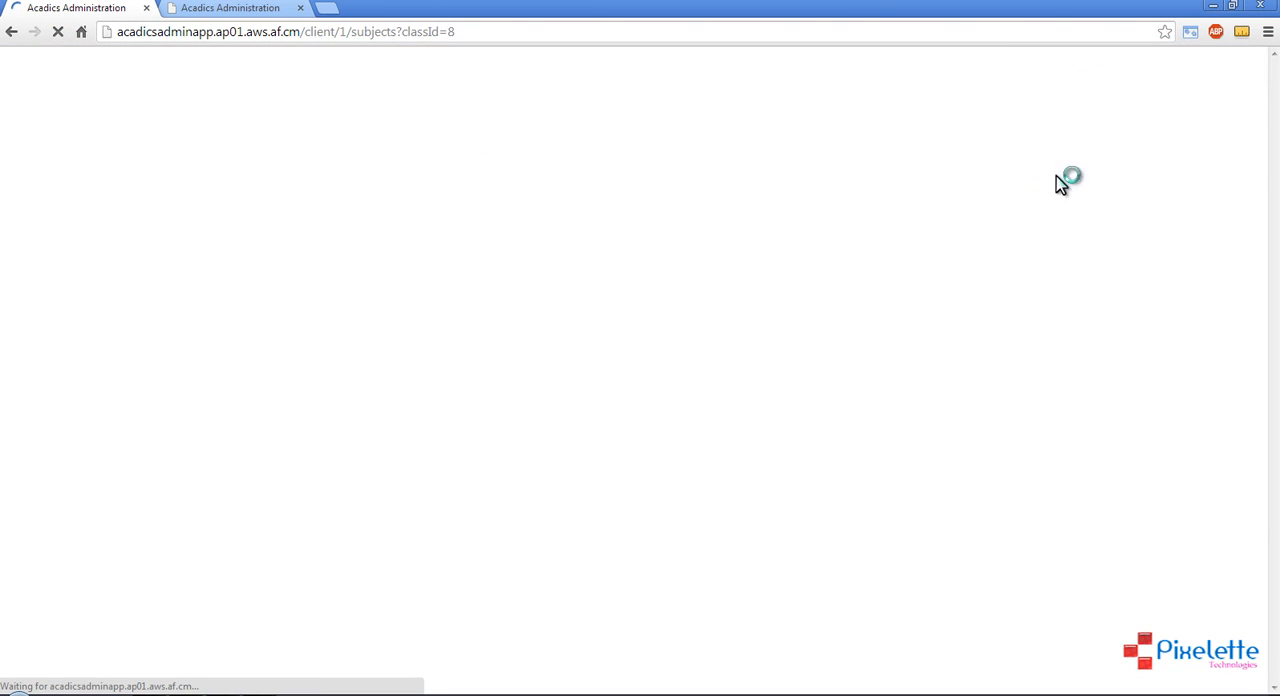
# Start a new subject for class I-A with code 1123, name Physics, category Science and department Science Department
pyautogui.click(1193, 210)
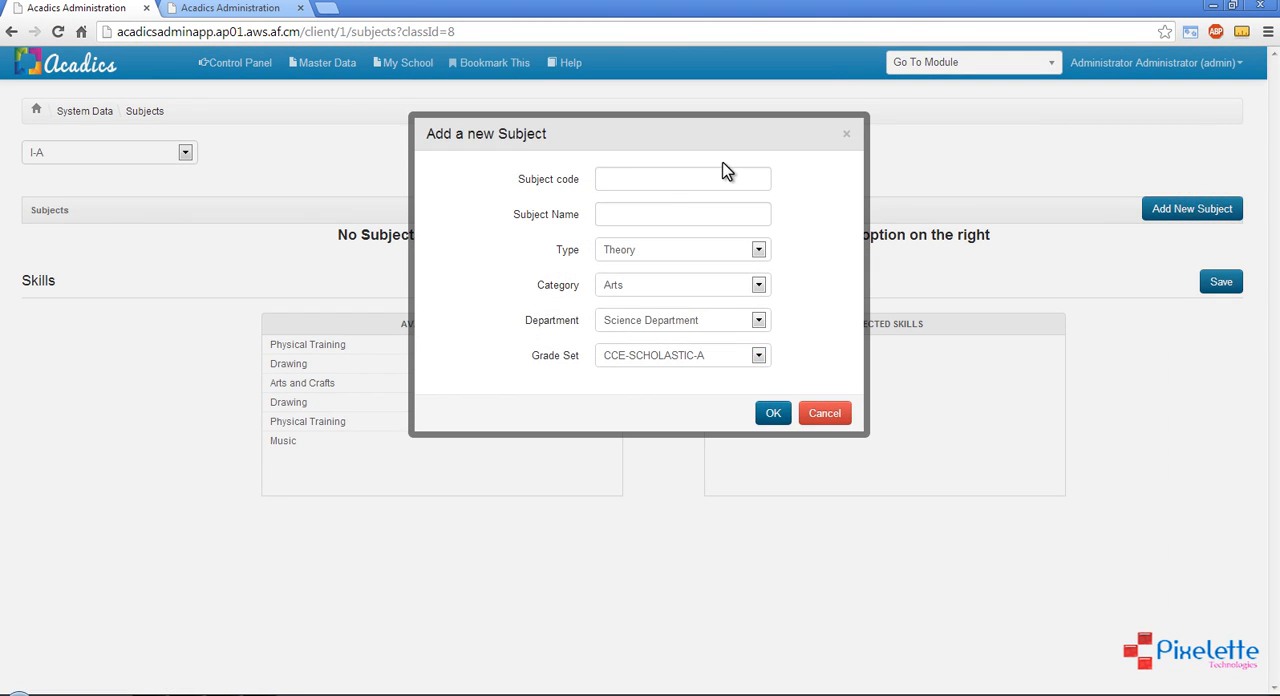
pyautogui.click(679, 177)
pyautogui.press('Tab')
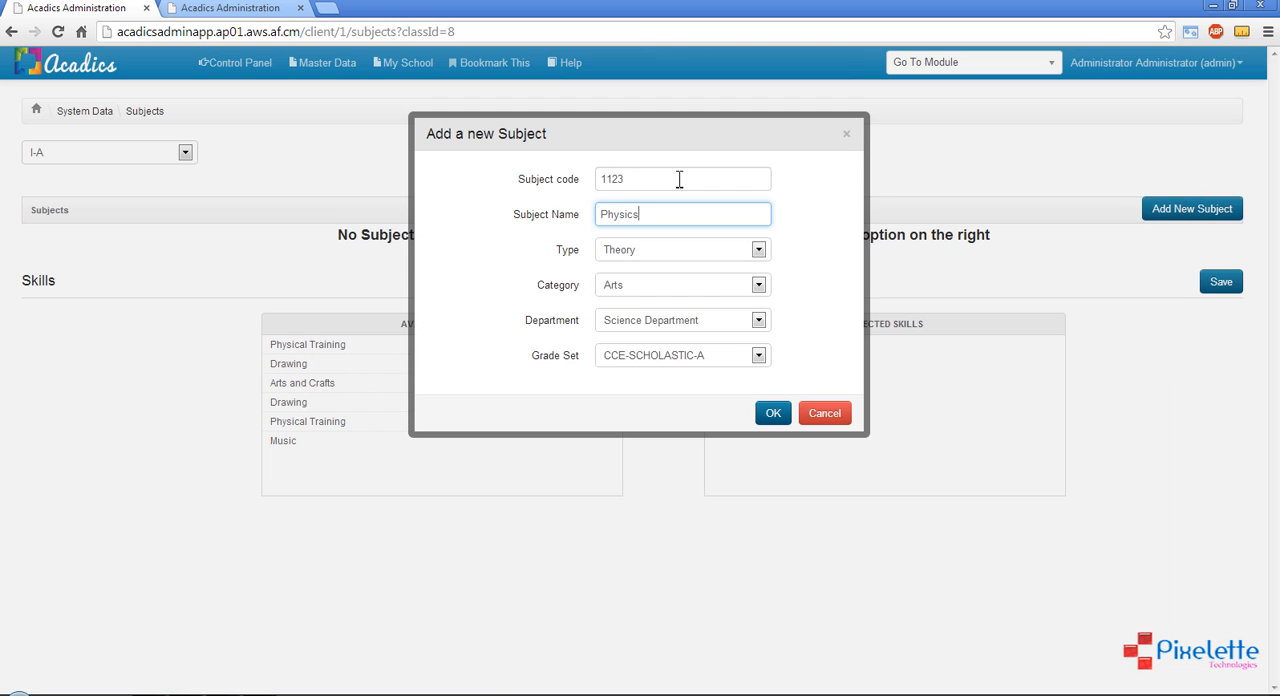
pyautogui.write('Physics')
pyautogui.click(651, 285)
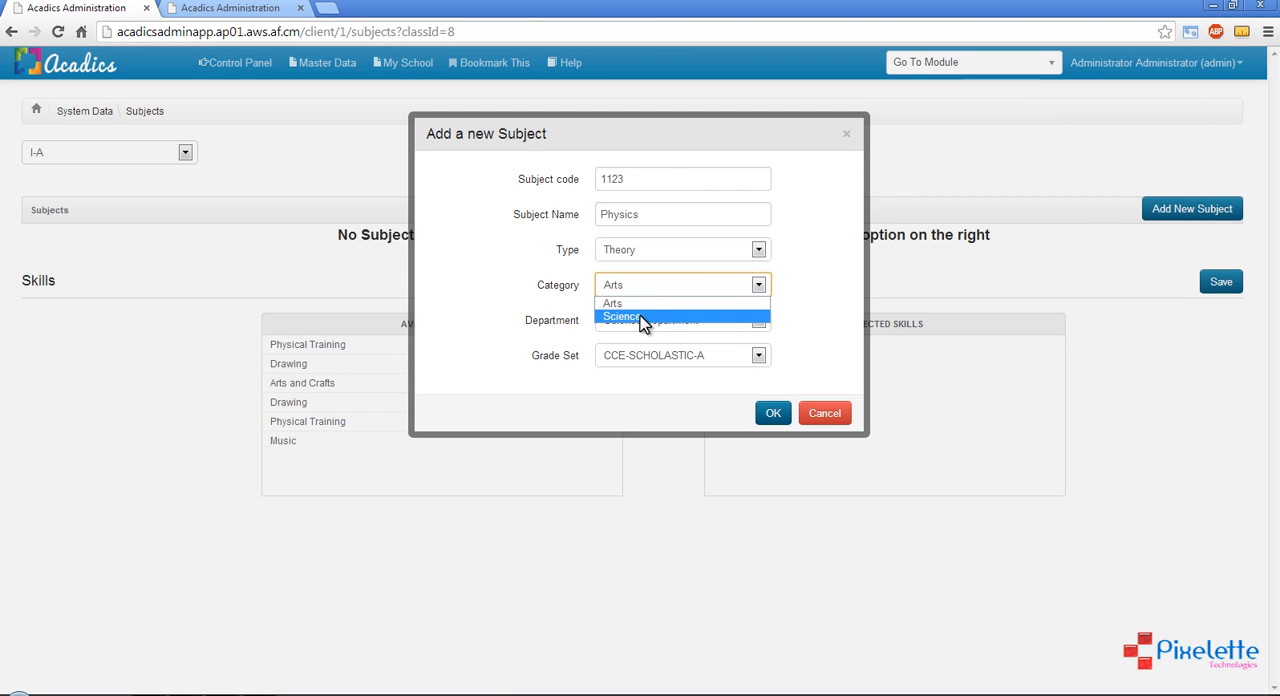
pyautogui.click(641, 317)
pyautogui.click(641, 320)
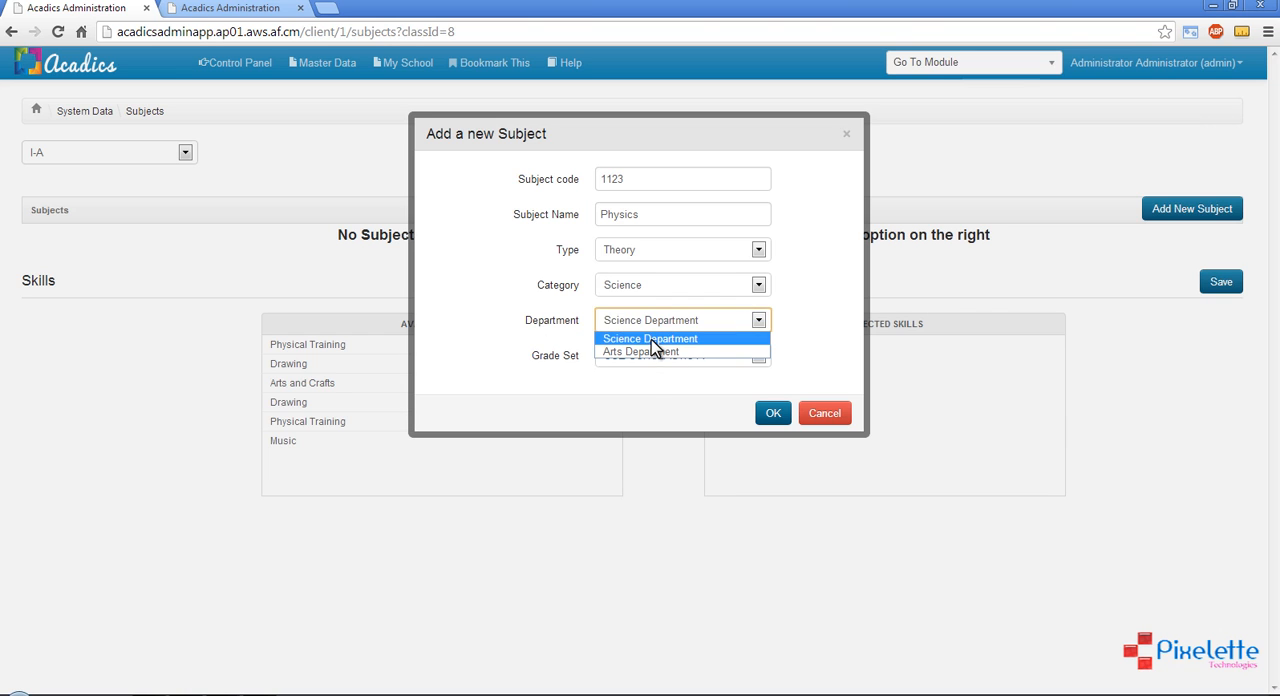
pyautogui.click(651, 339)
pyautogui.click(810, 330)
# Set the new subject's grade set to General Grades and save the Physics subject
pyautogui.click(665, 357)
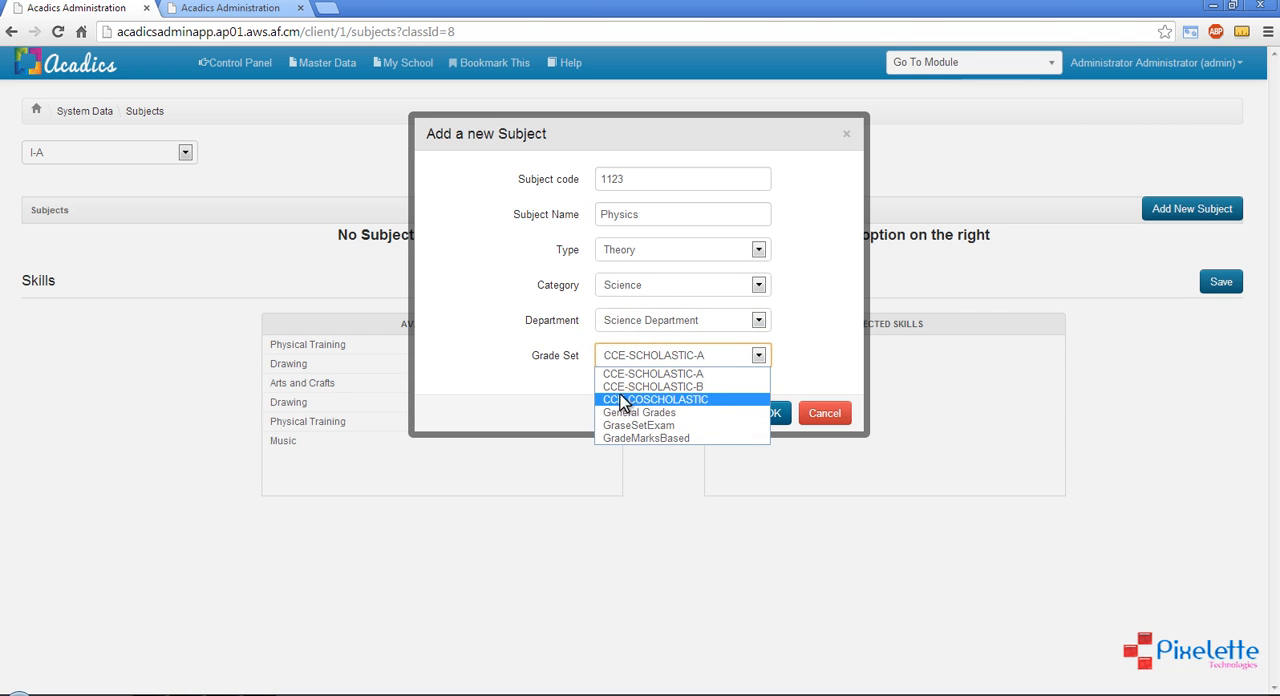
pyautogui.click(808, 318)
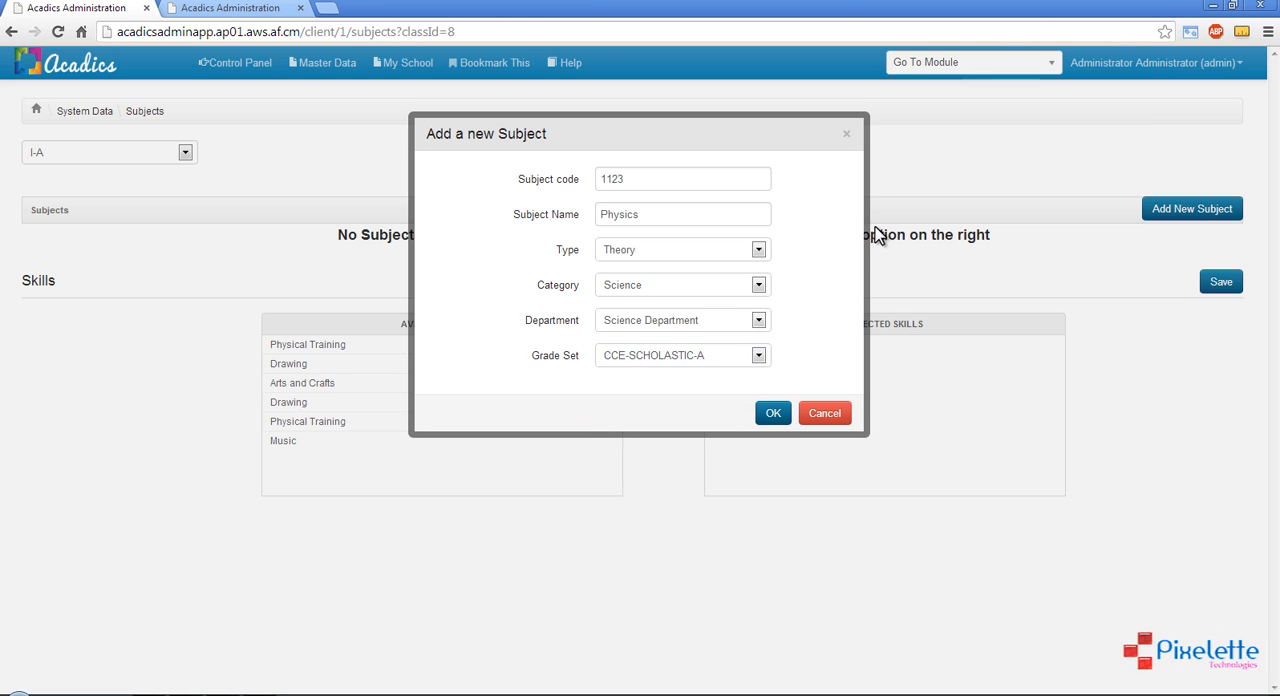
pyautogui.click(663, 358)
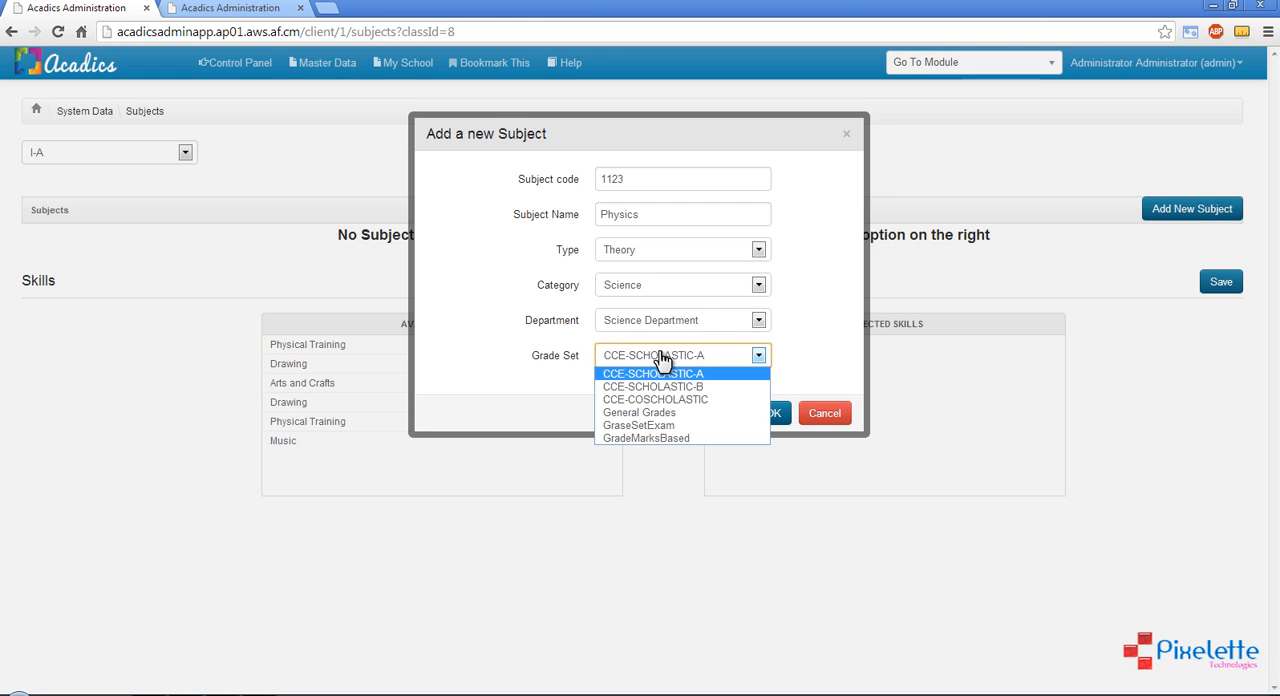
pyautogui.click(650, 413)
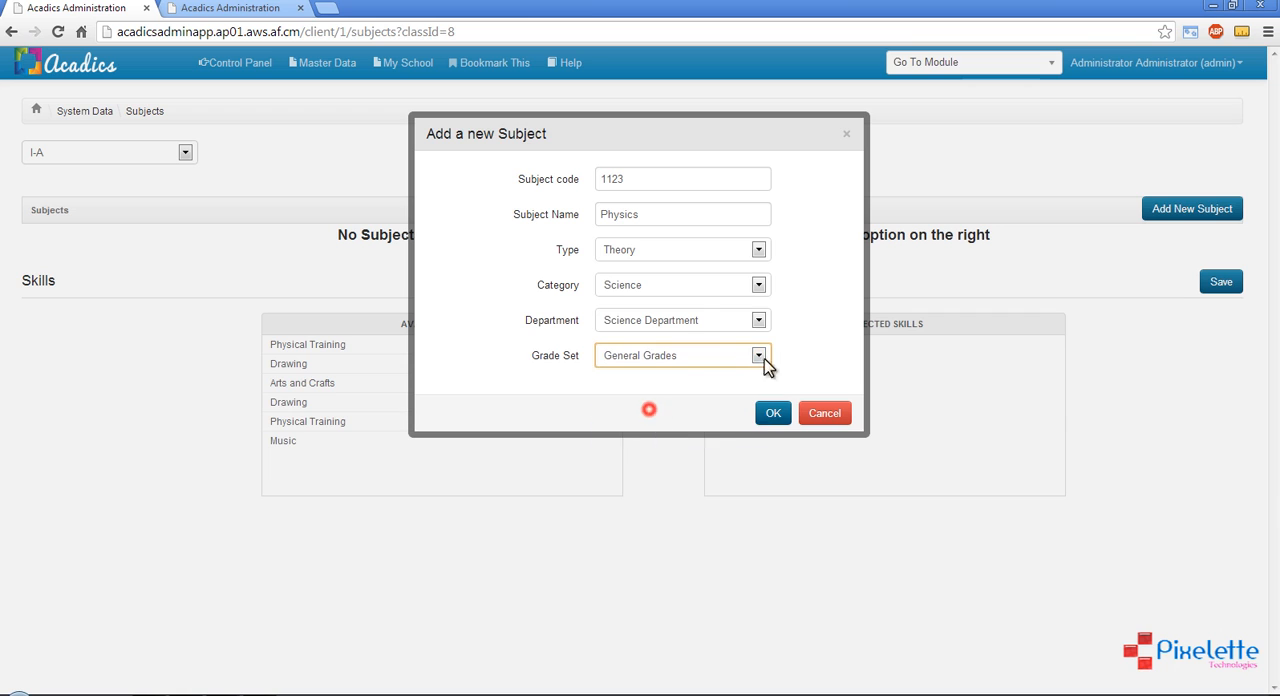
pyautogui.click(768, 412)
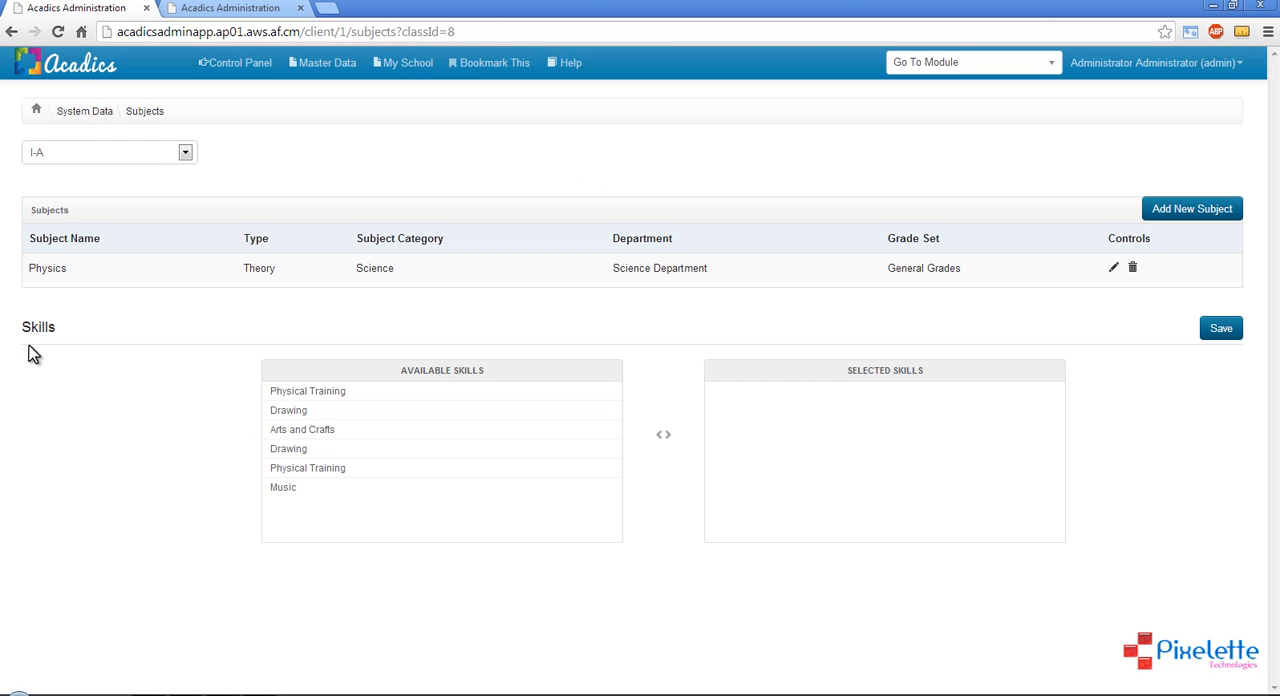
pyautogui.doubleClick(44, 268)
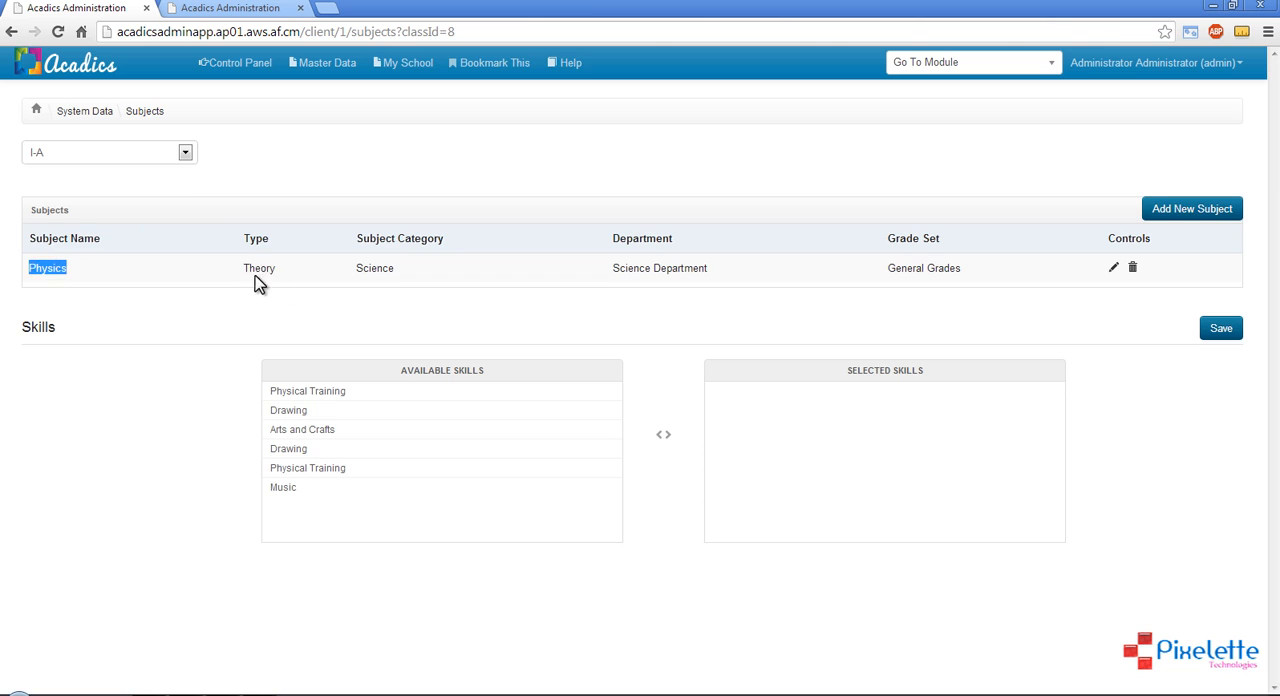
# Assign the Drawing, Music and Physical Training skills to class I-A and save the skill selection
pyautogui.doubleClick(250, 271)
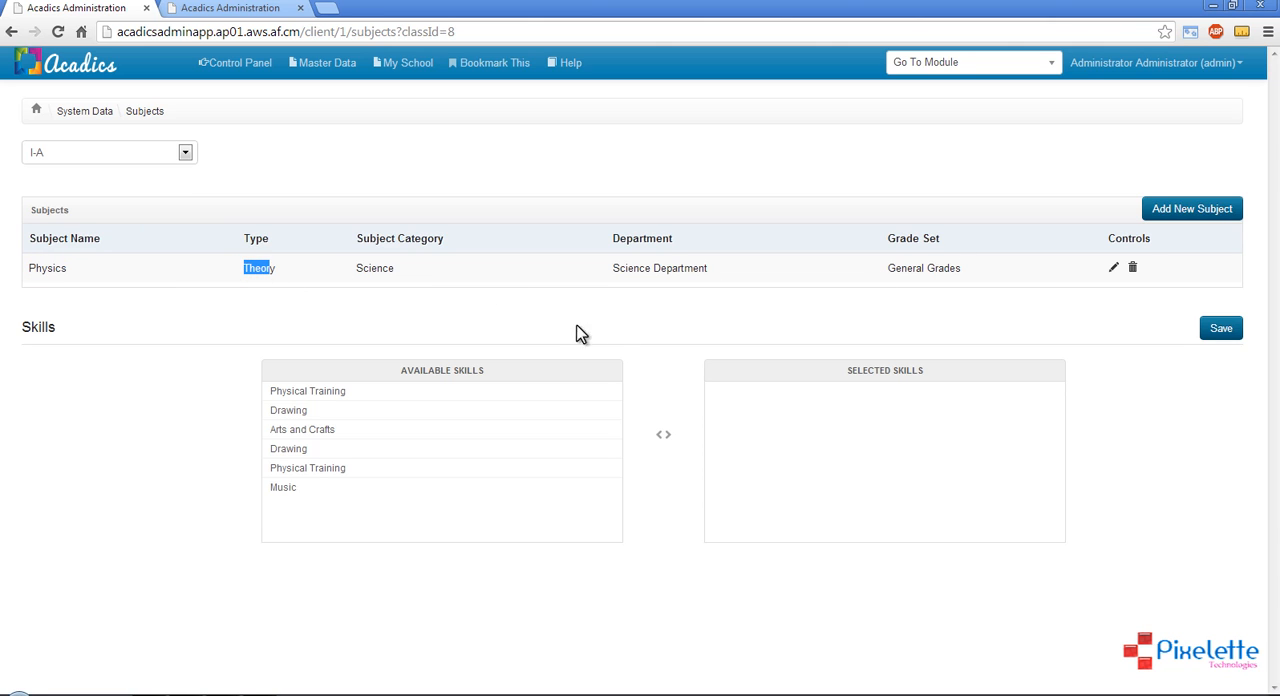
pyautogui.click(1003, 268)
pyautogui.click(300, 488)
pyautogui.click(318, 410)
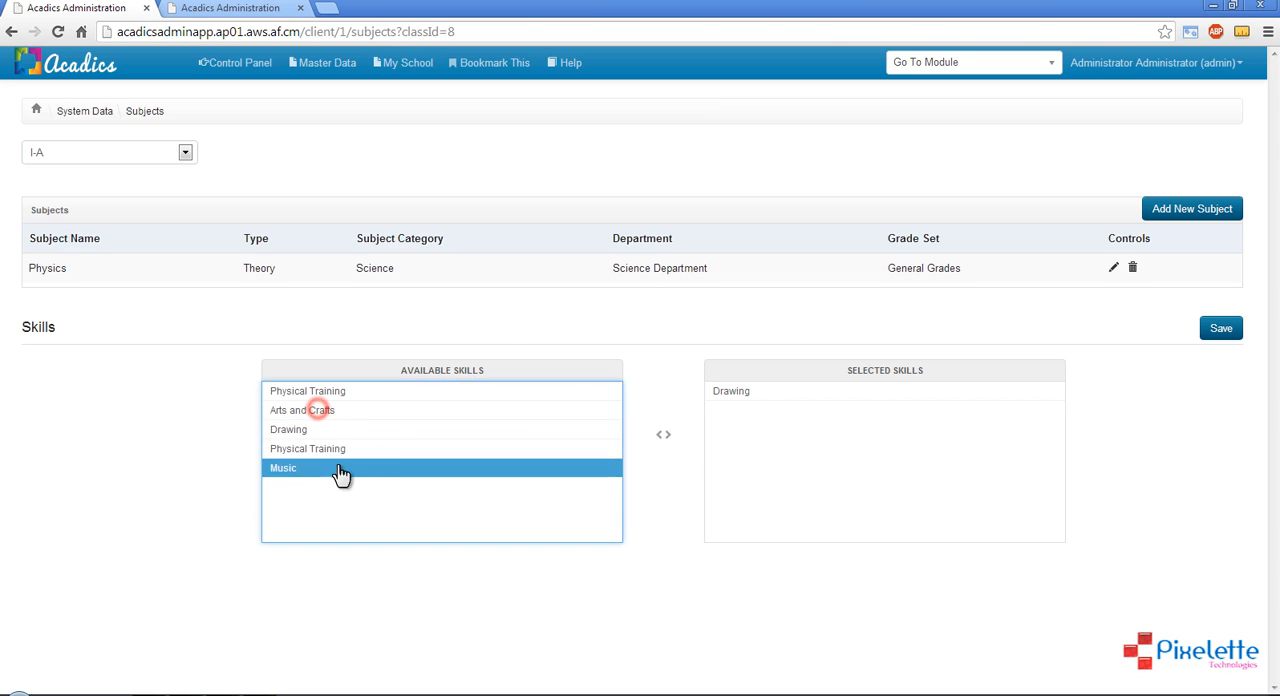
pyautogui.click(304, 467)
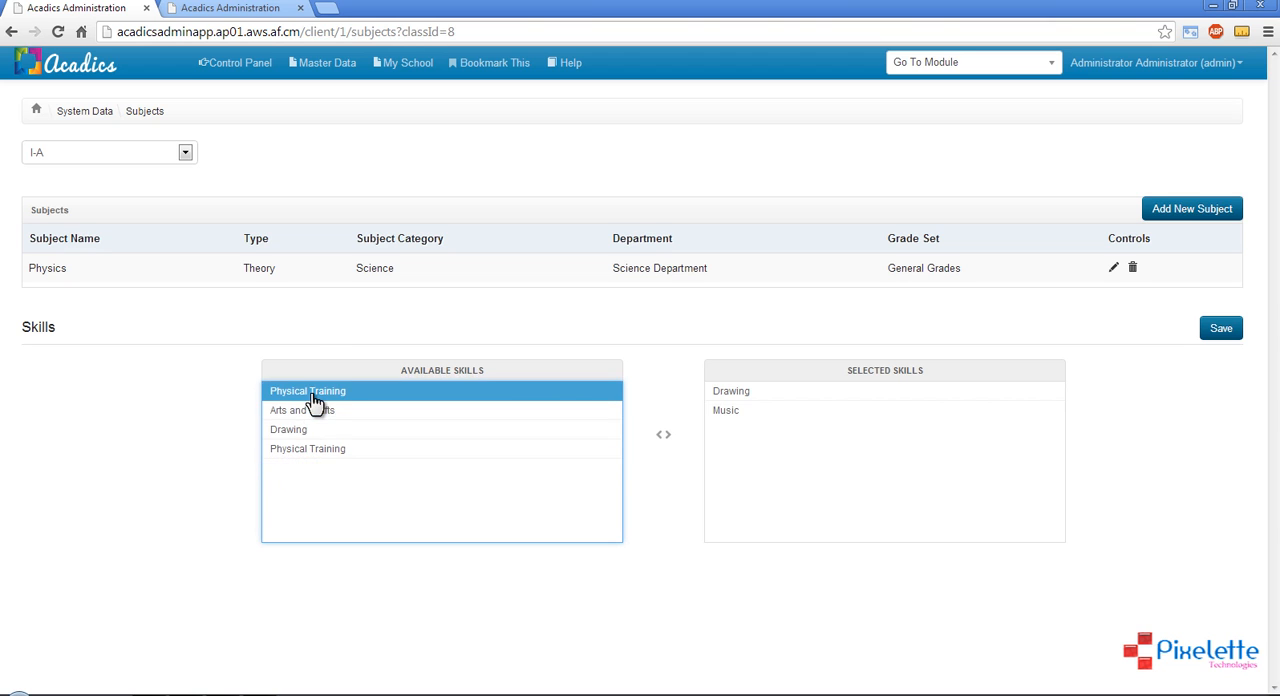
pyautogui.click(313, 395)
pyautogui.click(1212, 326)
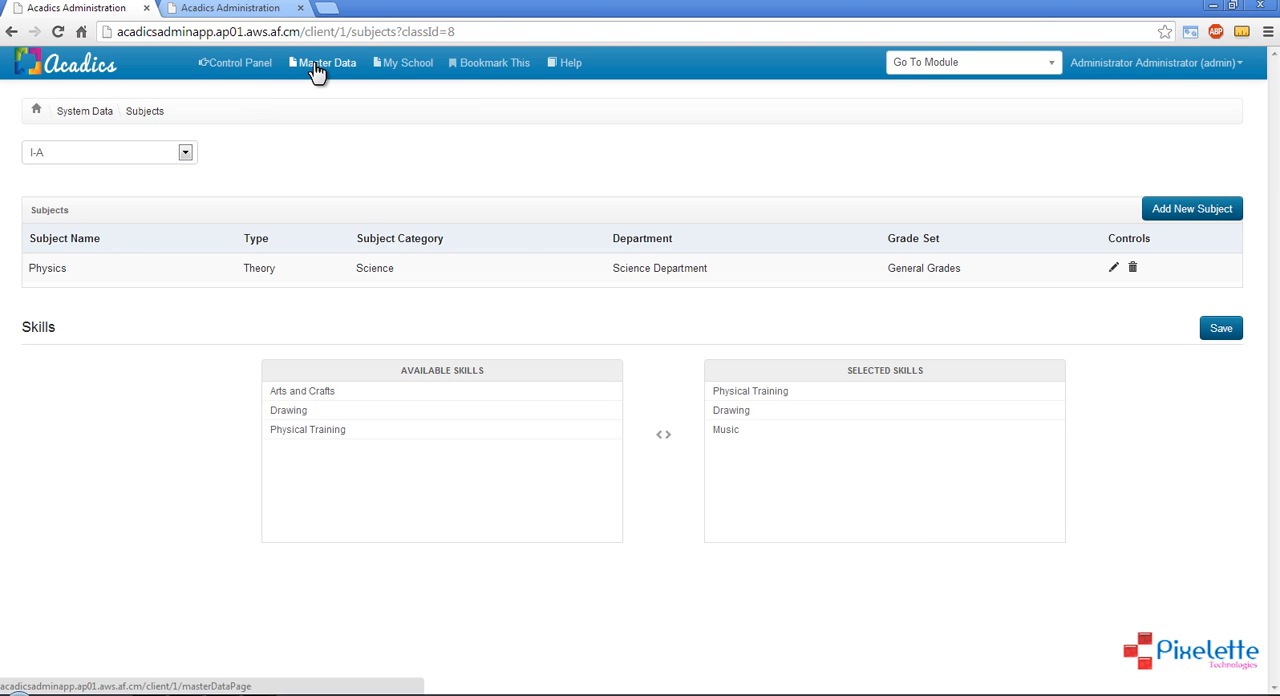
# Look at the subjects and skills of class I-B, and return to those of class I-A
pyautogui.click(98, 157)
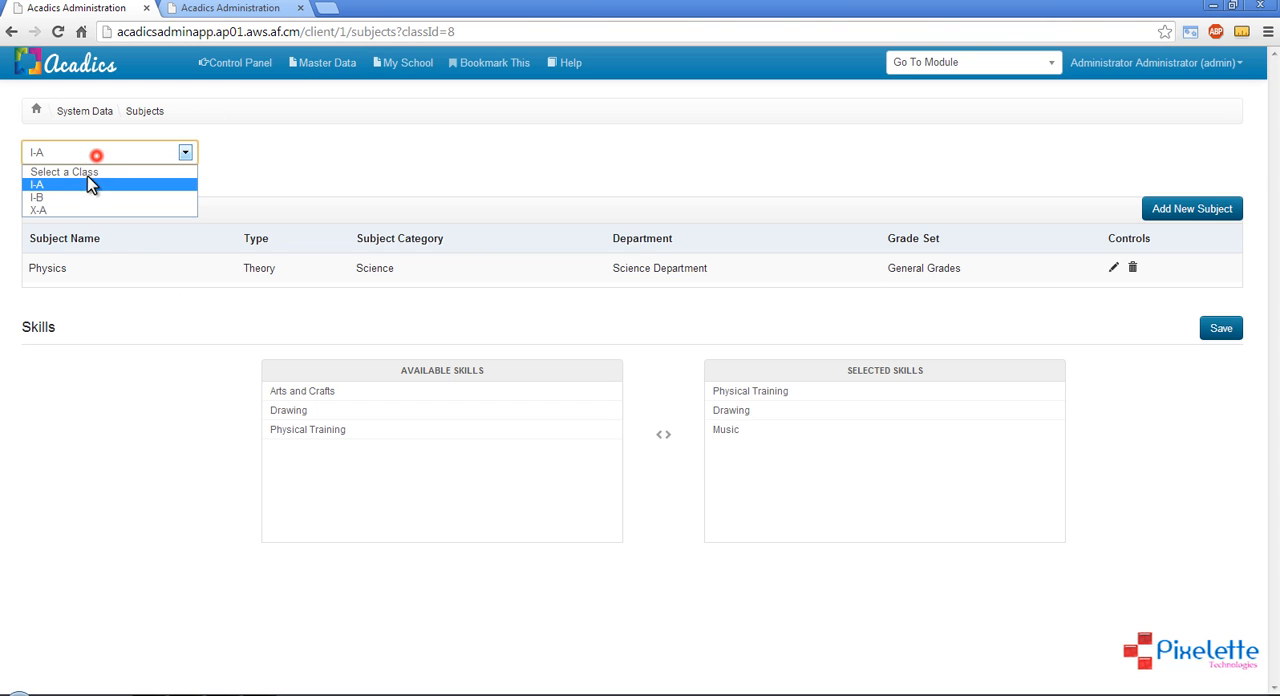
pyautogui.click(83, 197)
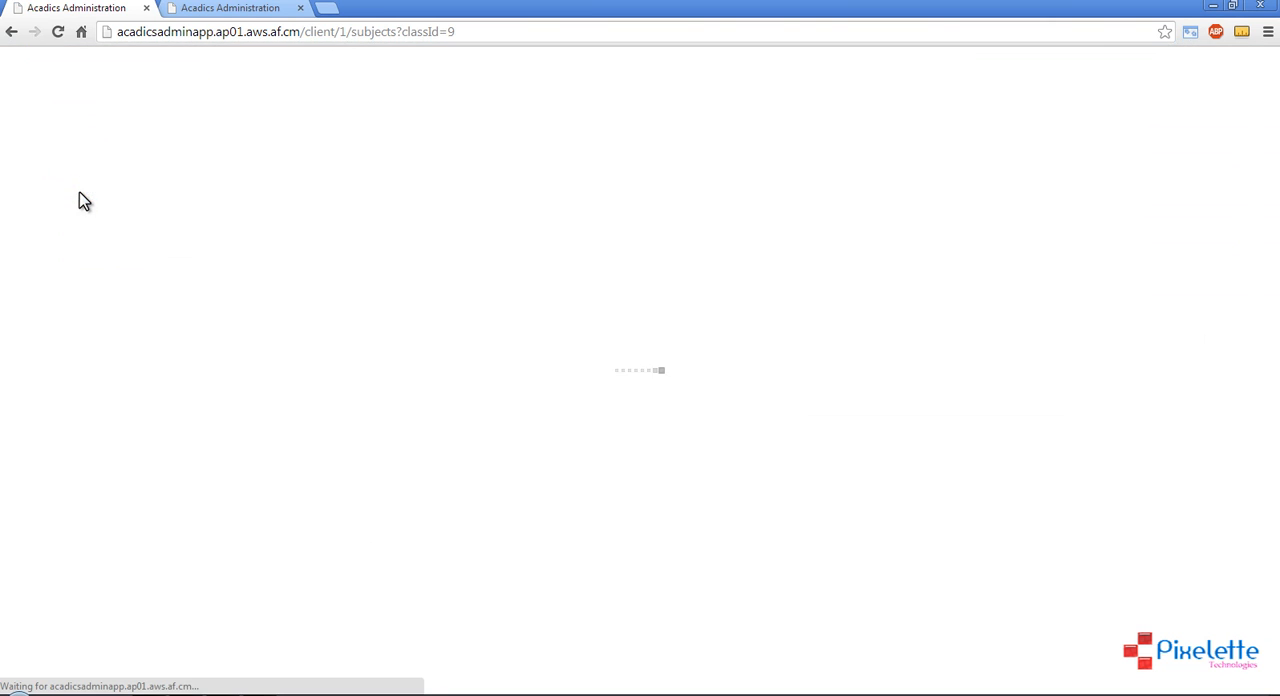
pyautogui.click(139, 158)
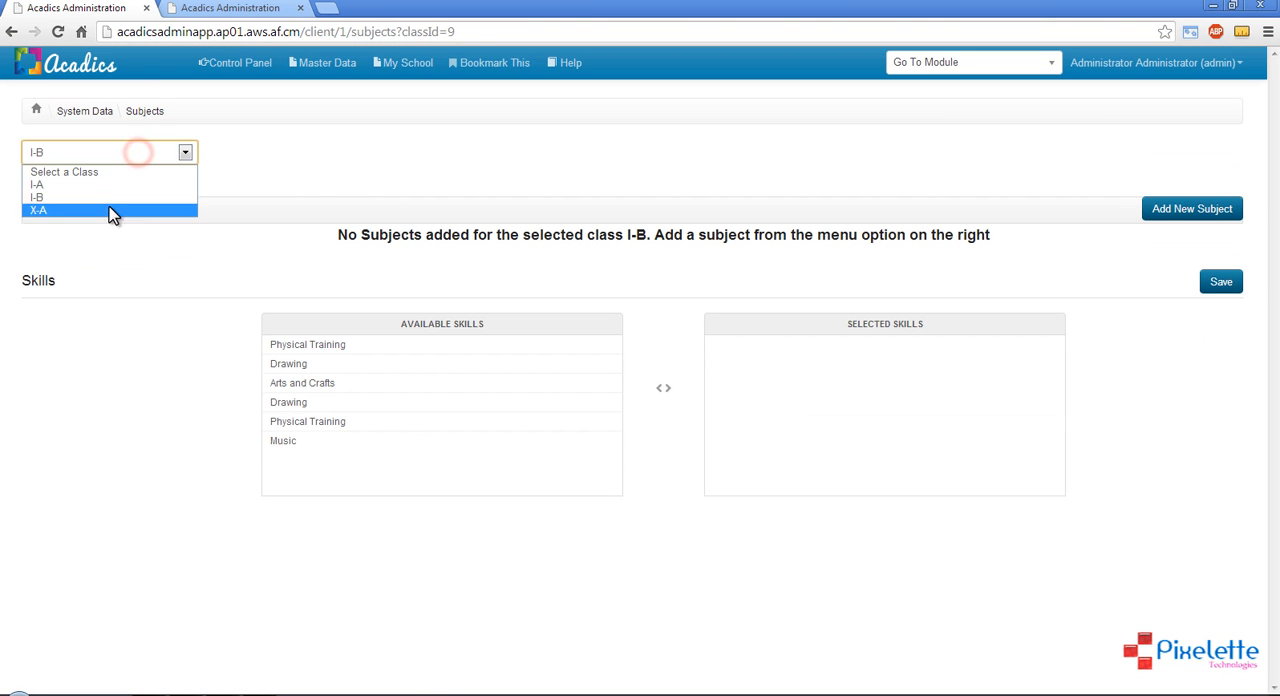
pyautogui.click(118, 184)
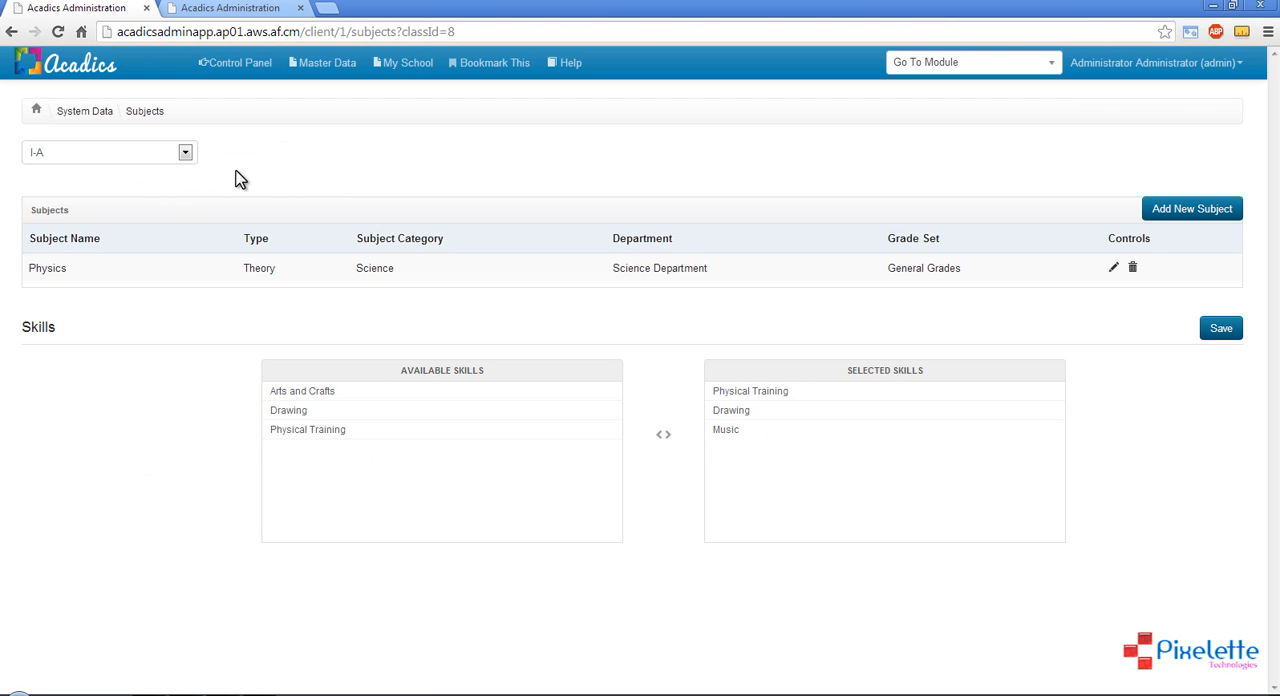
# Go to the Periods page of the master data and check the available routines
pyautogui.click(327, 63)
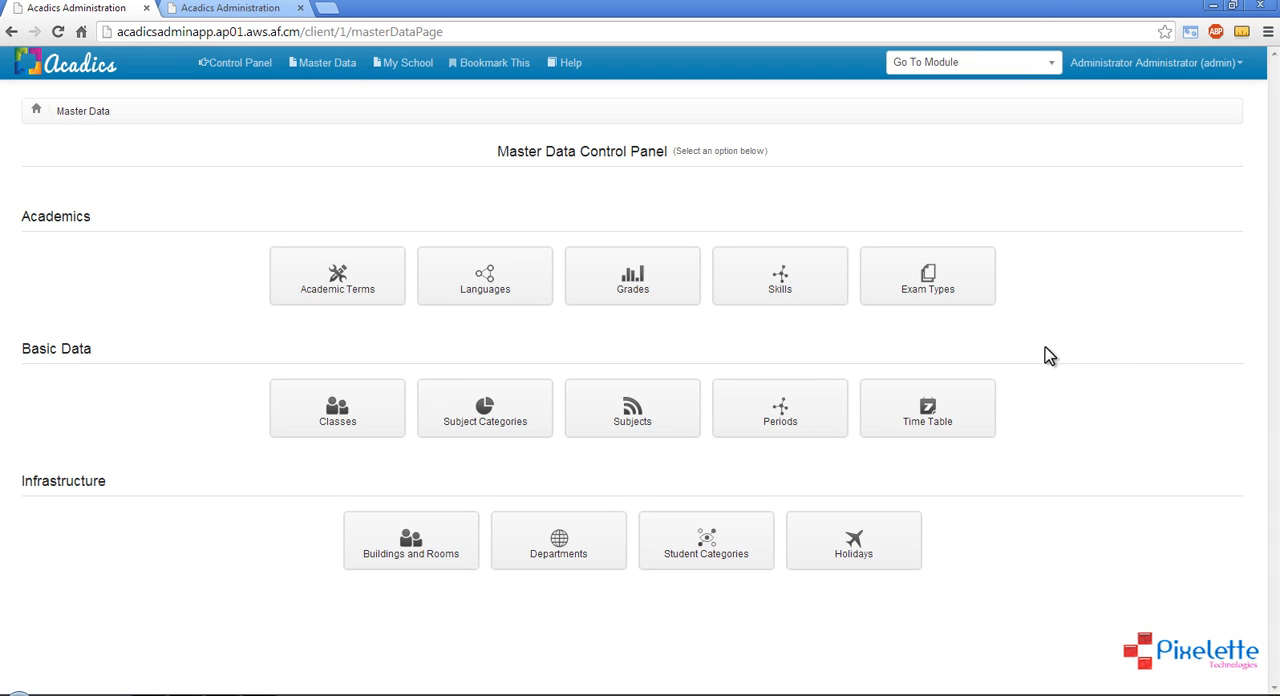
pyautogui.click(808, 428)
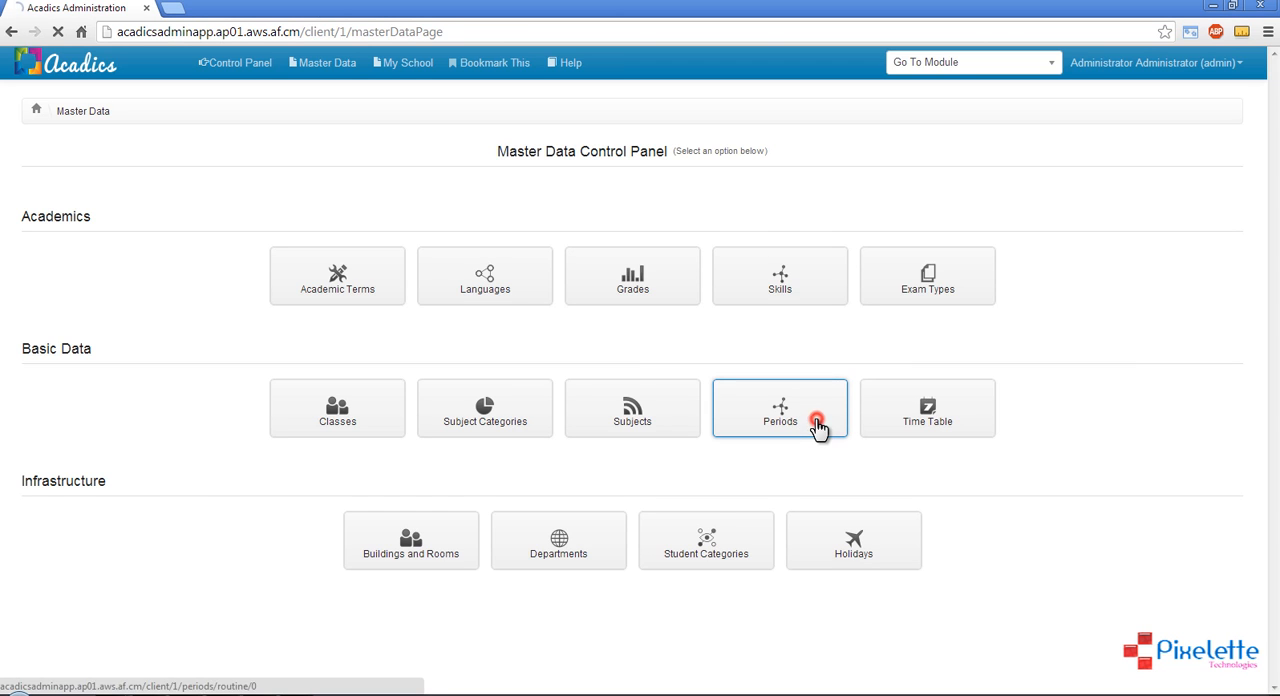
pyautogui.click(808, 428)
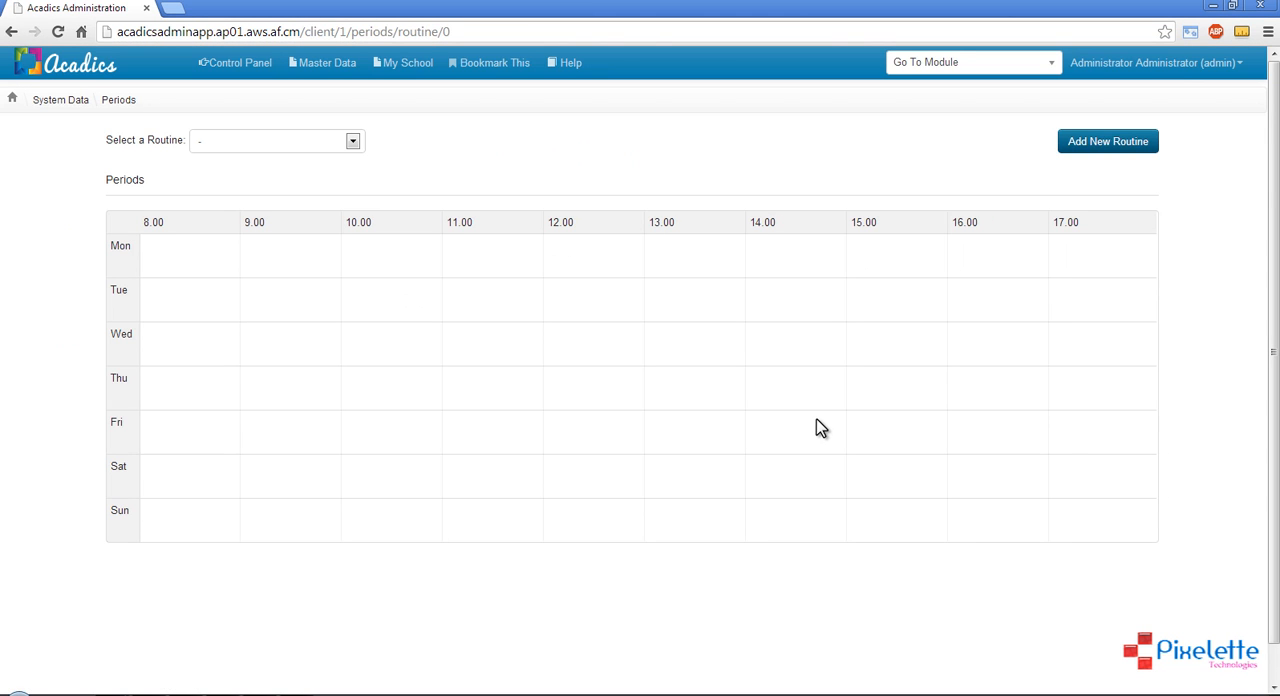
pyautogui.click(329, 152)
pyautogui.click(329, 145)
# Add a new routine named routine1 and select it for display on the Periods page
pyautogui.click(1104, 145)
pyautogui.click(649, 175)
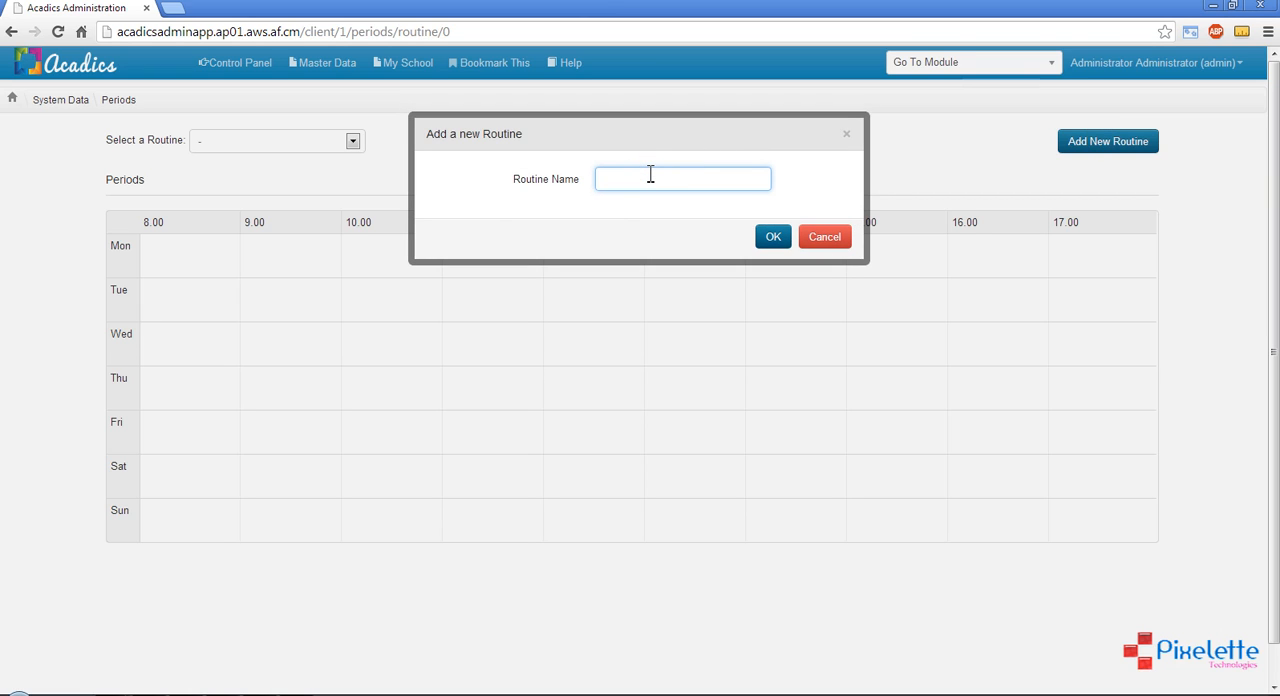
pyautogui.write('routine1')
pyautogui.click(777, 243)
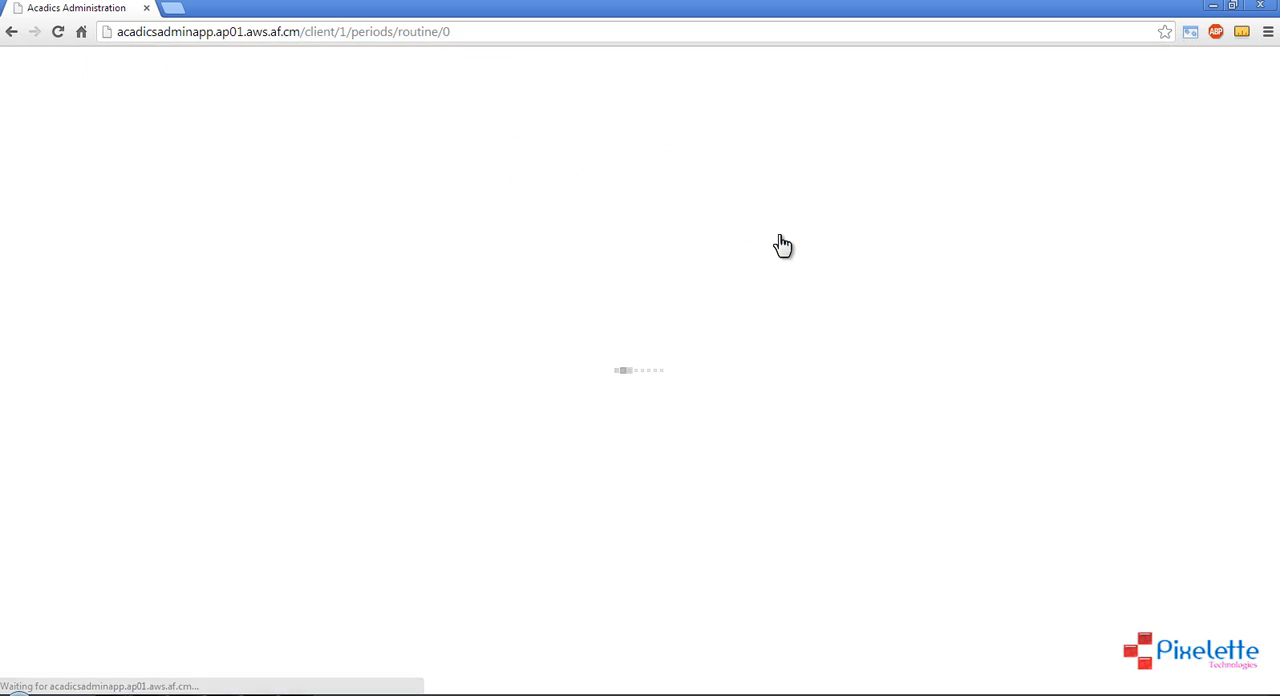
pyautogui.click(229, 150)
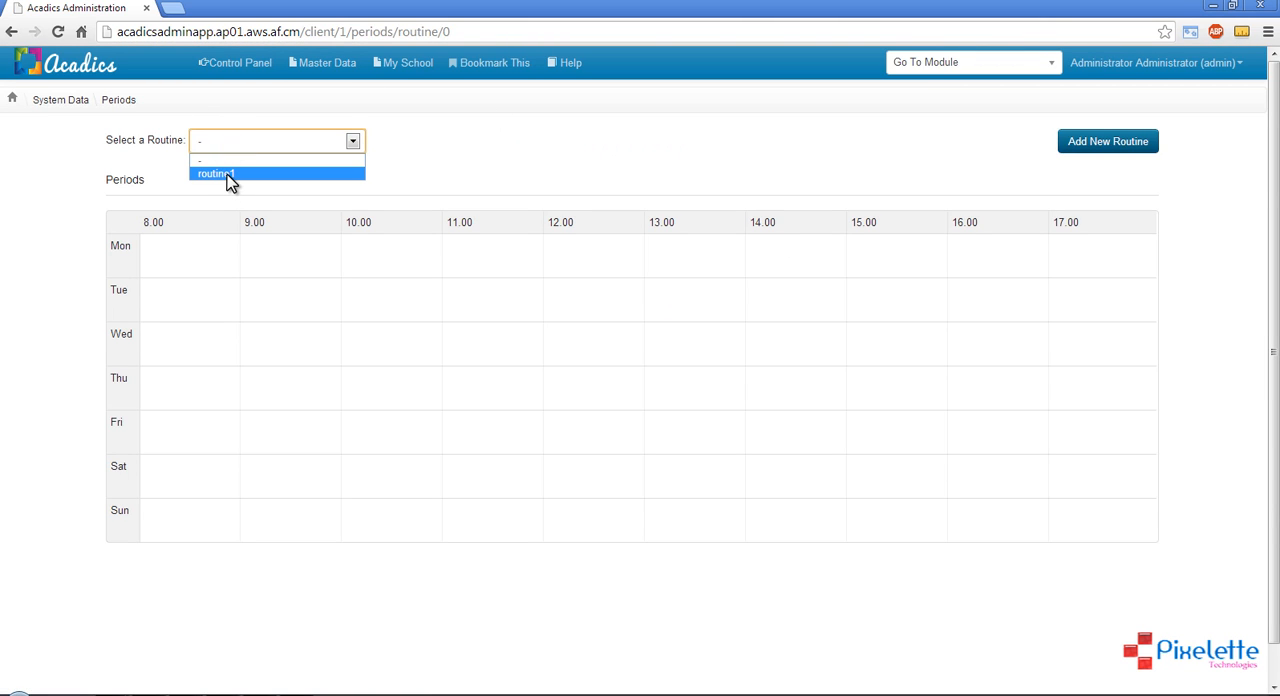
pyautogui.click(229, 176)
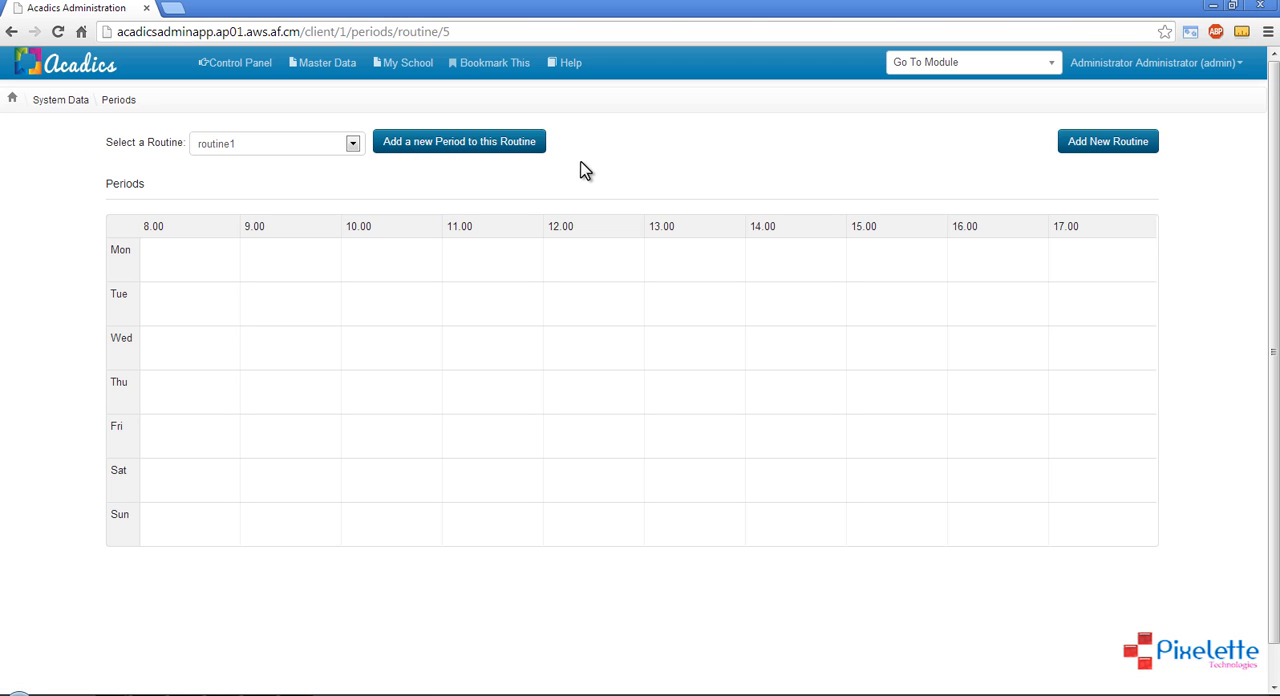
# Add a period named Period1 to routine1, running from 08:00 AM to 09:00 AM, and save it
pyautogui.click(422, 147)
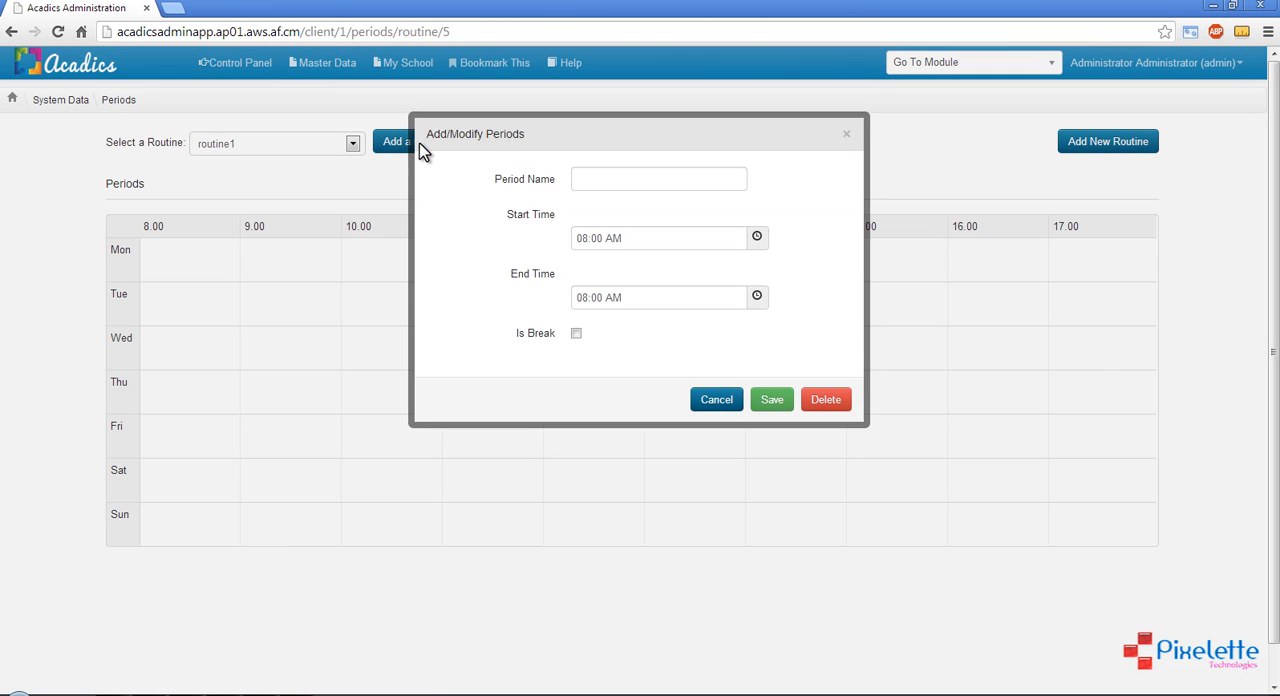
pyautogui.click(625, 180)
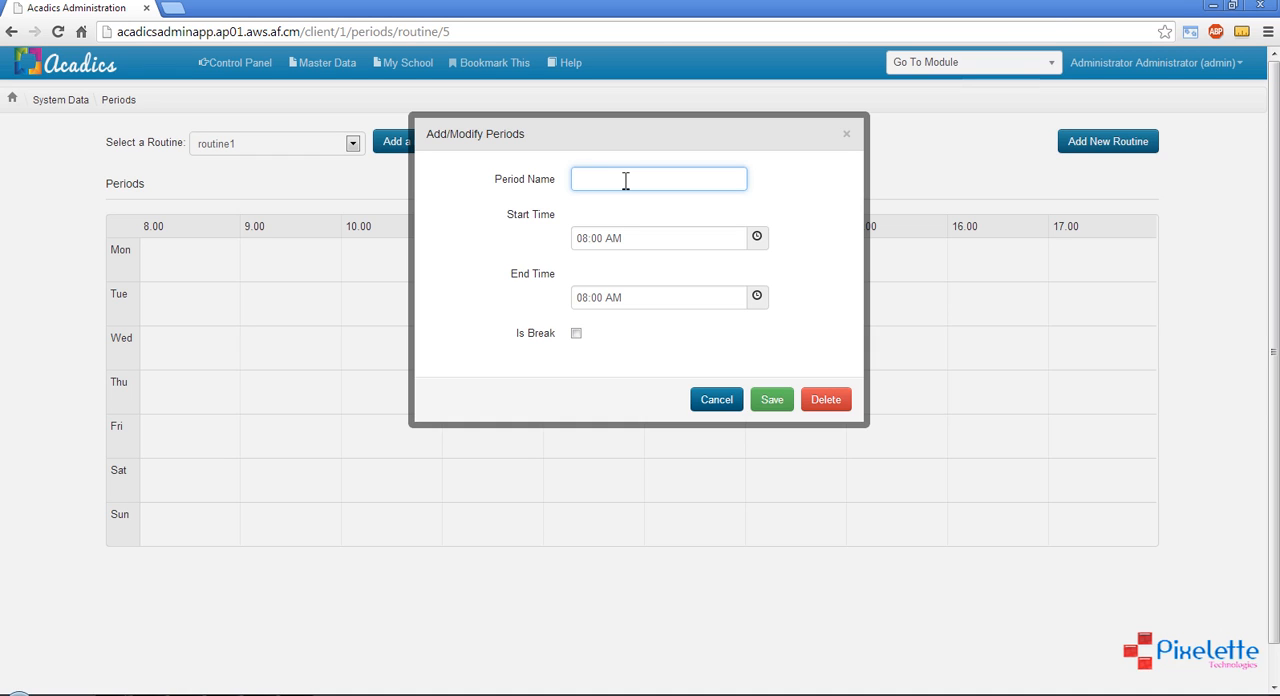
pyautogui.write('Period1')
pyautogui.click(757, 296)
pyautogui.click(595, 333)
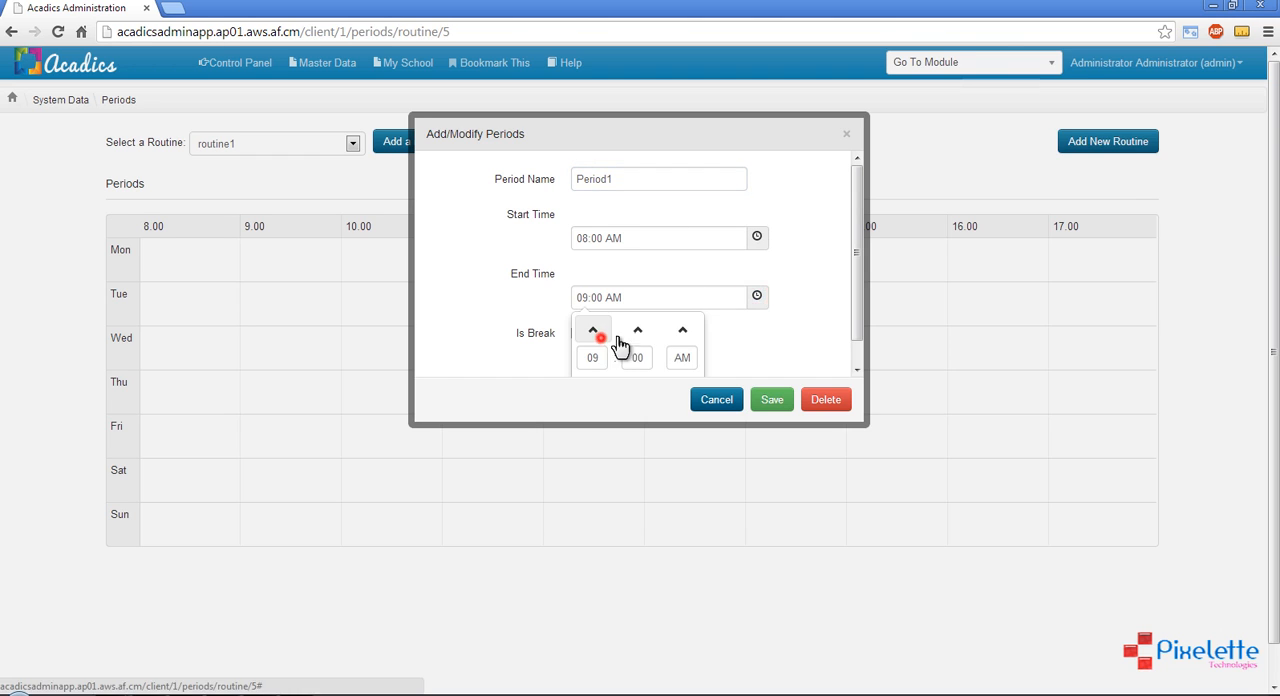
pyautogui.click(808, 346)
pyautogui.scroll(-2, 808, 346)
pyautogui.scroll(1, 808, 346)
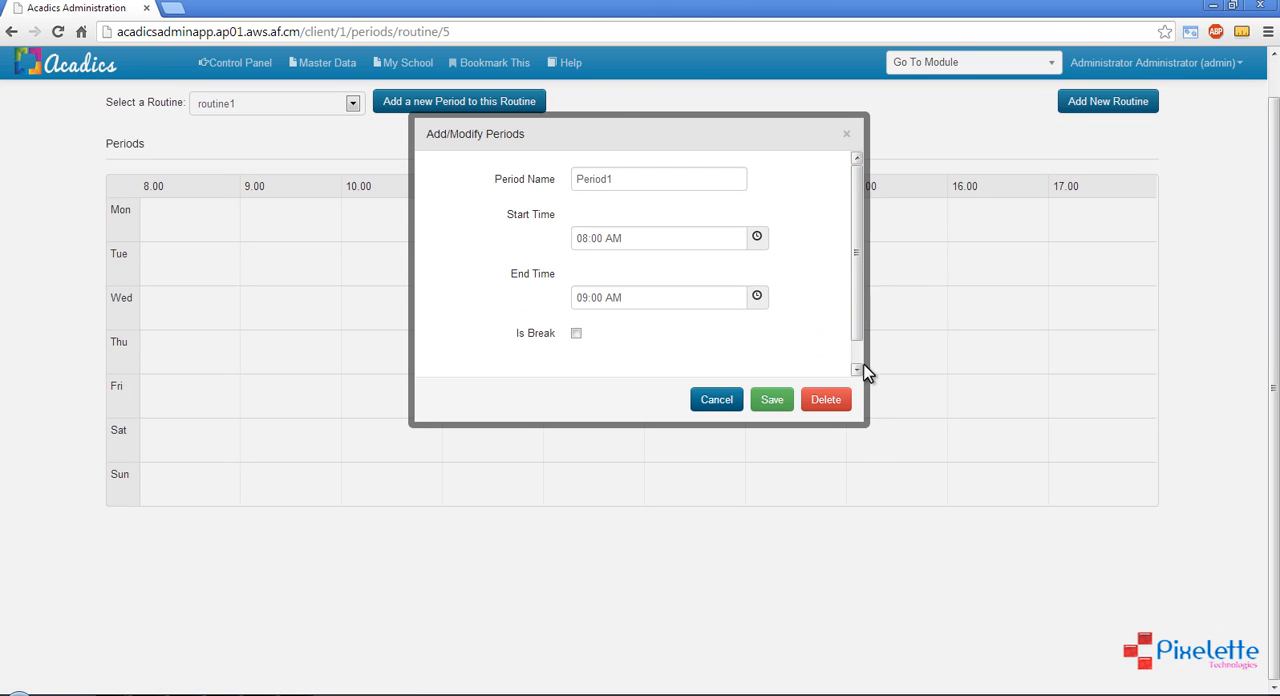
pyautogui.moveTo(857, 333); pyautogui.dragTo(857, 327)
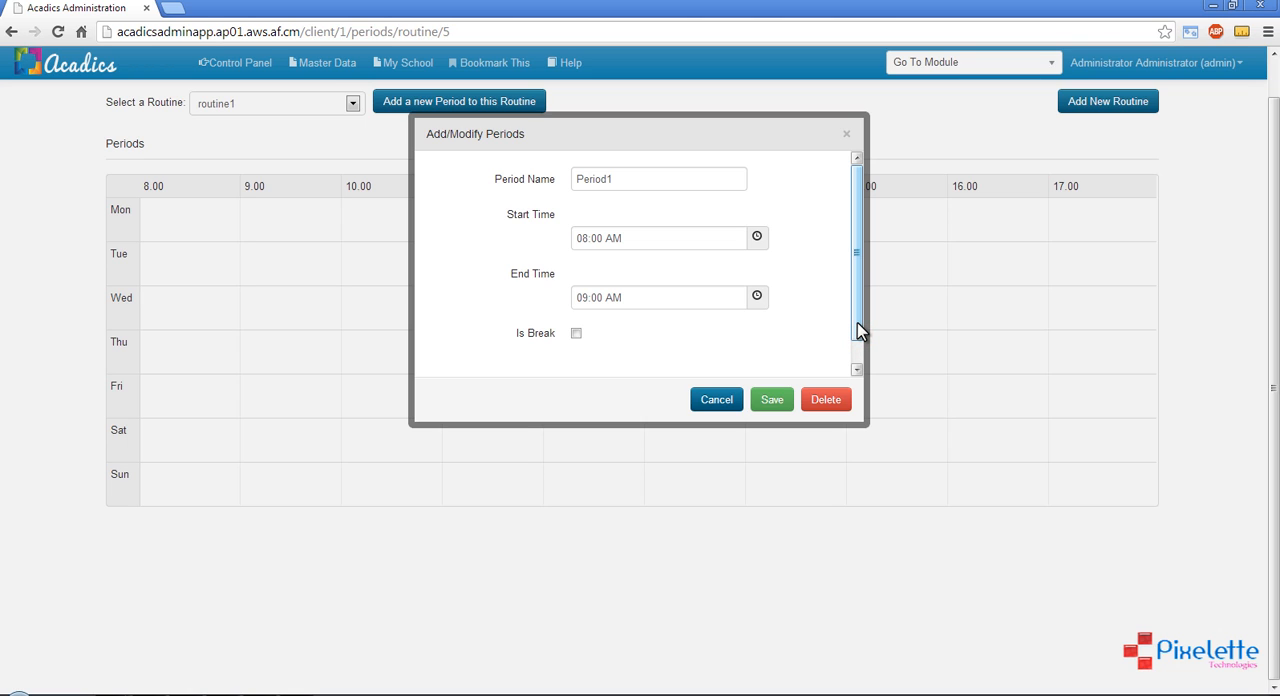
pyautogui.moveTo(858, 325); pyautogui.dragTo(861, 299)
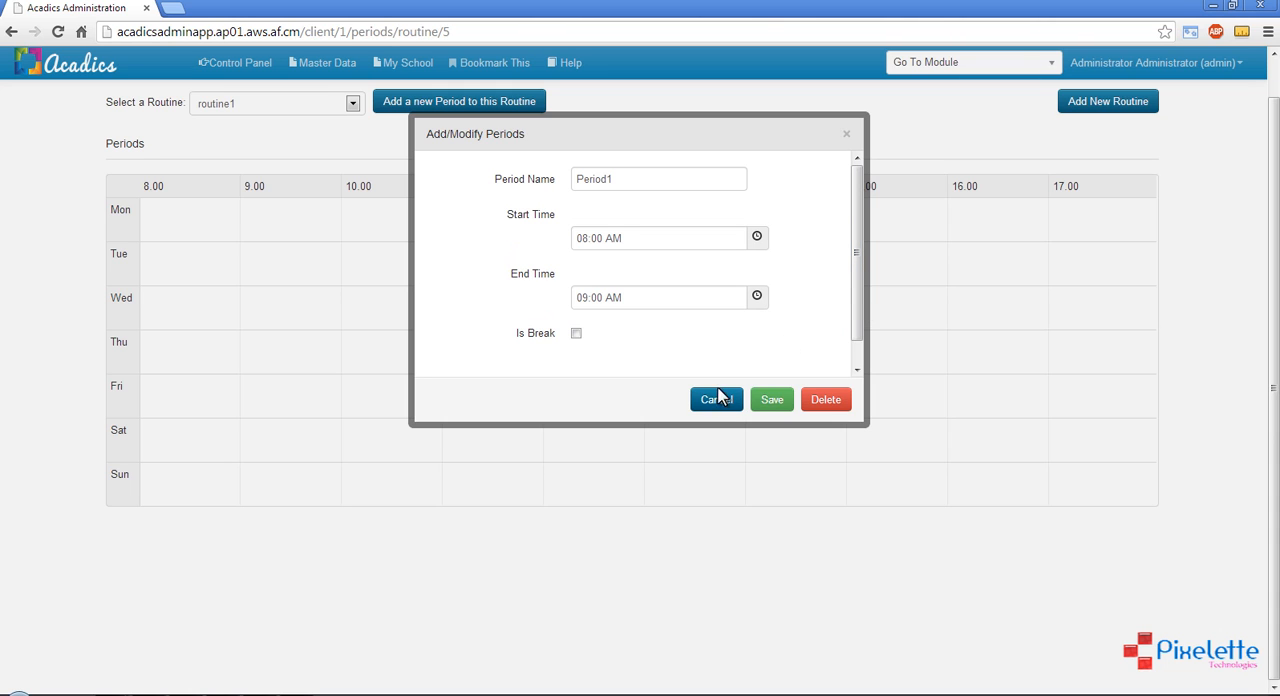
pyautogui.click(768, 410)
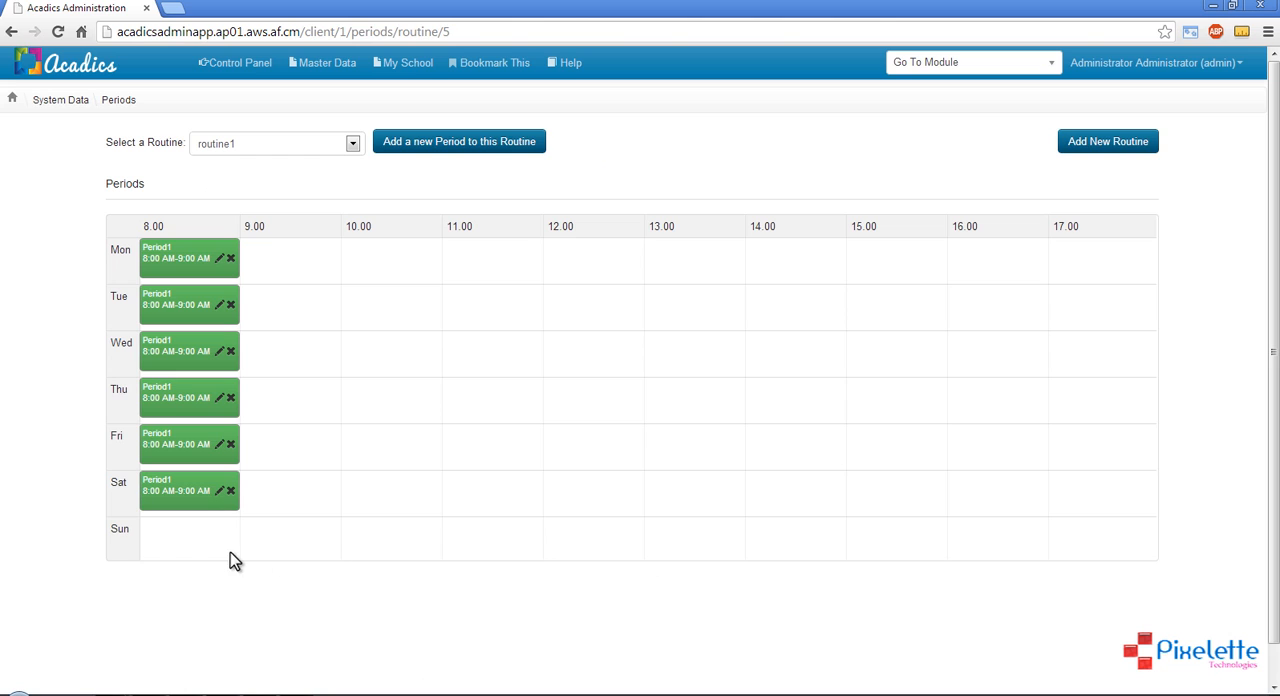
pyautogui.doubleClick(129, 532)
pyautogui.click(76, 546)
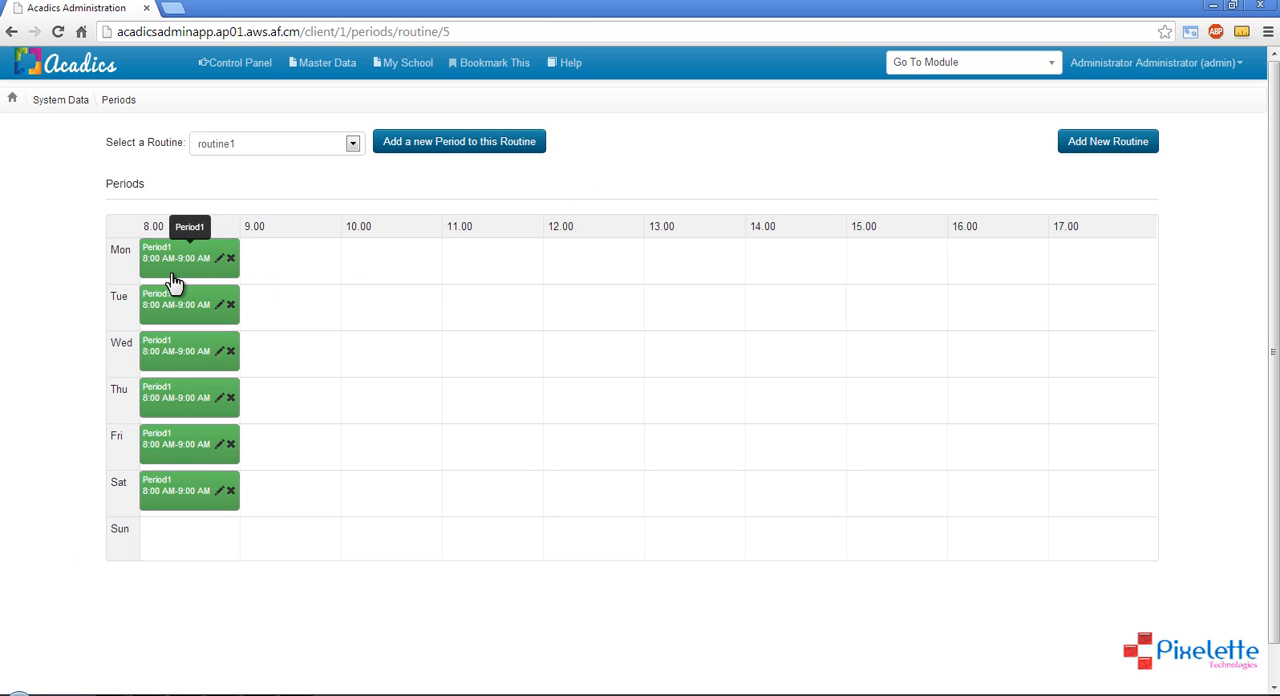
# Add a second period named Period2 to routine1, running from 09:00 AM to 10:00 AM, and save it
pyautogui.click(494, 148)
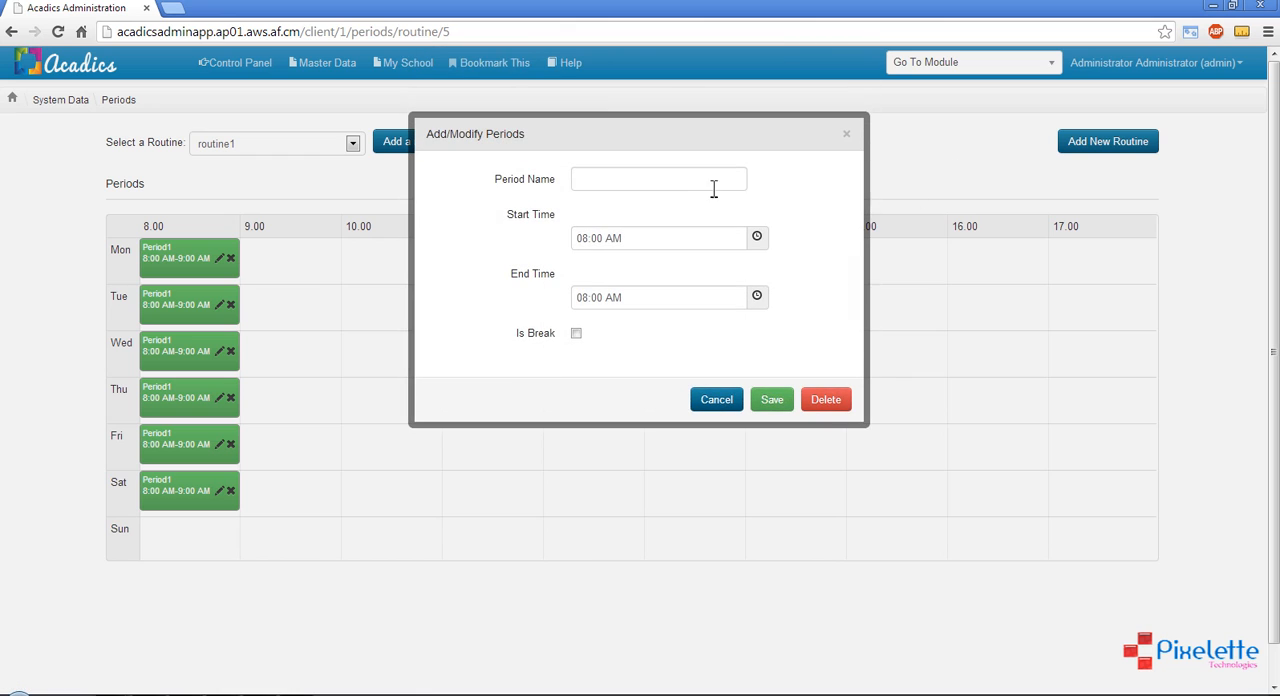
pyautogui.click(682, 183)
pyautogui.write('Period2')
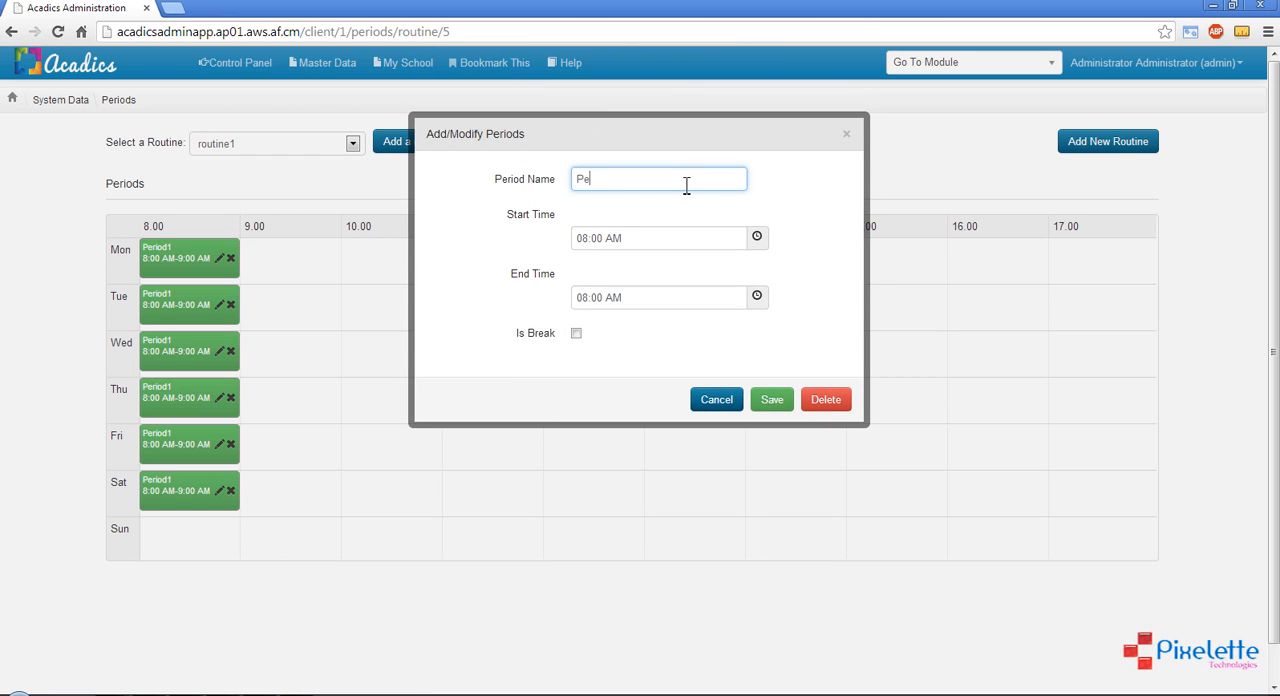
pyautogui.click(757, 238)
pyautogui.click(596, 272)
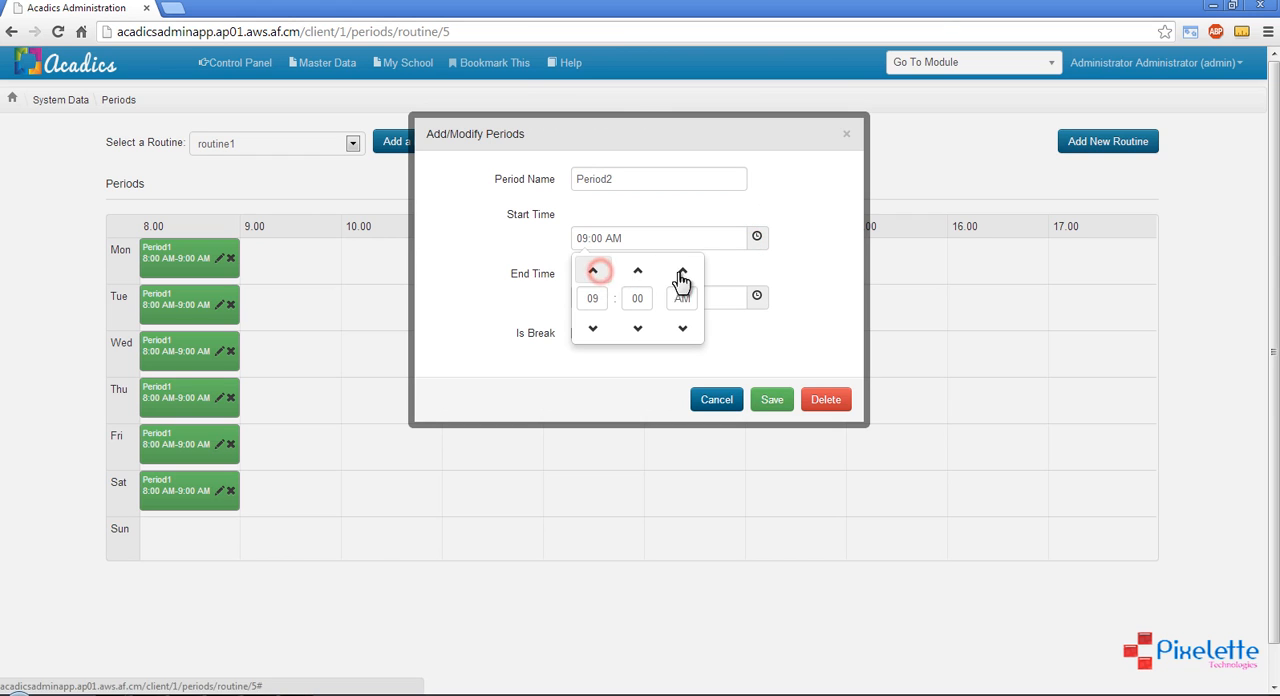
pyautogui.click(786, 270)
pyautogui.click(757, 298)
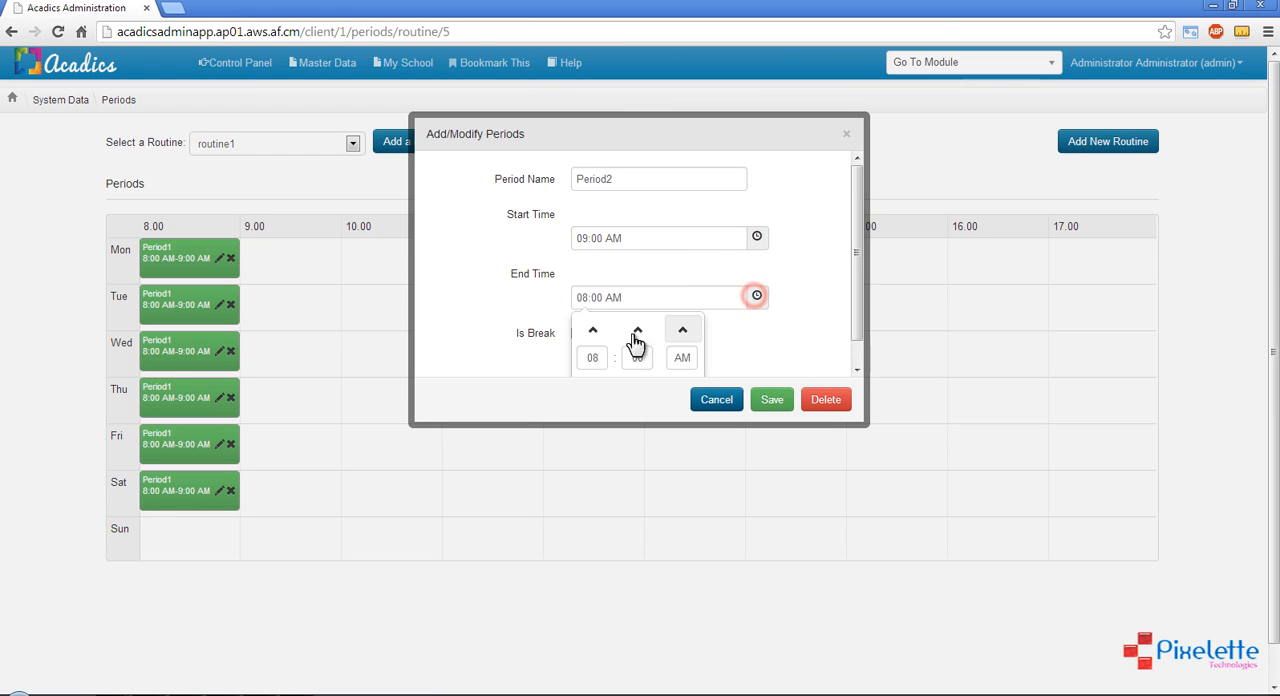
pyautogui.click(591, 330)
pyautogui.click(591, 330)
pyautogui.click(826, 322)
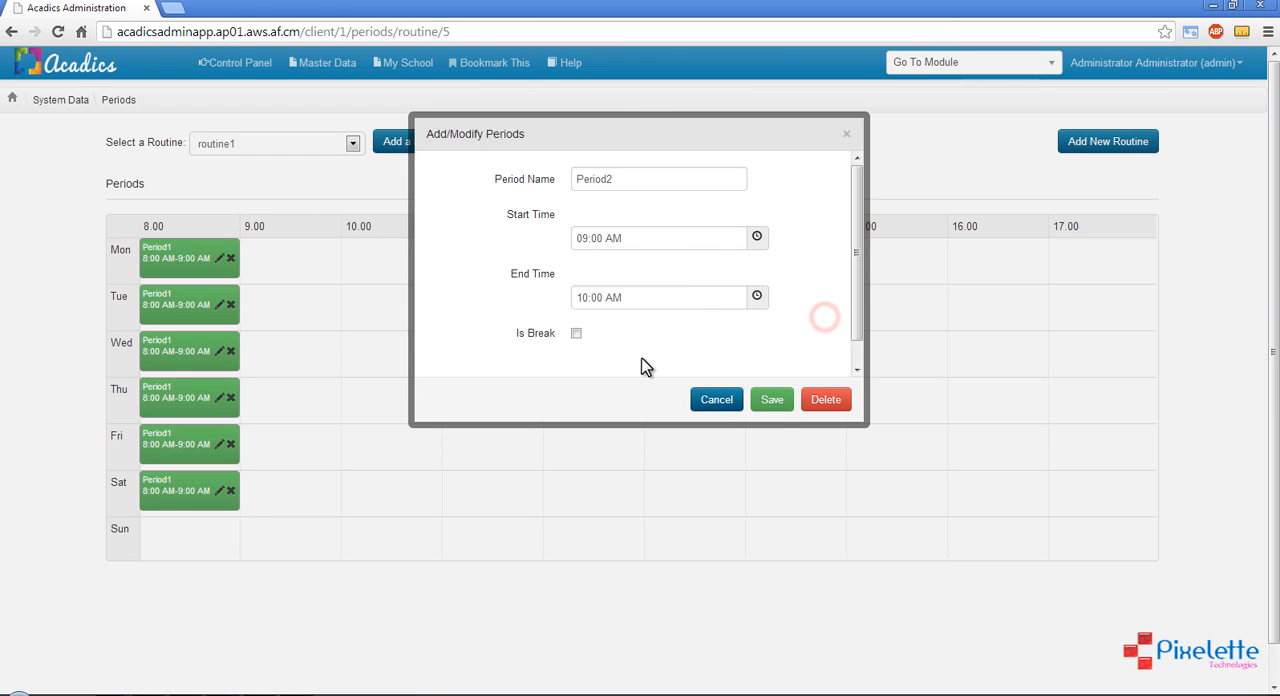
pyautogui.click(771, 403)
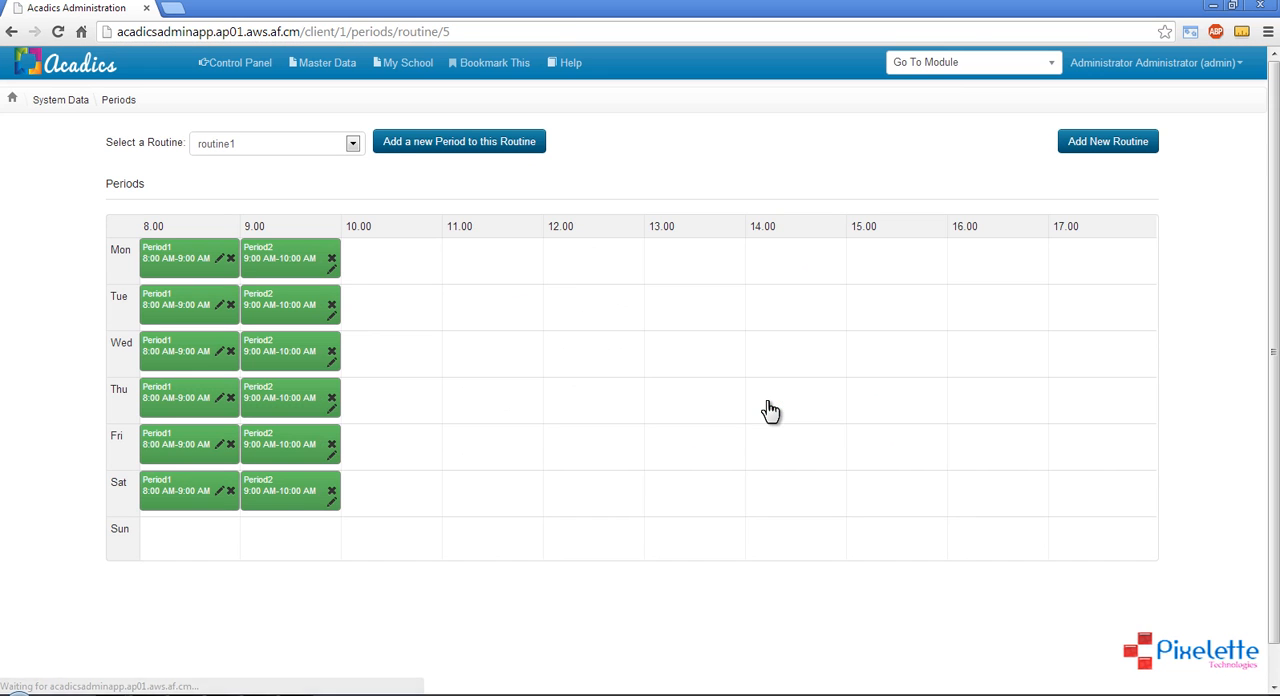
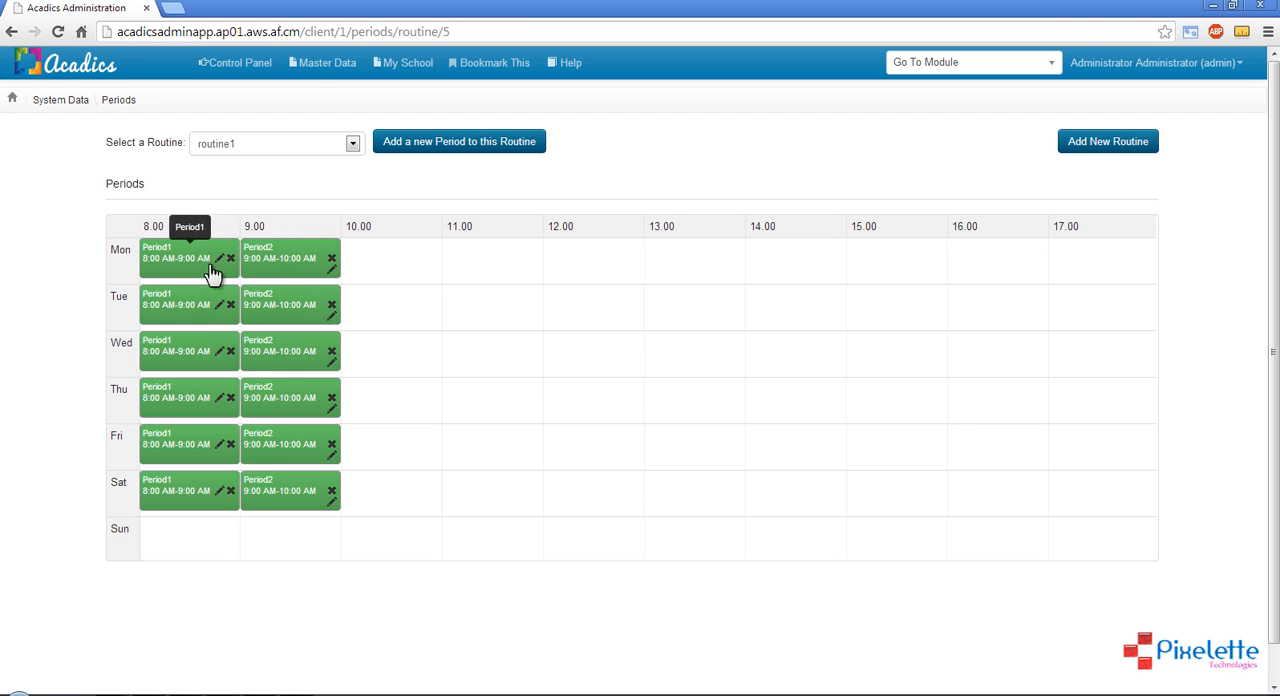
# Start a new period in routine1 named Break01, mark it as a break and set its start time to 10:00 AM
pyautogui.click(470, 166)
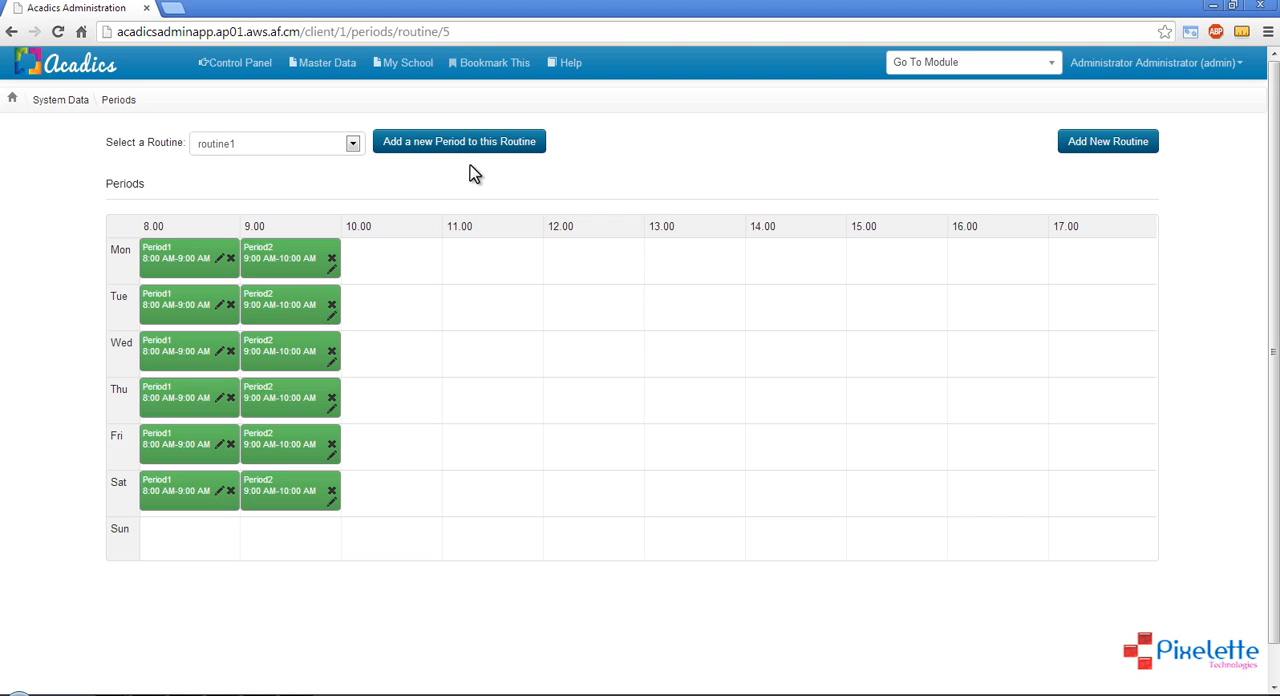
pyautogui.click(409, 147)
pyautogui.click(627, 173)
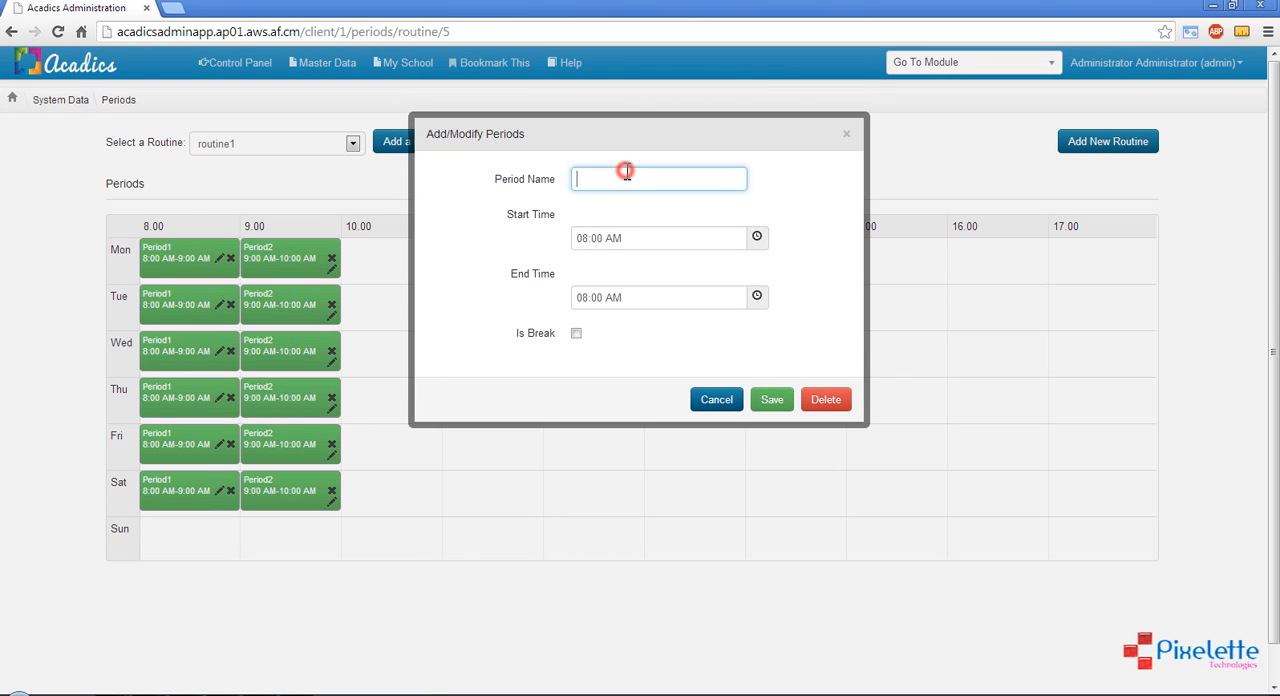
pyautogui.write('Break01')
pyautogui.click(576, 333)
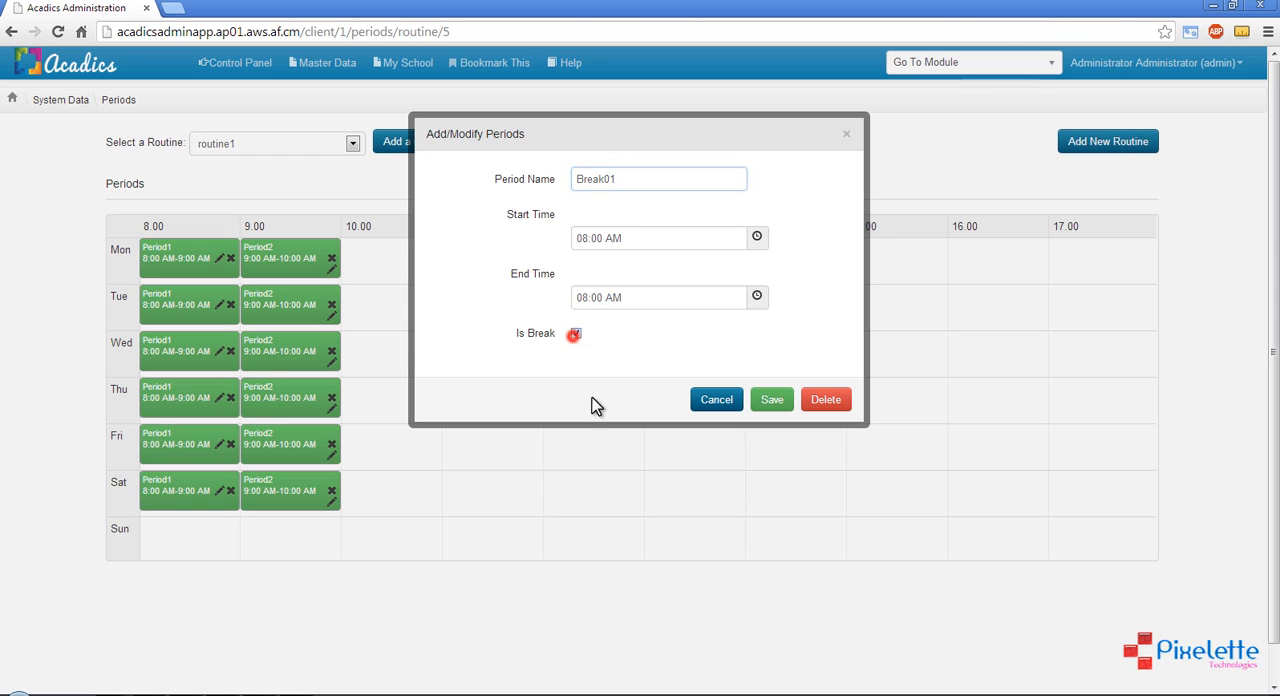
pyautogui.click(757, 237)
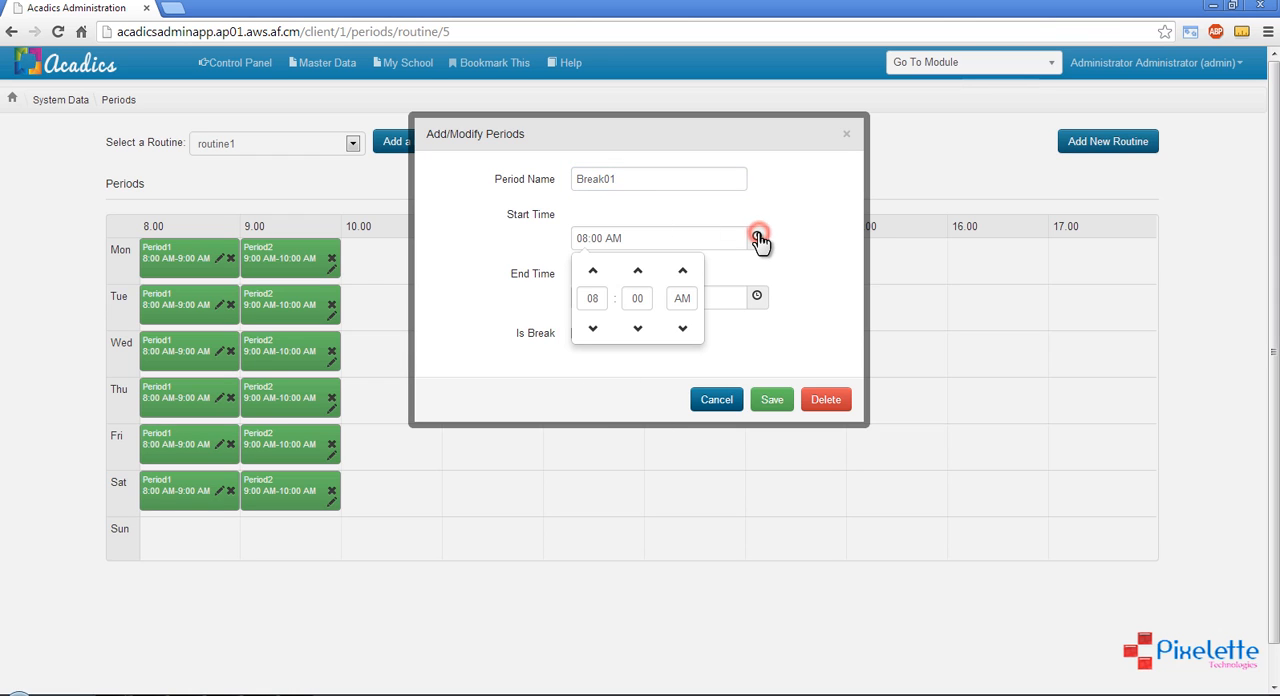
pyautogui.click(592, 270)
pyautogui.click(592, 270)
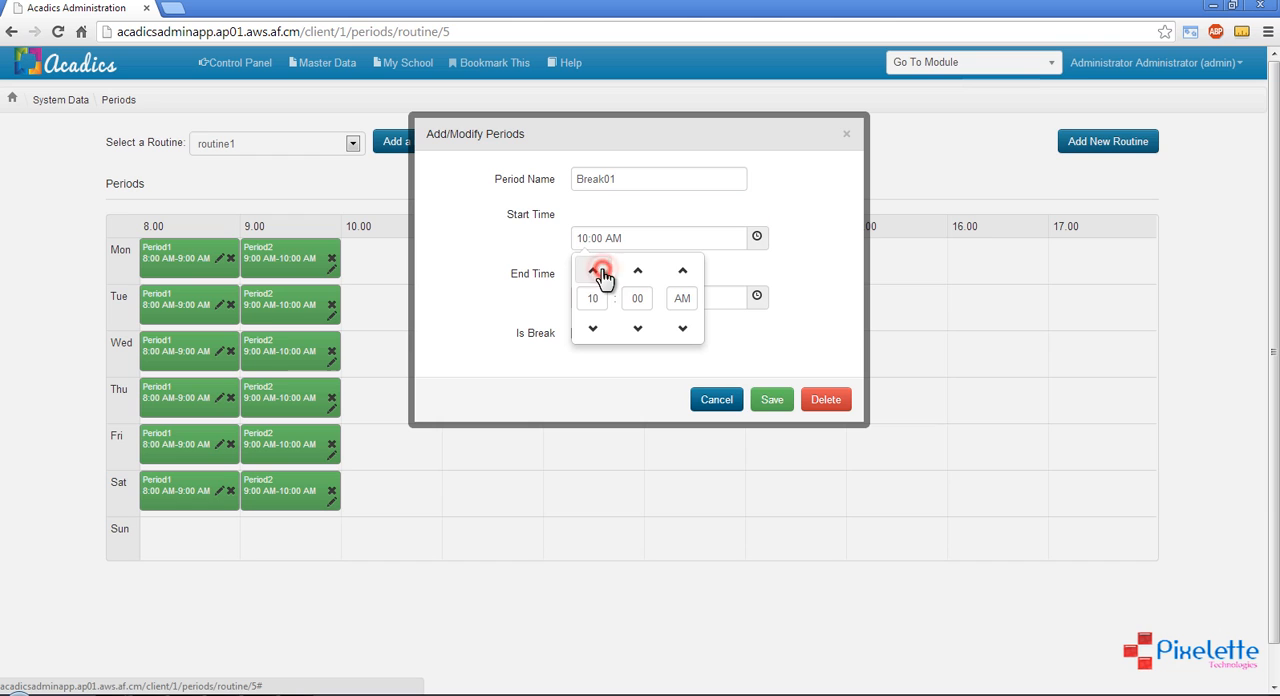
pyautogui.click(761, 348)
# Set the end time of Break01 to 10:30 AM and save the break
pyautogui.click(757, 296)
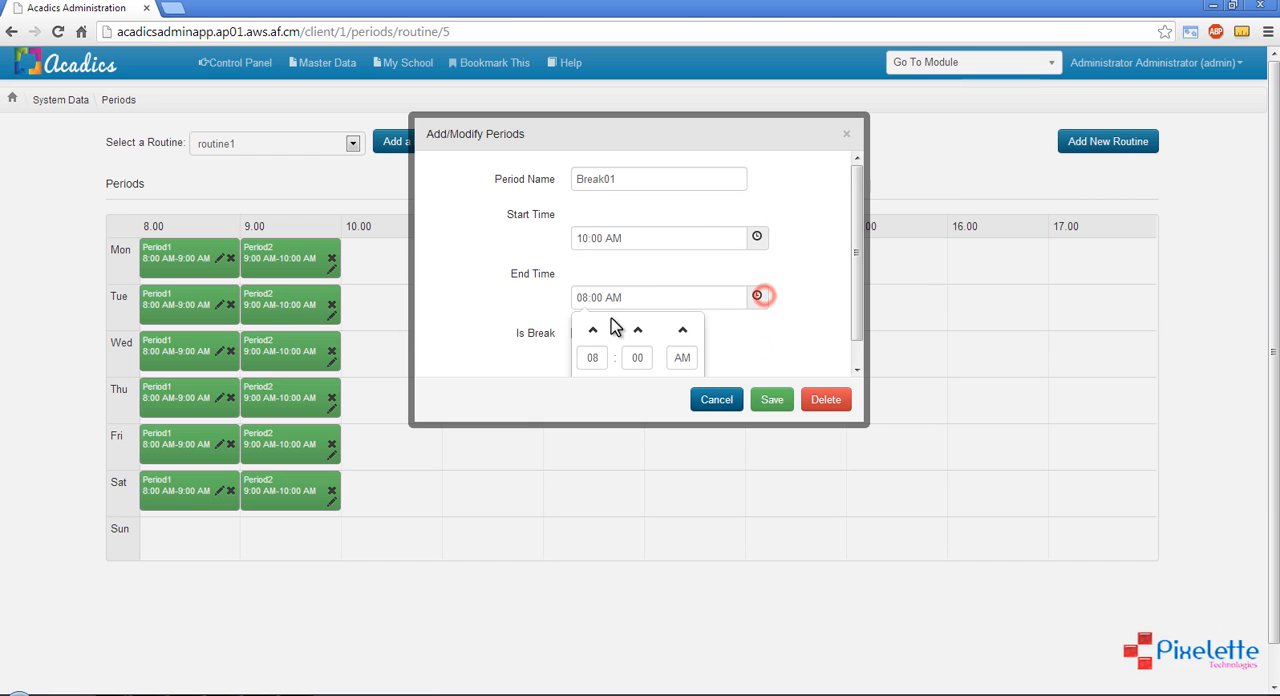
pyautogui.click(597, 330)
pyautogui.click(597, 330)
pyautogui.click(597, 330)
pyautogui.scroll(-2, 771, 334)
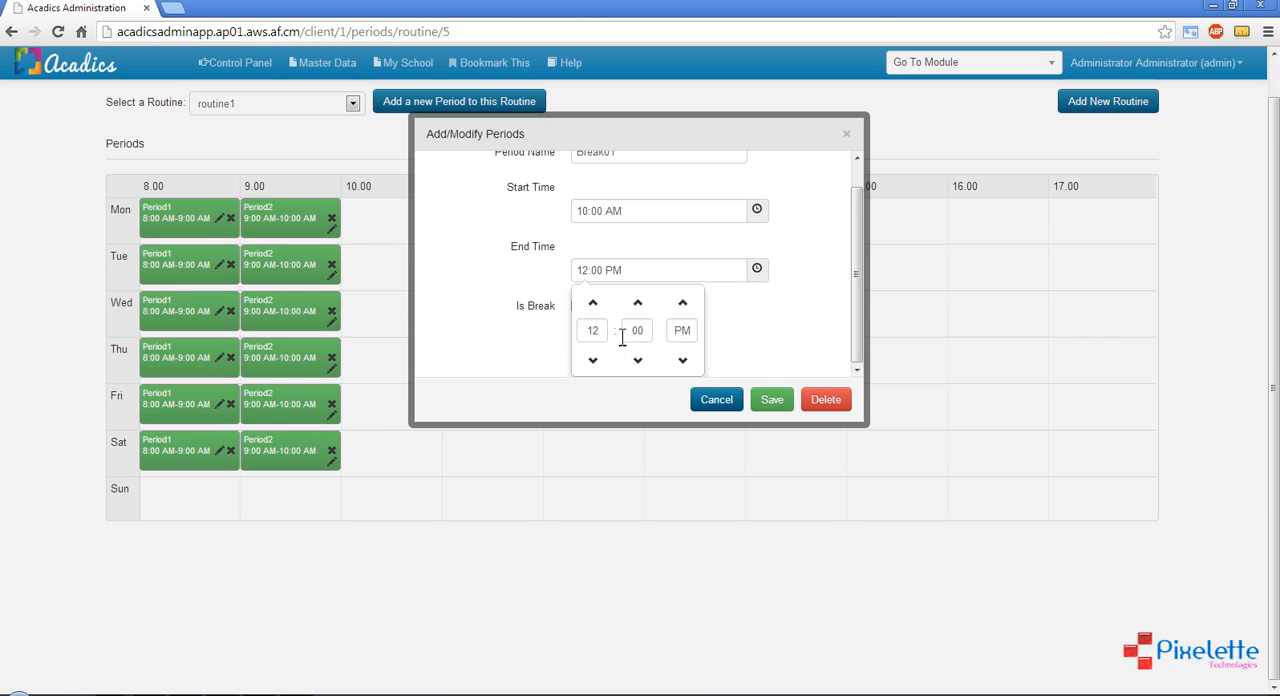
pyautogui.click(594, 360)
pyautogui.click(594, 360)
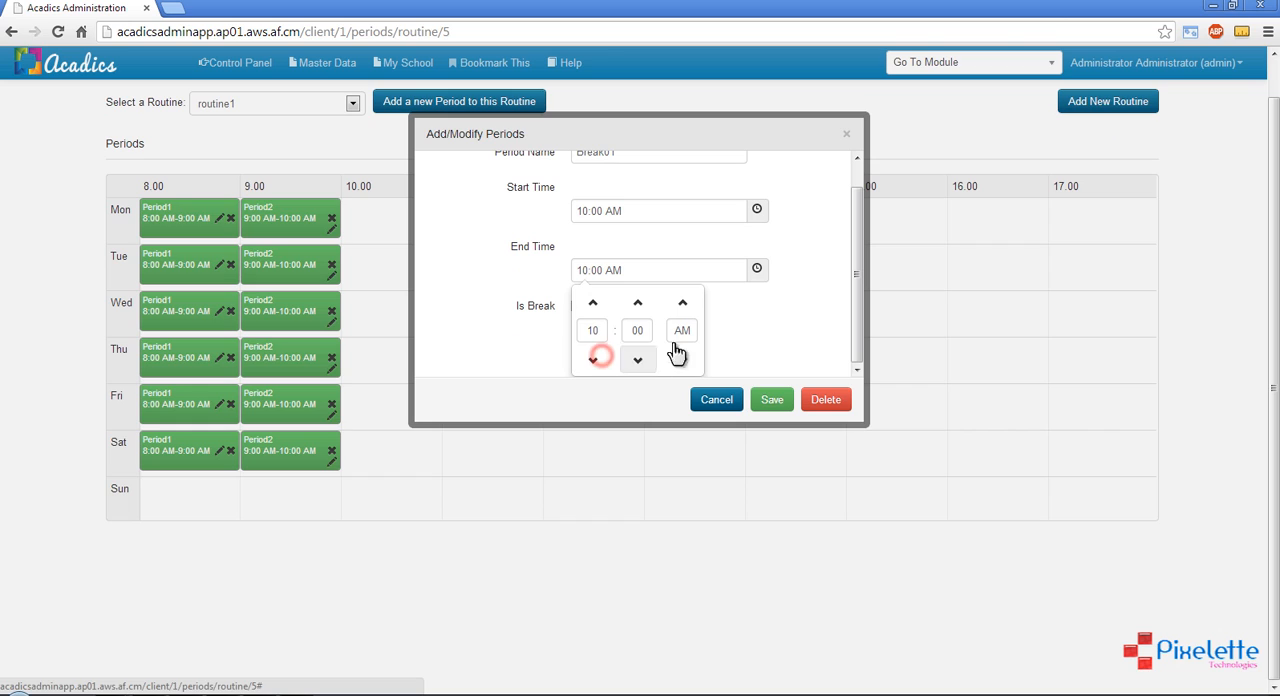
pyautogui.click(632, 330)
pyautogui.write('30')
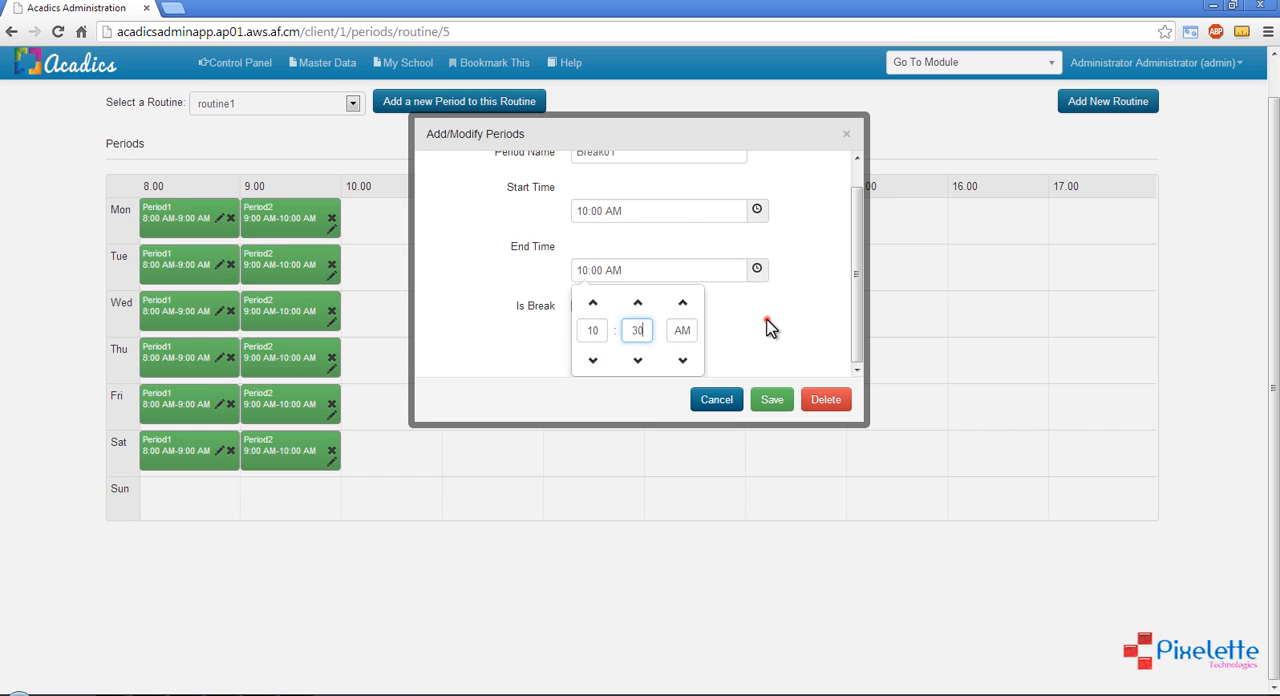
pyautogui.click(767, 324)
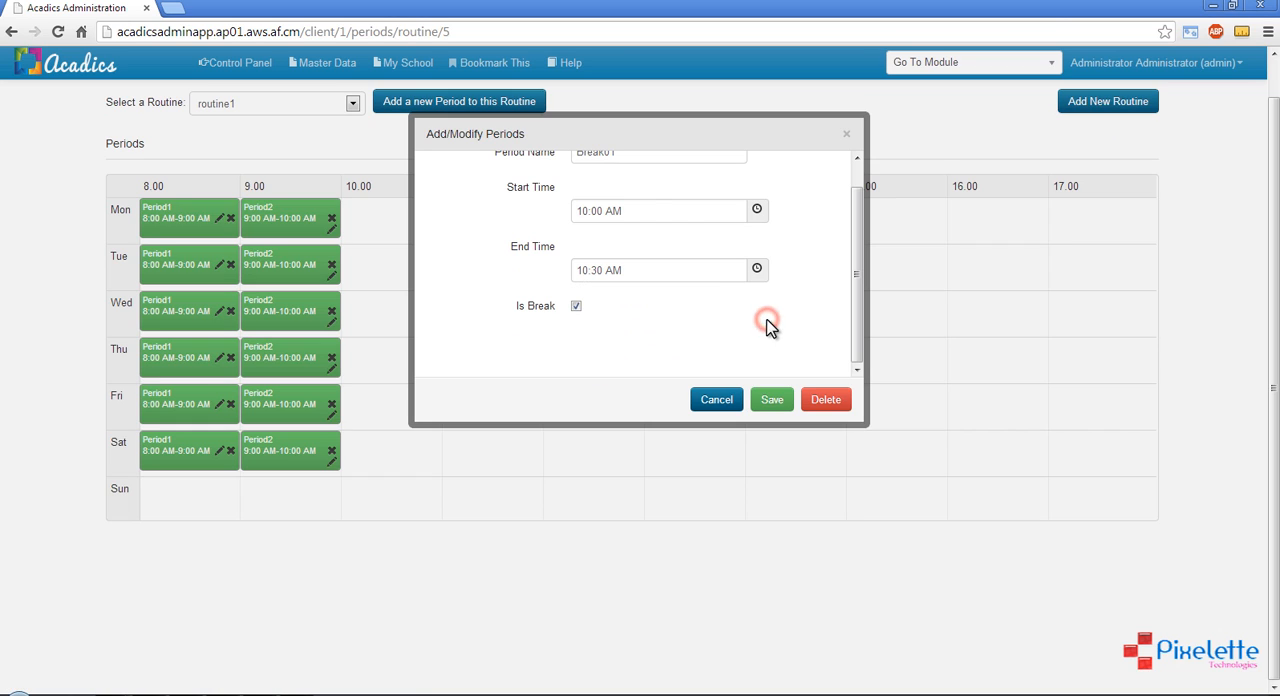
pyautogui.click(772, 402)
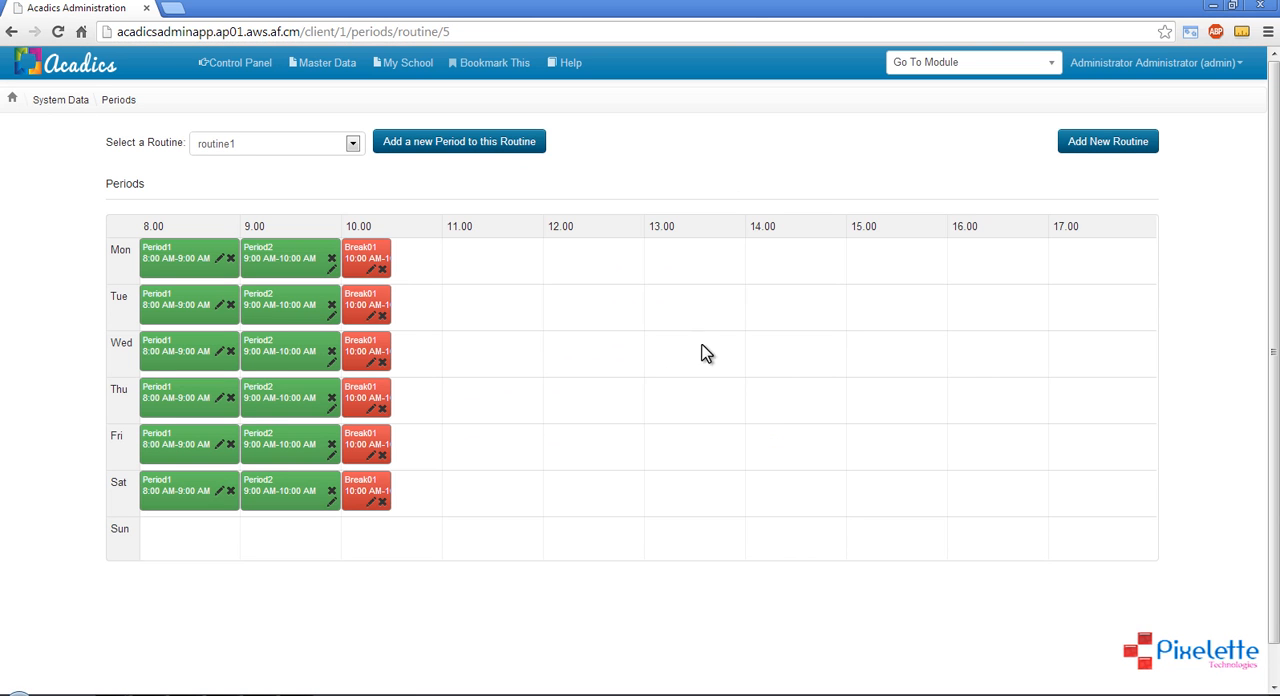
# Start another period in routine1 named Period3 and set its start time to 10:30 AM
pyautogui.click(370, 556)
pyautogui.click(476, 145)
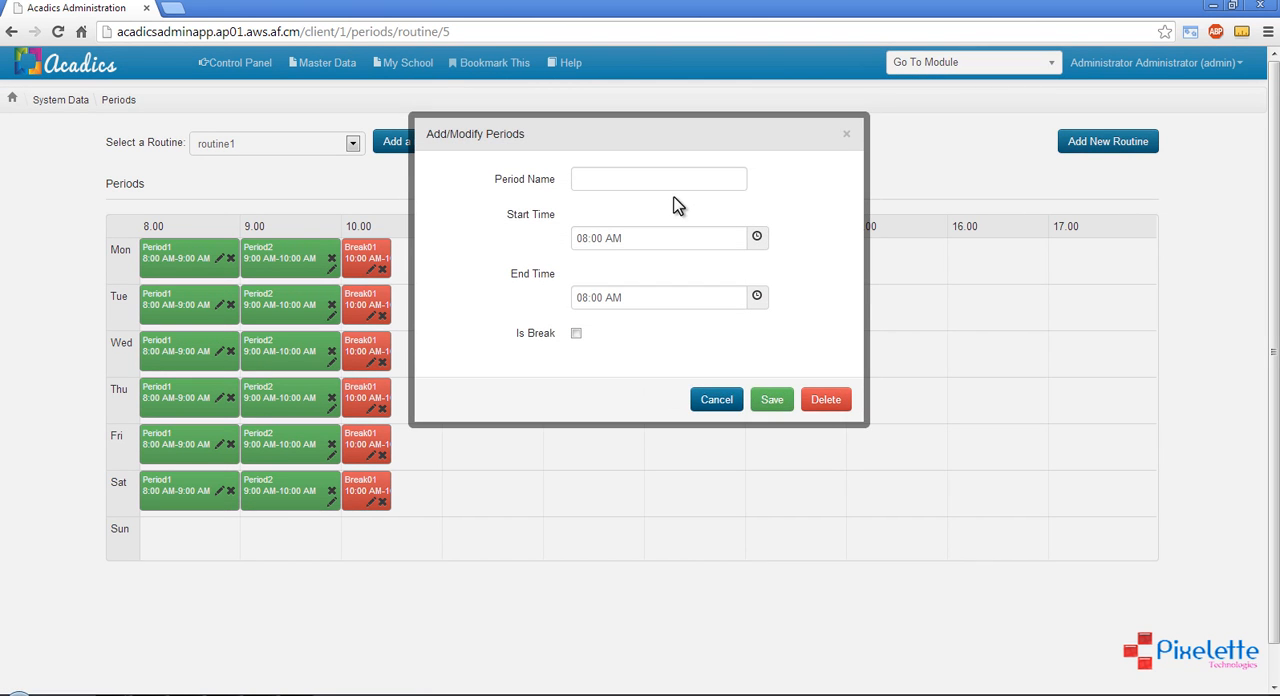
pyautogui.click(660, 182)
pyautogui.write('Period3')
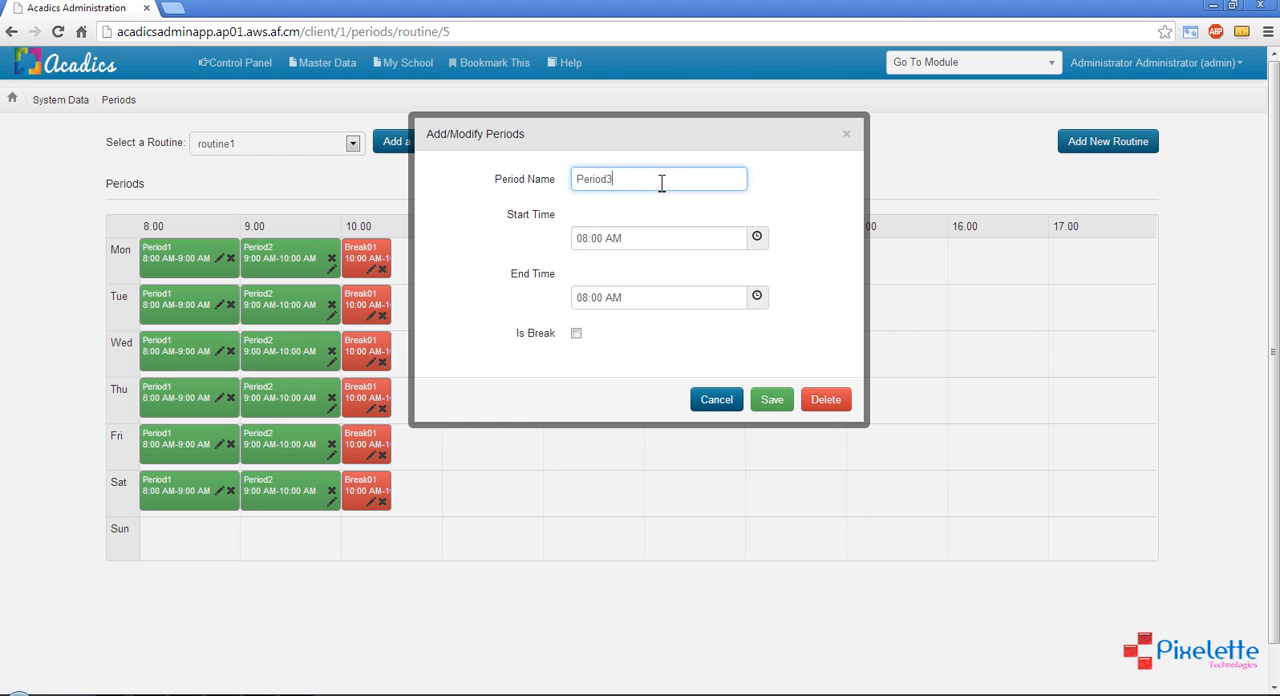
pyautogui.click(757, 239)
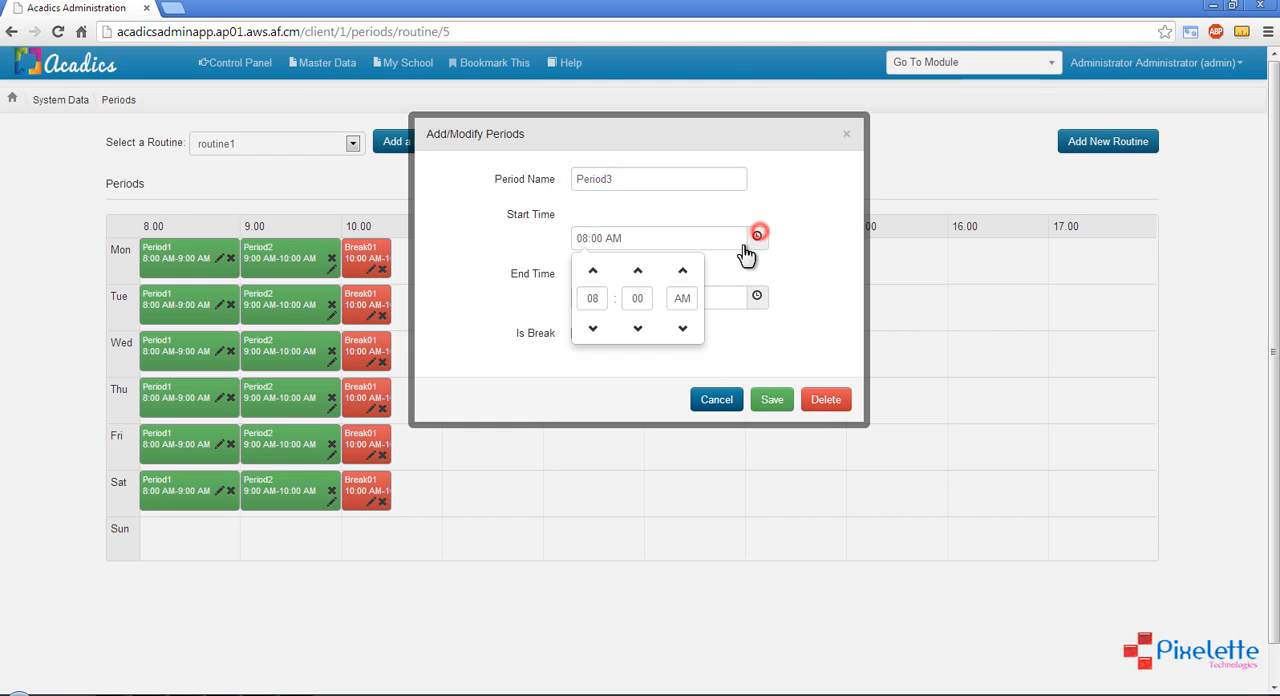
pyautogui.doubleClick(597, 298)
pyautogui.write('1')
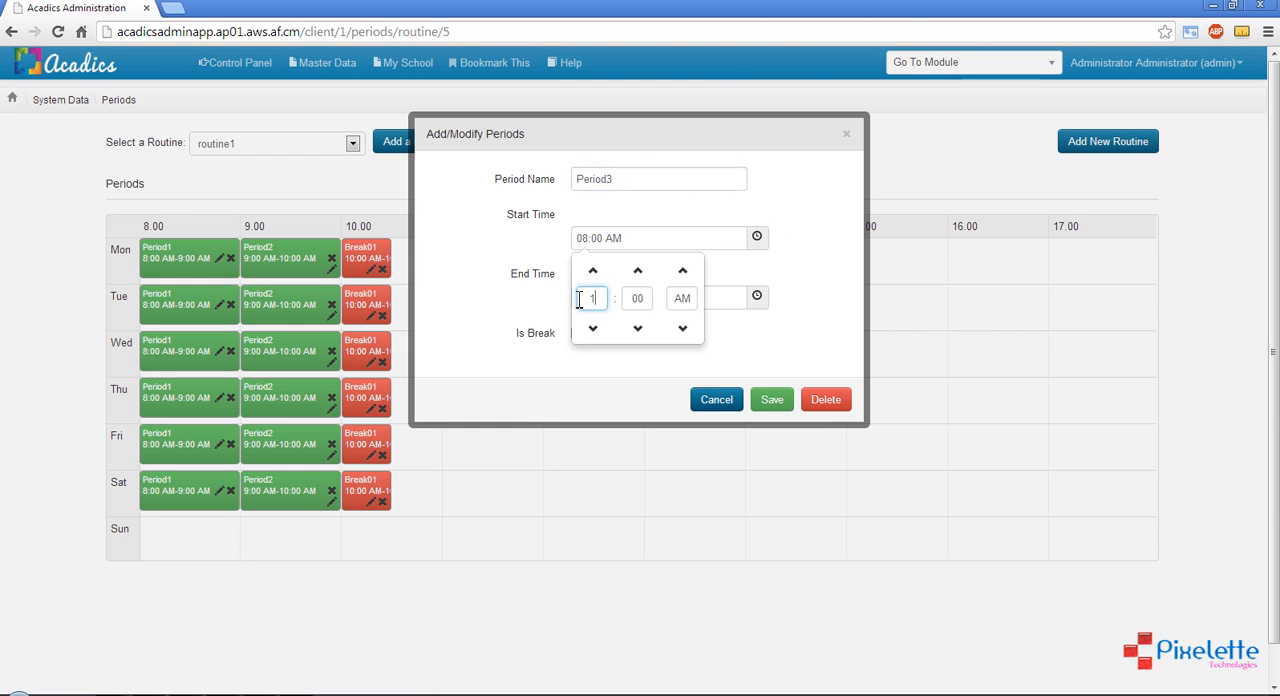
pyautogui.write('0')
pyautogui.doubleClick(649, 298)
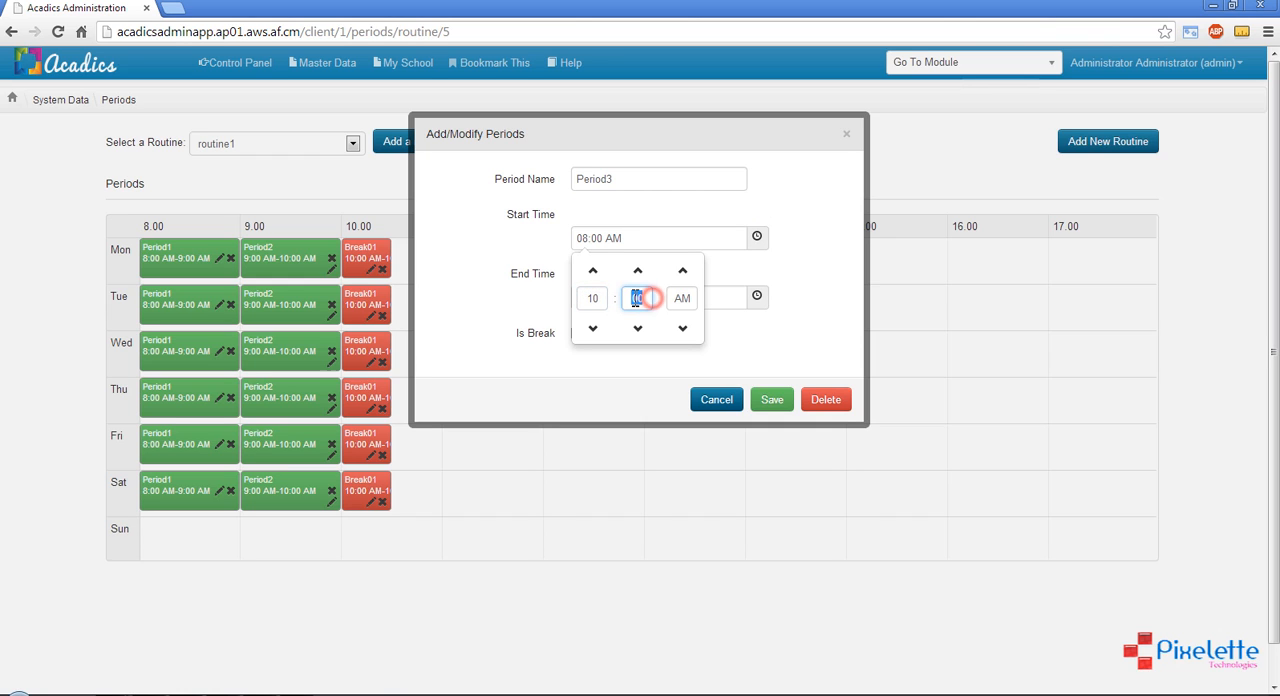
pyautogui.write('30')
pyautogui.click(815, 280)
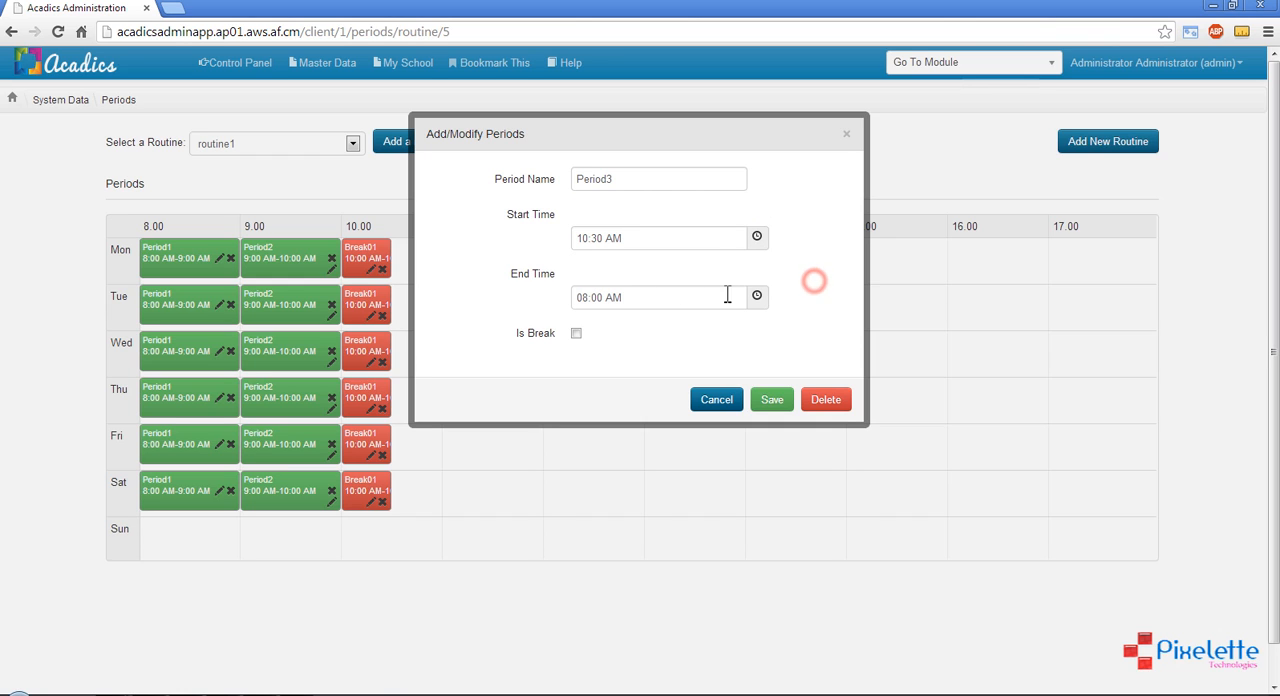
# Set the end time of Period3 to 12:00 PM and save the period
pyautogui.click(757, 298)
pyautogui.doubleClick(598, 357)
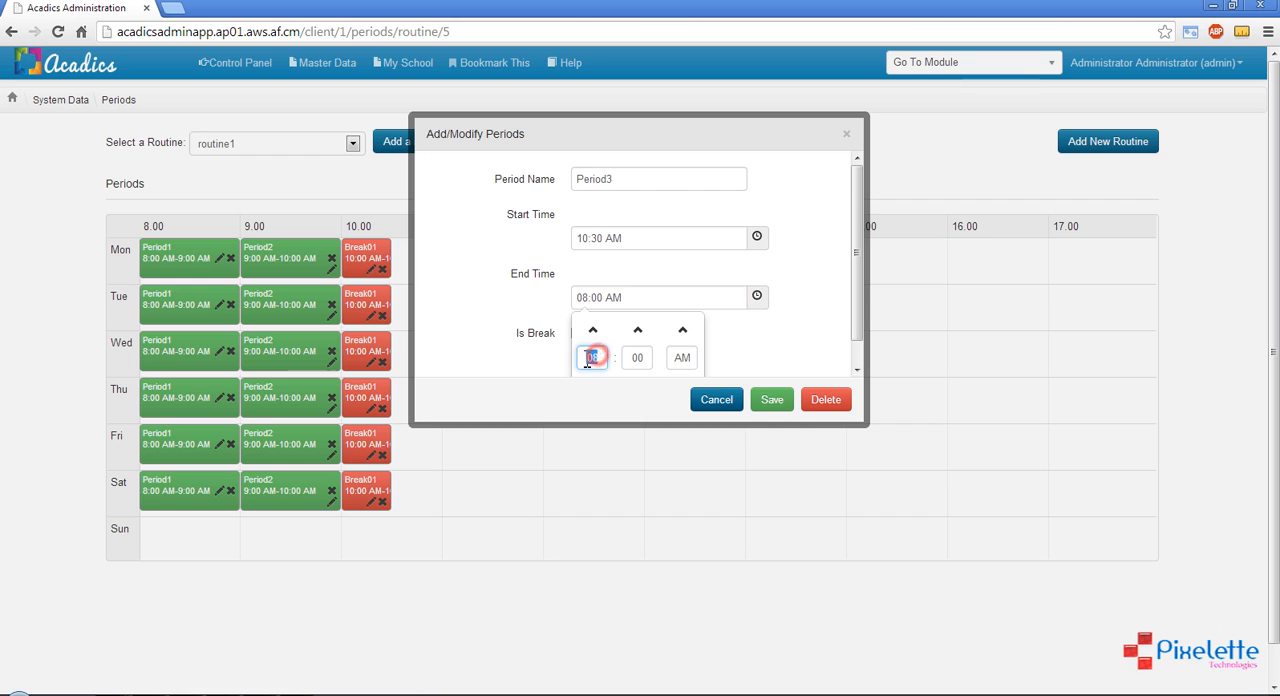
pyautogui.write('12')
pyautogui.click(682, 330)
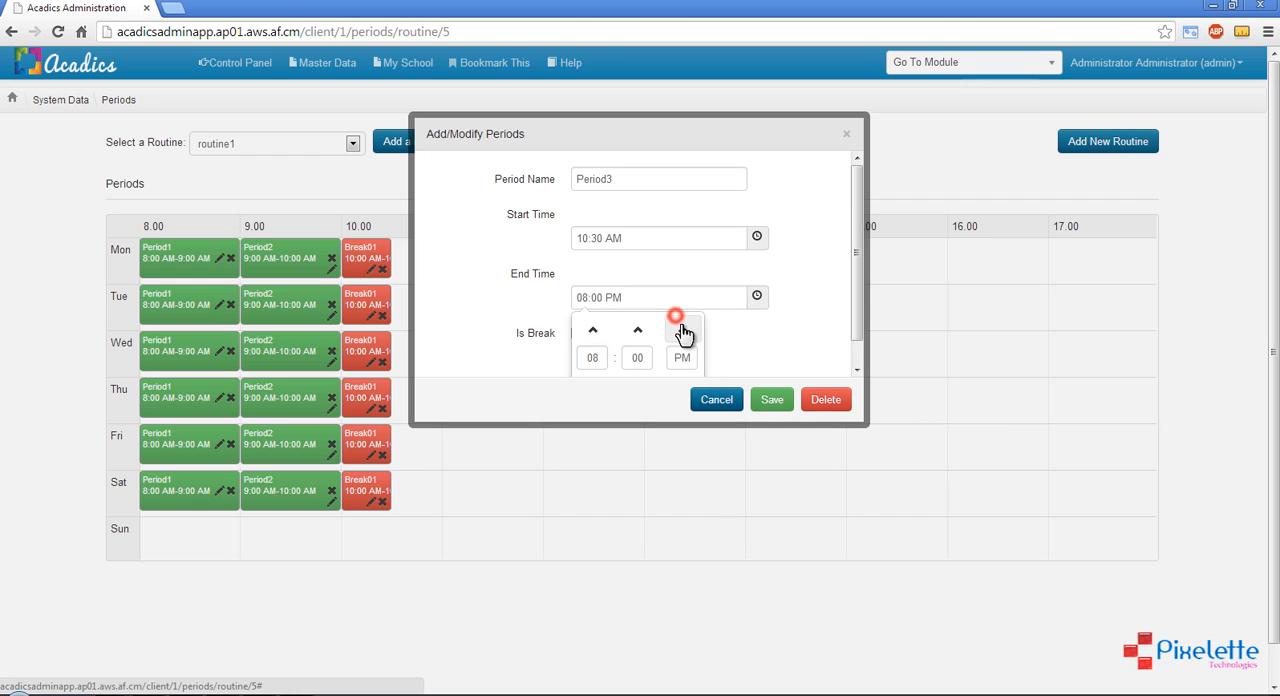
pyautogui.doubleClick(590, 358)
pyautogui.write('1')
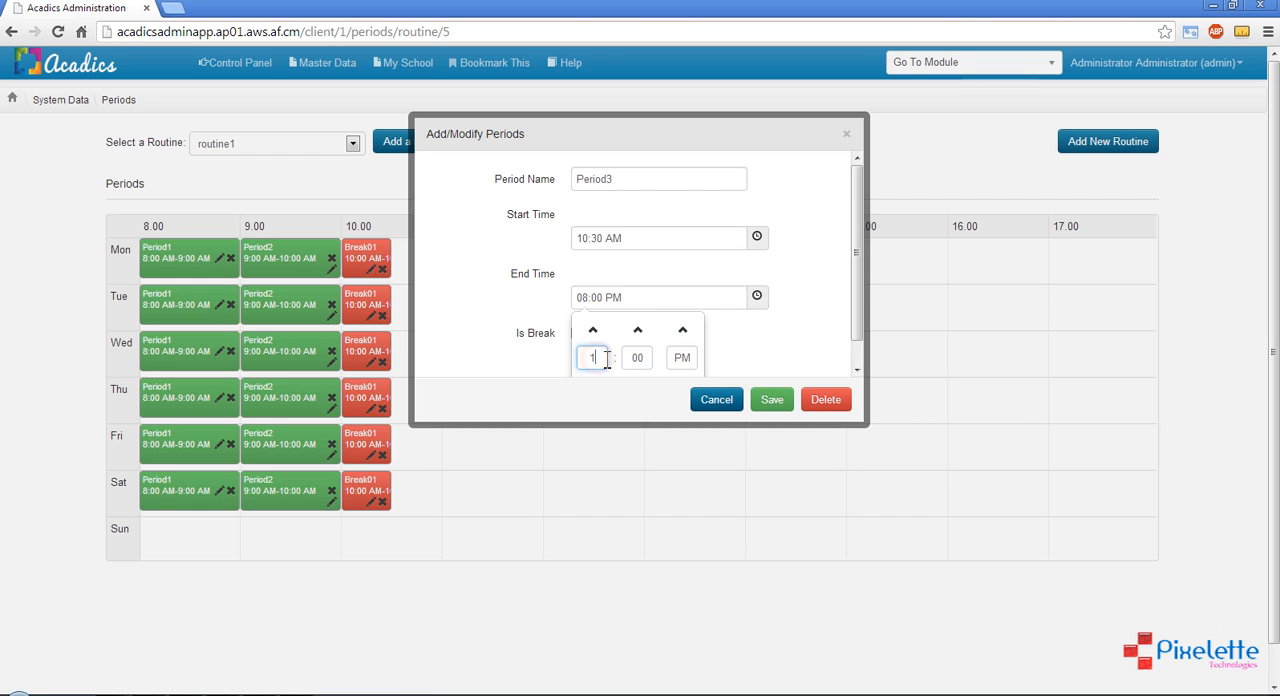
pyautogui.write('2')
pyautogui.click(772, 349)
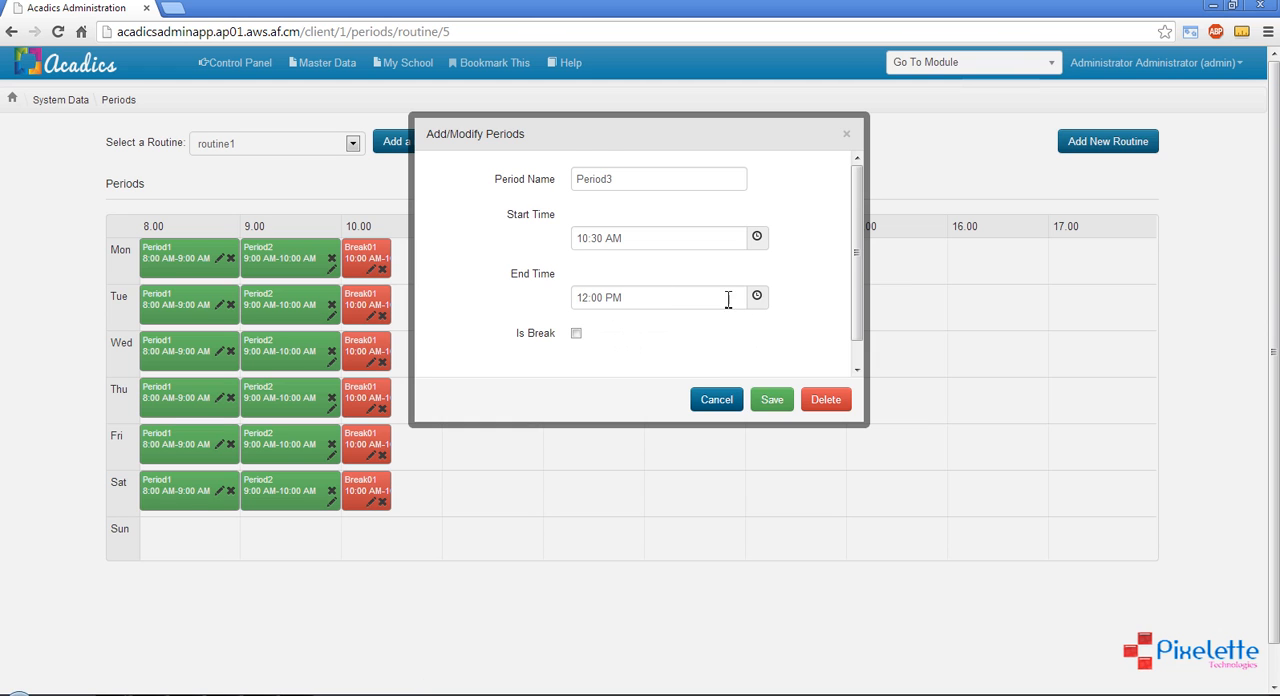
pyautogui.scroll(-1, 790, 322)
pyautogui.click(771, 399)
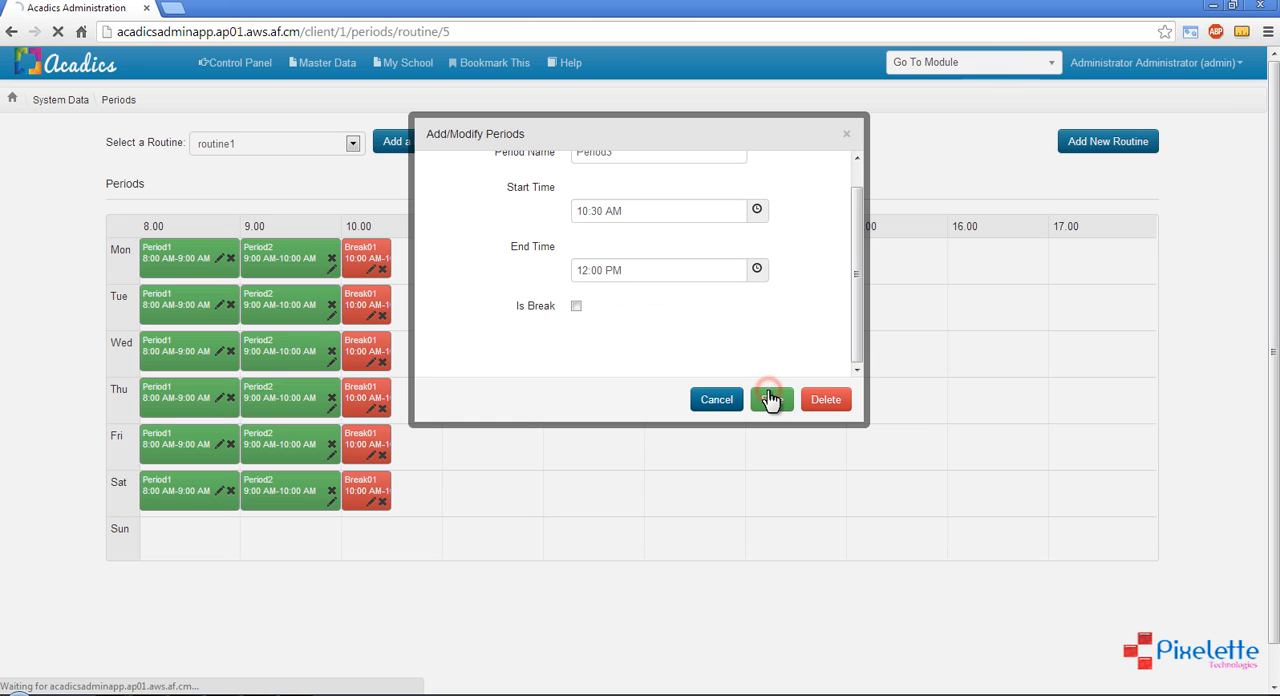
# Review the weekly period grid of routine1 from Monday through Sunday
pyautogui.scroll(-1, 772, 398)
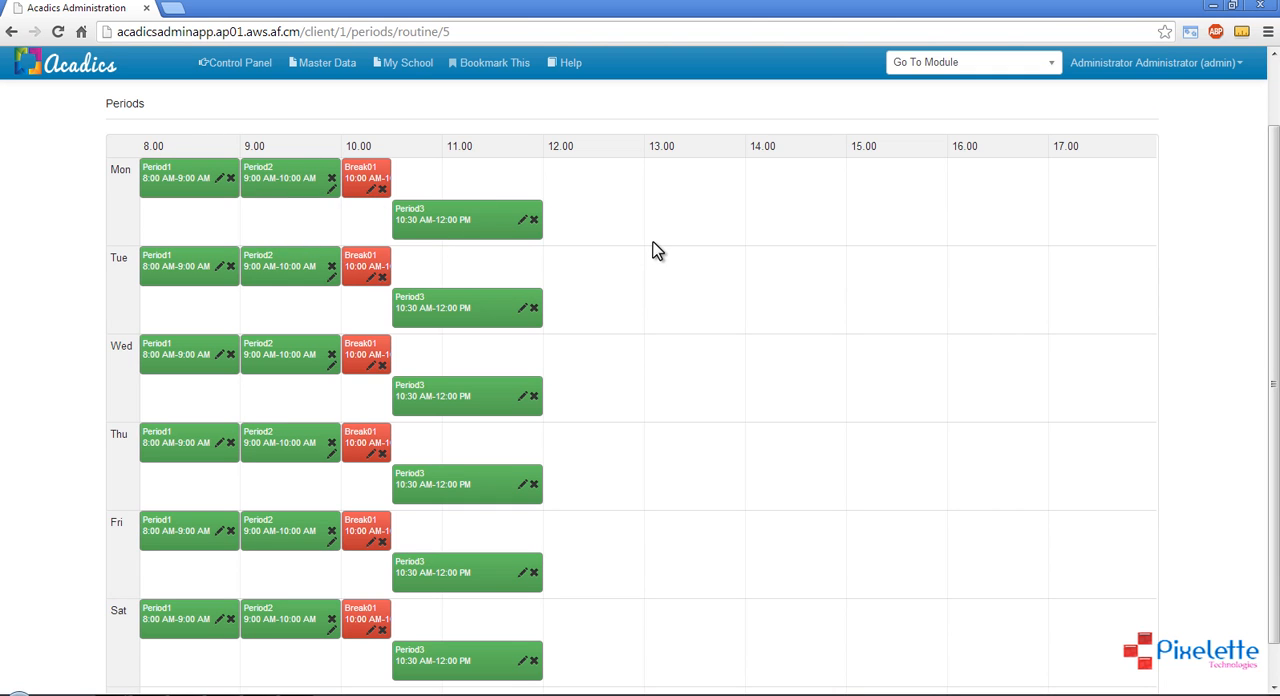
pyautogui.scroll(-1, 657, 250)
pyautogui.scroll(2, 657, 250)
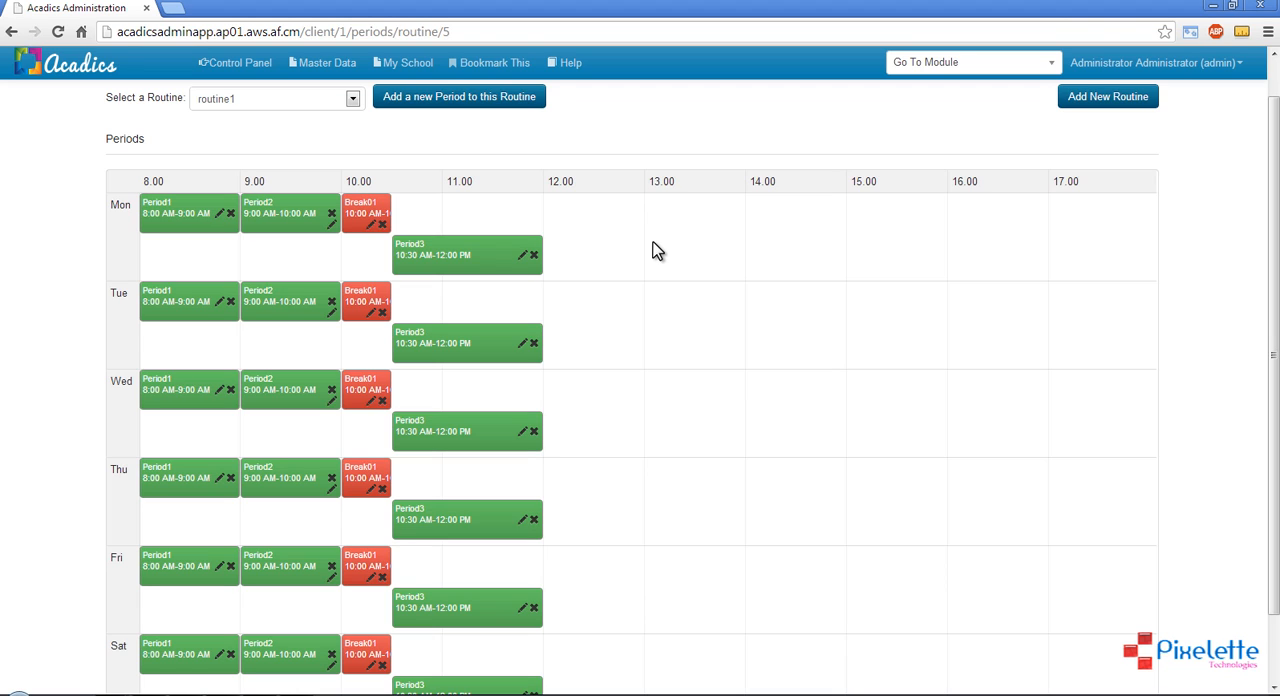
pyautogui.scroll(-1, 656, 250)
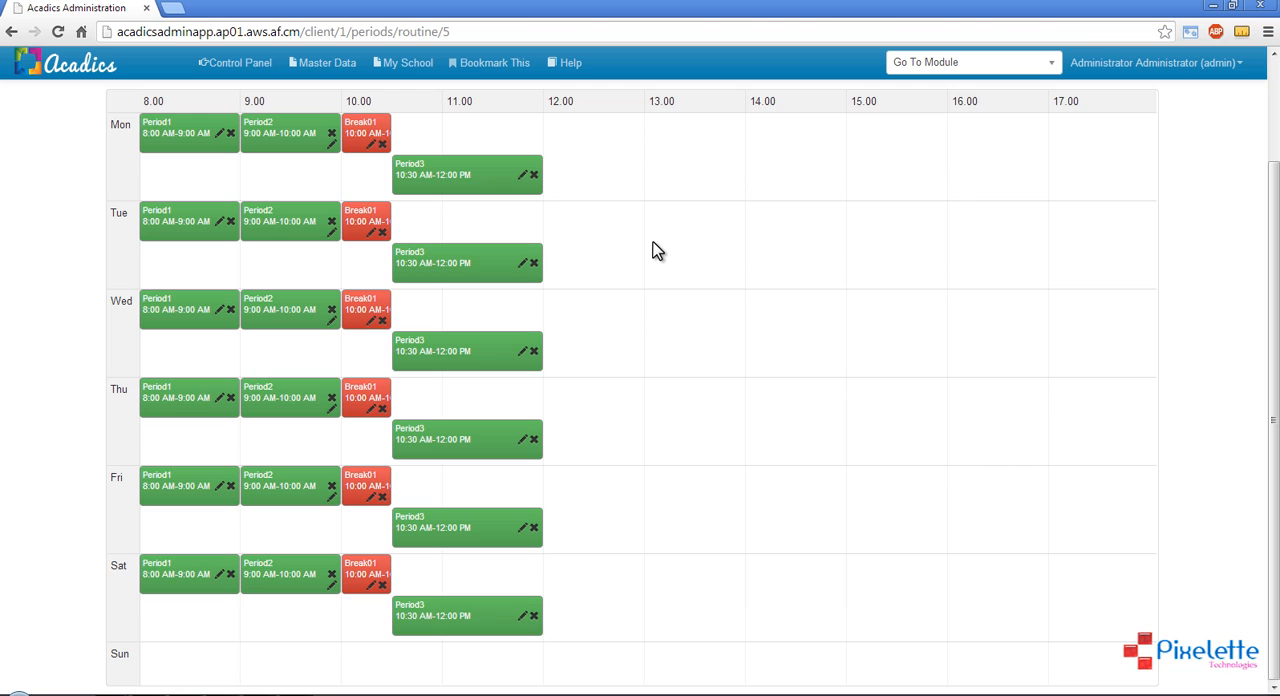
pyautogui.scroll(2, 656, 250)
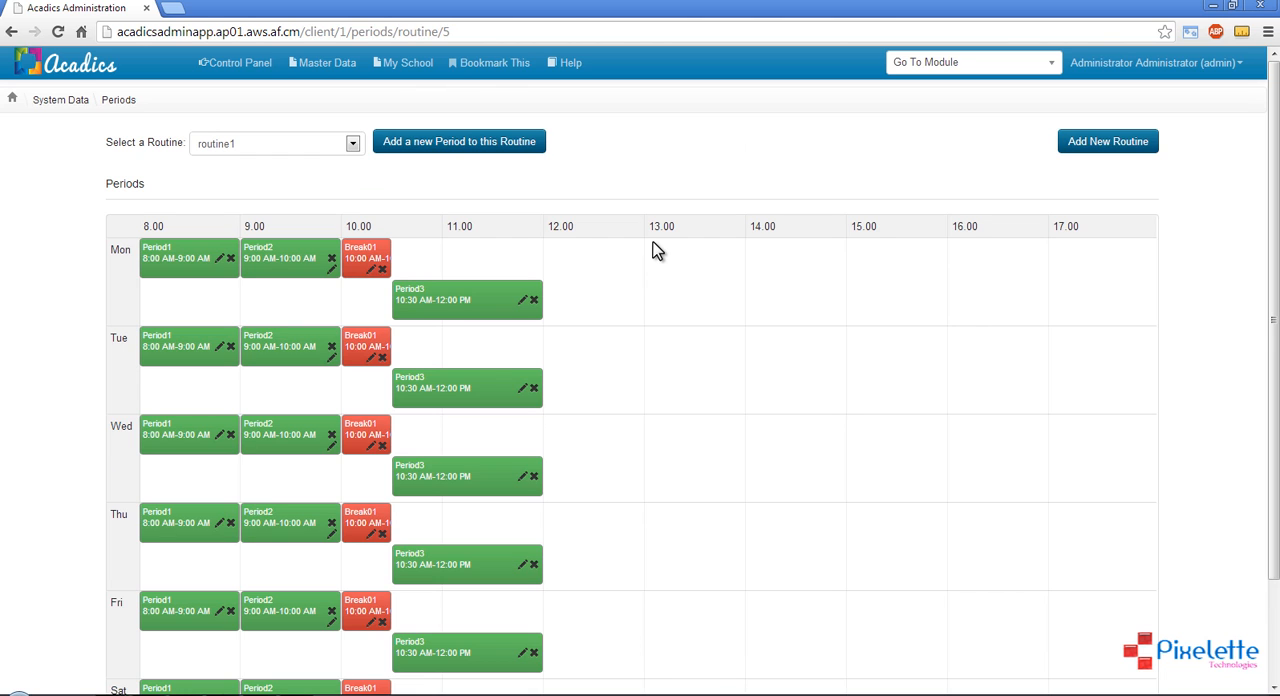
pyautogui.scroll(-2, 656, 250)
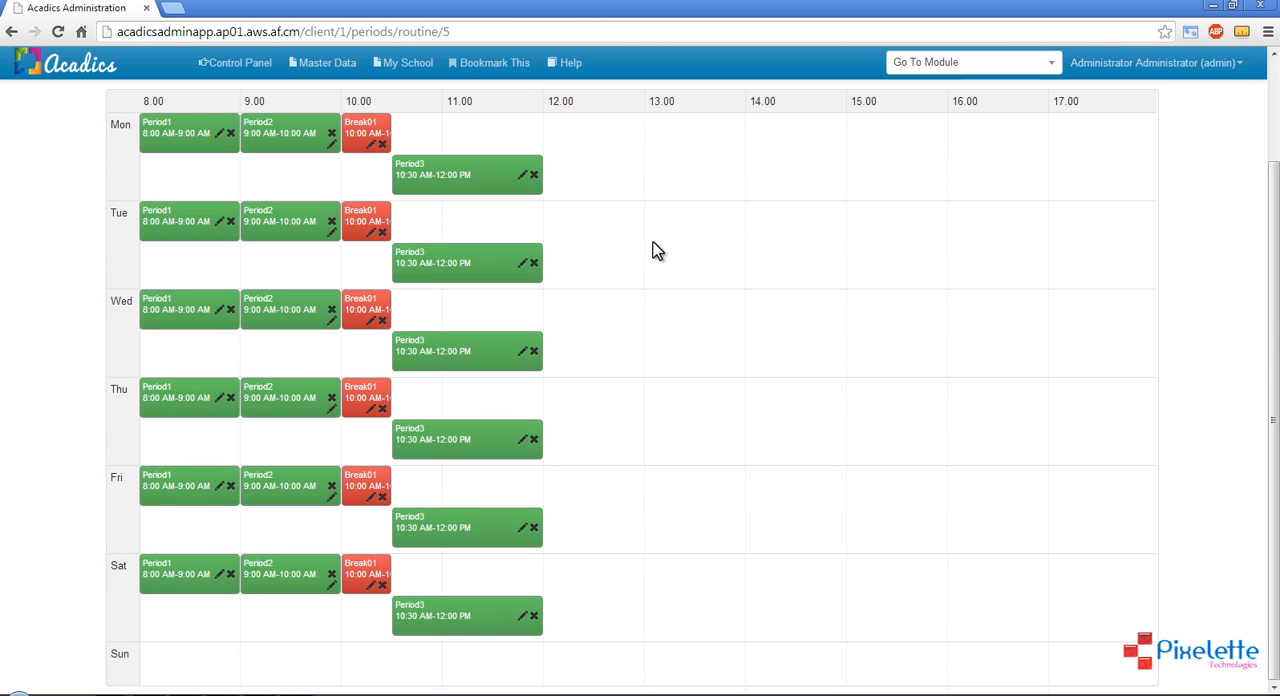
pyautogui.scroll(2, 656, 250)
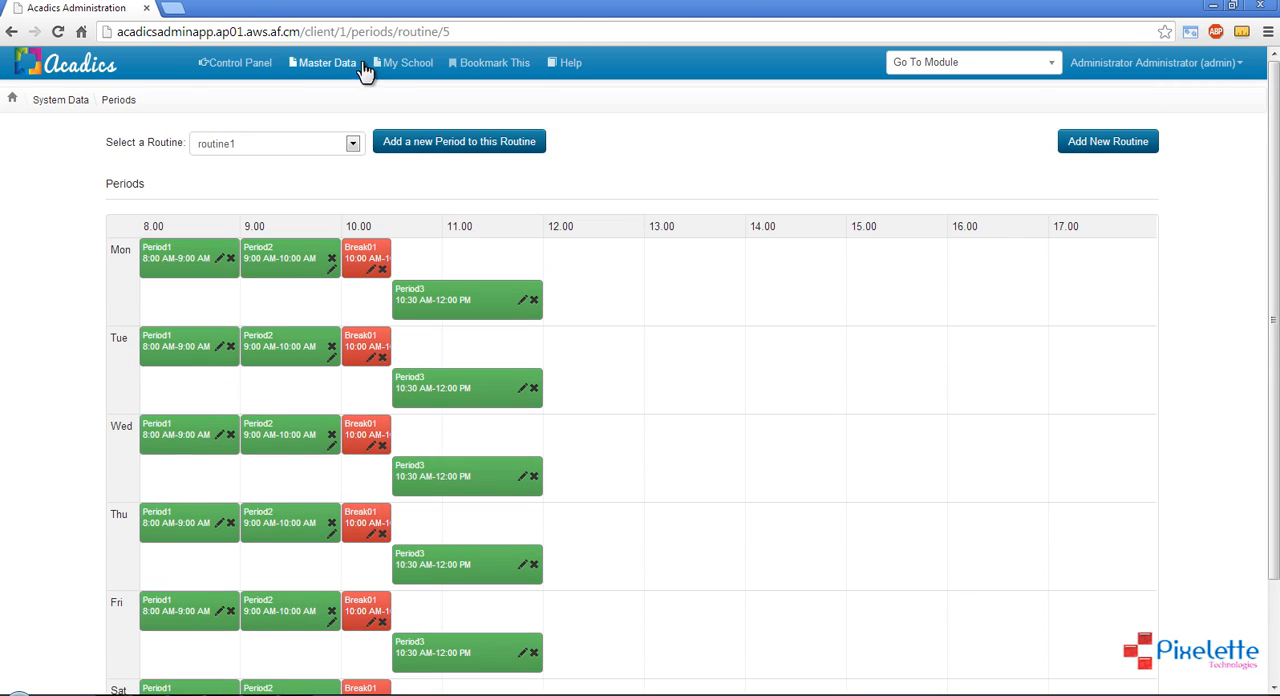
# Go to the Time Table page of the master data and list the class sections for academic year 2013-2014
pyautogui.click(346, 63)
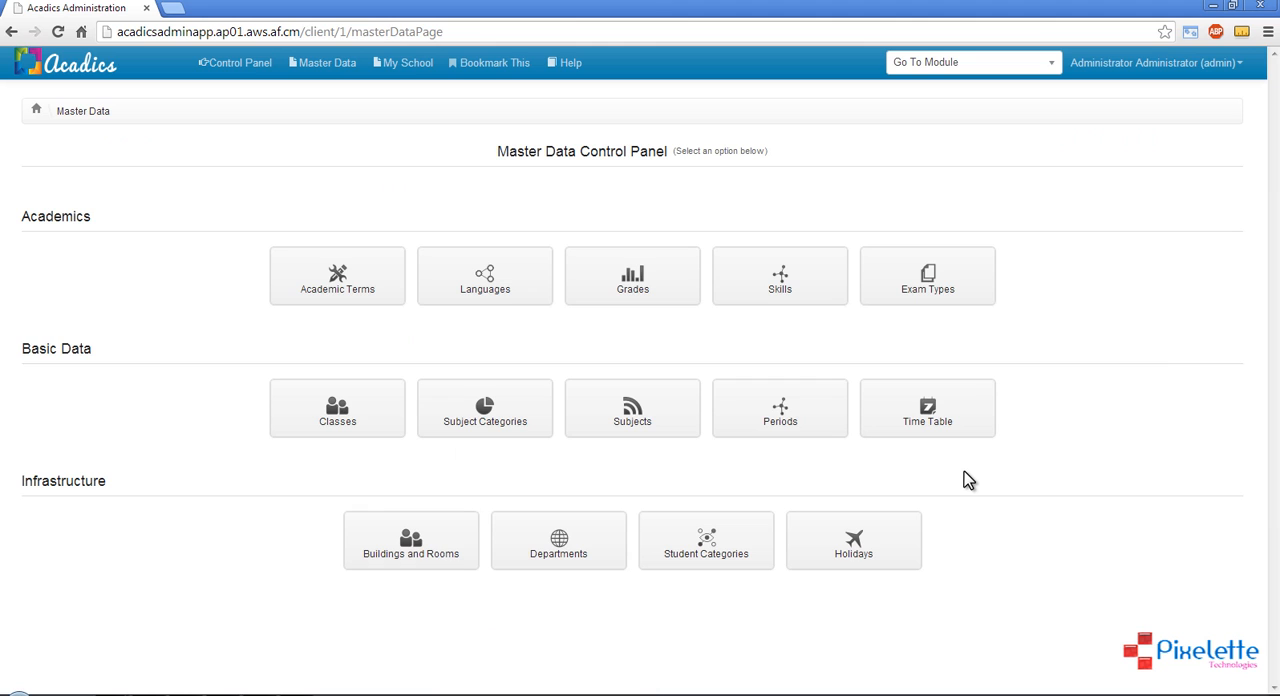
pyautogui.click(957, 430)
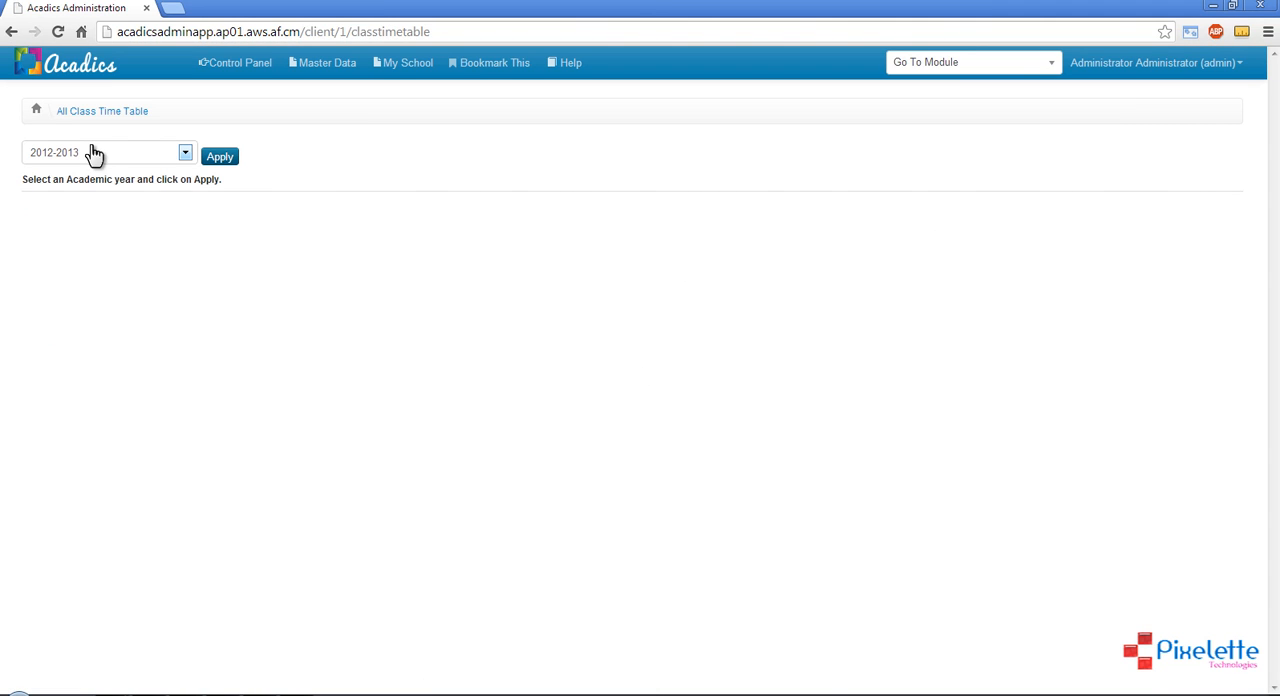
pyautogui.click(91, 148)
pyautogui.click(79, 186)
pyautogui.click(116, 239)
pyautogui.click(103, 151)
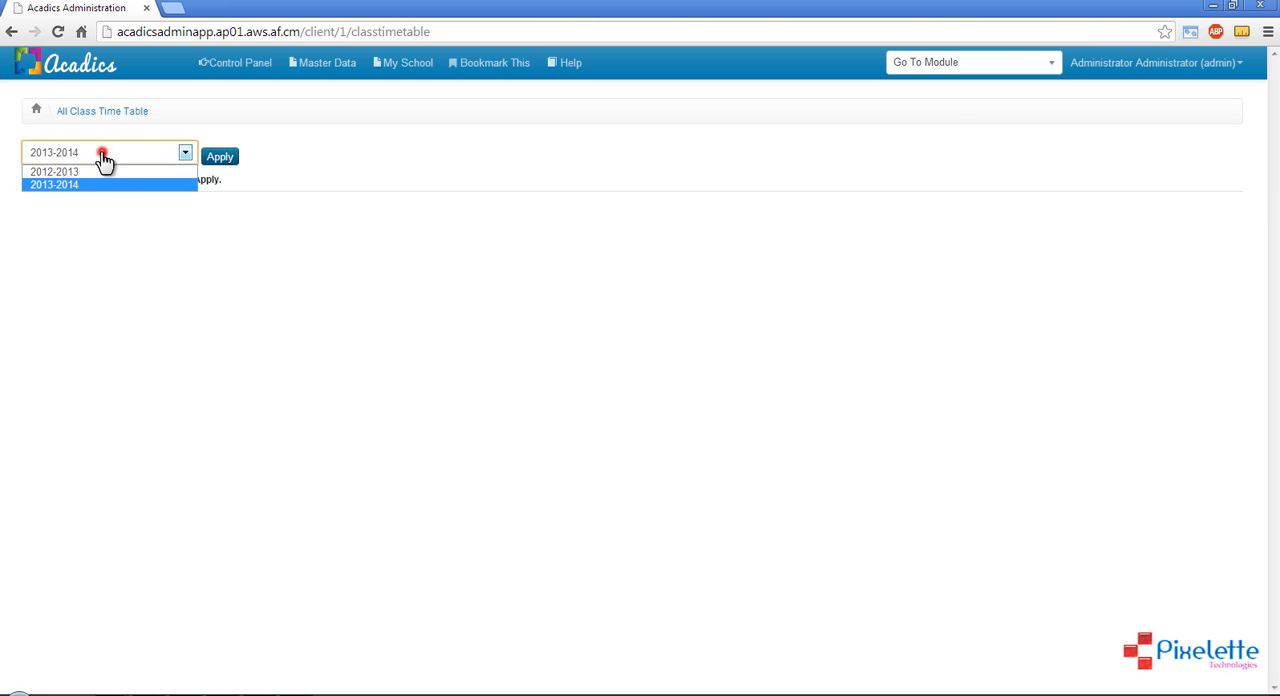
pyautogui.click(79, 186)
pyautogui.click(79, 277)
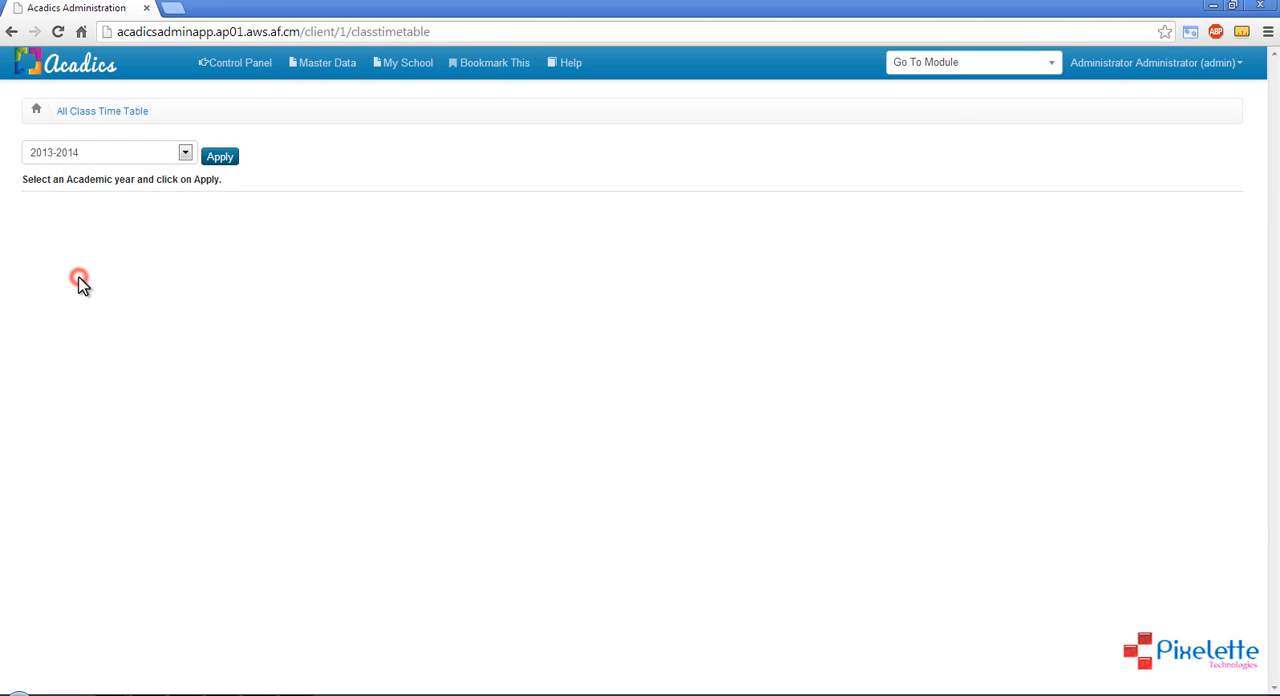
pyautogui.click(220, 157)
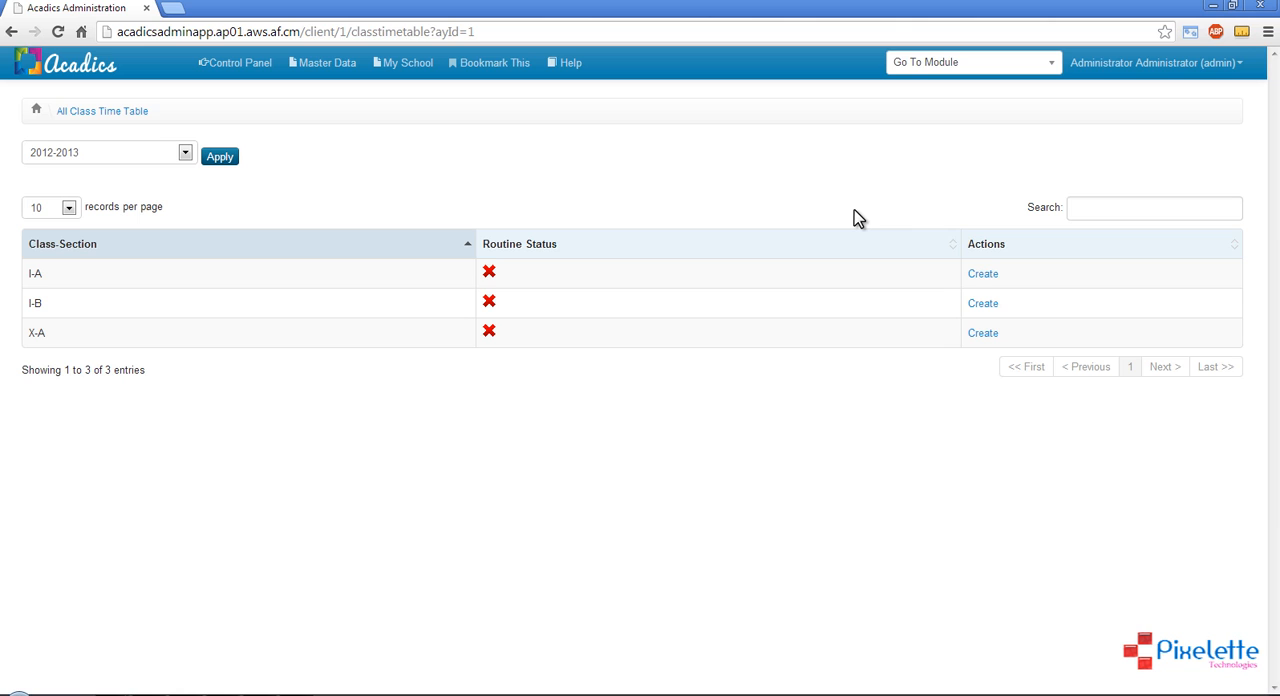
# Start creating the time table for class I-A and apply routine1 to it for 2013-2014
pyautogui.click(984, 274)
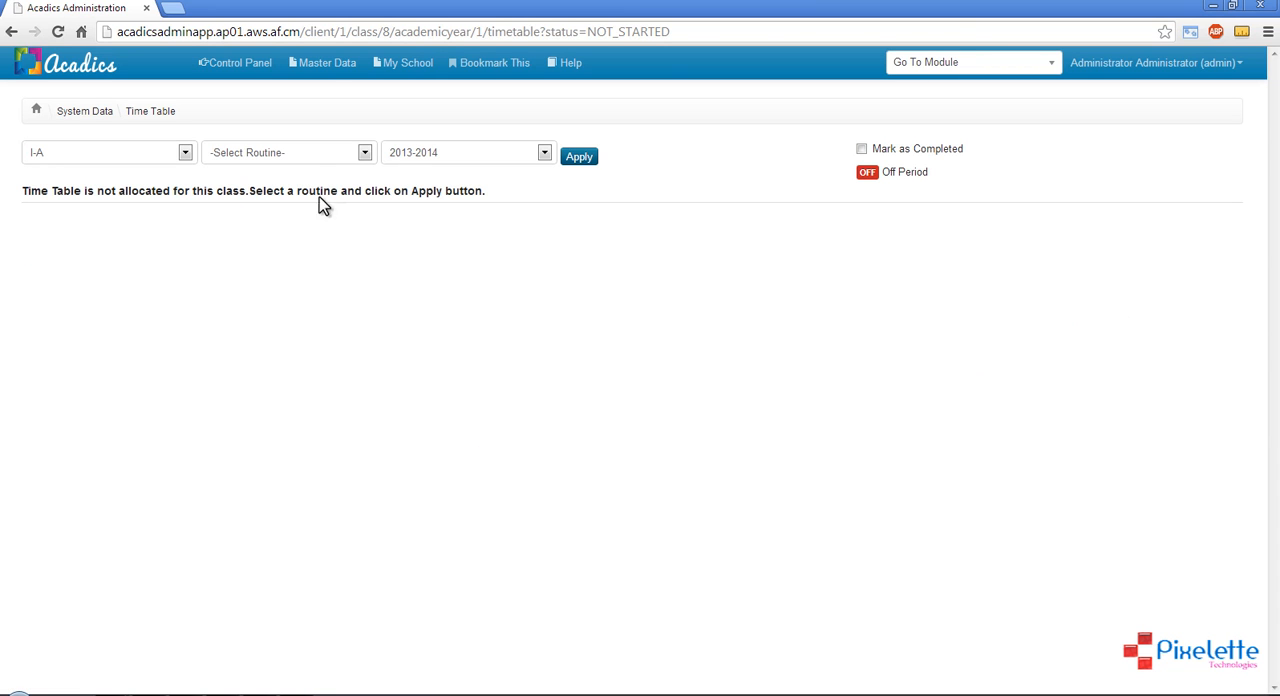
pyautogui.click(313, 156)
pyautogui.click(307, 186)
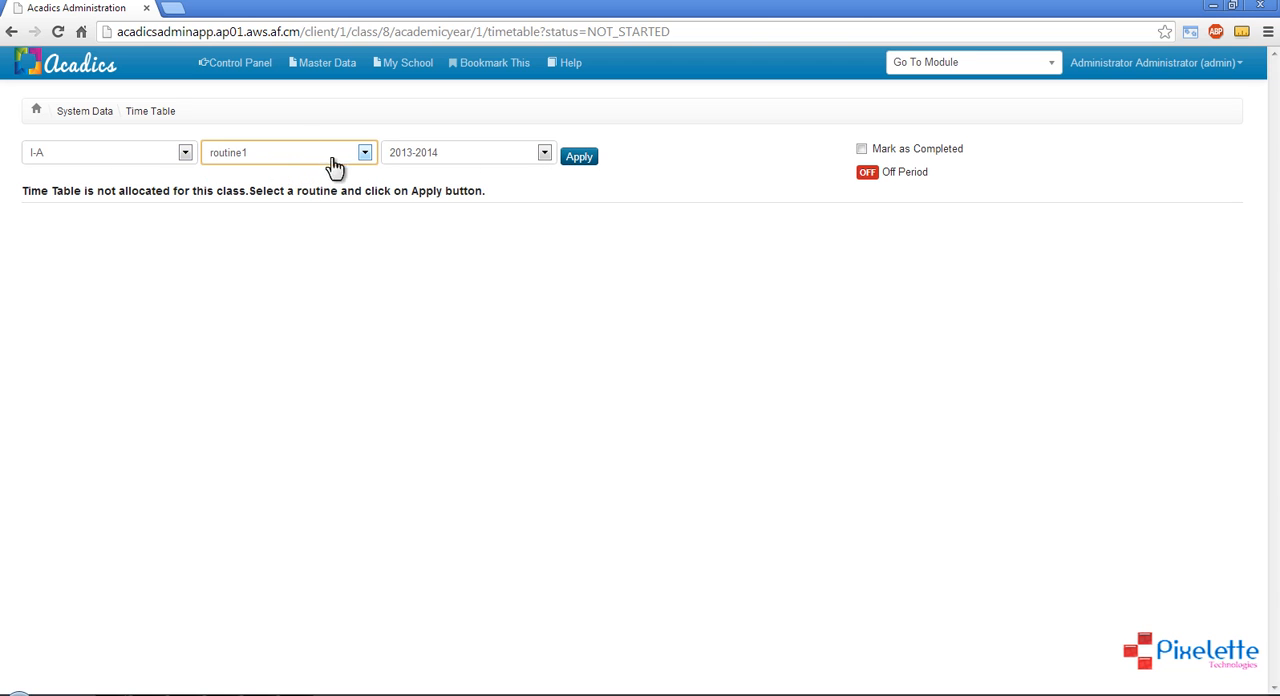
pyautogui.click(579, 158)
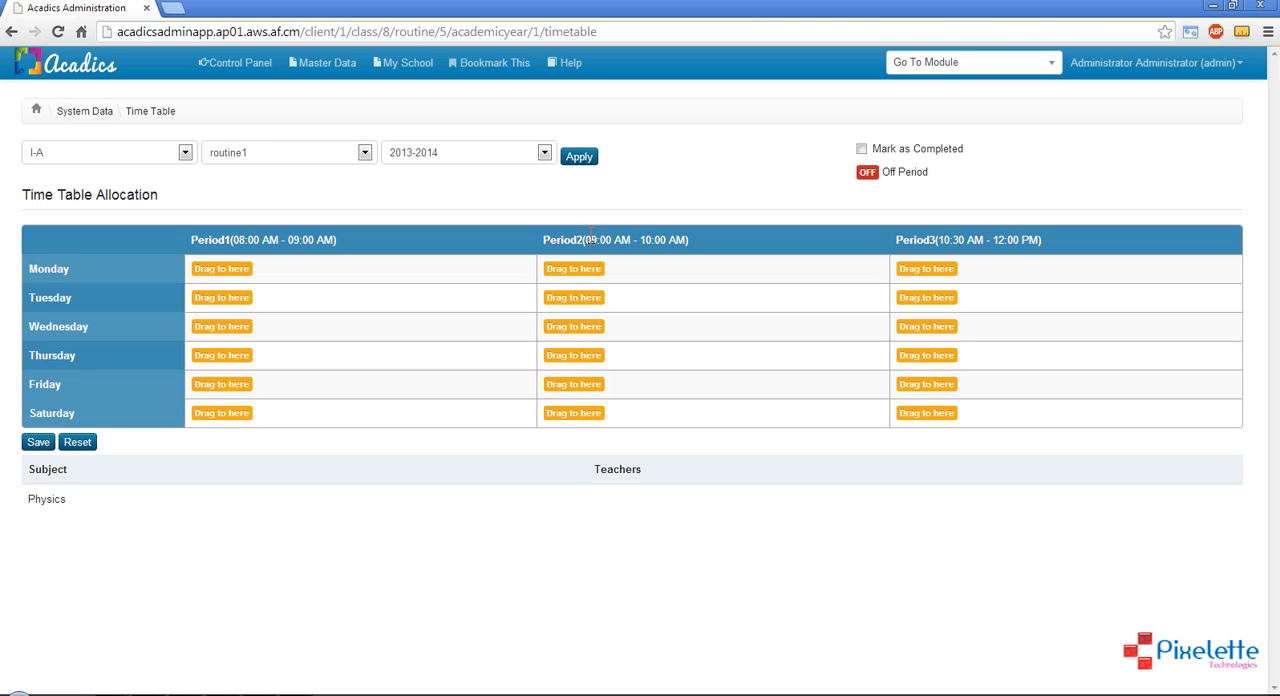
pyautogui.moveTo(591, 470); pyautogui.dragTo(645, 477)
pyautogui.click(623, 525)
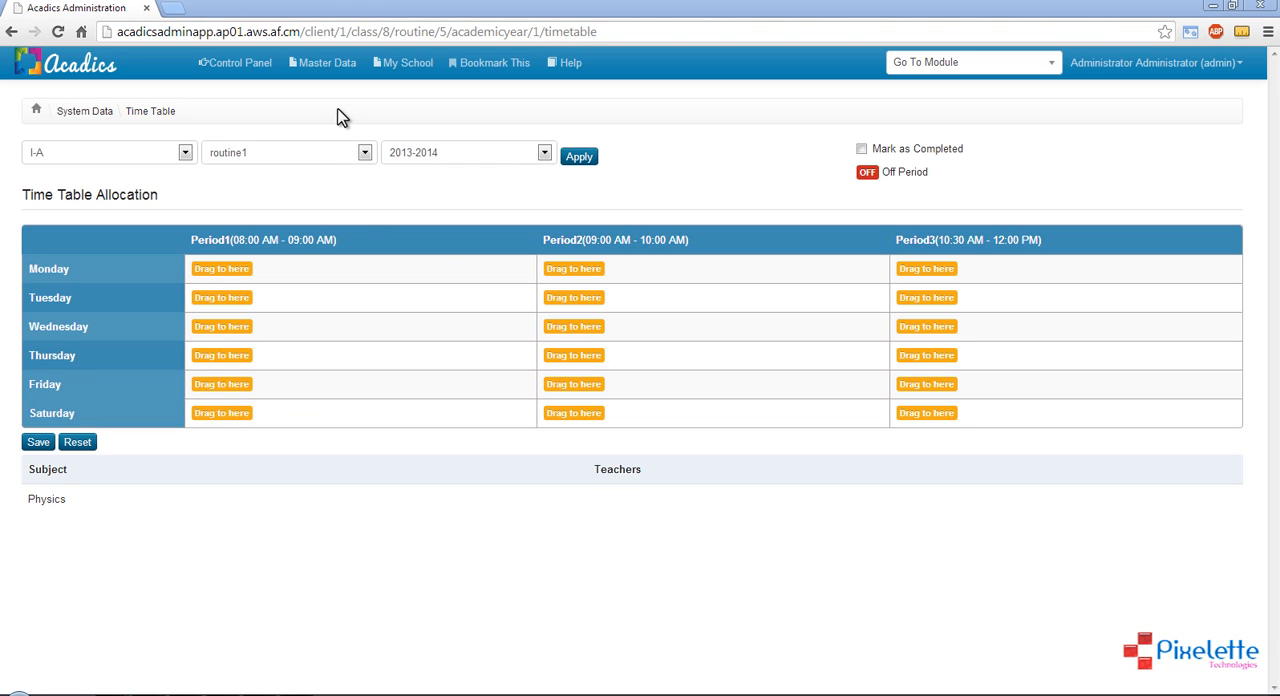
# Go to the User Administration module from the control panel and display the application users list
pyautogui.click(250, 76)
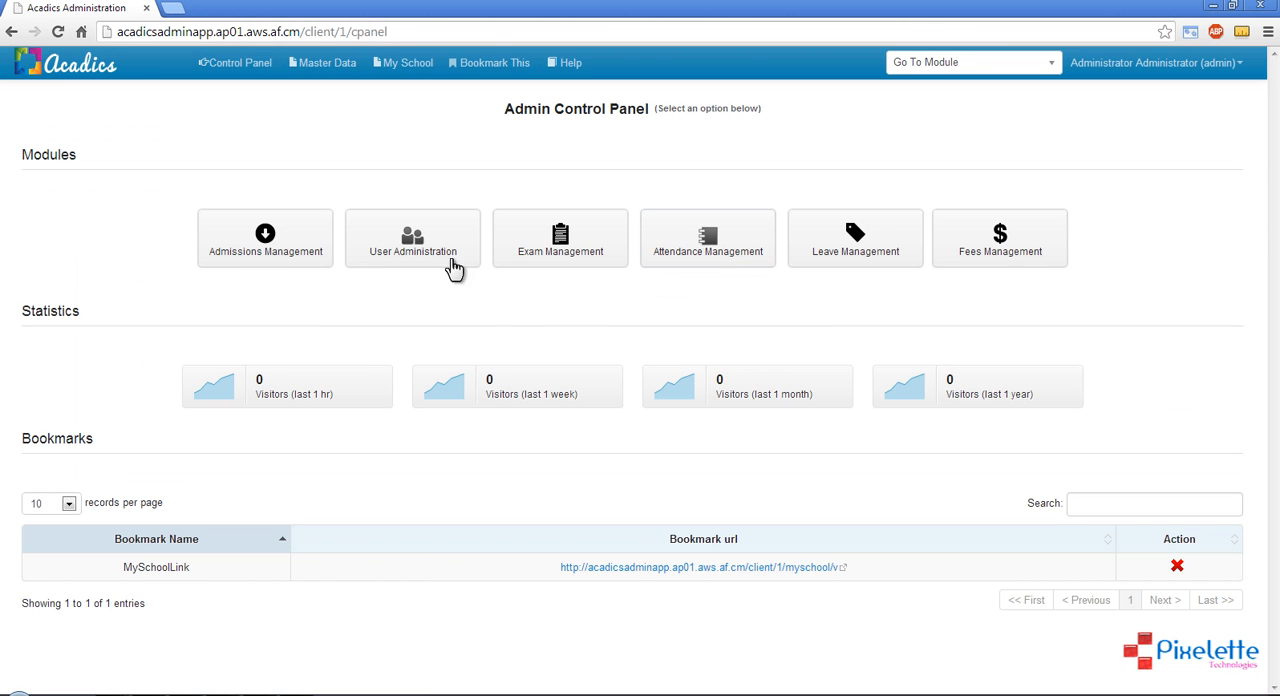
pyautogui.click(453, 264)
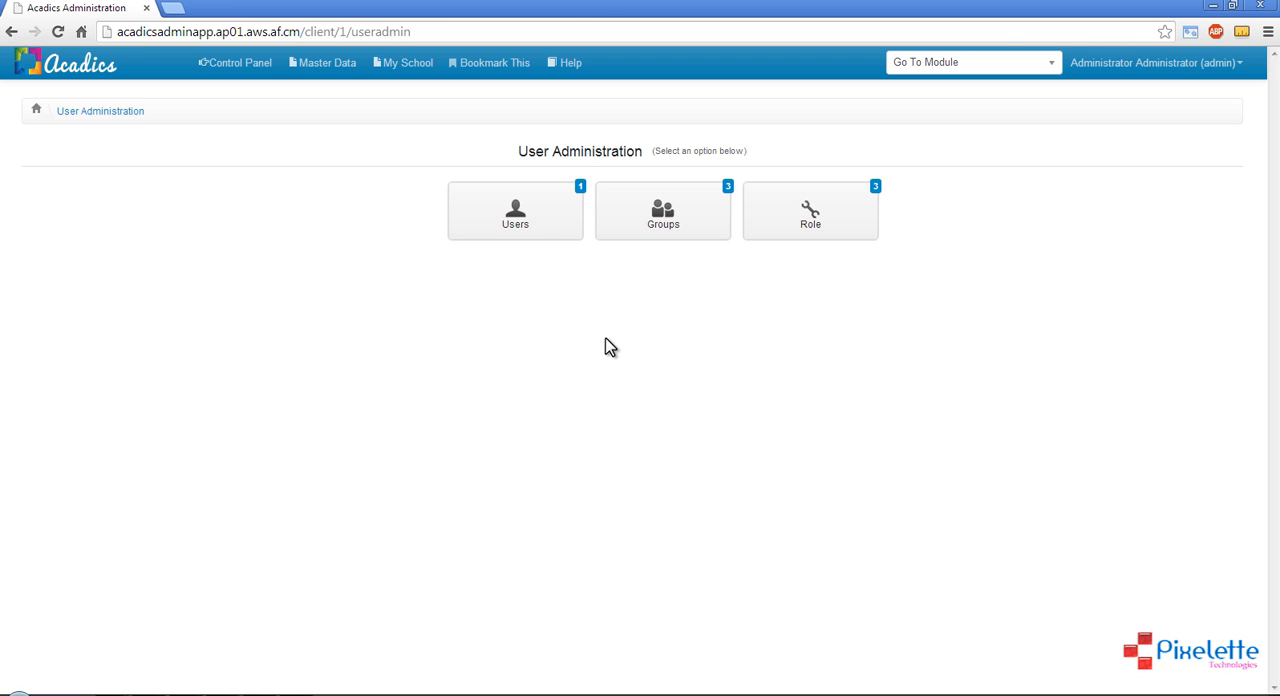
pyautogui.click(540, 210)
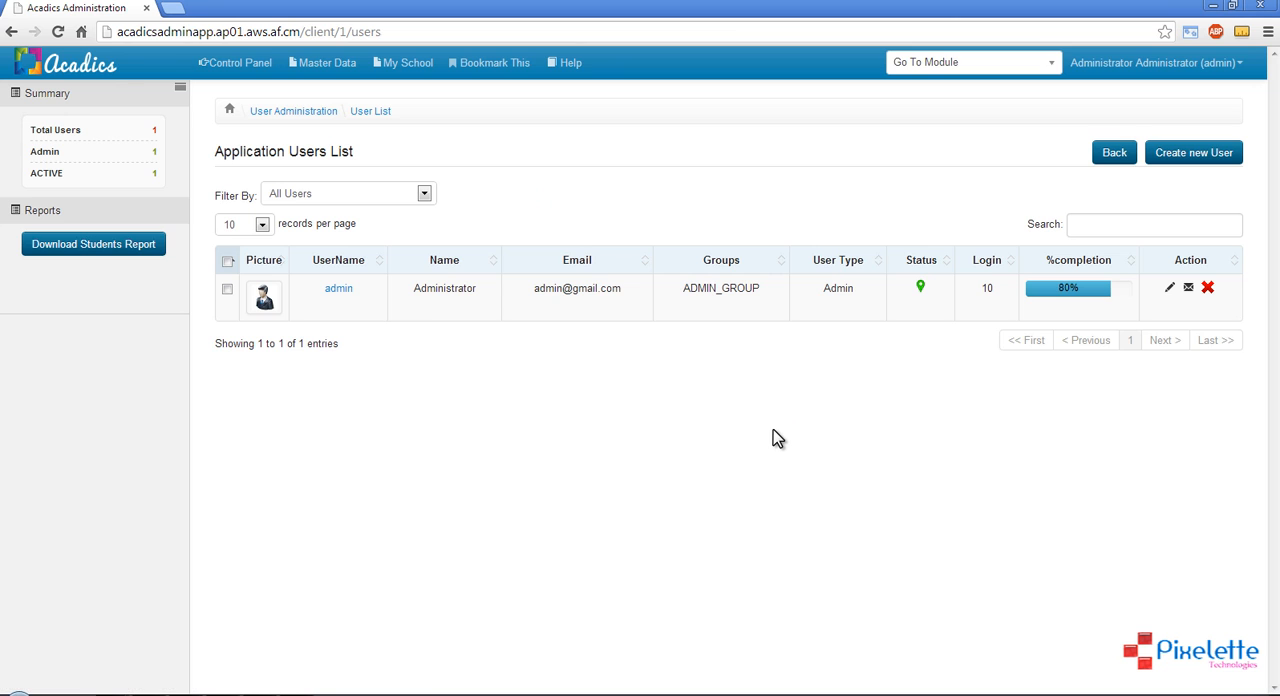
# Start registering a new user of the type Teaching Staff
pyautogui.click(1205, 153)
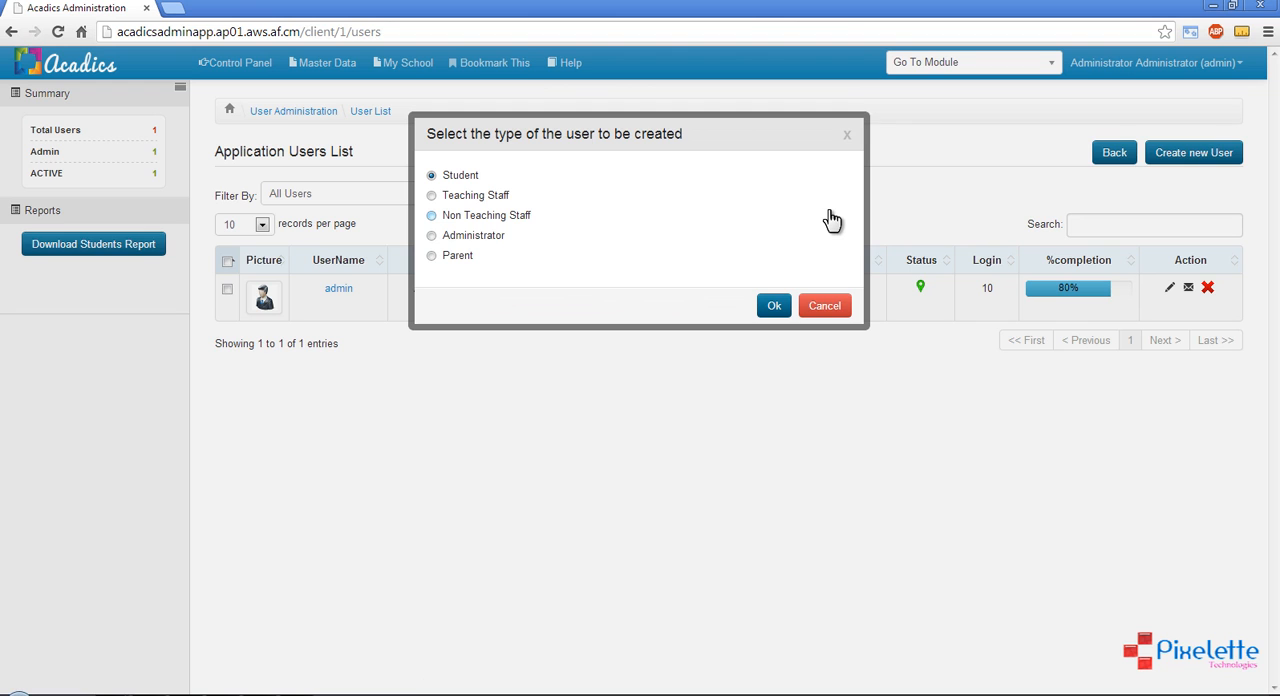
pyautogui.click(455, 197)
pyautogui.click(775, 308)
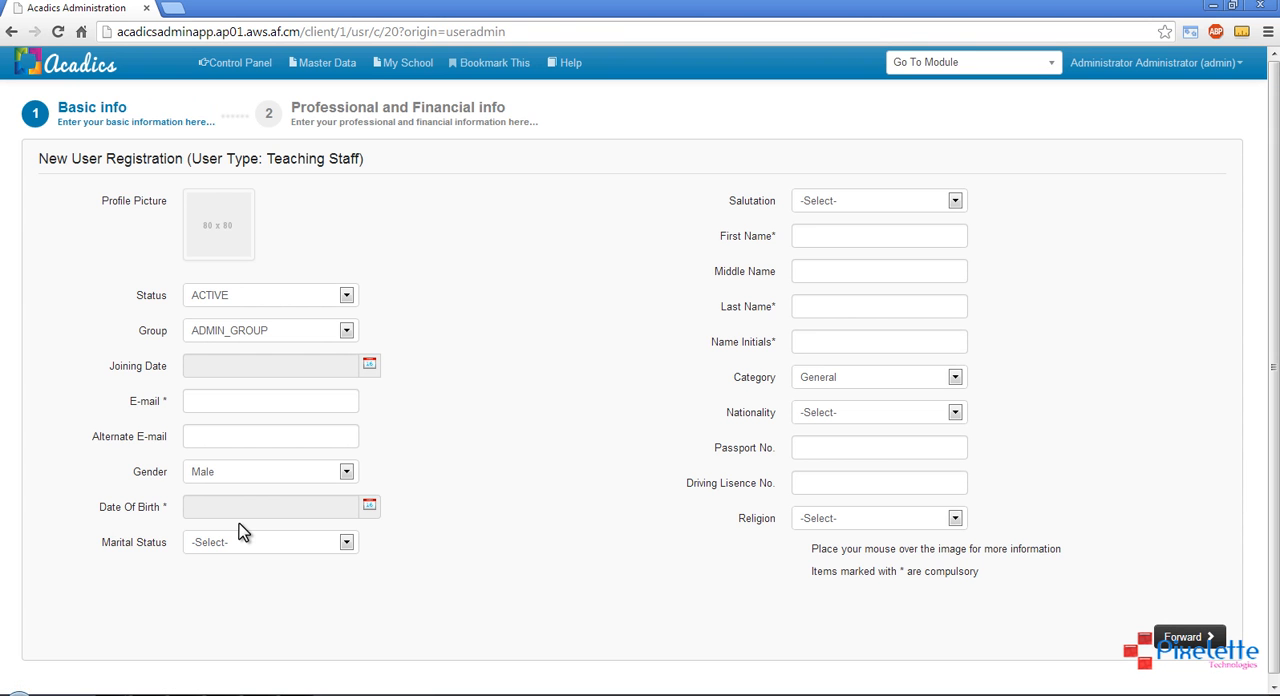
# Assign the new teaching staff user to TEACHER_GROUP
pyautogui.scroll(-1, 708, 539)
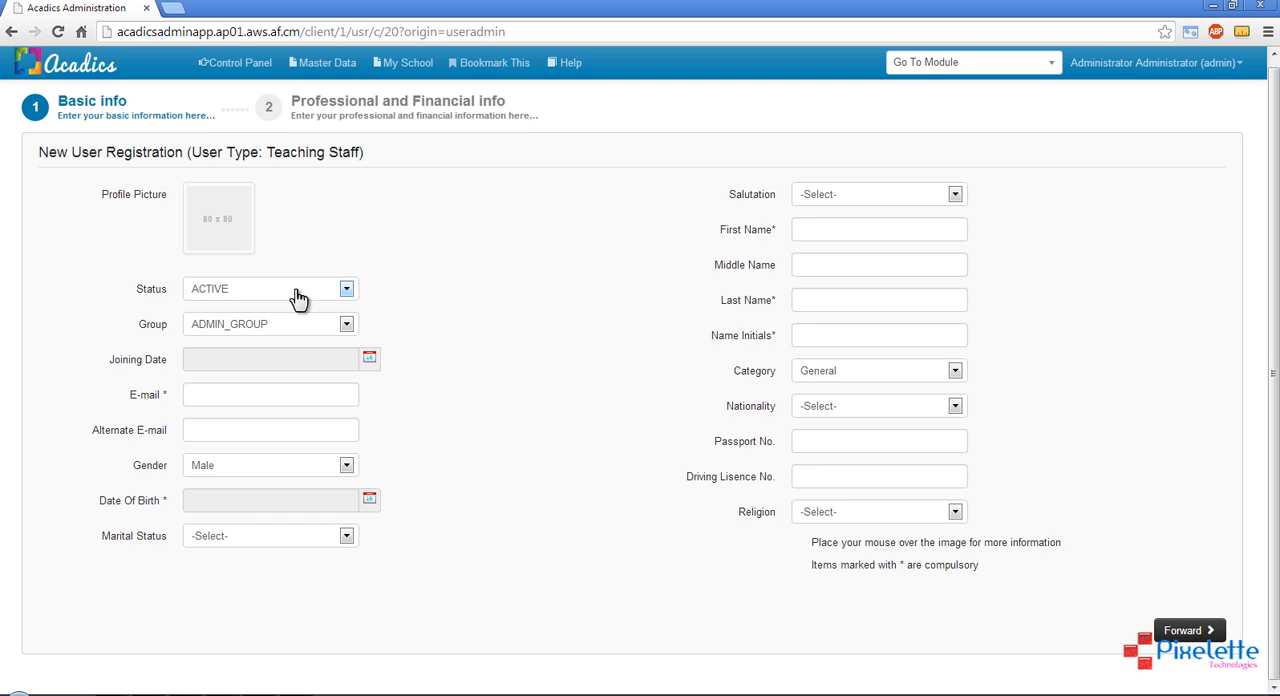
pyautogui.click(282, 328)
pyautogui.click(281, 328)
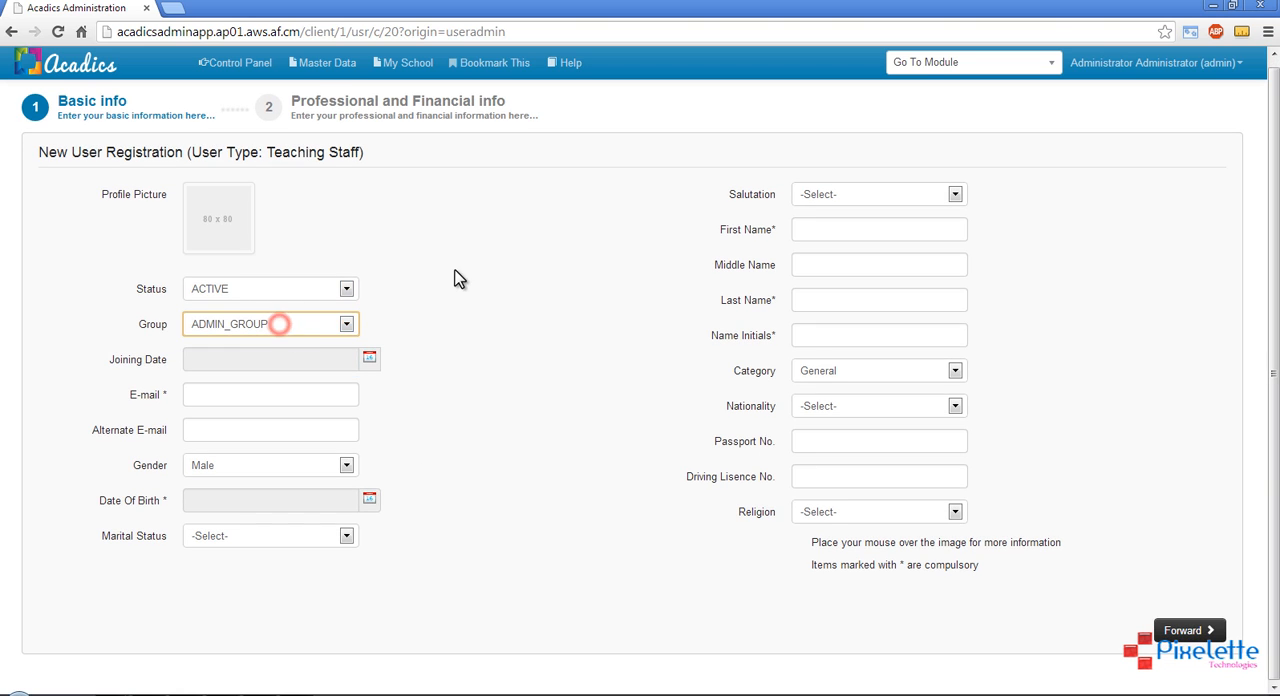
pyautogui.click(454, 274)
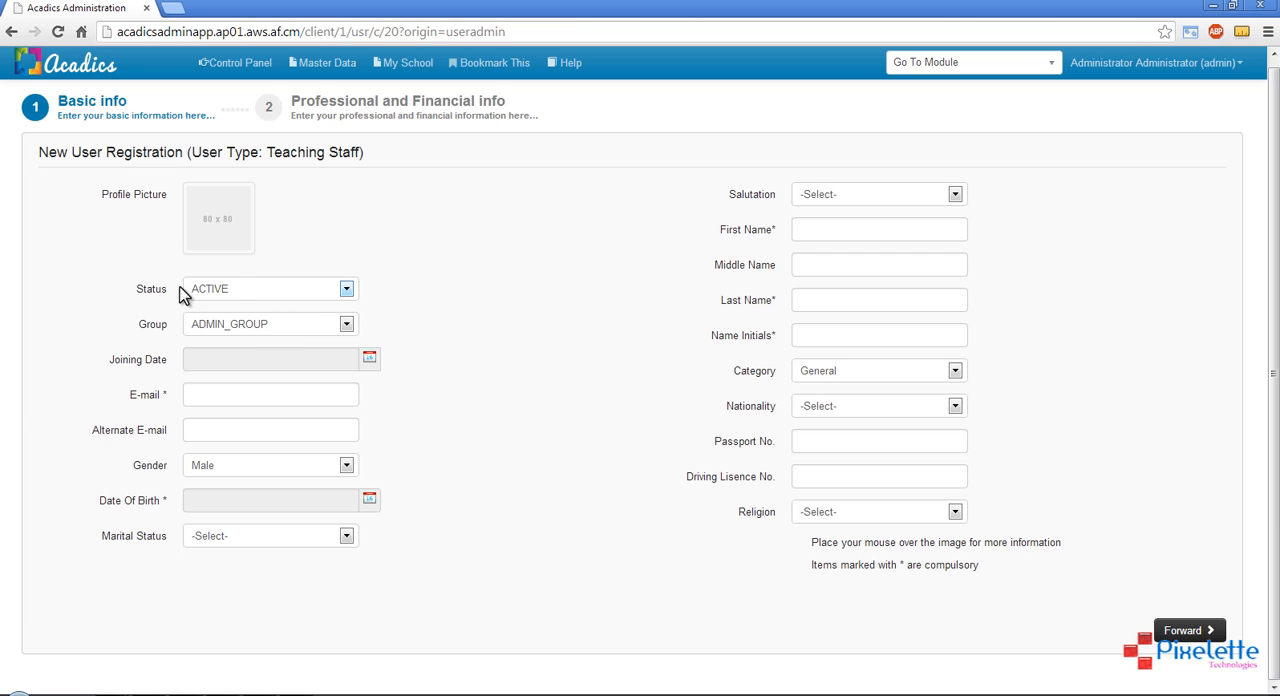
pyautogui.click(255, 324)
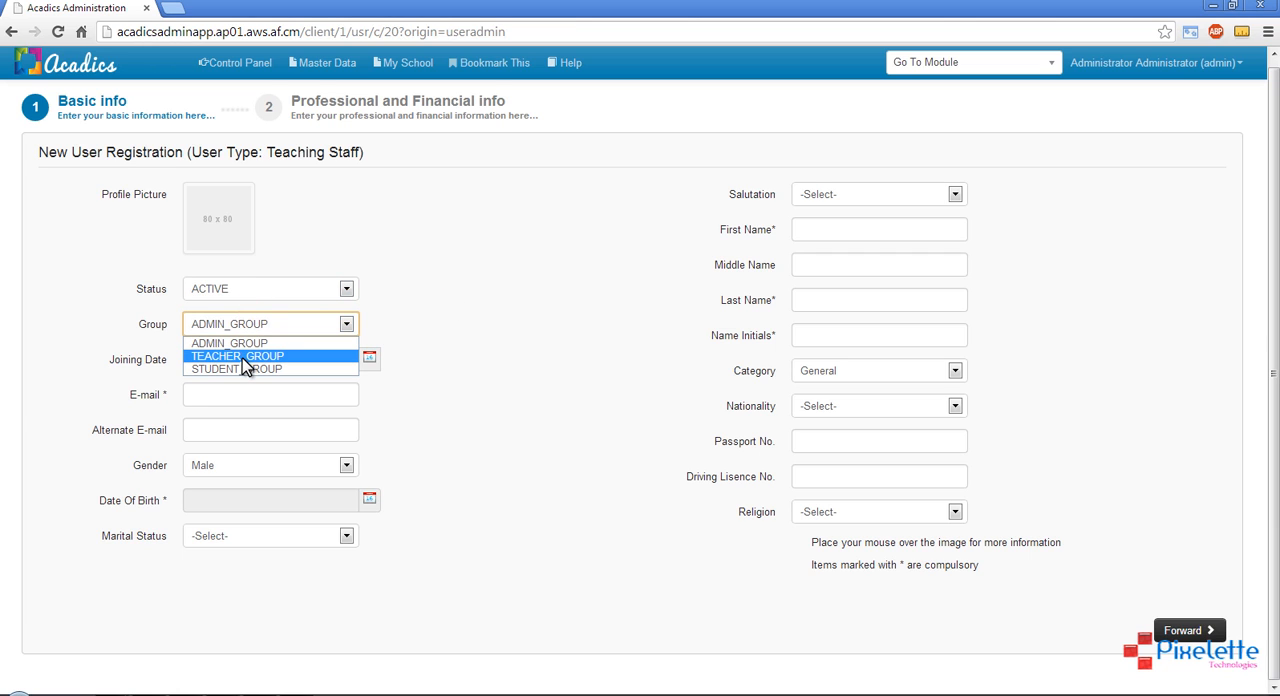
pyautogui.click(243, 357)
pyautogui.click(478, 320)
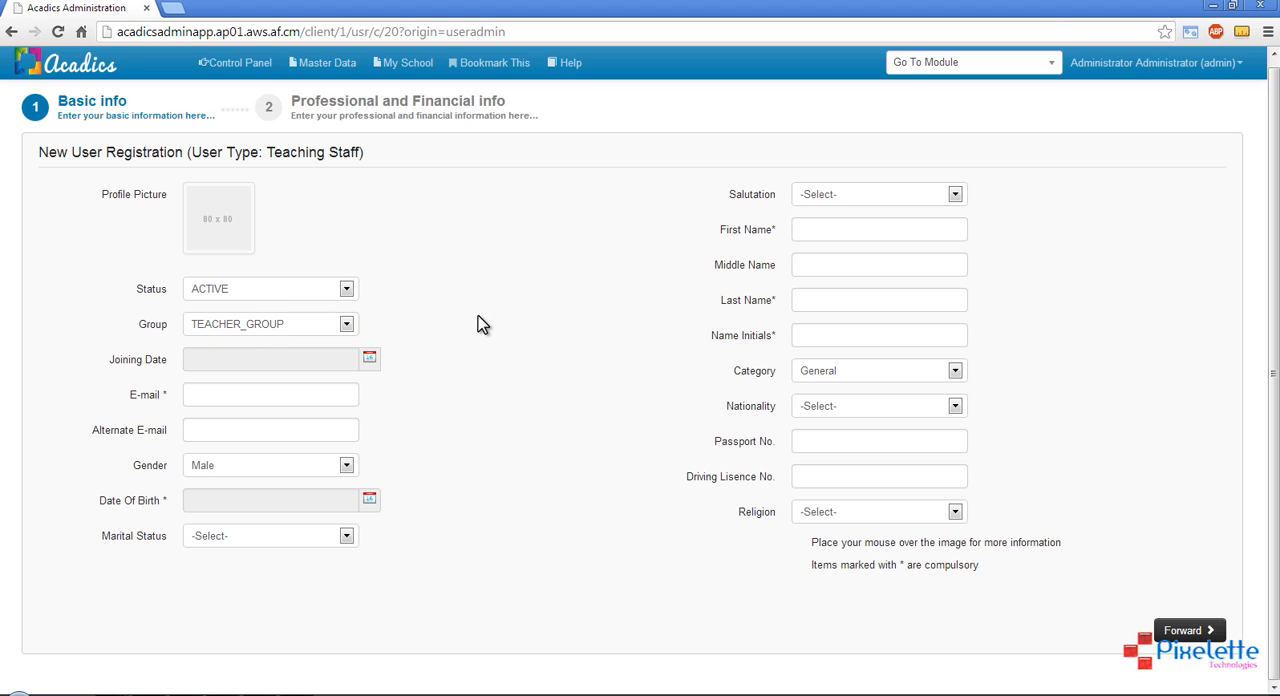
# Set the new user's joining date to 03/01/2010
pyautogui.click(369, 359)
pyautogui.click(425, 393)
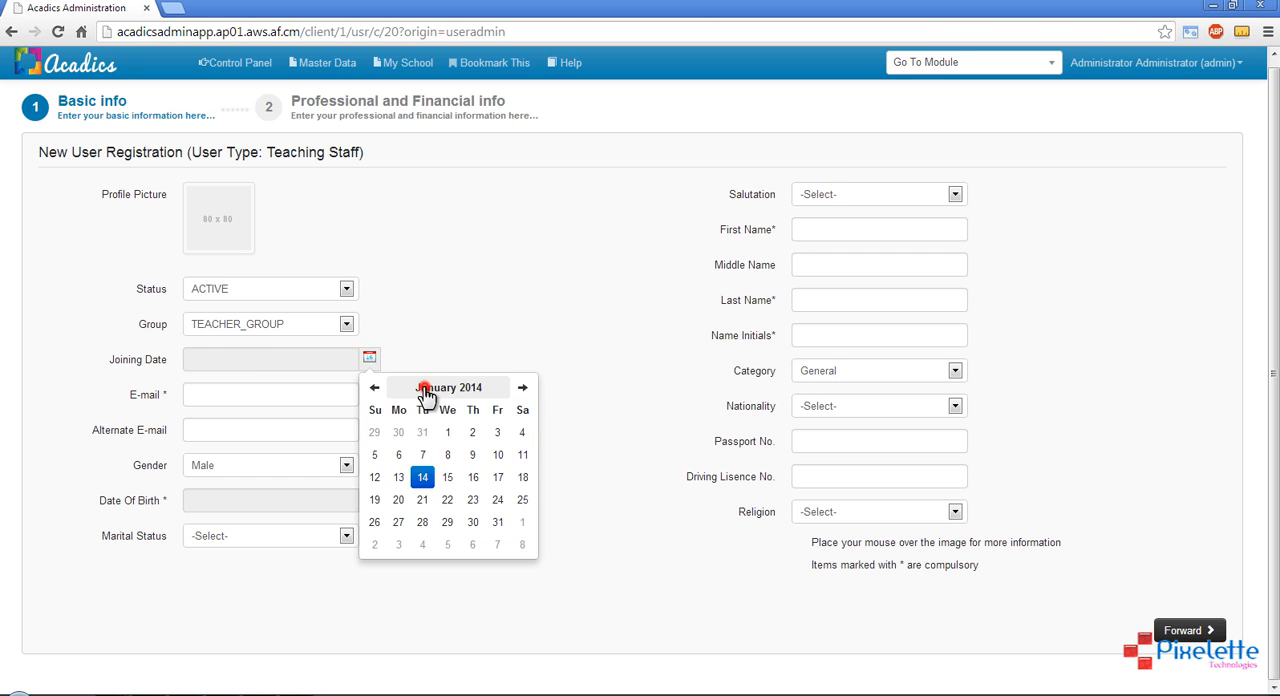
pyautogui.click(426, 392)
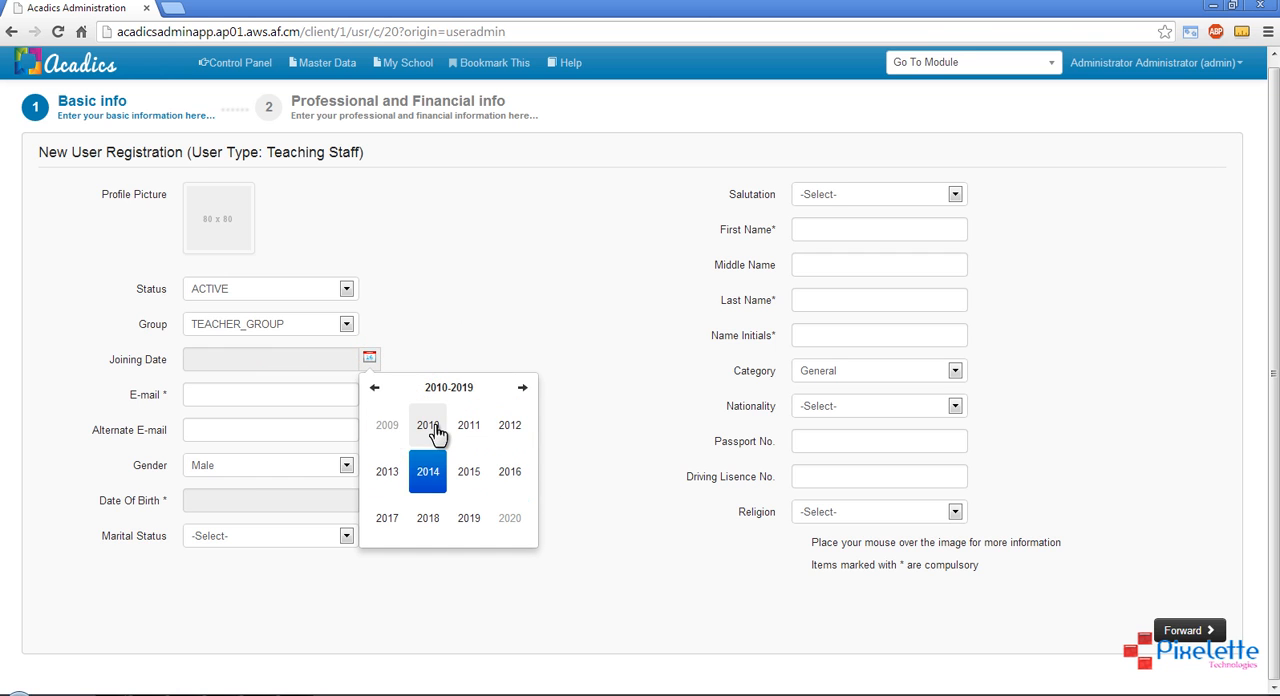
pyautogui.click(430, 427)
pyautogui.click(395, 432)
pyautogui.click(376, 453)
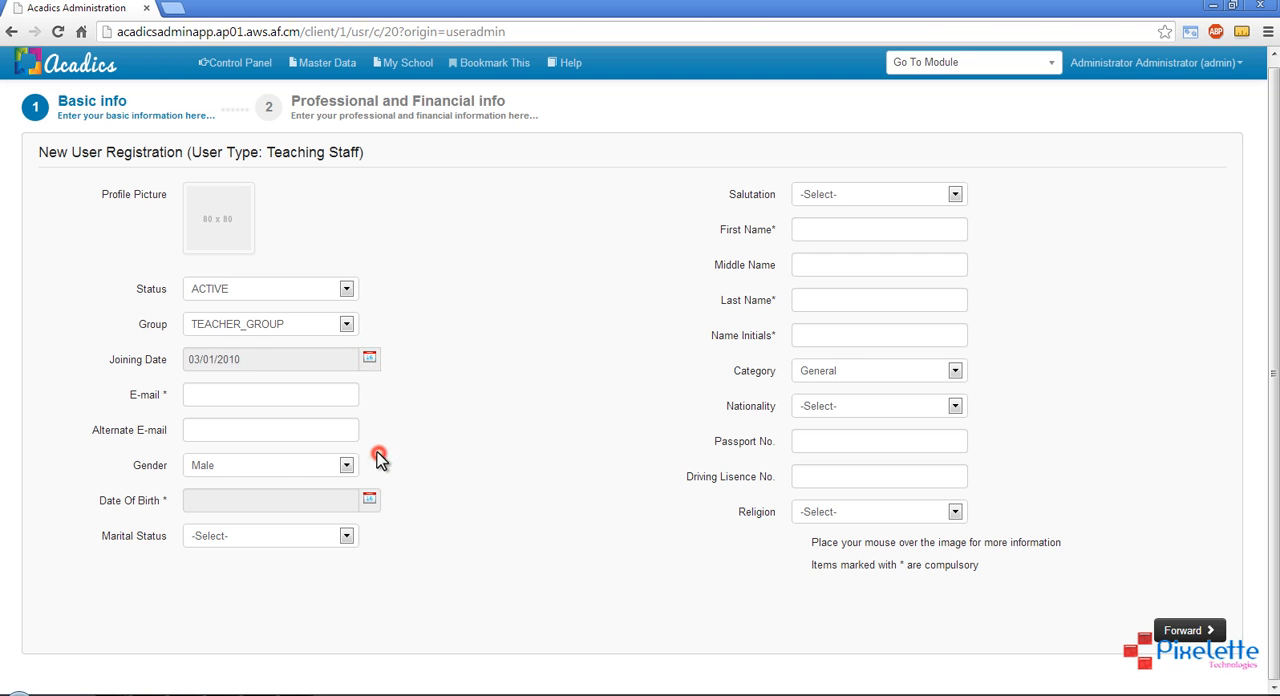
# Enter the teacher's e-mail address and pick the date of birth in the basic information
pyautogui.click(281, 390)
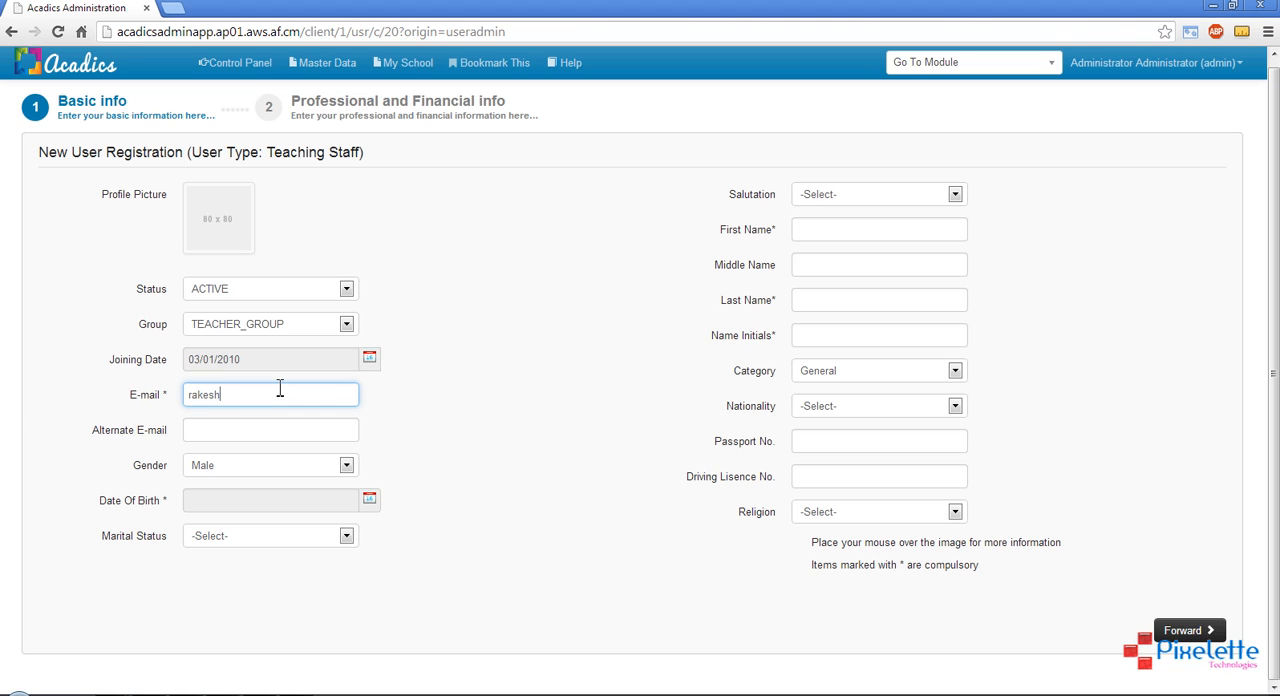
pyautogui.write('gmail.com')
pyautogui.click(369, 499)
pyautogui.click(428, 530)
pyautogui.click(428, 530)
pyautogui.click(374, 528)
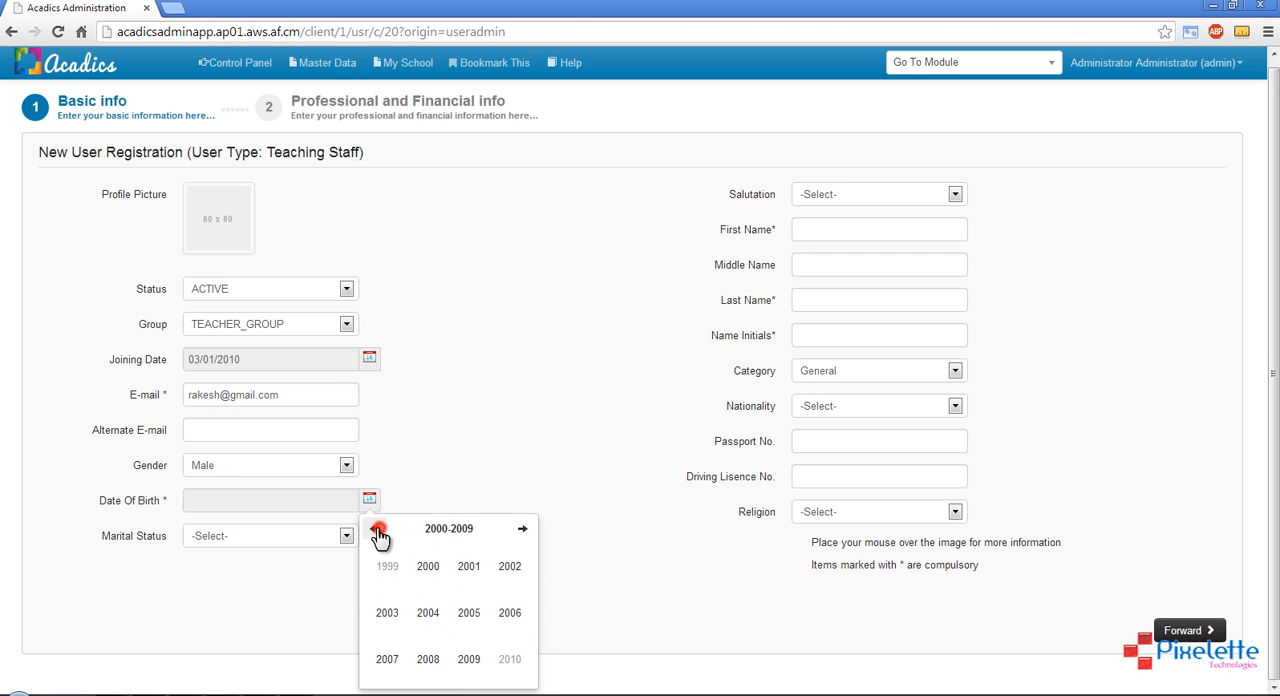
pyautogui.click(374, 528)
pyautogui.click(374, 528)
pyautogui.click(428, 566)
pyautogui.click(386, 566)
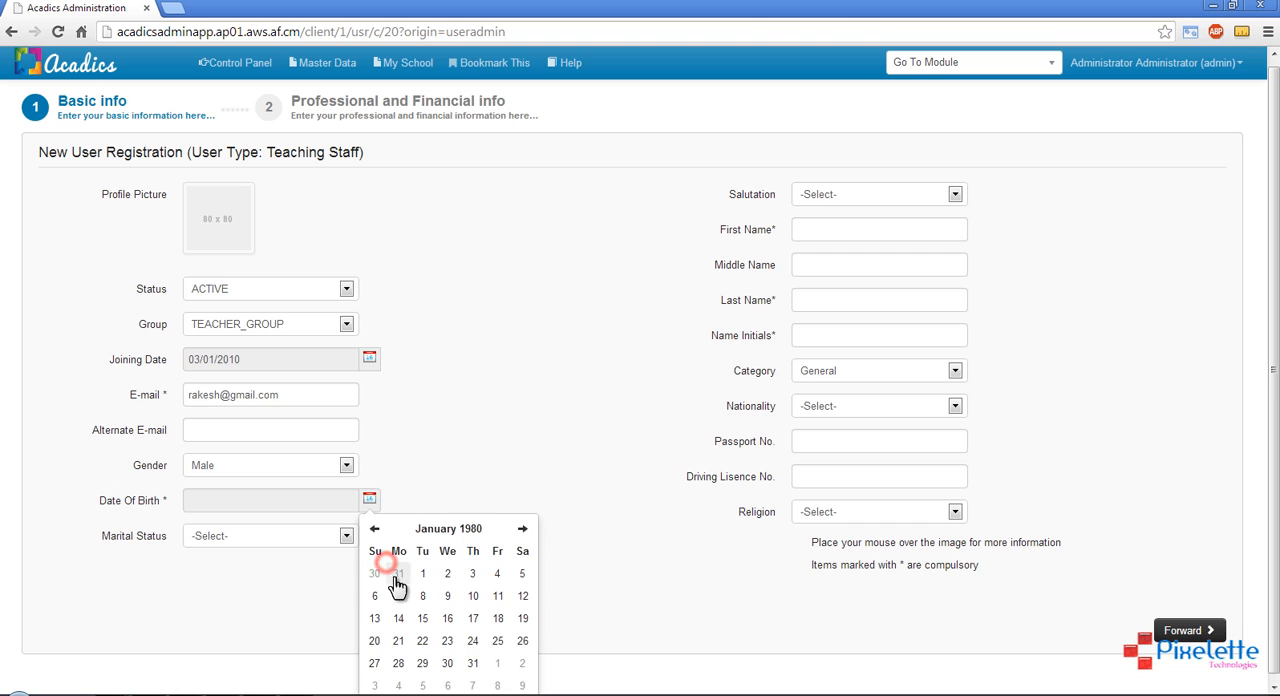
pyautogui.click(420, 566)
# Set the teacher's marital status to Married and the salutation to Mr
pyautogui.click(238, 540)
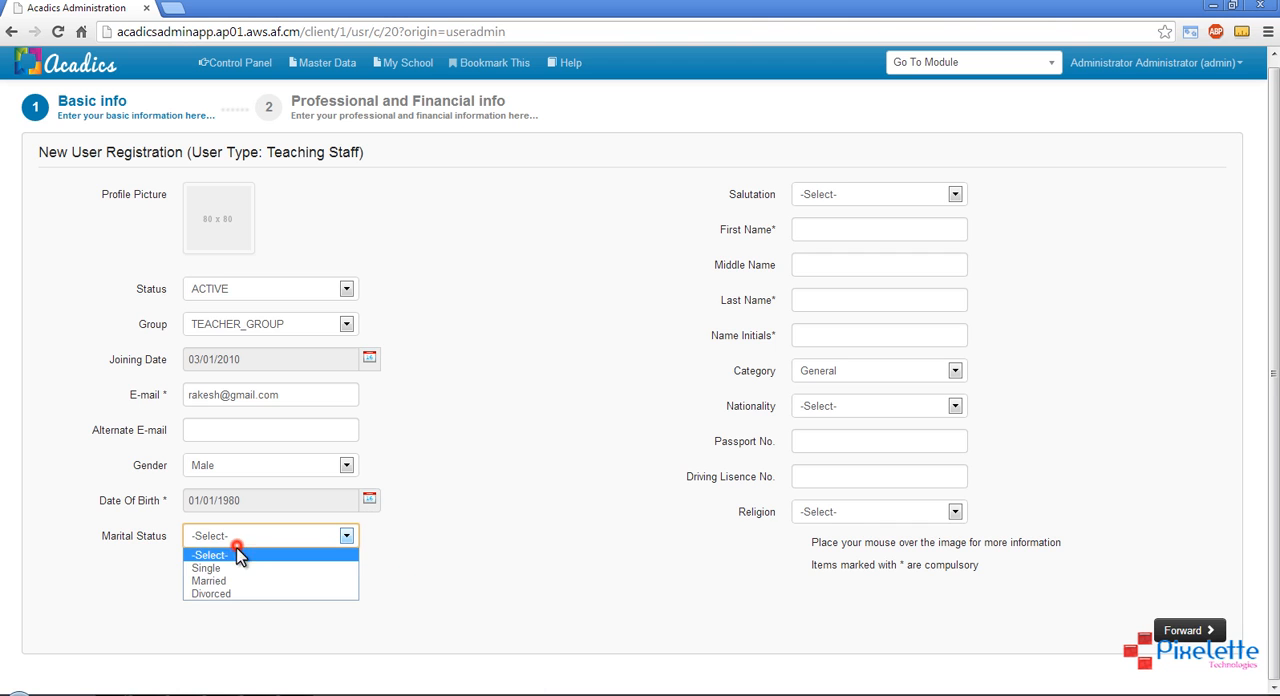
pyautogui.click(228, 584)
pyautogui.click(850, 194)
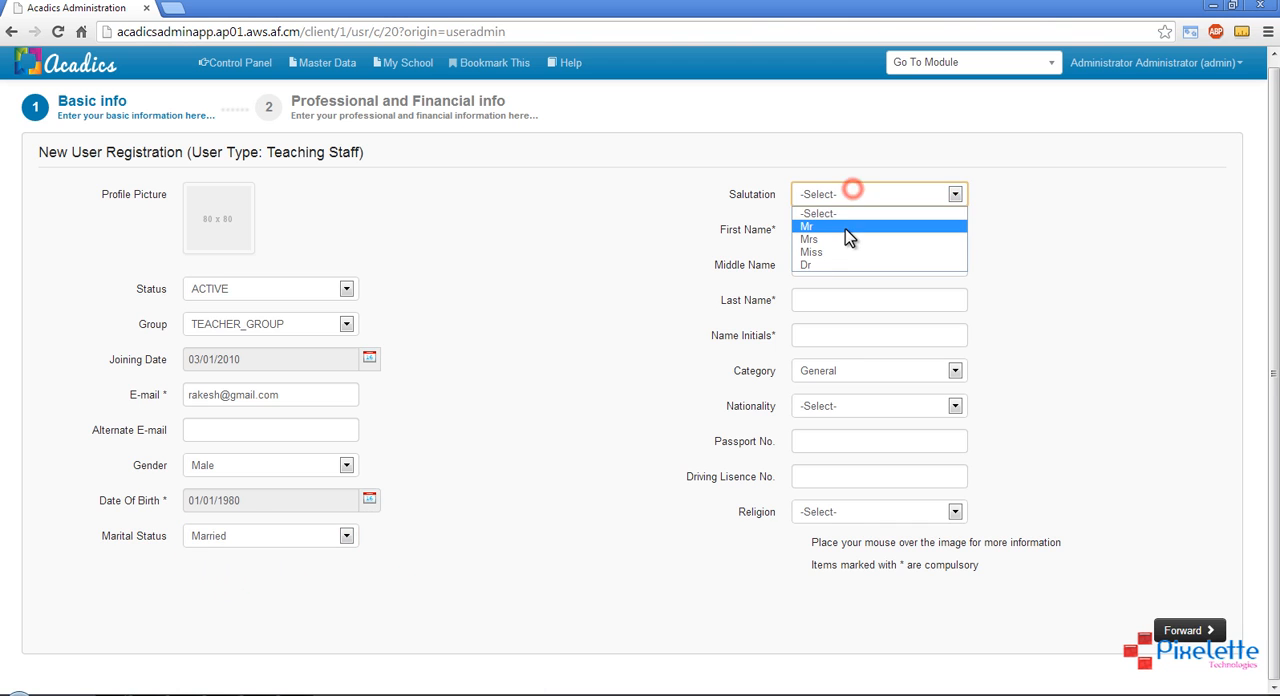
pyautogui.click(846, 226)
# Fill in the teacher's first name, last name and name initials, leaving the middle name empty
pyautogui.click(822, 228)
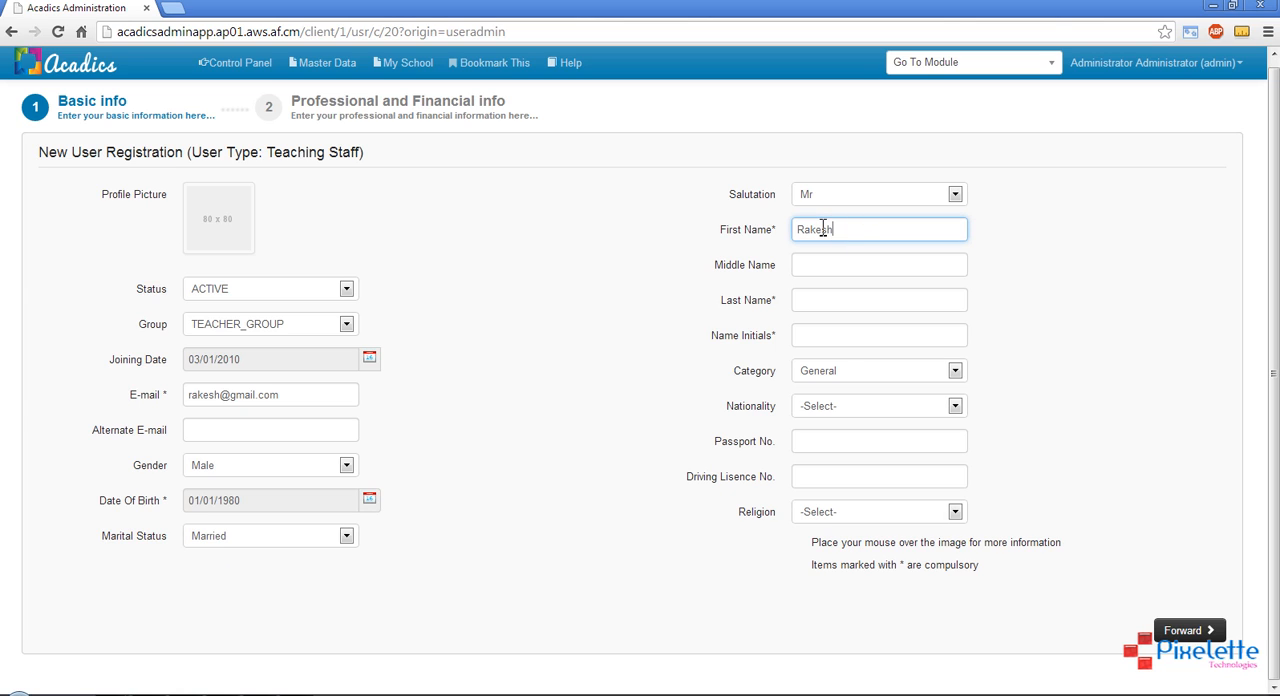
pyautogui.press('Tab')
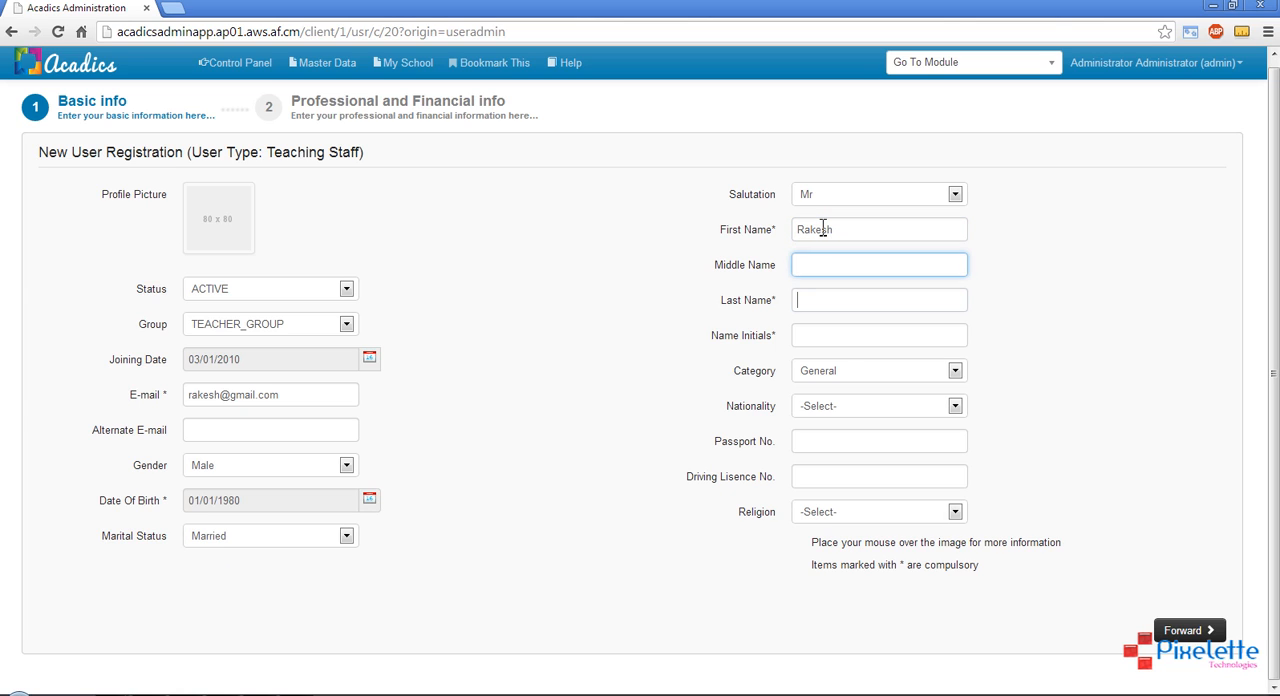
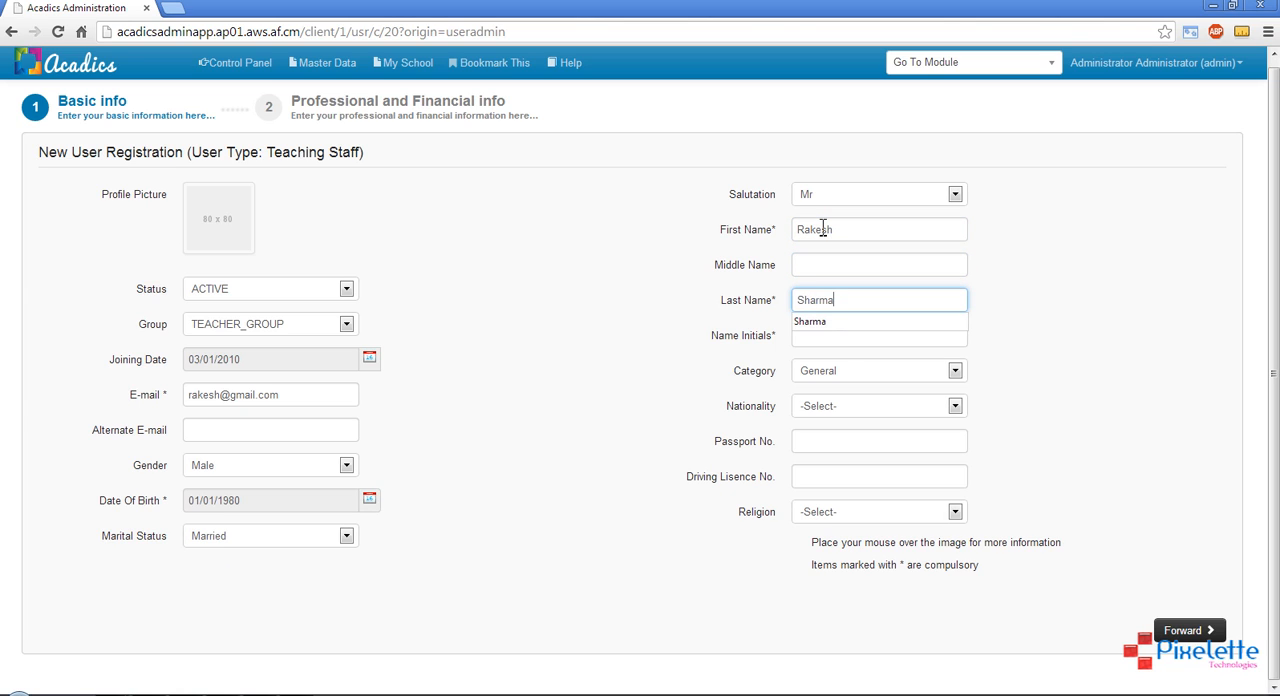
pyautogui.click(870, 322)
pyautogui.click(1023, 314)
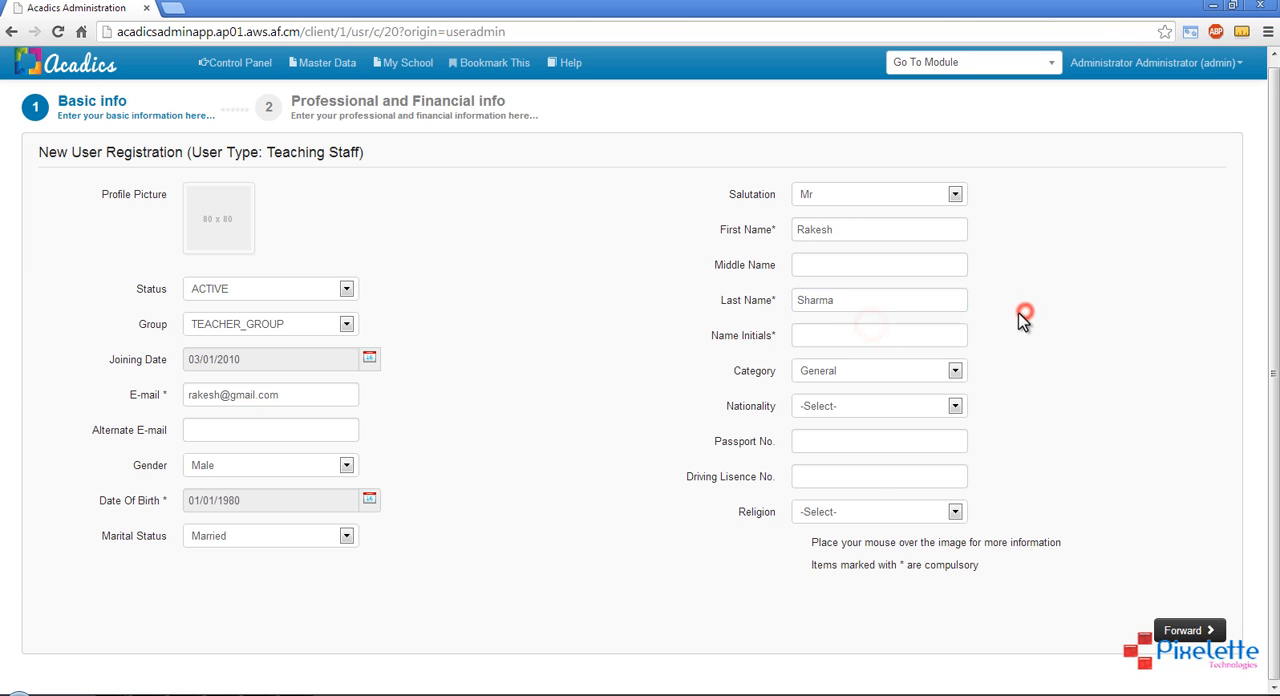
pyautogui.click(852, 338)
pyautogui.write('RS')
# Choose category General and nationality Indian, and proceed to the Professional and Financial info page of the registration
pyautogui.click(890, 377)
pyautogui.click(866, 389)
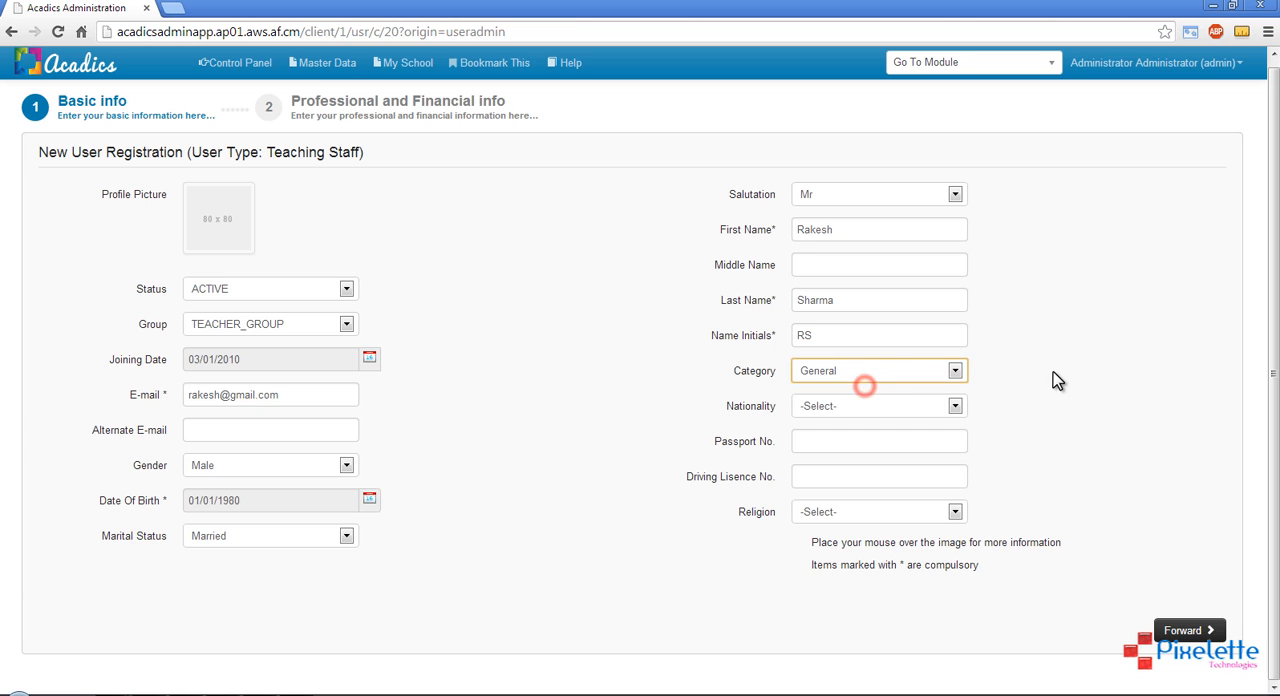
pyautogui.click(1053, 371)
pyautogui.click(902, 412)
pyautogui.click(853, 440)
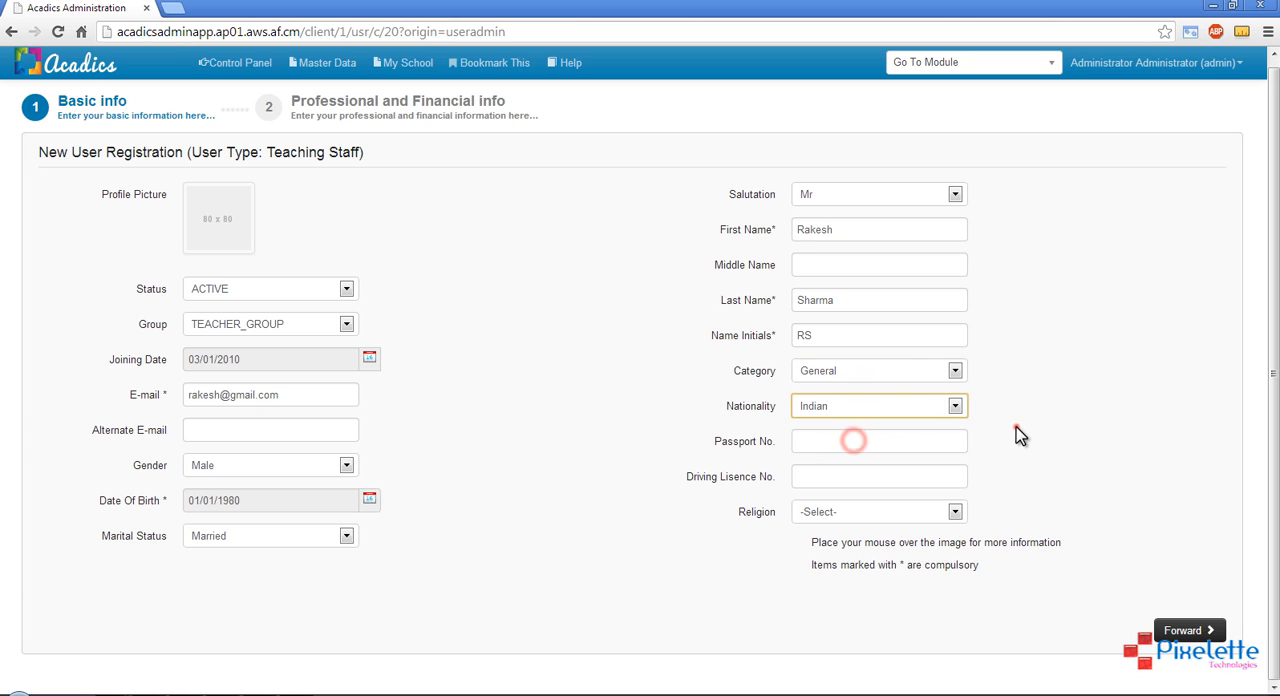
pyautogui.click(1180, 630)
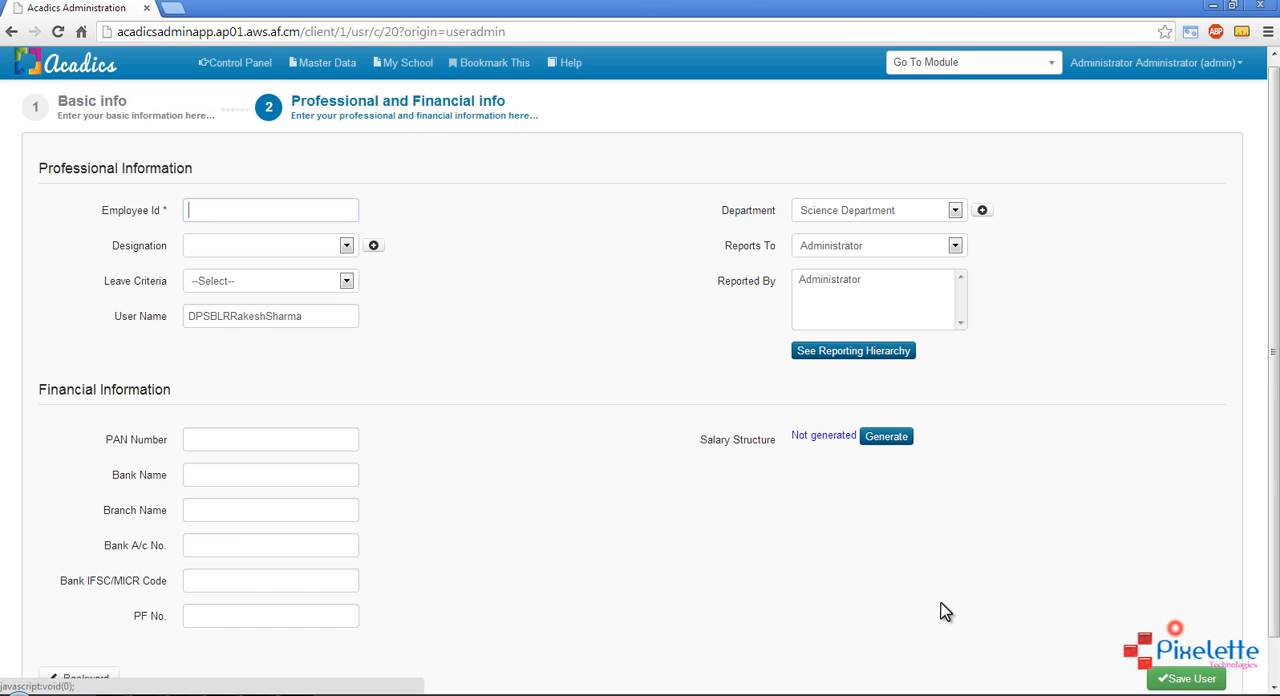
# Fill in the teacher's employee ID in the professional information
pyautogui.scroll(-1, 567, 391)
pyautogui.scroll(1, 567, 391)
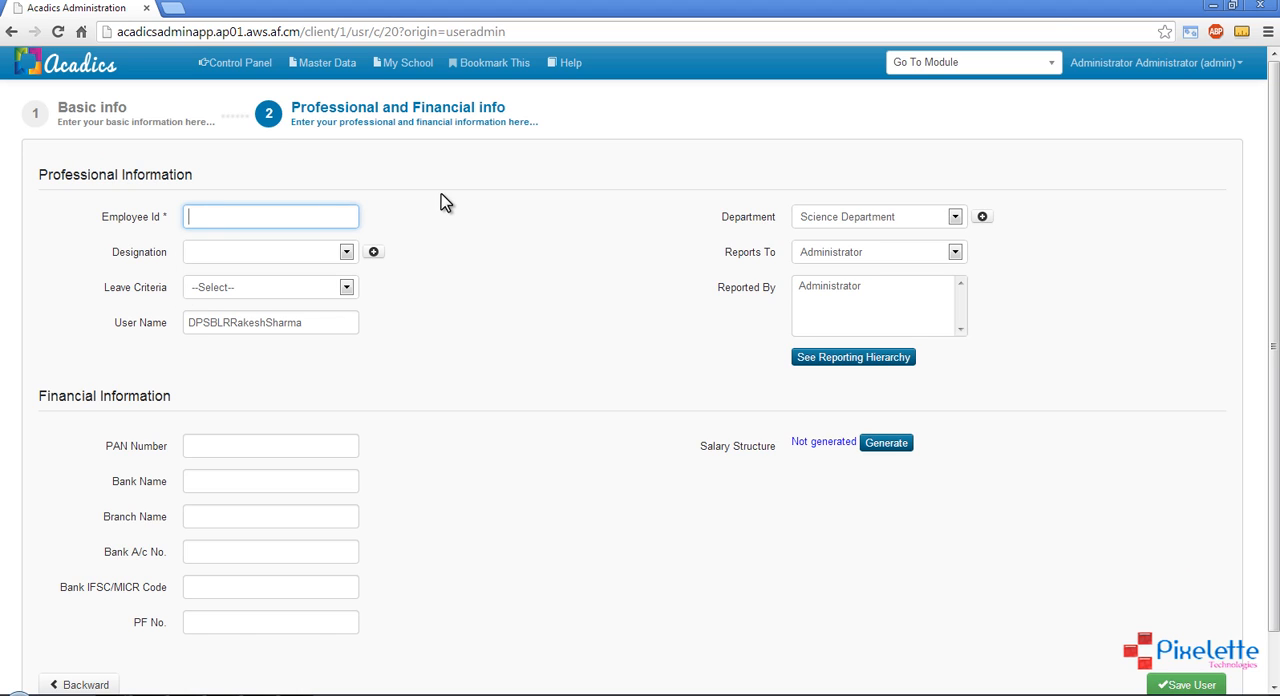
pyautogui.click(485, 241)
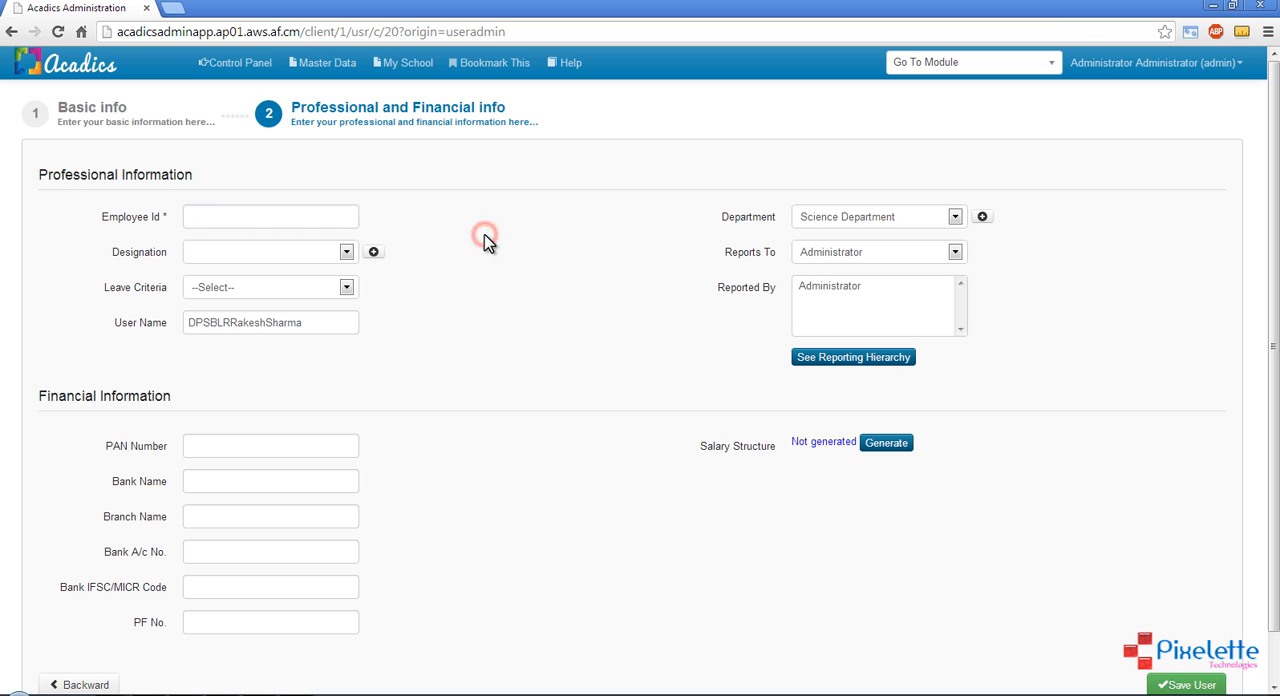
pyautogui.click(266, 220)
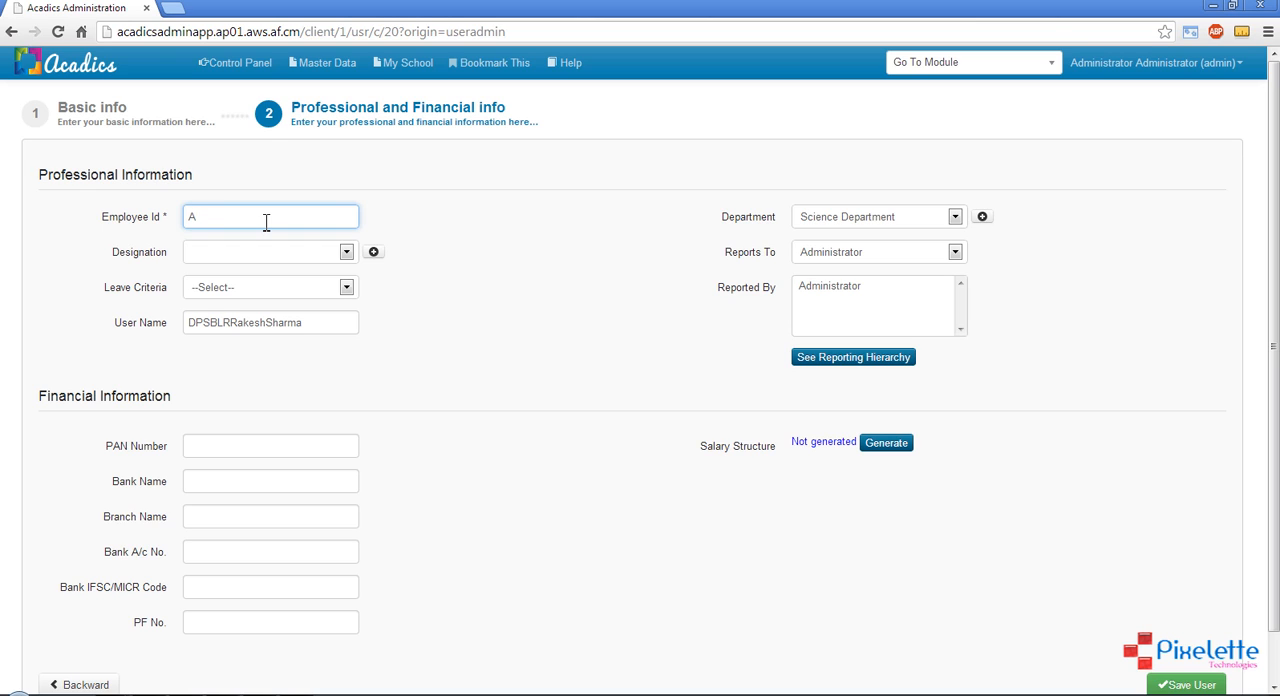
pyautogui.write('AW111')
pyautogui.click(477, 223)
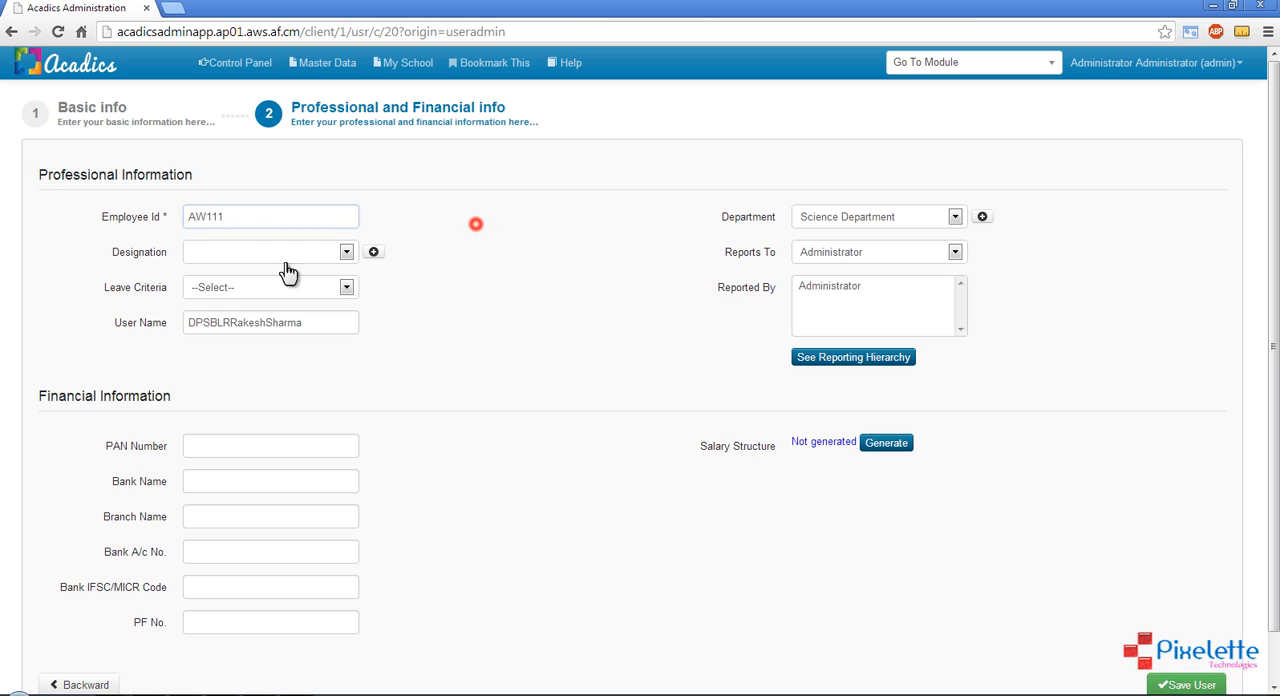
# Add and save a new designation named Head Of Department for the teacher, reusing the name as its description
pyautogui.click(226, 252)
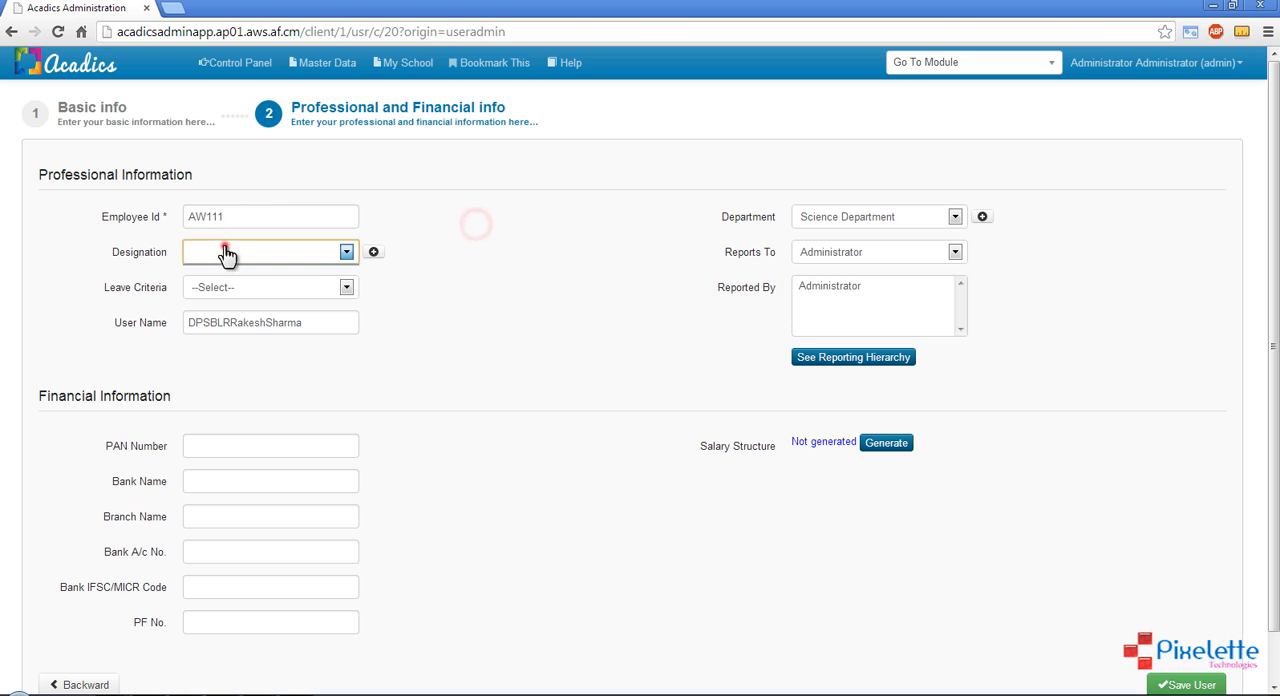
pyautogui.click(318, 256)
pyautogui.click(450, 259)
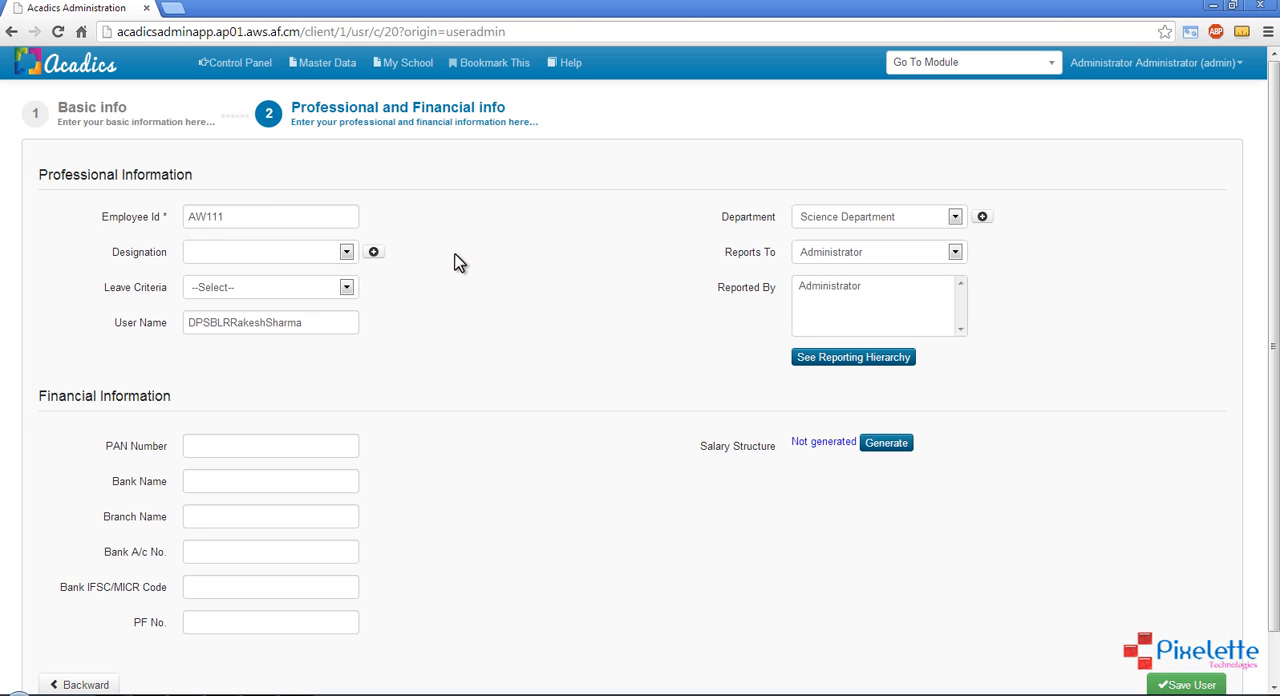
pyautogui.click(373, 252)
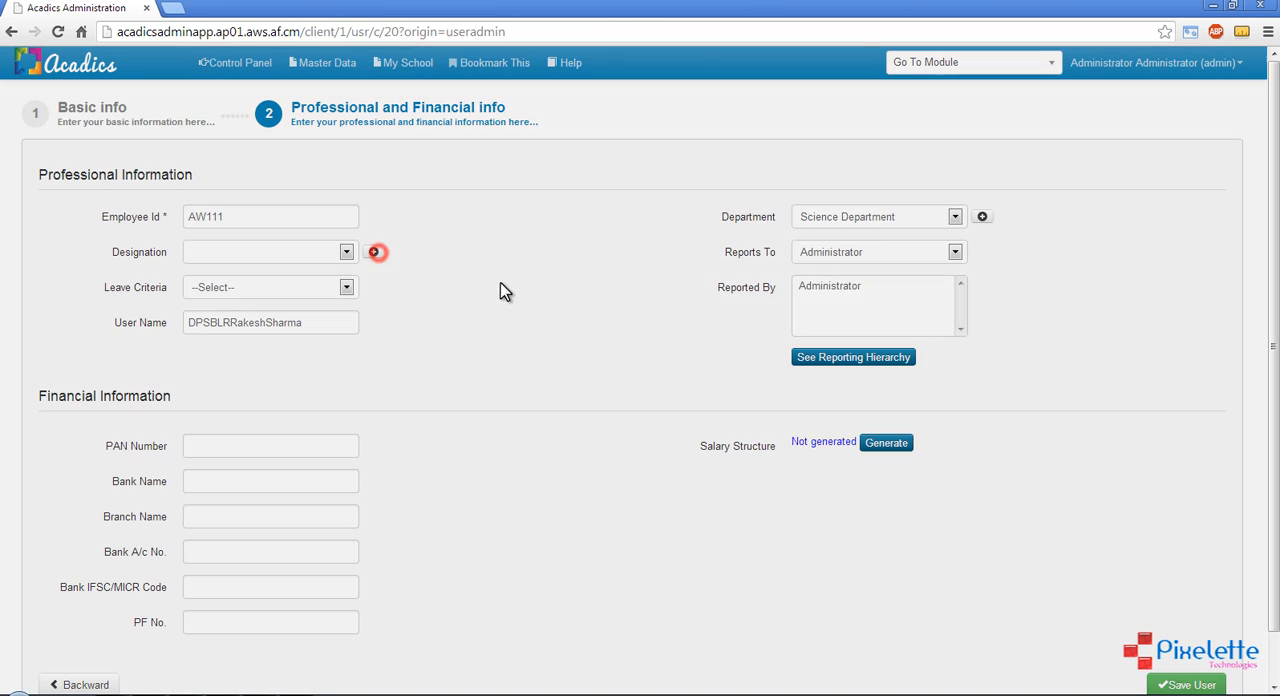
pyautogui.click(611, 177)
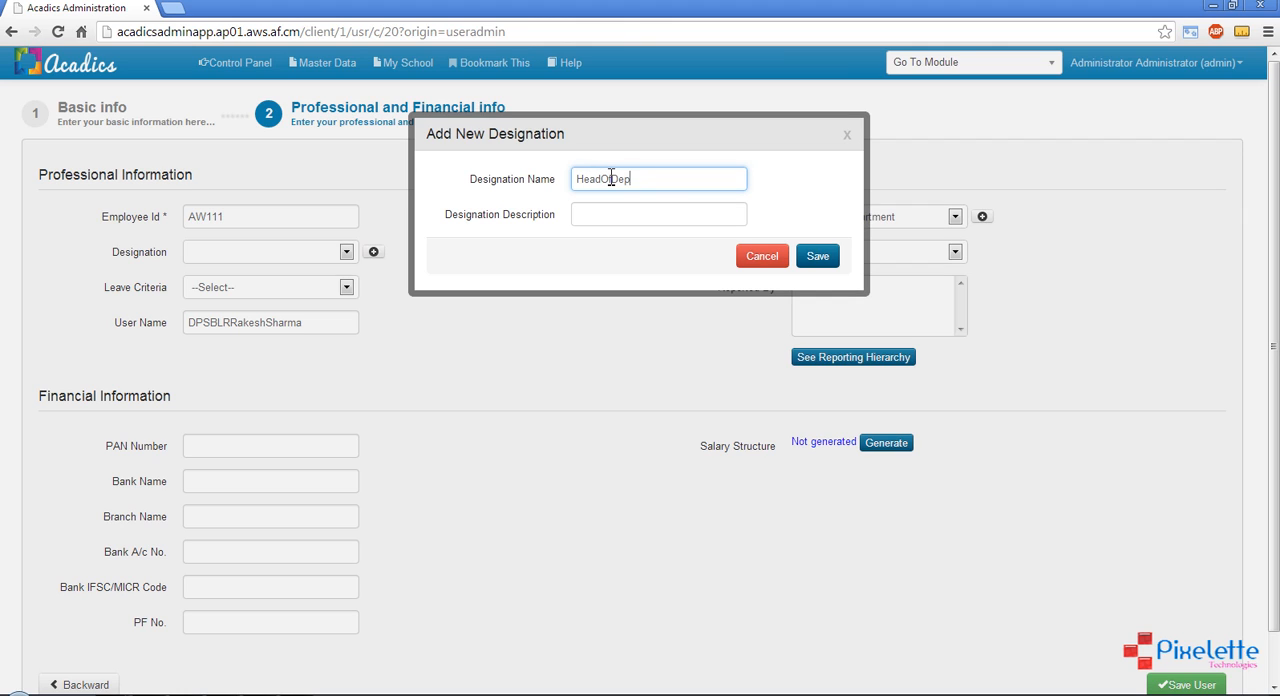
pyautogui.write('HeadOfDepartment')
pyautogui.press('Right')
pyautogui.press('Right')
pyautogui.tripleClick(688, 179)
pyautogui.hotkey('ctrl', 'c')
pyautogui.click(664, 220)
pyautogui.hotkey('ctrl', 'v')
pyautogui.click(810, 258)
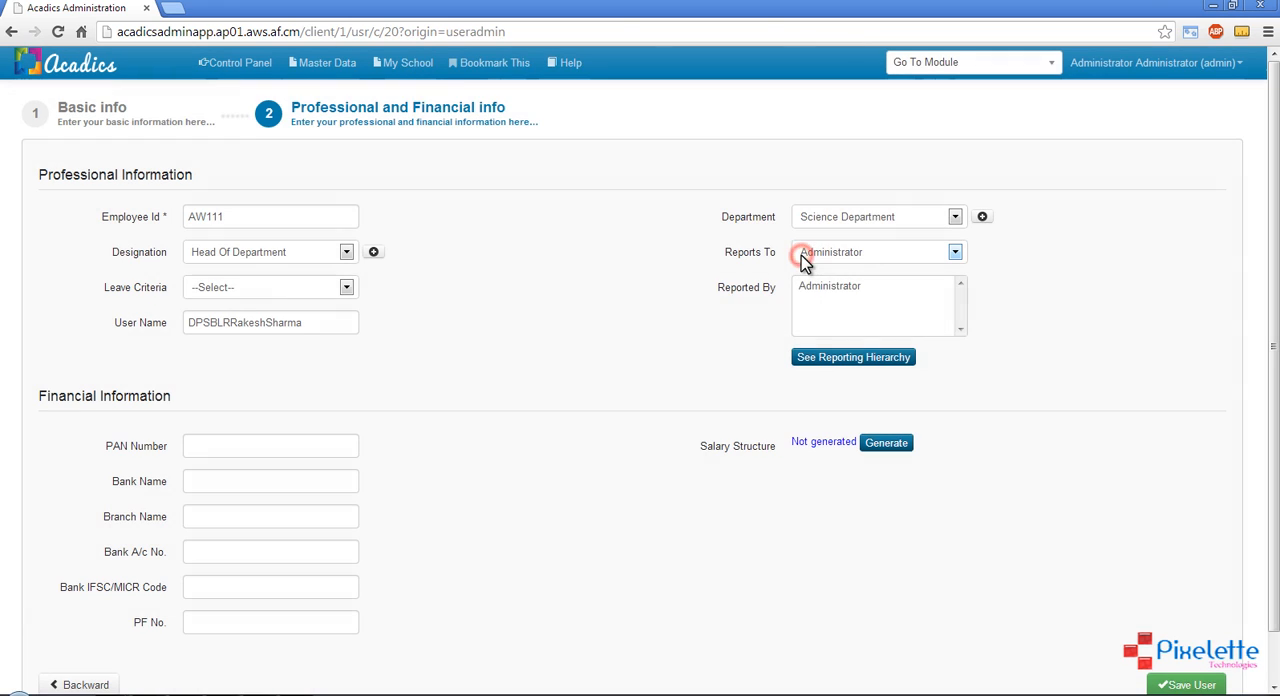
# Assign Teacher Leave Criteria as the leave criteria in the teacher's professional information
pyautogui.click(278, 252)
pyautogui.click(275, 252)
pyautogui.click(505, 318)
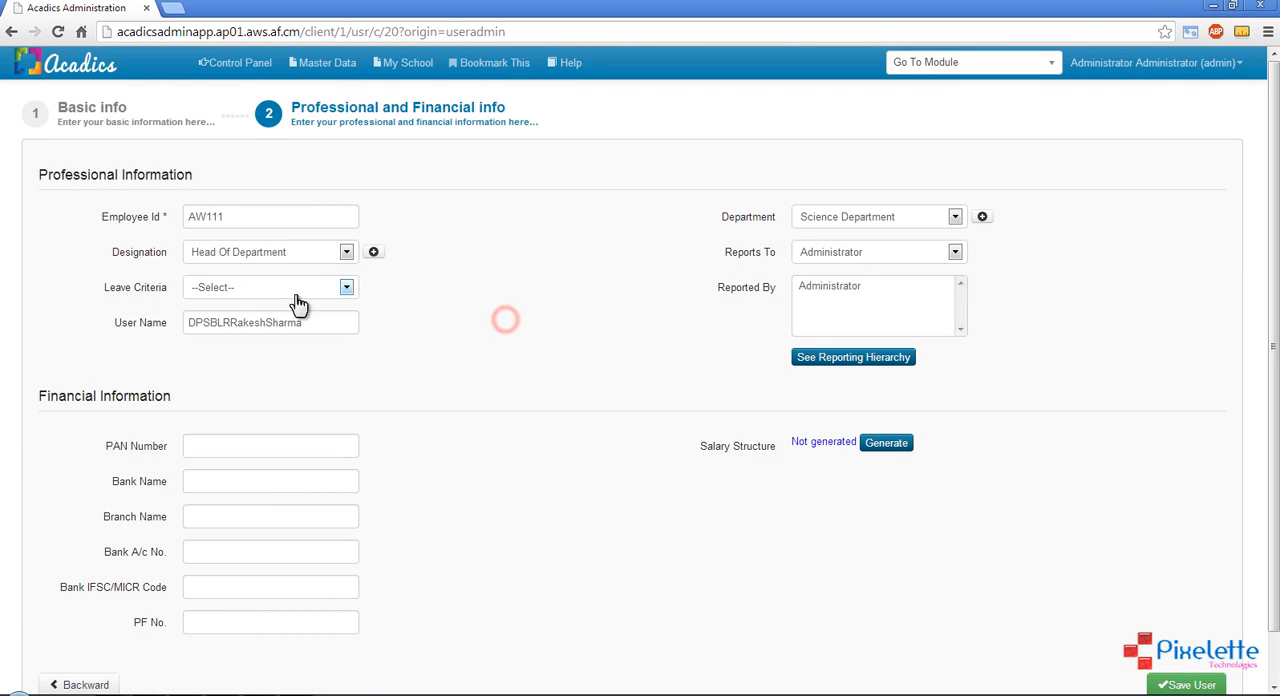
pyautogui.click(270, 289)
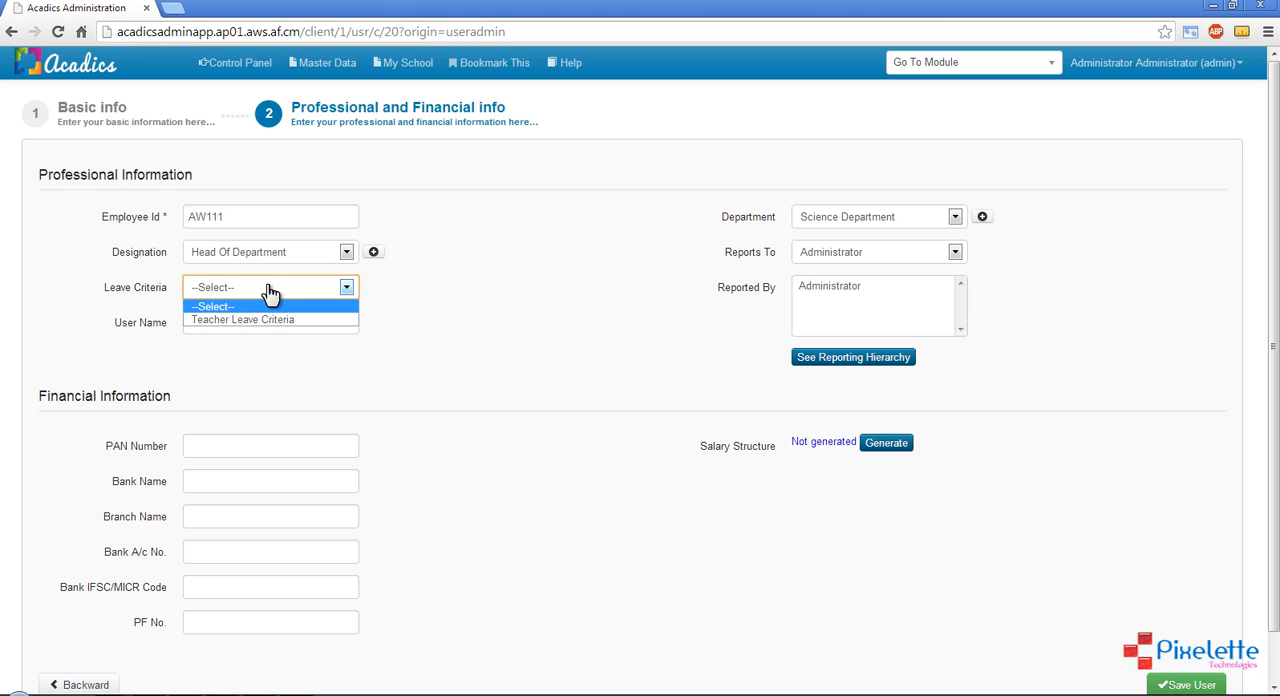
pyautogui.click(556, 299)
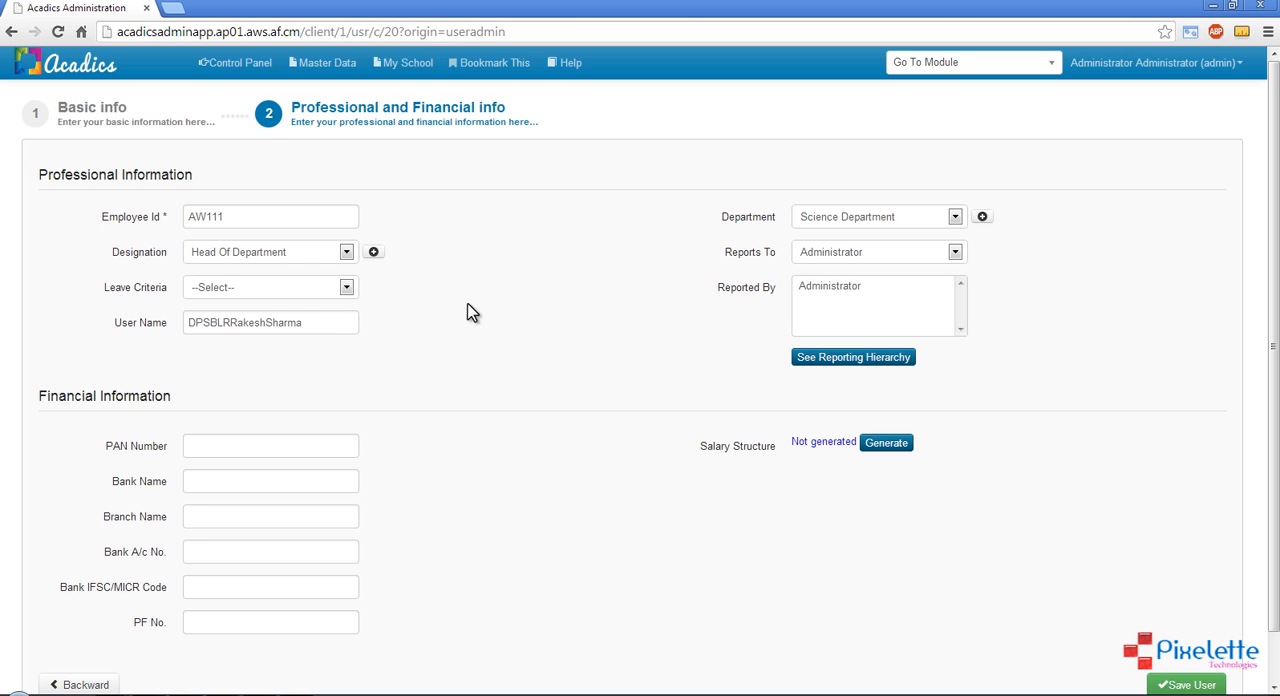
pyautogui.click(286, 290)
pyautogui.click(279, 320)
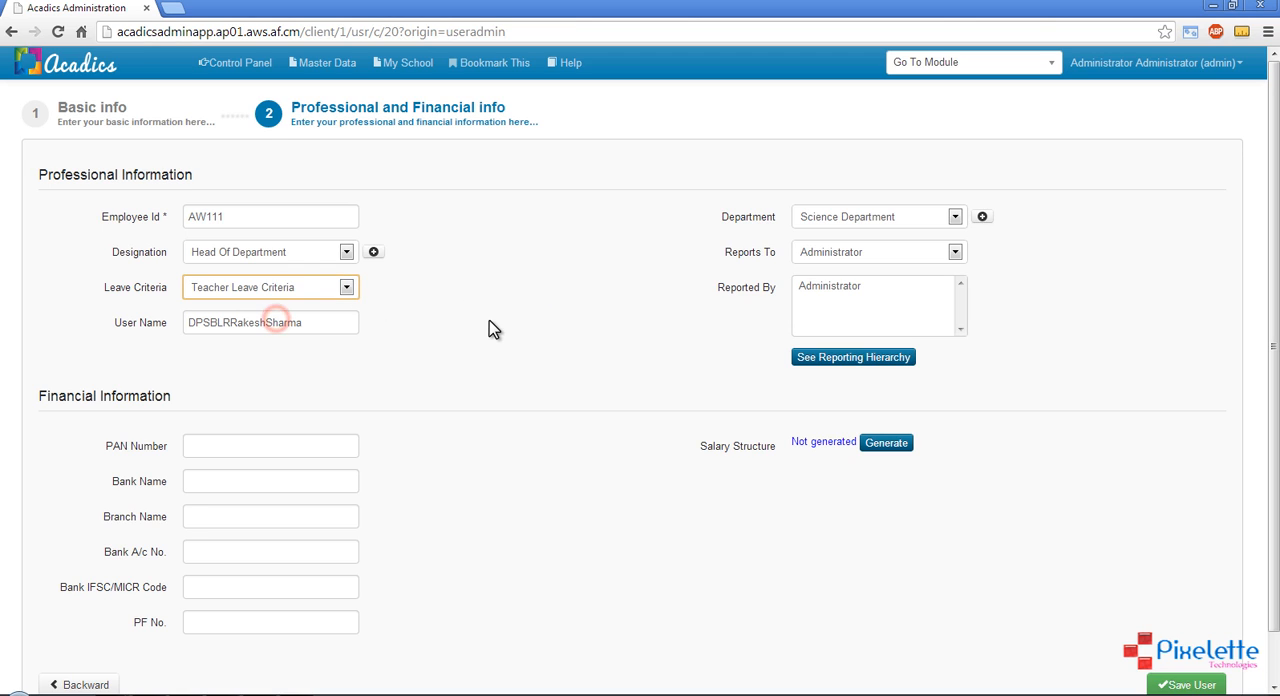
pyautogui.click(489, 325)
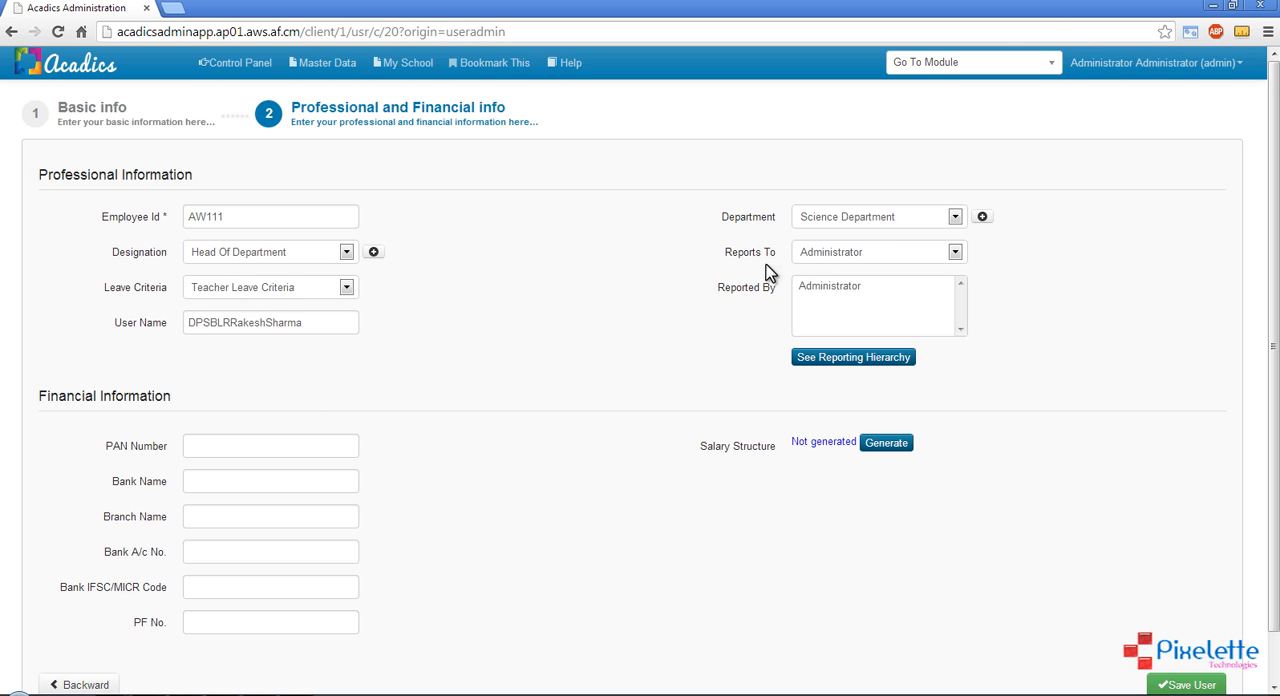
# Choose Science Department as the teacher's department and Administrator as the person the teacher reports to
pyautogui.click(867, 224)
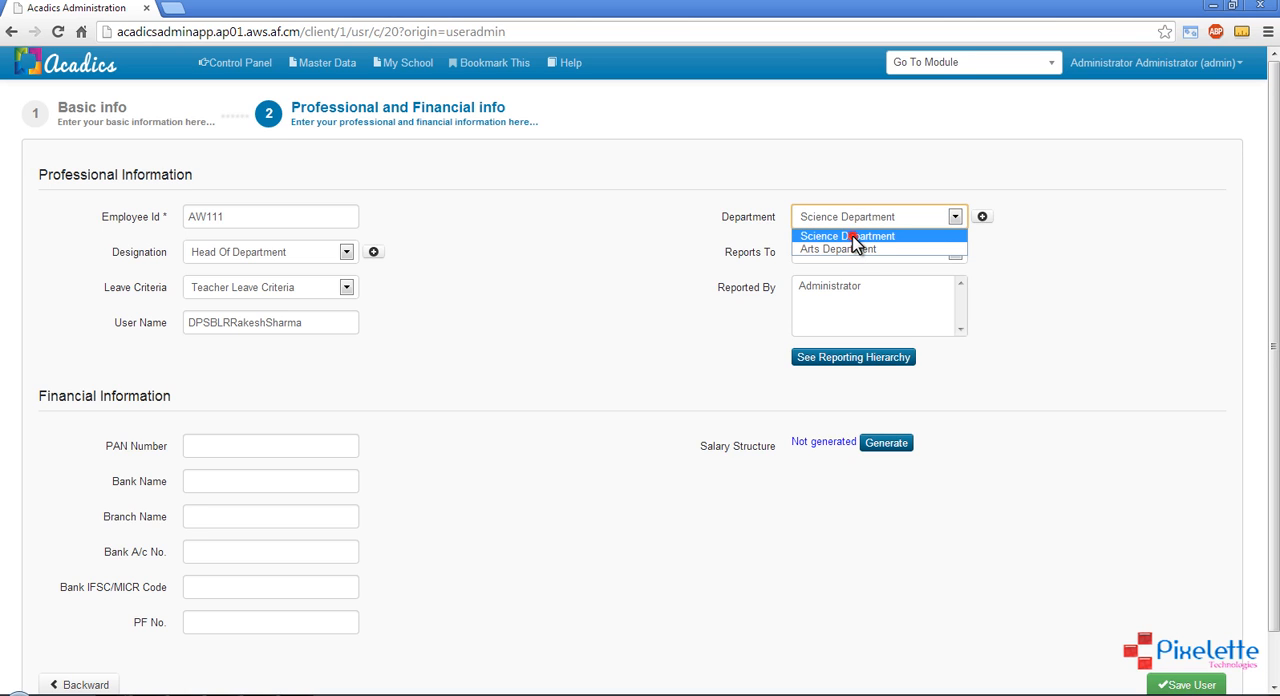
pyautogui.click(851, 238)
pyautogui.press('Tab')
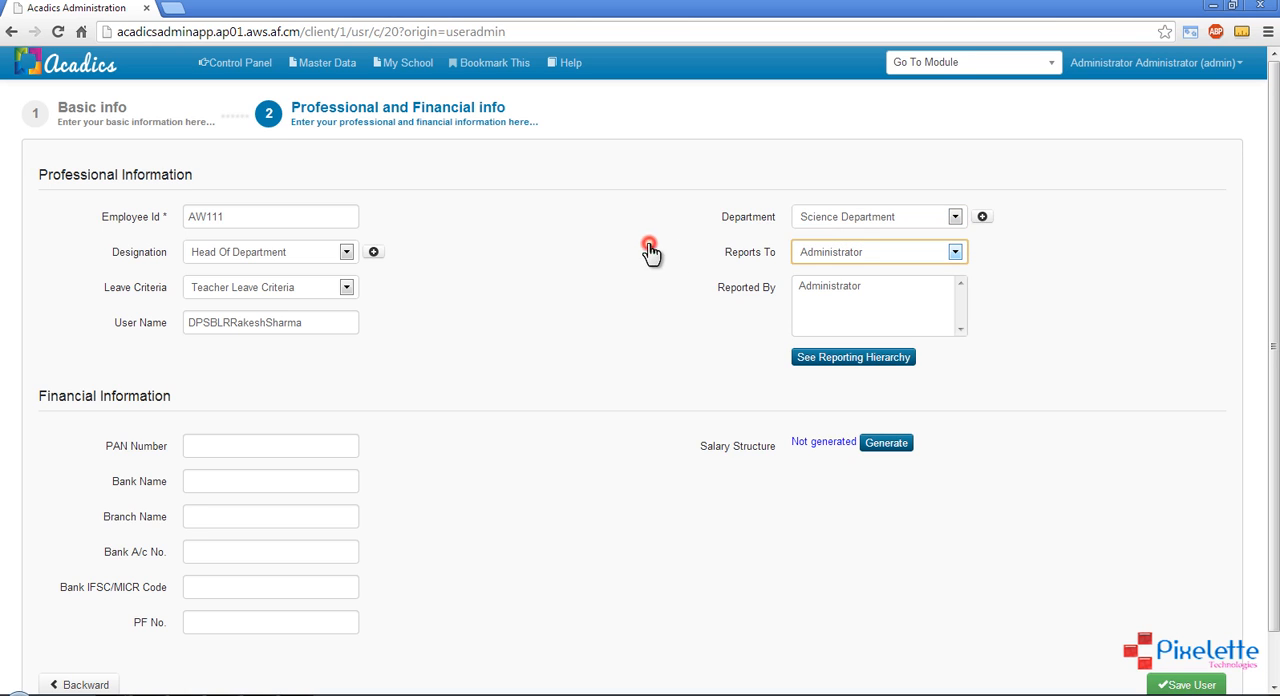
pyautogui.click(848, 258)
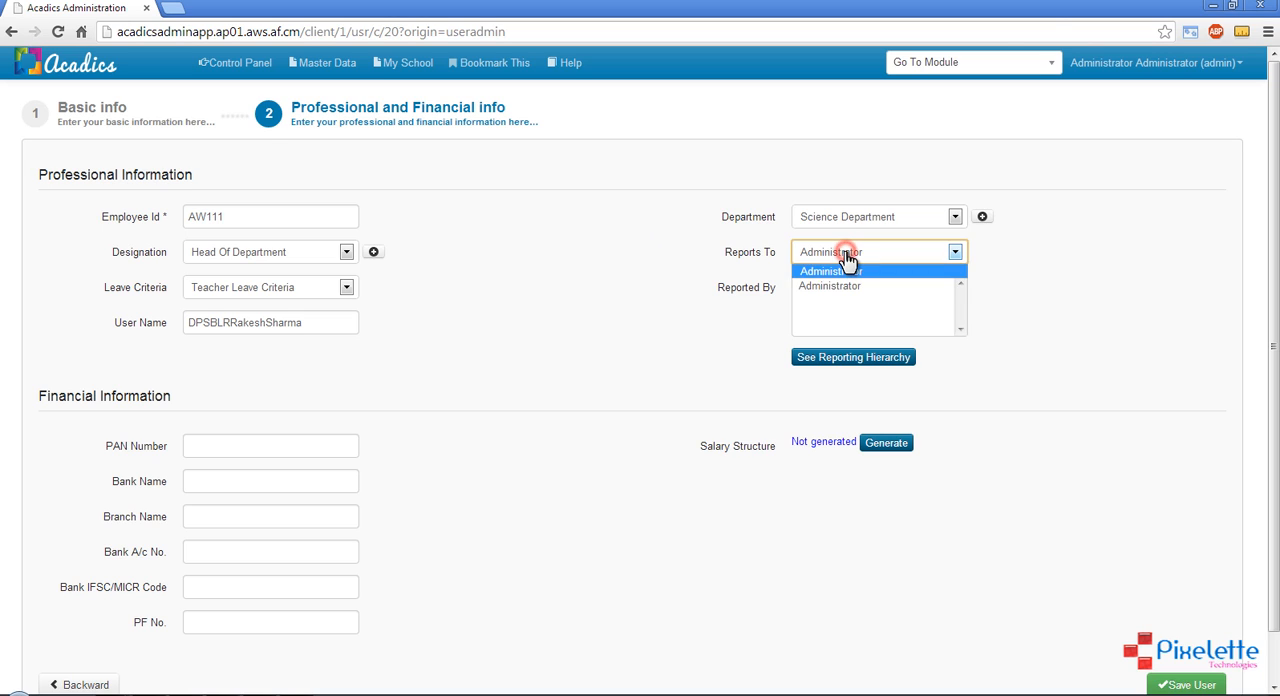
pyautogui.click(848, 254)
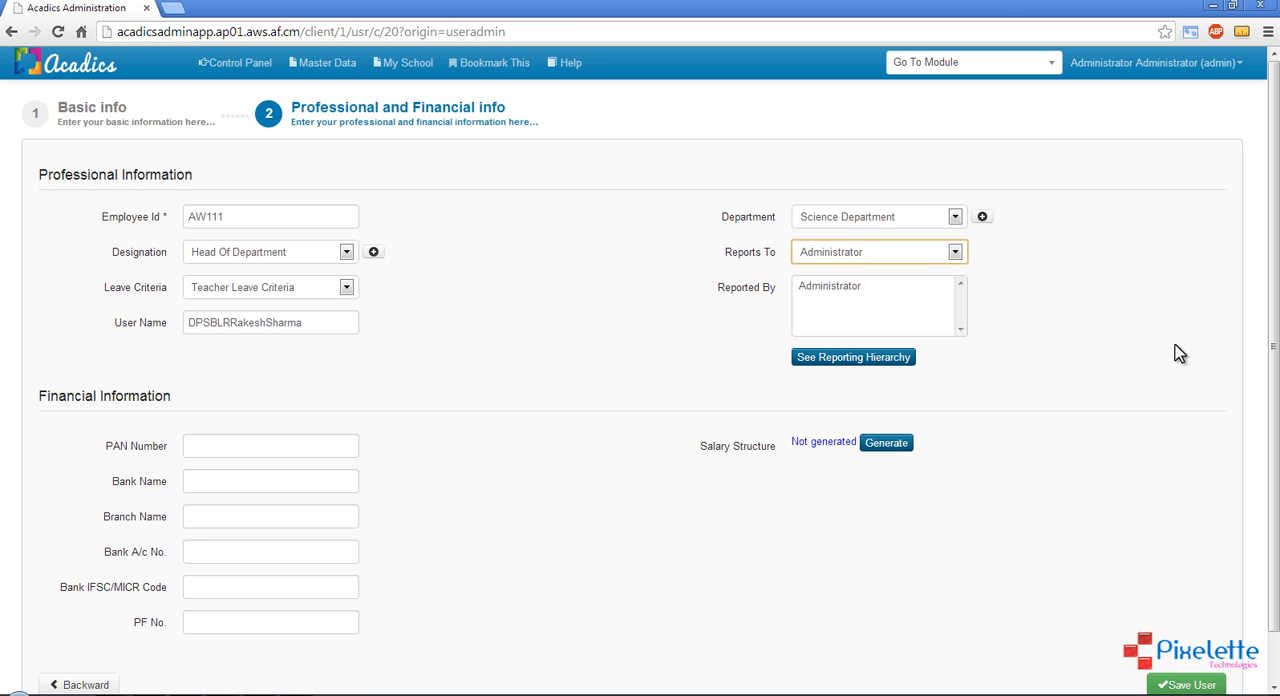
# Save the new teaching staff user, leaving the financial information empty
pyautogui.click(1103, 345)
pyautogui.scroll(-1, 480, 522)
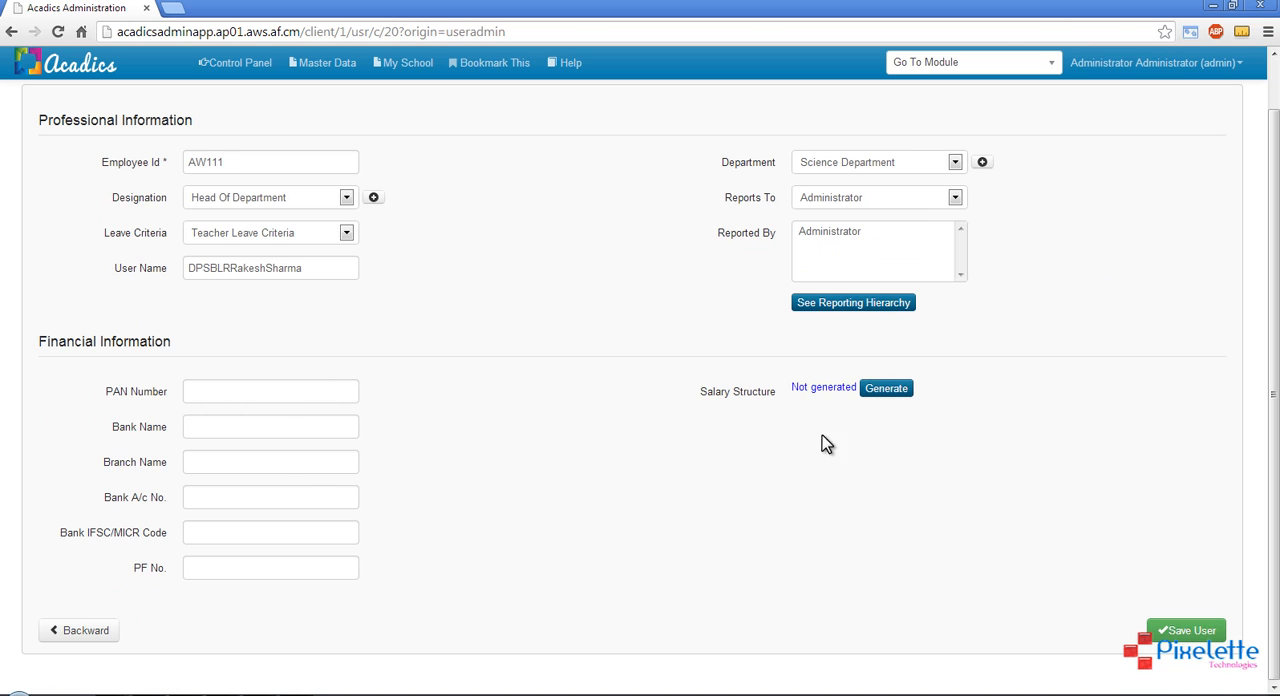
pyautogui.click(1180, 633)
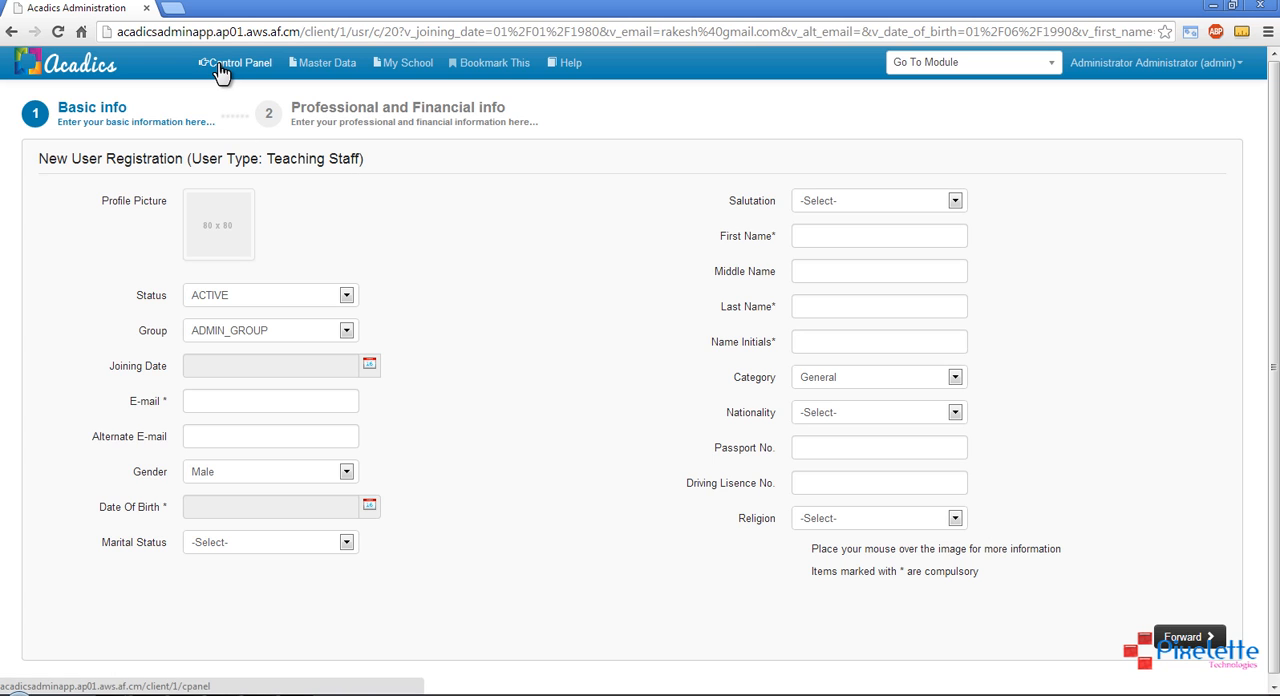
# Open the users list in User Administration and examine the new teacher's name, user type, status and username
pyautogui.click(259, 63)
pyautogui.click(422, 232)
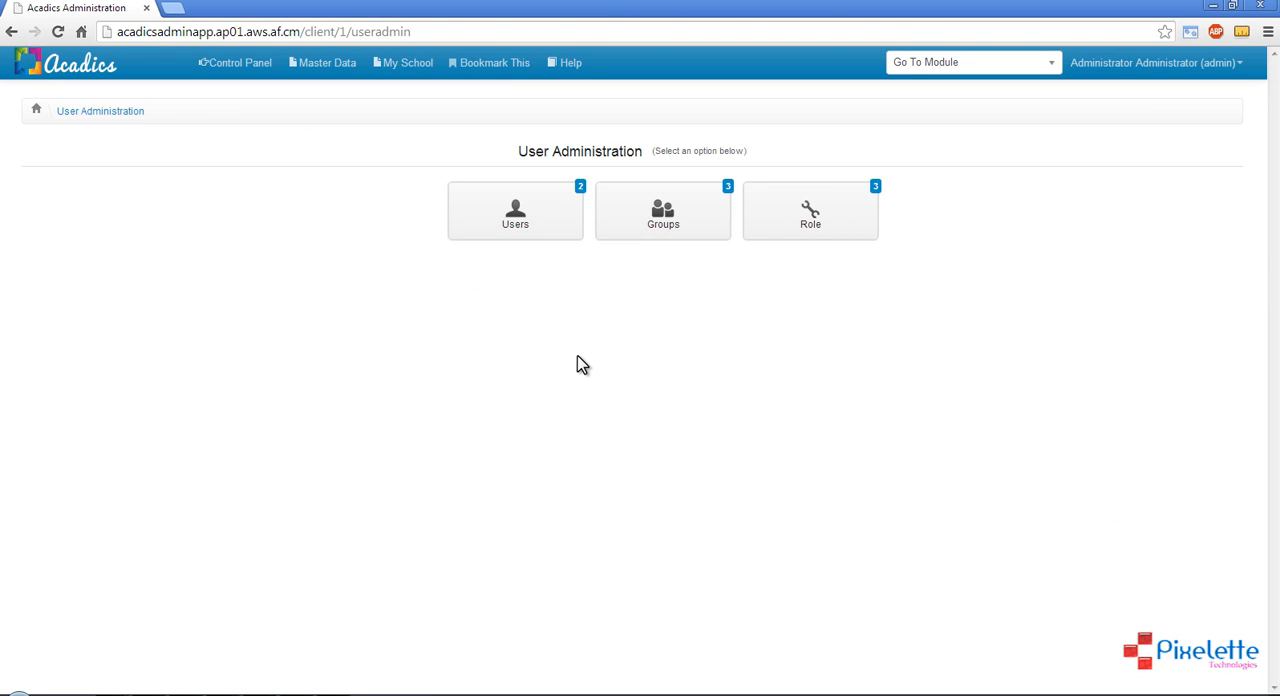
pyautogui.click(527, 232)
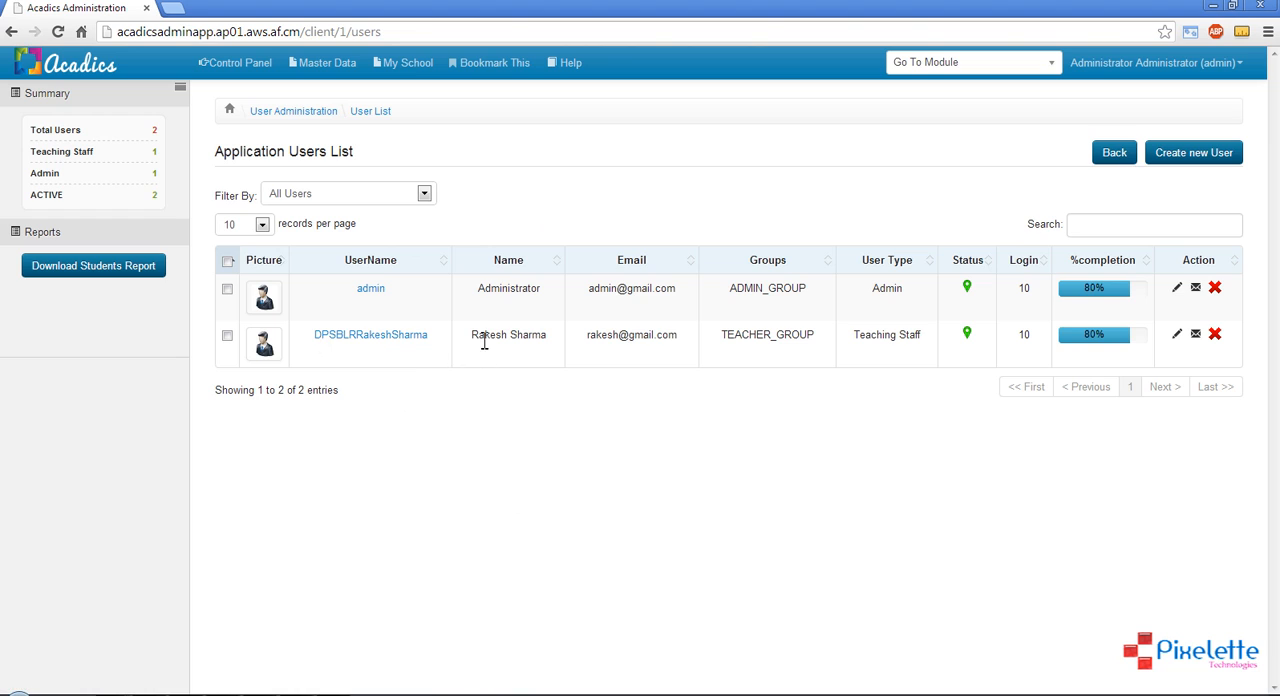
pyautogui.moveTo(471, 335); pyautogui.dragTo(548, 337)
pyautogui.click(575, 434)
pyautogui.moveTo(856, 337); pyautogui.dragTo(926, 337)
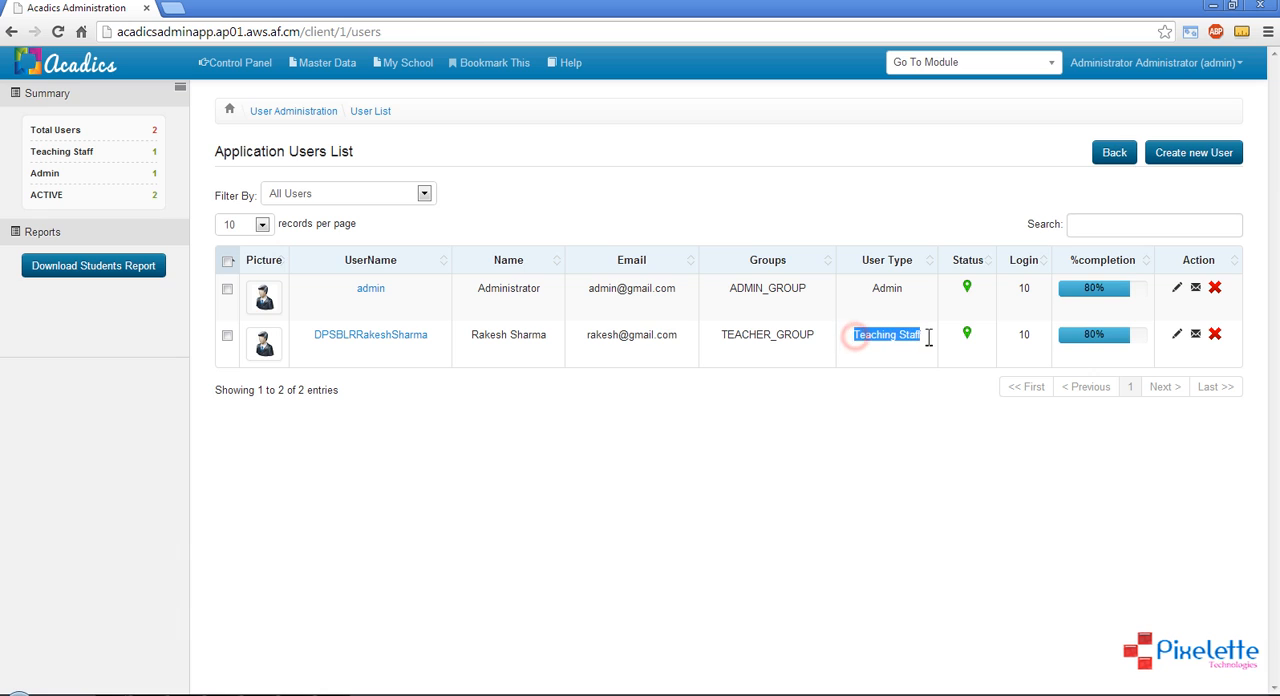
pyautogui.click(930, 436)
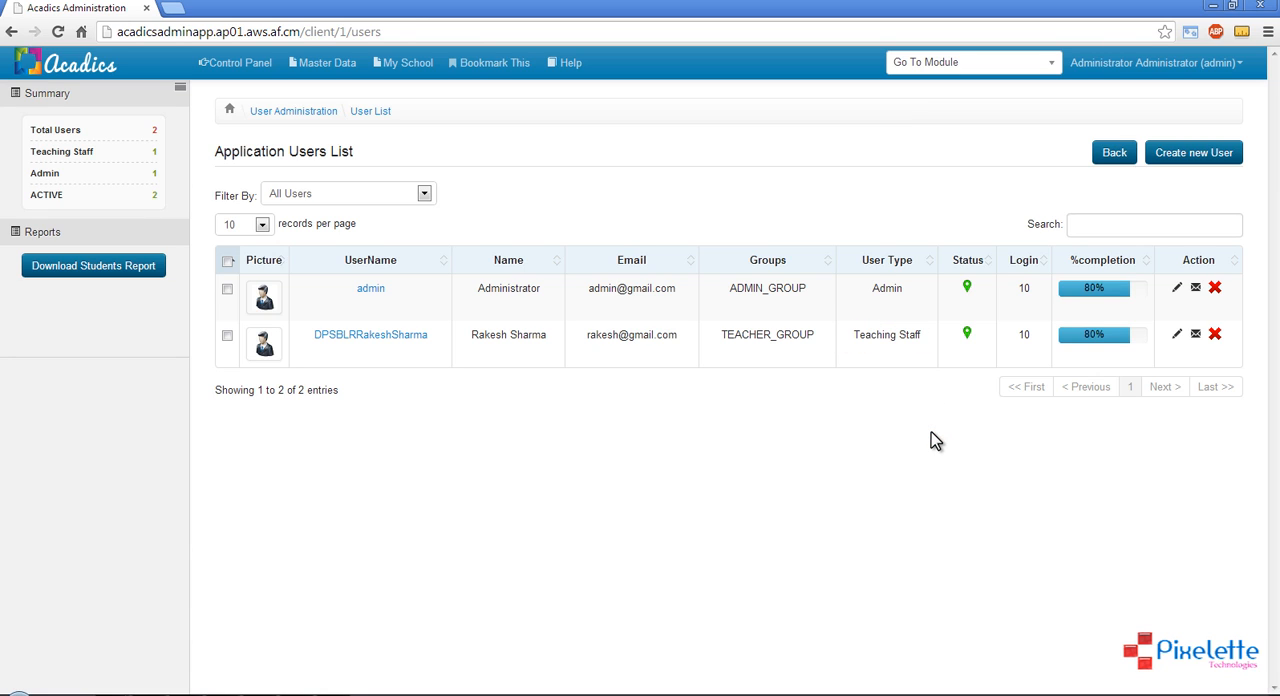
pyautogui.moveTo(966, 343)
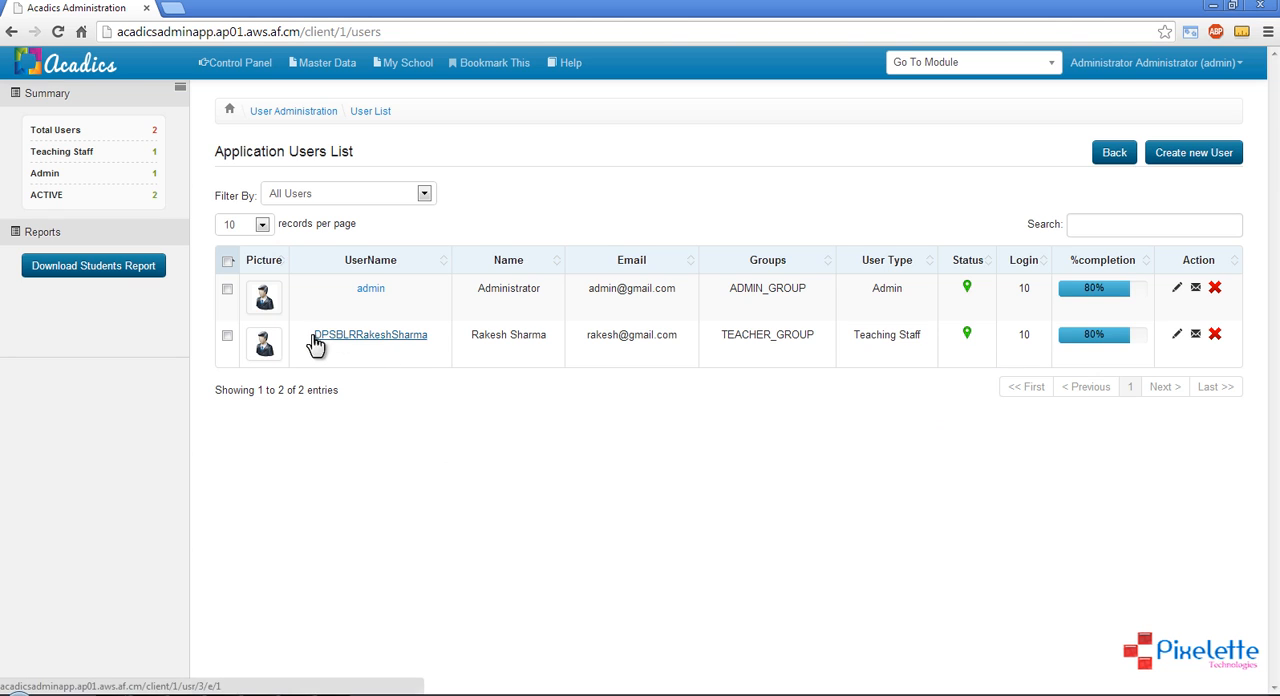
pyautogui.moveTo(312, 336); pyautogui.dragTo(443, 343)
pyautogui.click(451, 425)
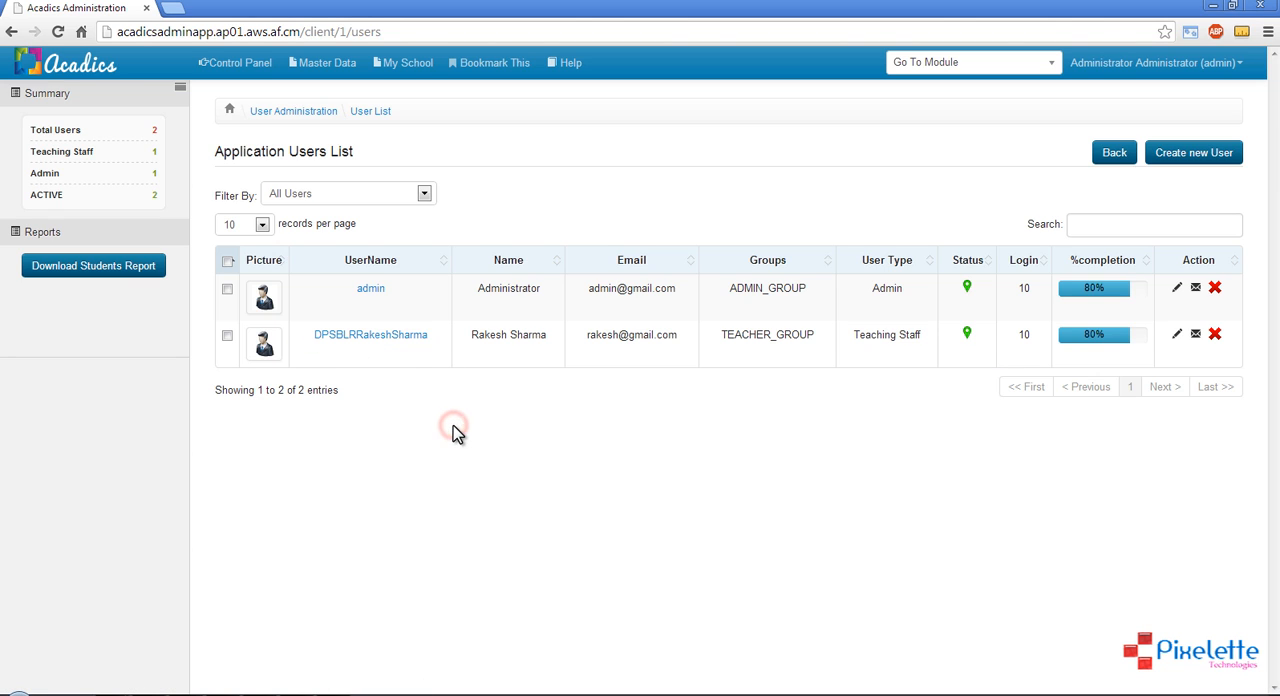
pyautogui.moveTo(426, 337); pyautogui.dragTo(314, 348)
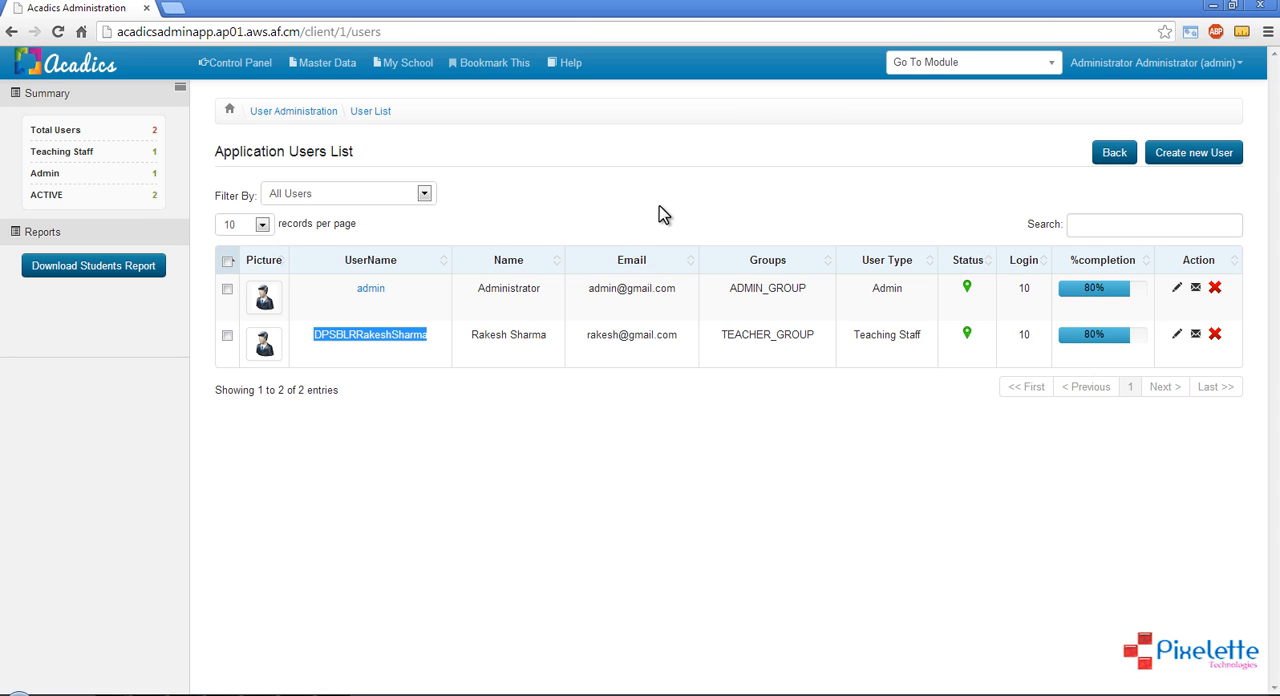
# In the Master Data time tables for academic year 2013-2014, start creating a time table for class I-A
pyautogui.click(306, 62)
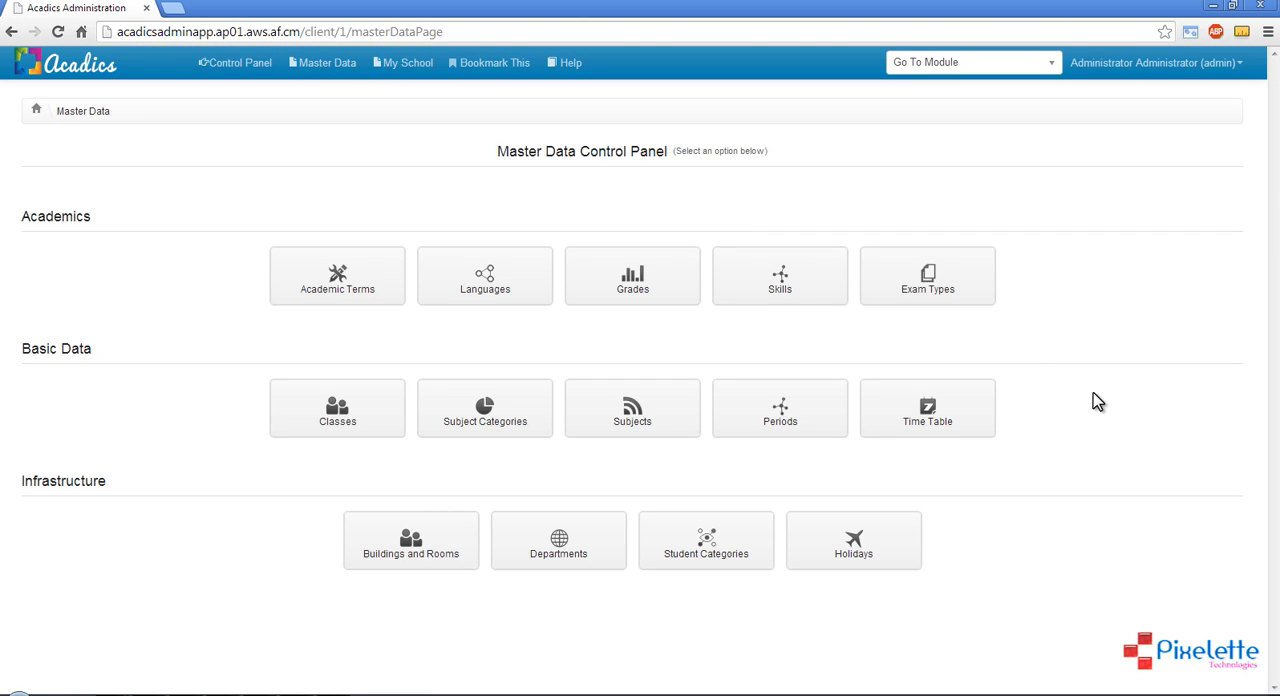
pyautogui.click(928, 405)
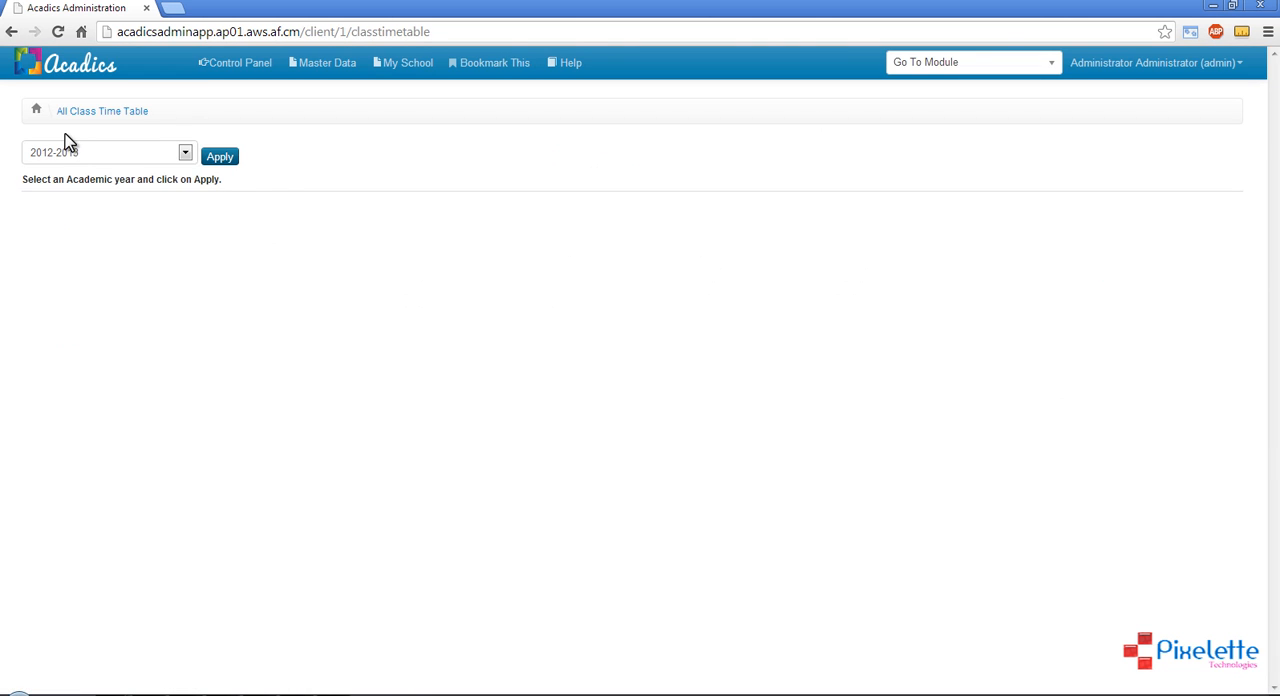
pyautogui.click(72, 151)
pyautogui.click(88, 172)
pyautogui.click(217, 157)
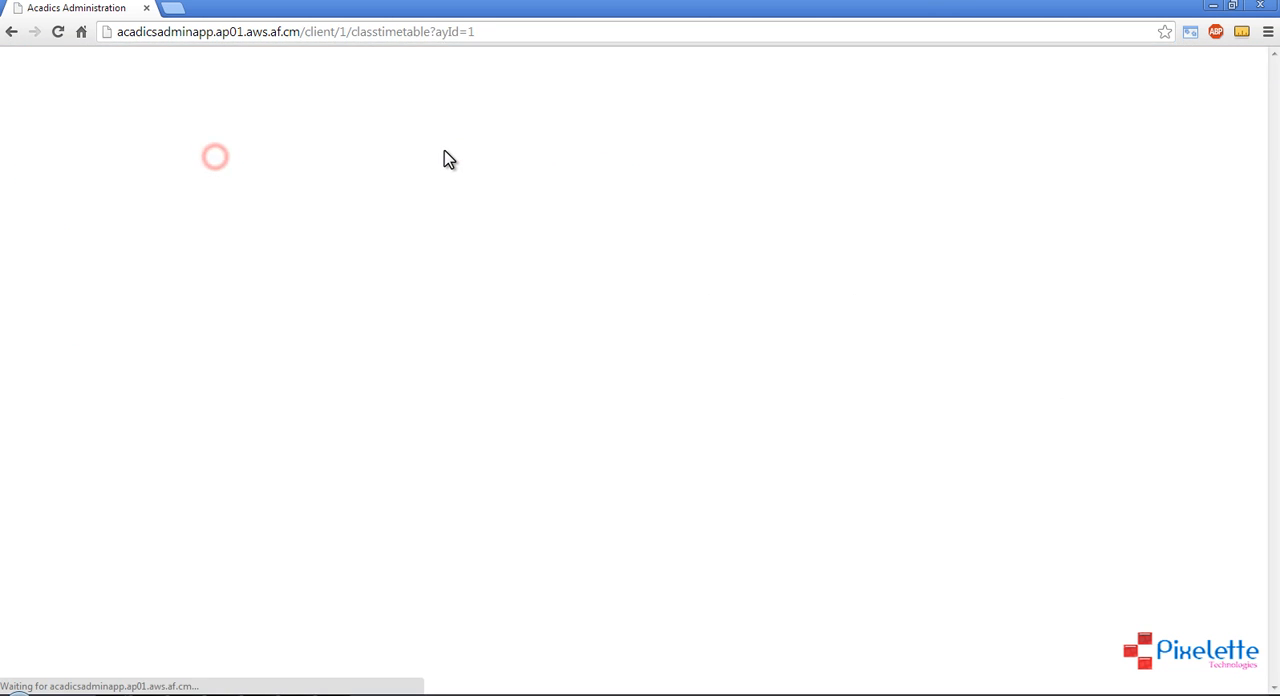
pyautogui.click(990, 274)
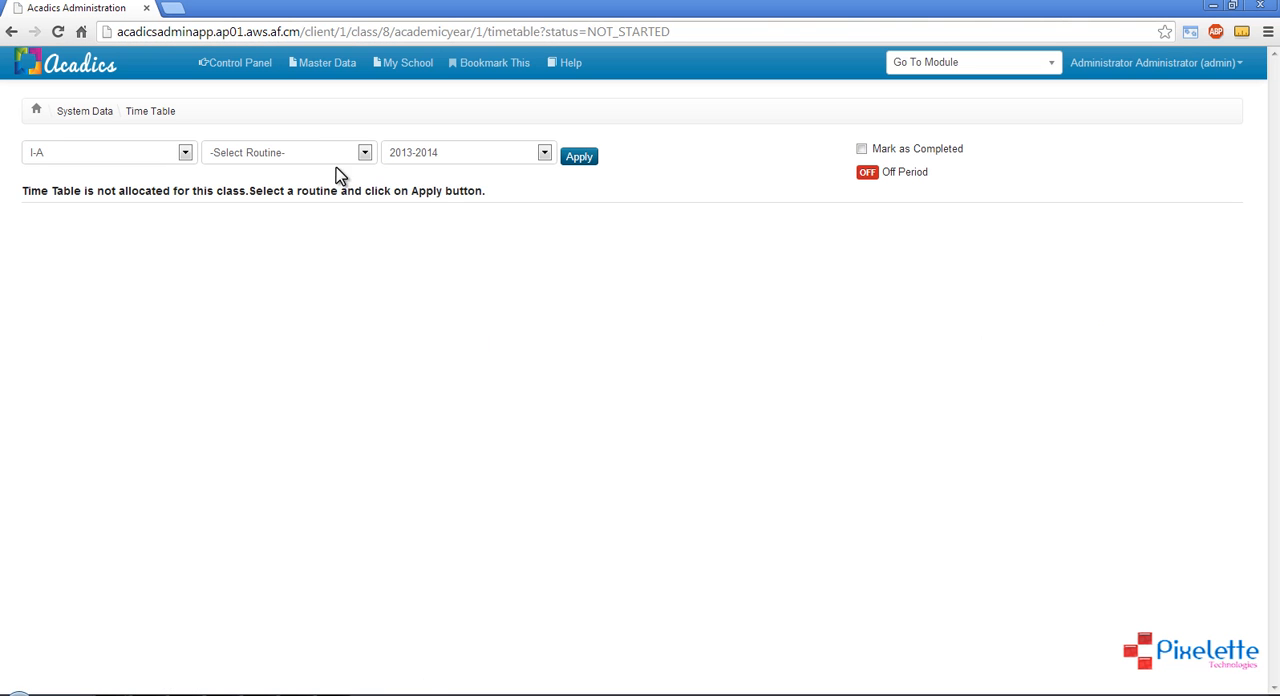
# Apply routine1 to class I-A's time table
pyautogui.click(326, 151)
pyautogui.click(290, 185)
pyautogui.click(582, 160)
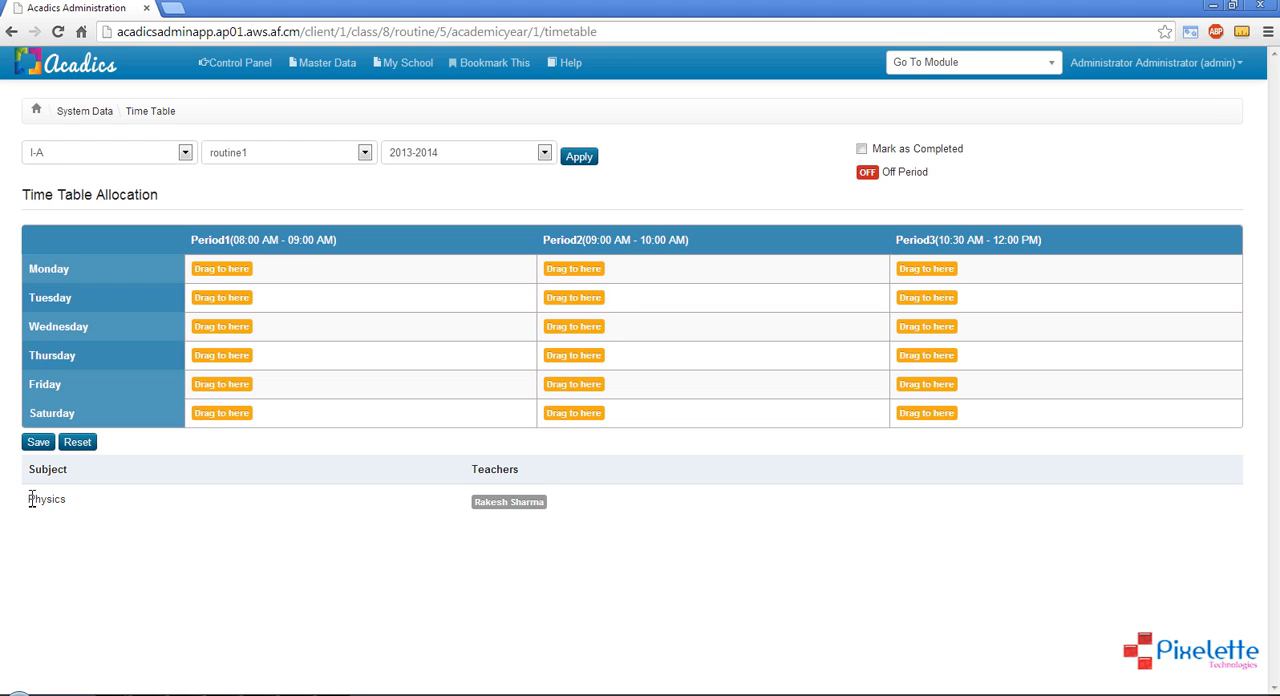
# Allocate the Physics teacher to Period1 on Monday, Tuesday and Wednesday and Period2 on Monday and Tuesday, and save the time table
pyautogui.moveTo(31, 500); pyautogui.dragTo(67, 500)
pyautogui.click(467, 567)
pyautogui.moveTo(489, 503); pyautogui.dragTo(222, 281)
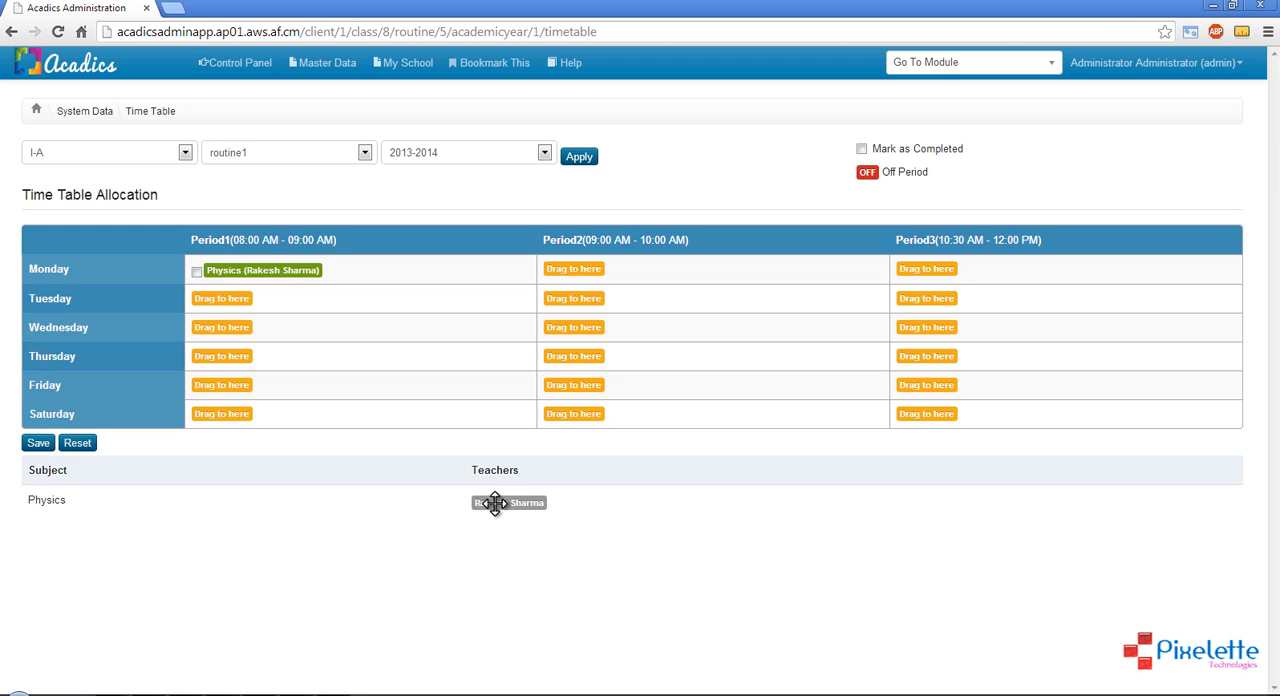
pyautogui.moveTo(497, 505); pyautogui.dragTo(244, 299)
pyautogui.moveTo(503, 503); pyautogui.dragTo(561, 281)
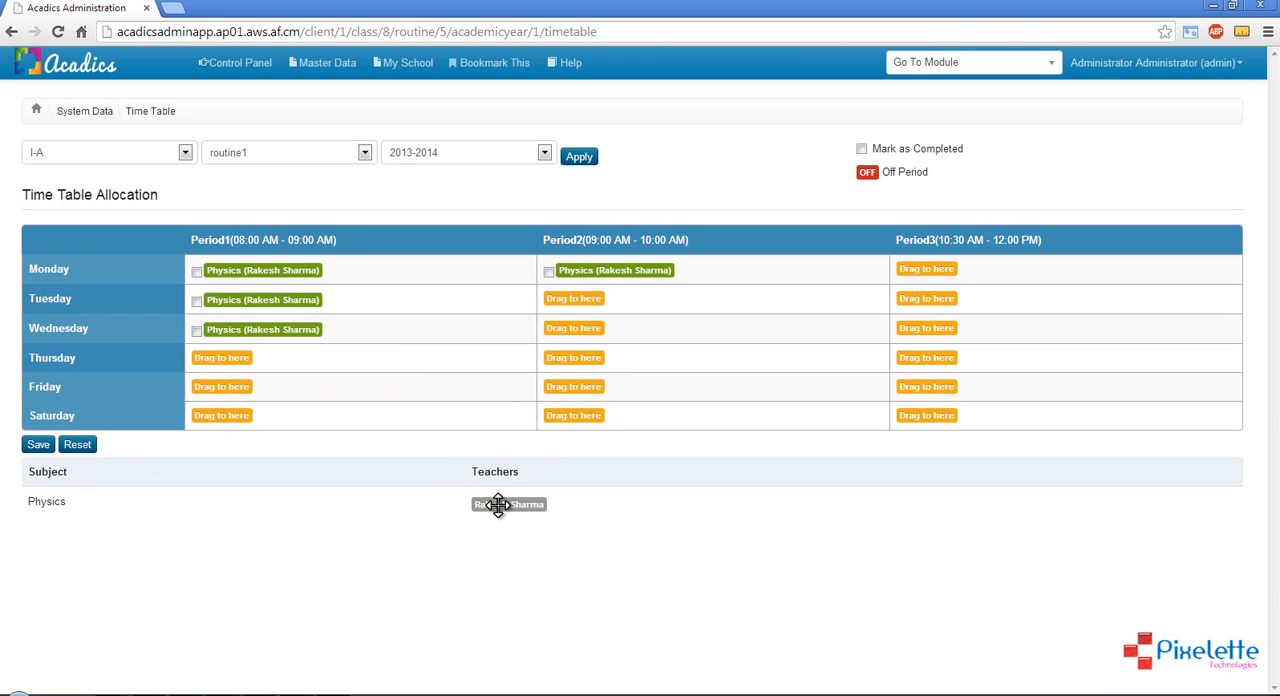
pyautogui.moveTo(494, 505); pyautogui.dragTo(587, 312)
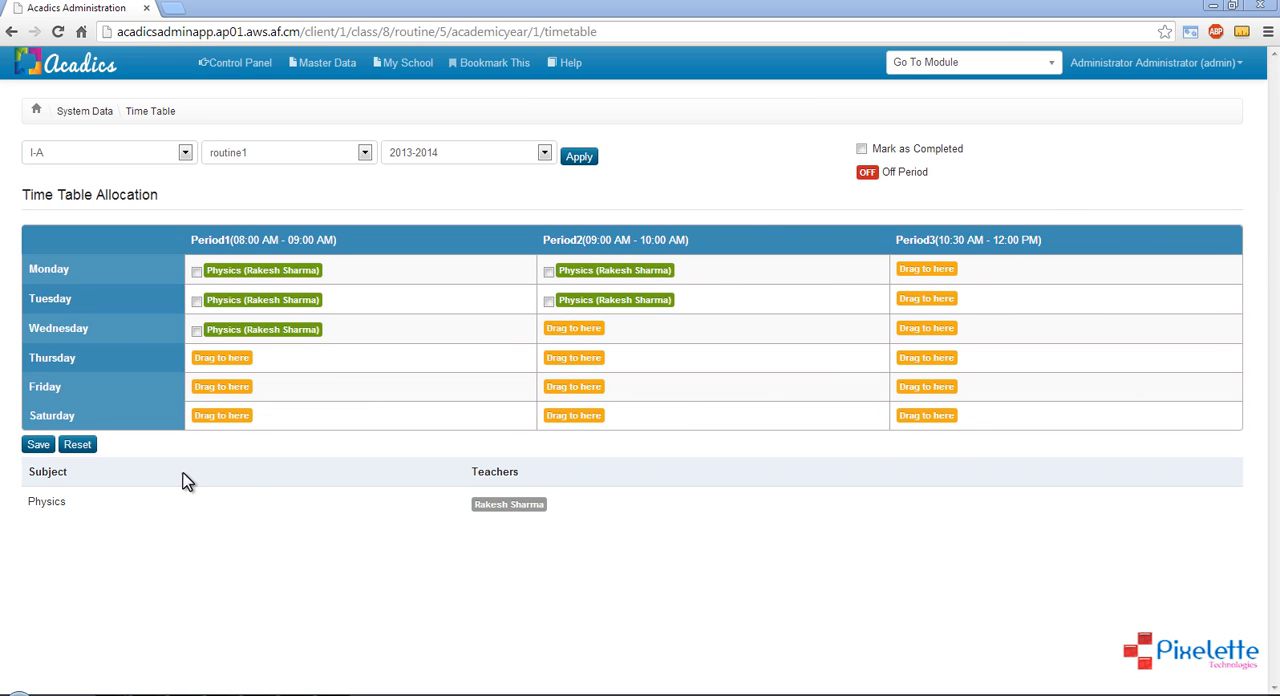
pyautogui.click(38, 446)
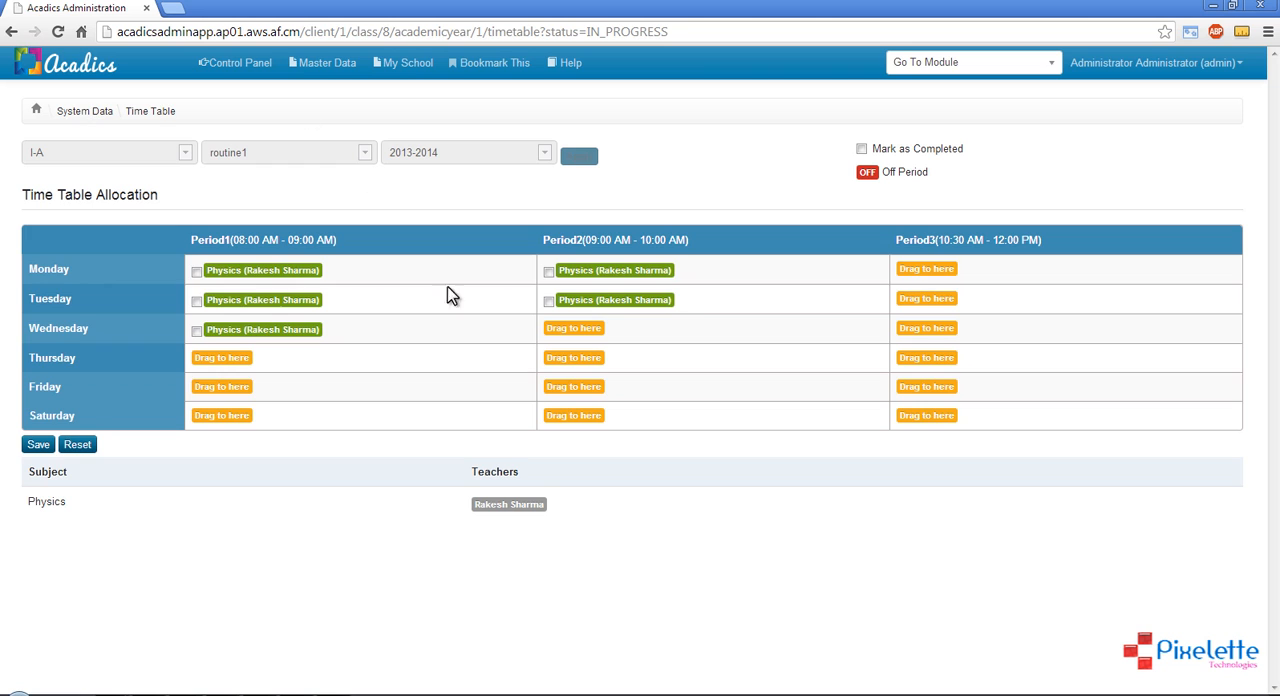
# List the class time tables for academic year 2013-2014 and check the routine status of class I-A
pyautogui.click(325, 66)
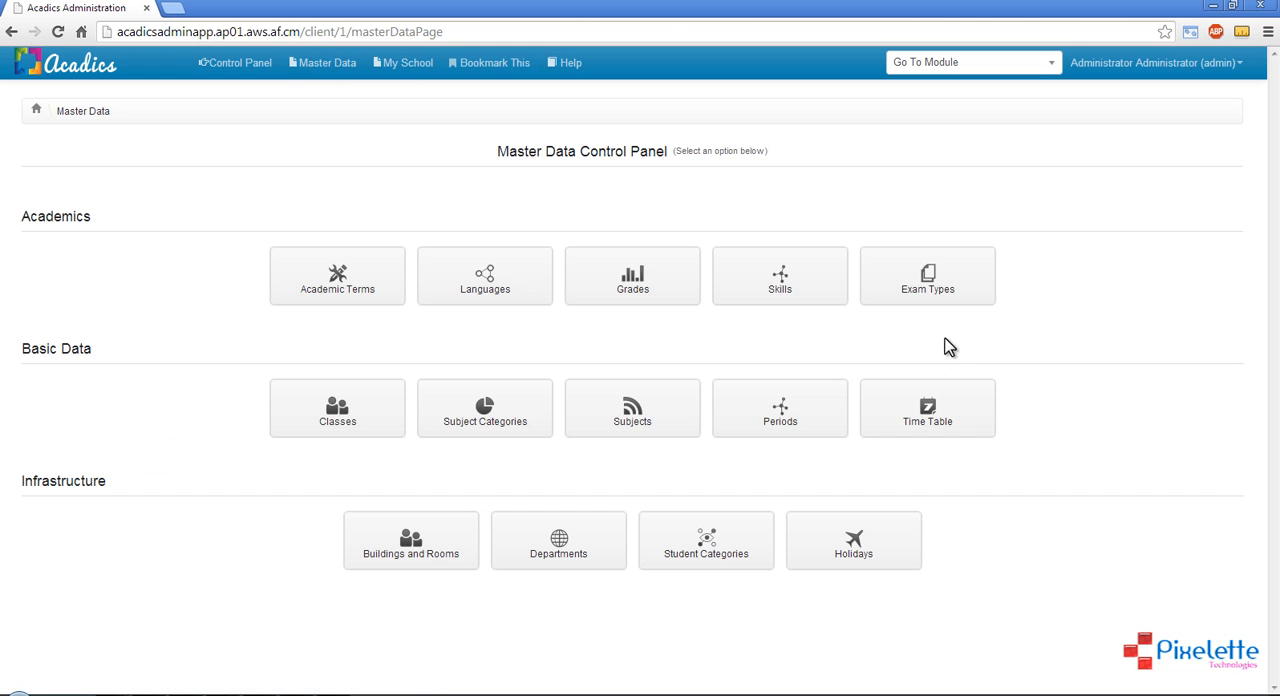
pyautogui.click(929, 405)
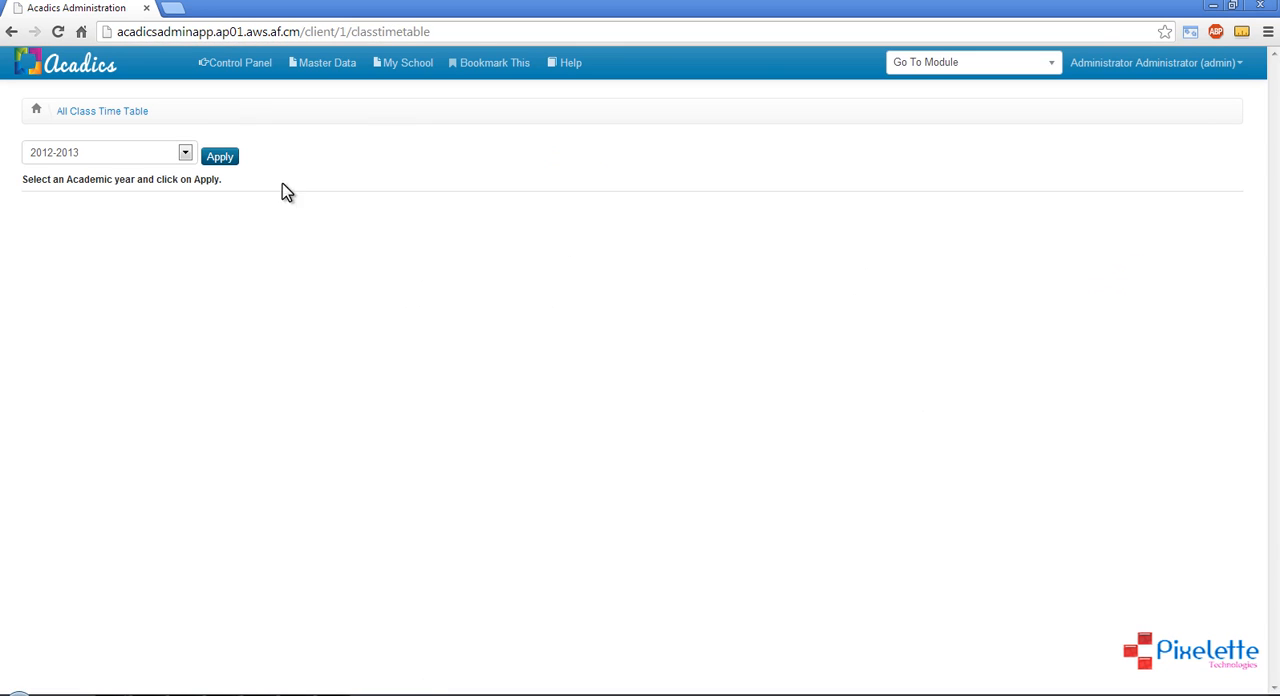
pyautogui.click(131, 152)
pyautogui.click(110, 185)
pyautogui.click(219, 156)
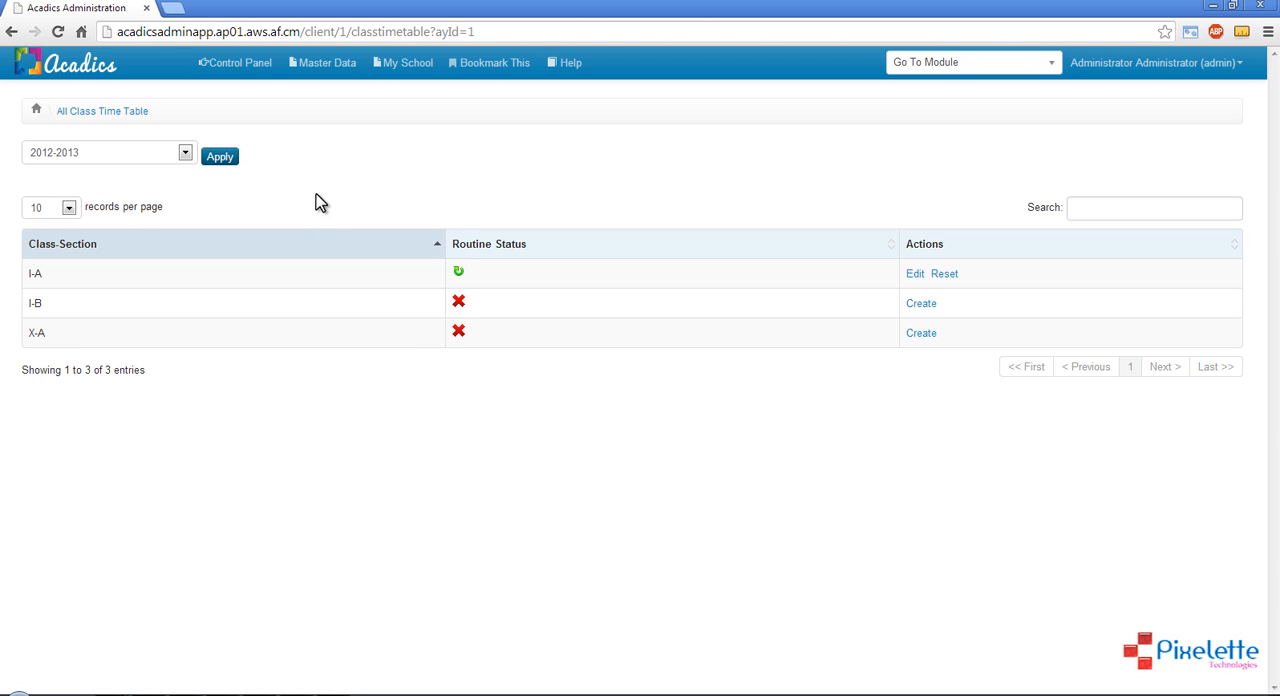
pyautogui.doubleClick(31, 273)
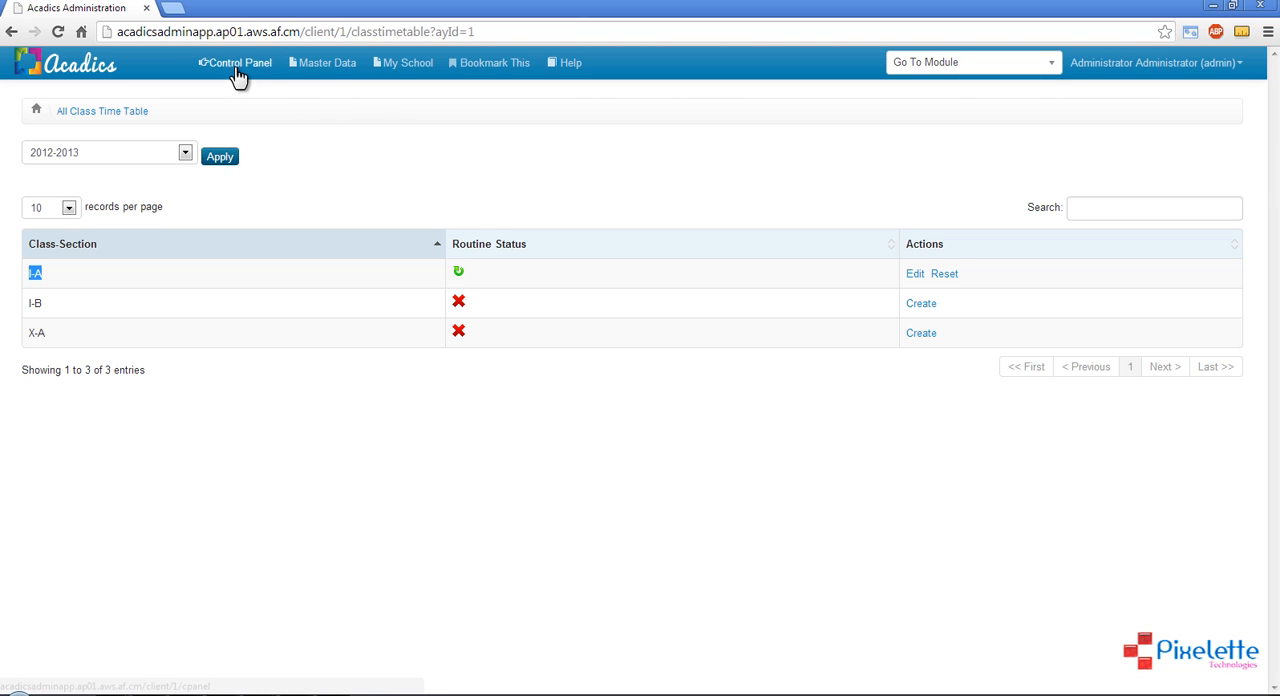
# Open the Buildings and Rooms page from the Infrastructure section of Master Data
pyautogui.click(316, 70)
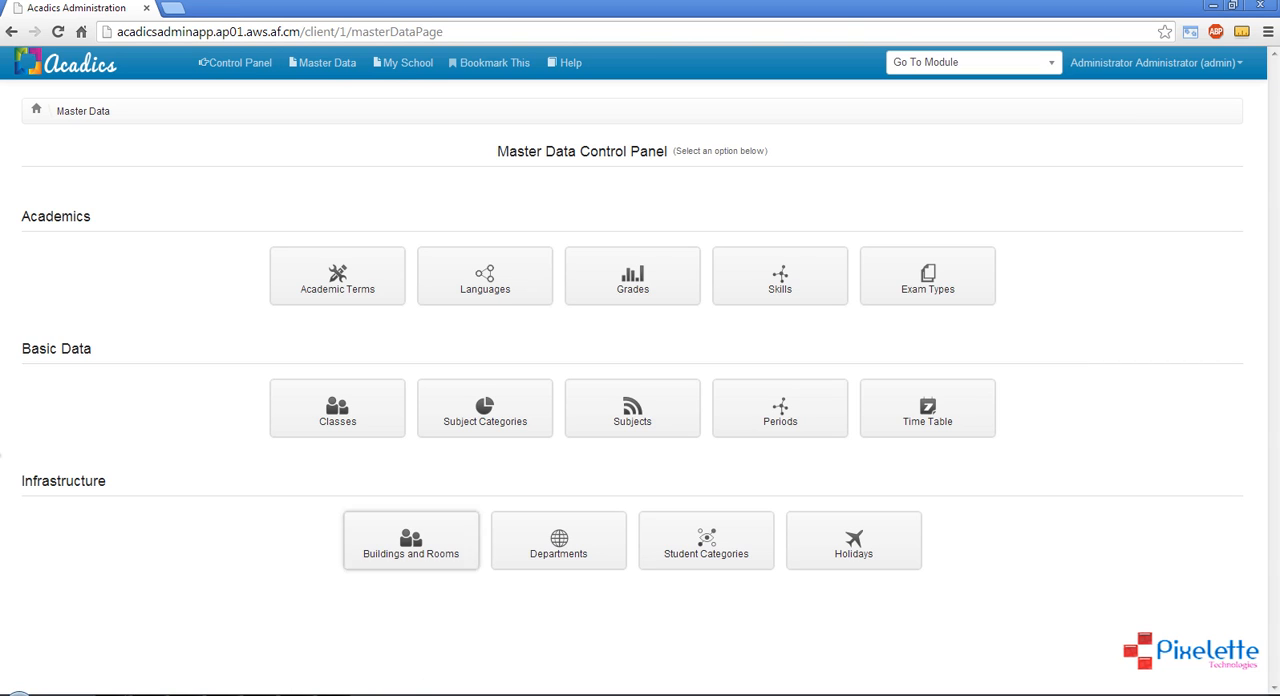
pyautogui.moveTo(24, 482); pyautogui.dragTo(118, 483)
pyautogui.click(130, 483)
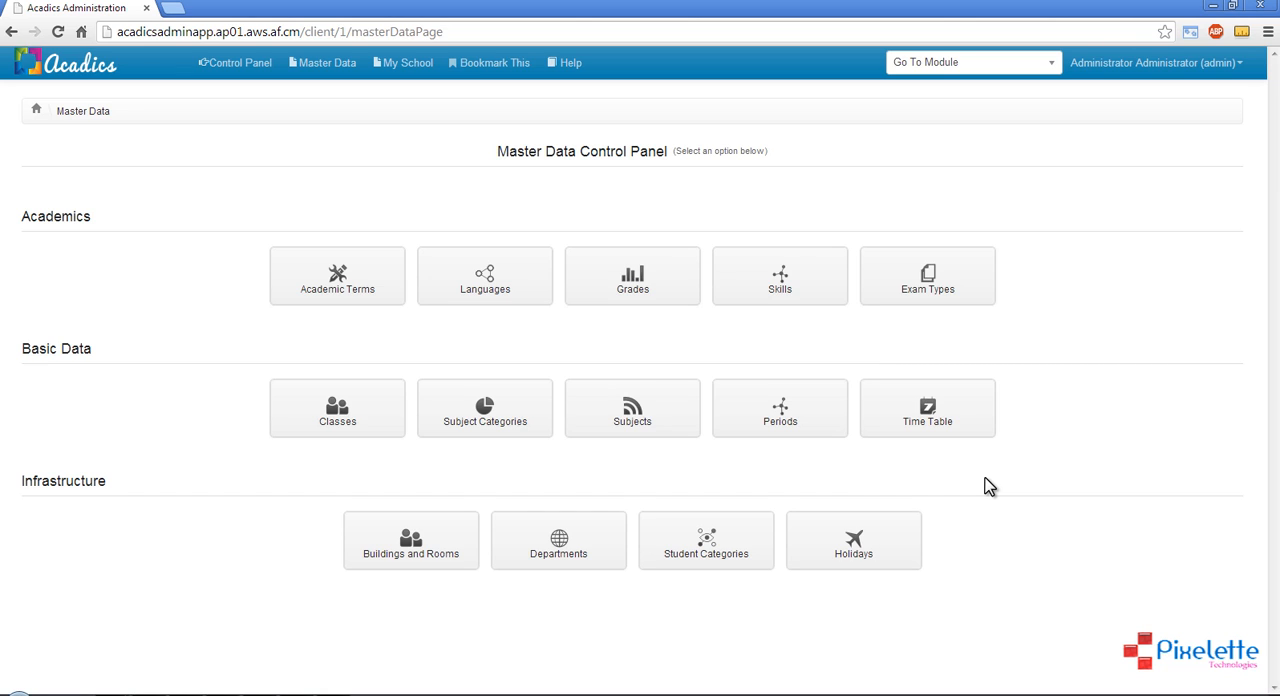
pyautogui.click(411, 541)
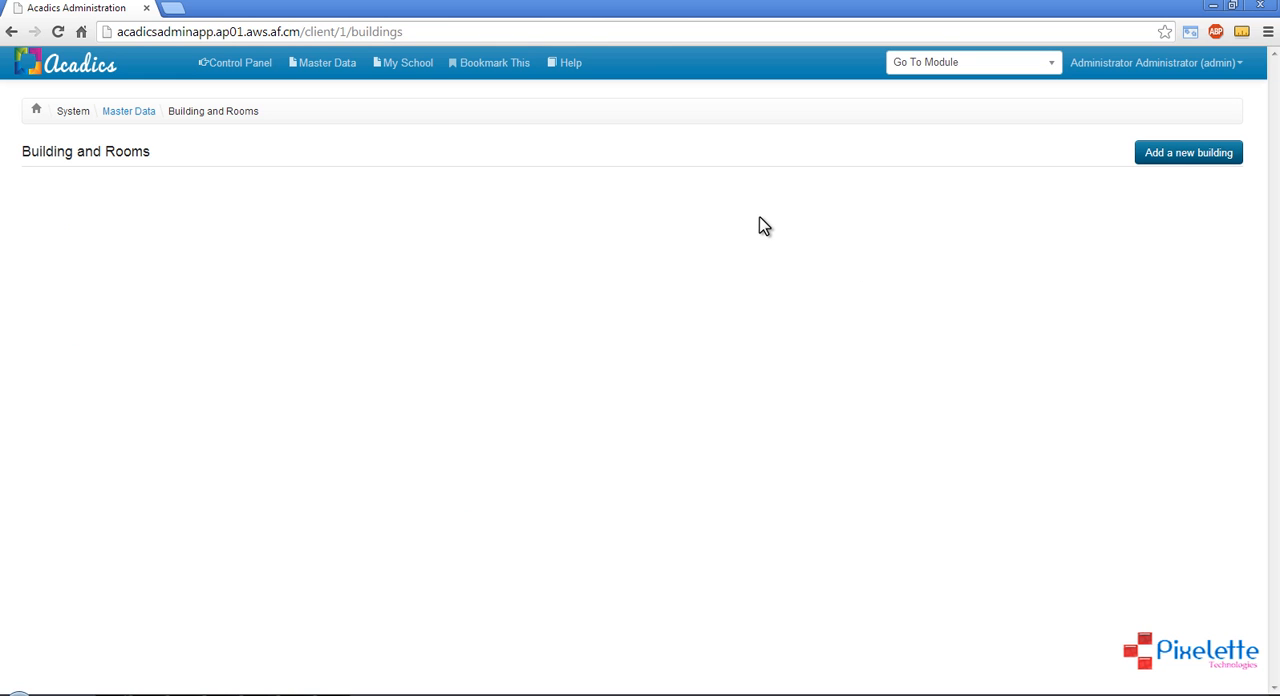
# Add a new building named Building1 with building number 111, location Noth Block and 3 floors
pyautogui.click(1217, 157)
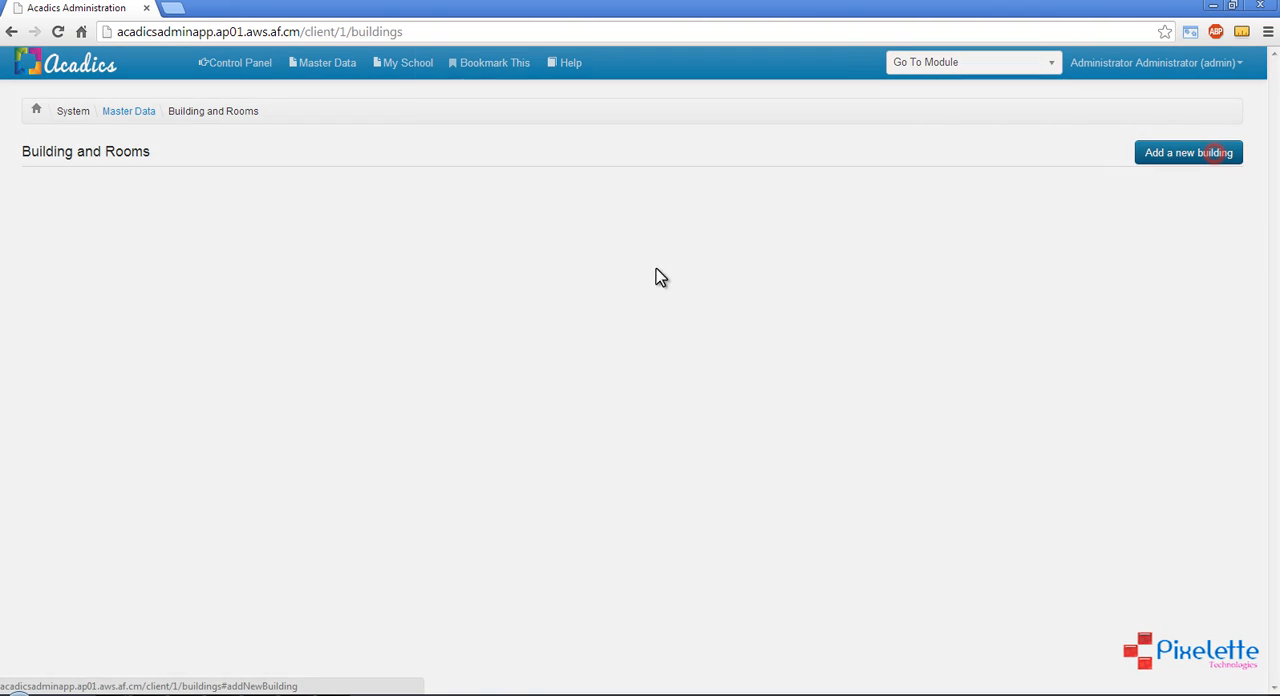
pyautogui.click(610, 180)
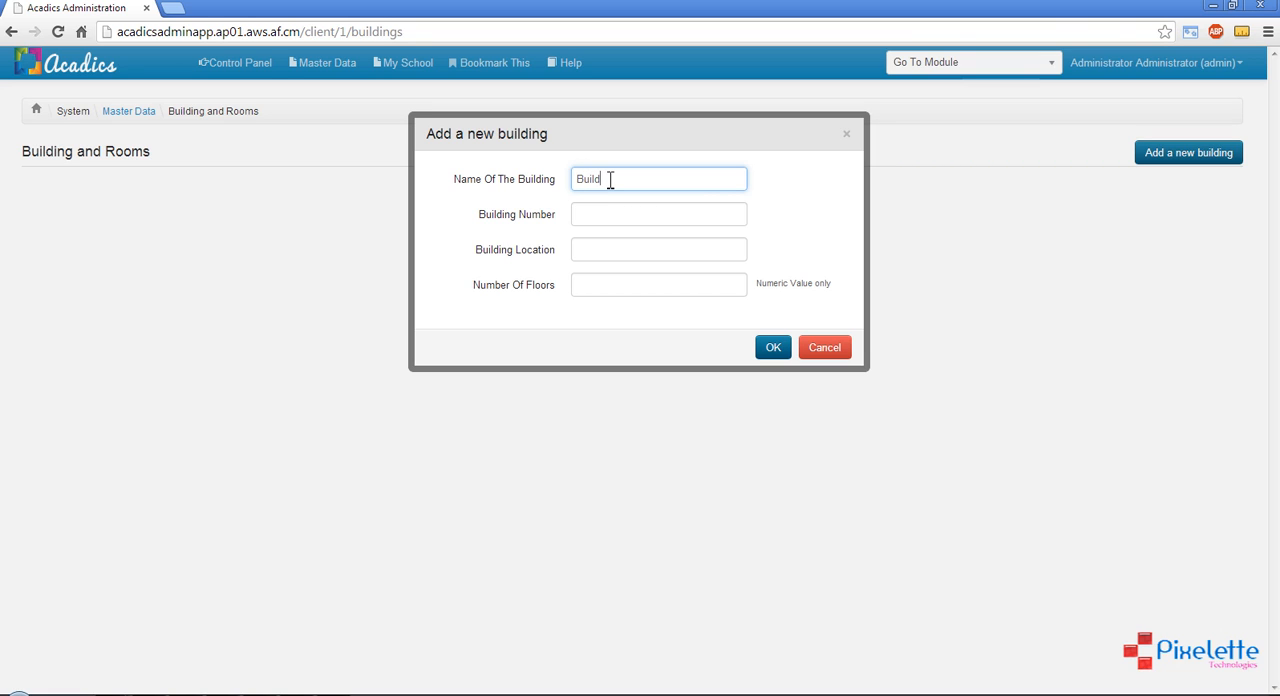
pyautogui.click(590, 215)
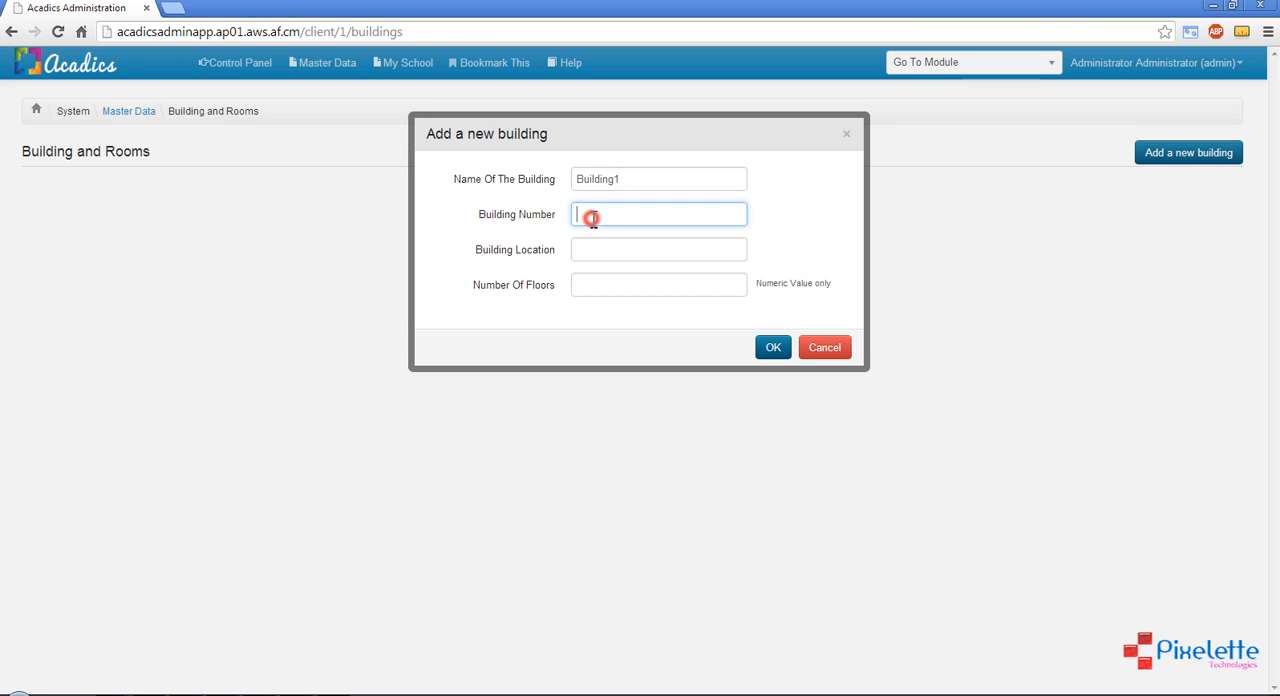
pyautogui.write('111')
pyautogui.click(591, 257)
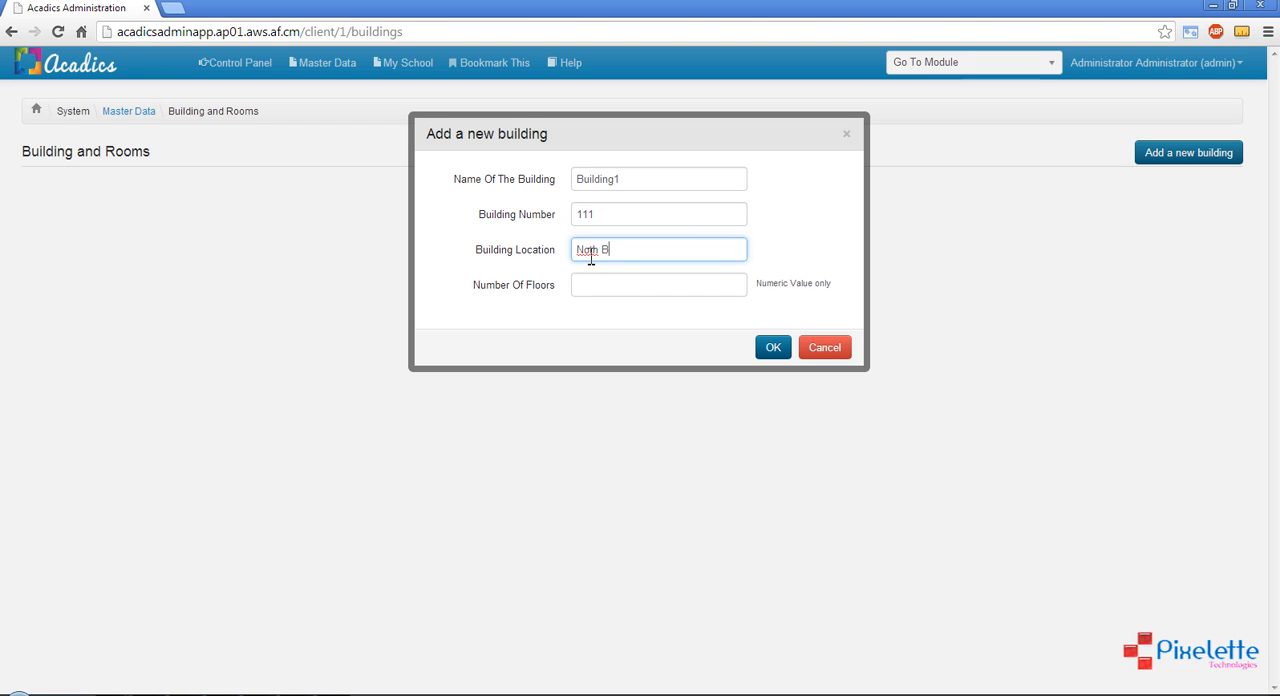
pyautogui.click(625, 291)
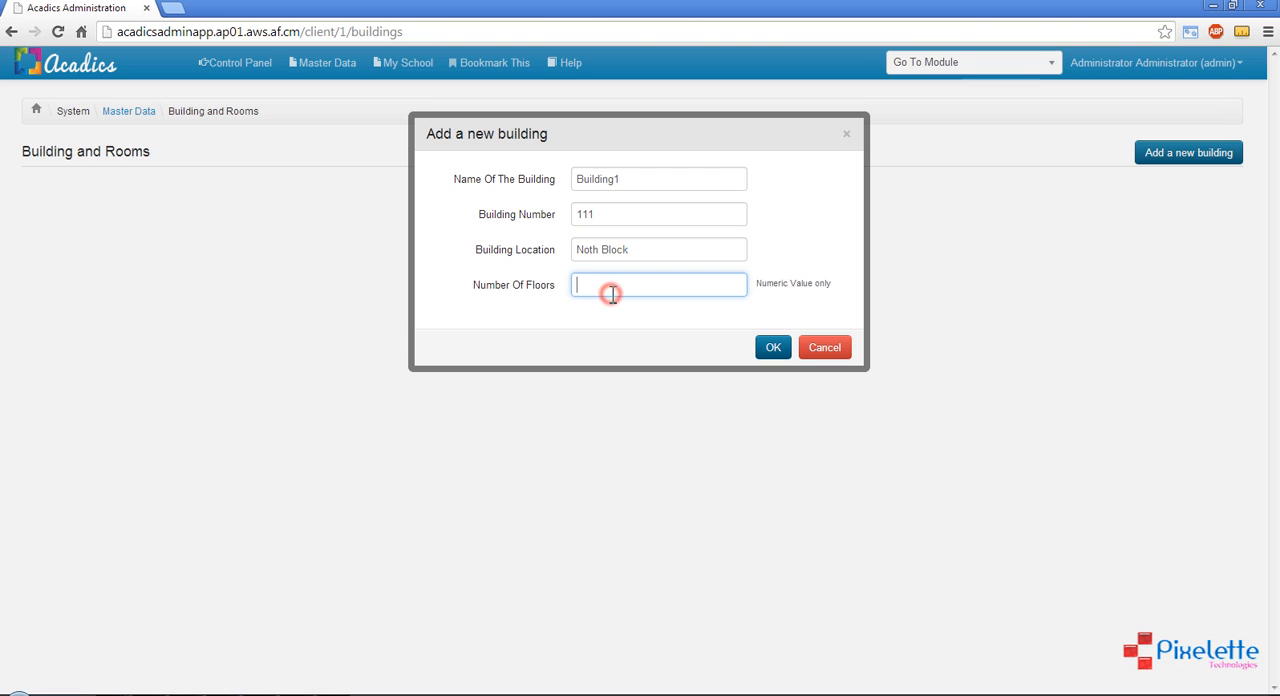
pyautogui.write('3')
pyautogui.click(774, 348)
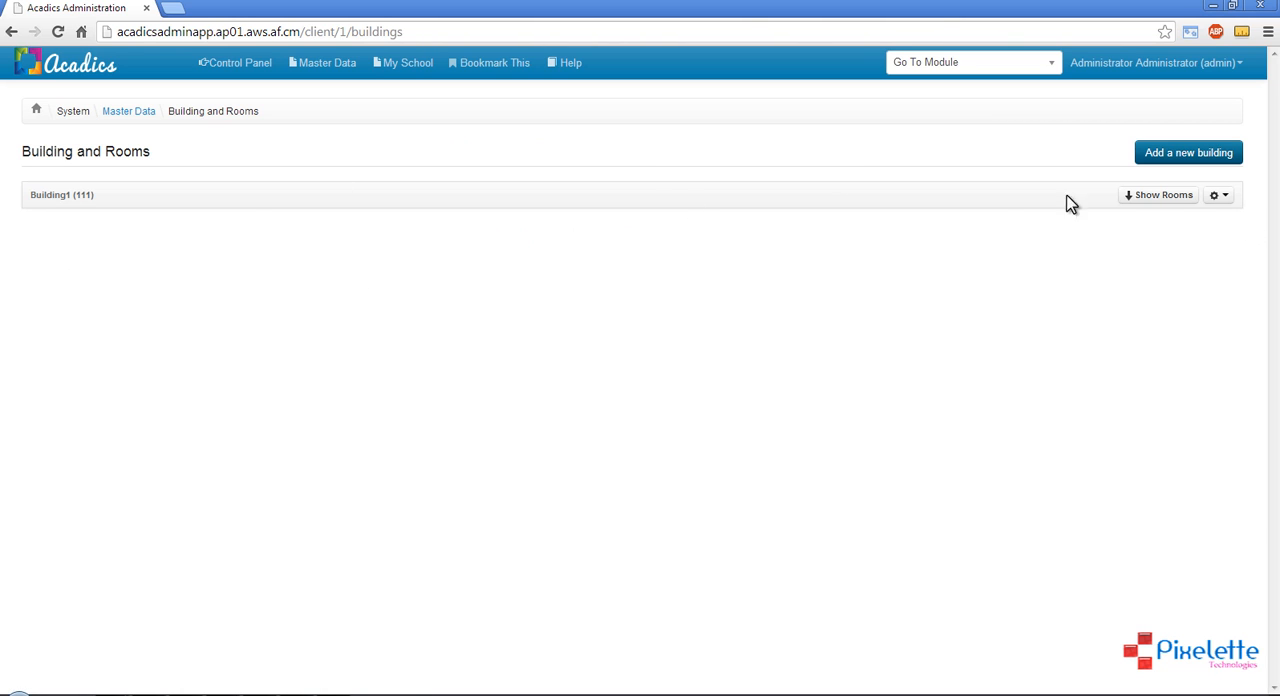
# Show Building1's rooms and start adding a new room with room number 101 and room name 101
pyautogui.click(1166, 196)
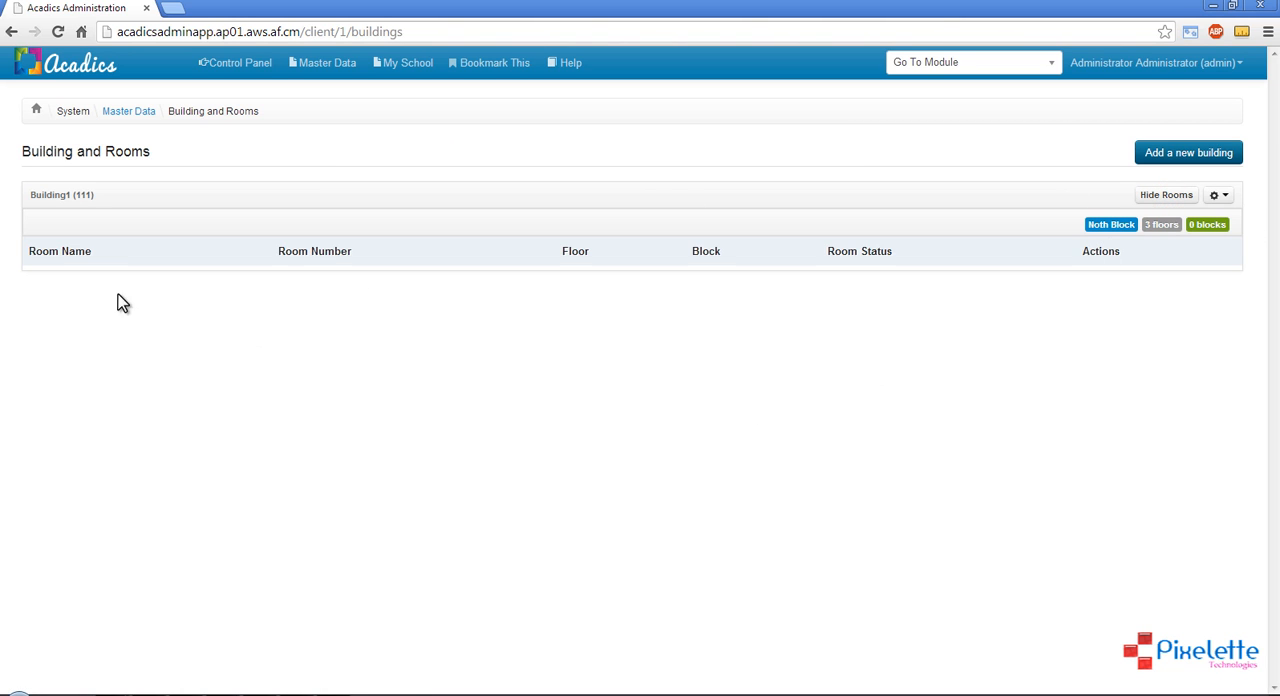
pyautogui.moveTo(46, 258); pyautogui.dragTo(974, 263)
pyautogui.click(984, 263)
pyautogui.click(1221, 199)
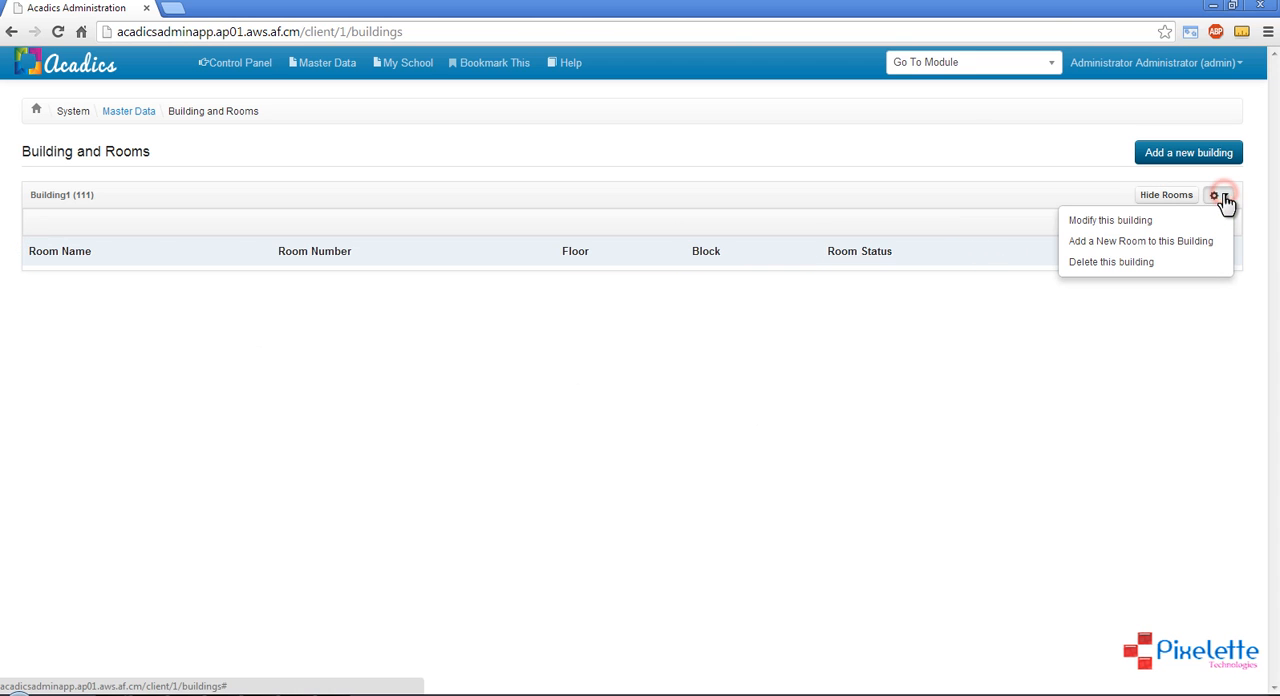
pyautogui.click(1112, 244)
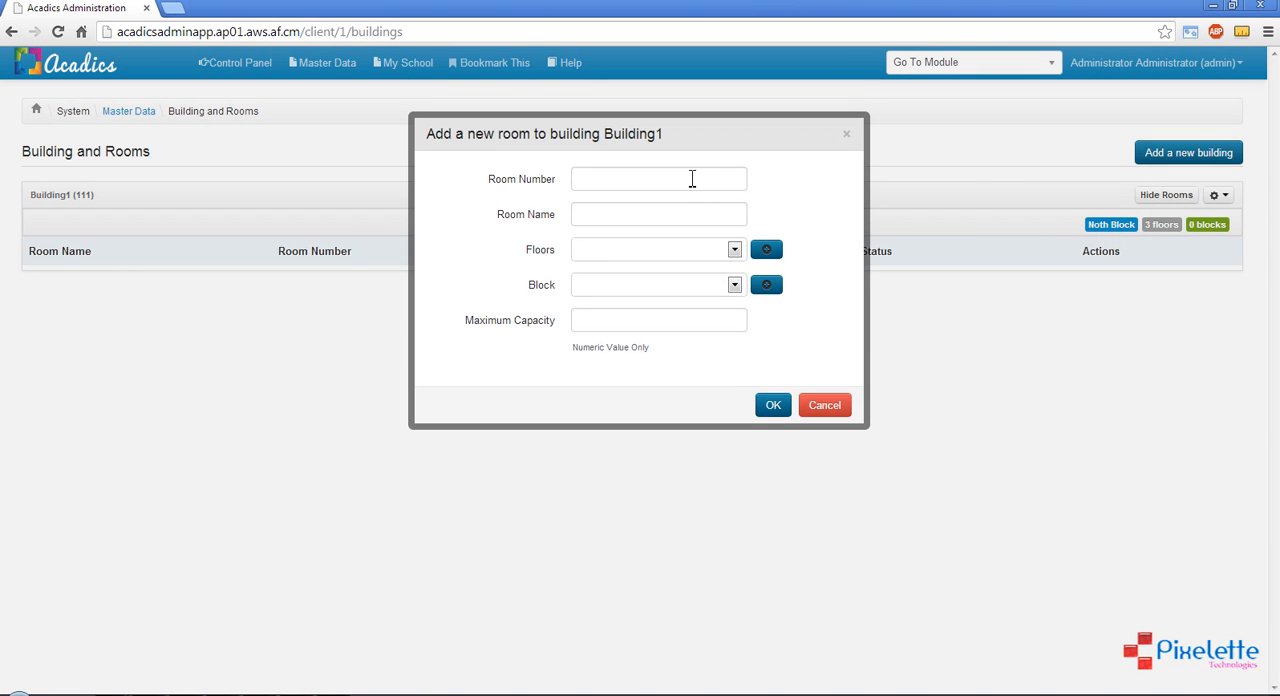
pyautogui.click(690, 178)
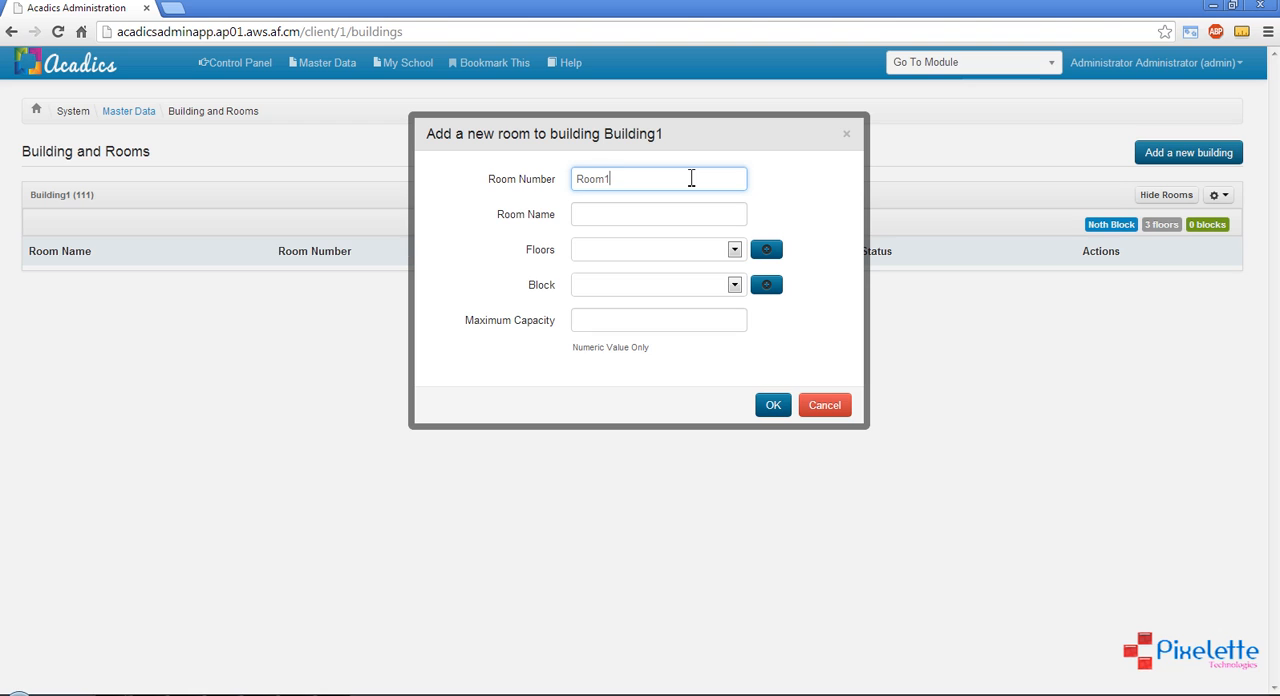
pyautogui.write('Room1')
pyautogui.moveTo(690, 178); pyautogui.dragTo(509, 177)
pyautogui.write('101')
pyautogui.click(592, 212)
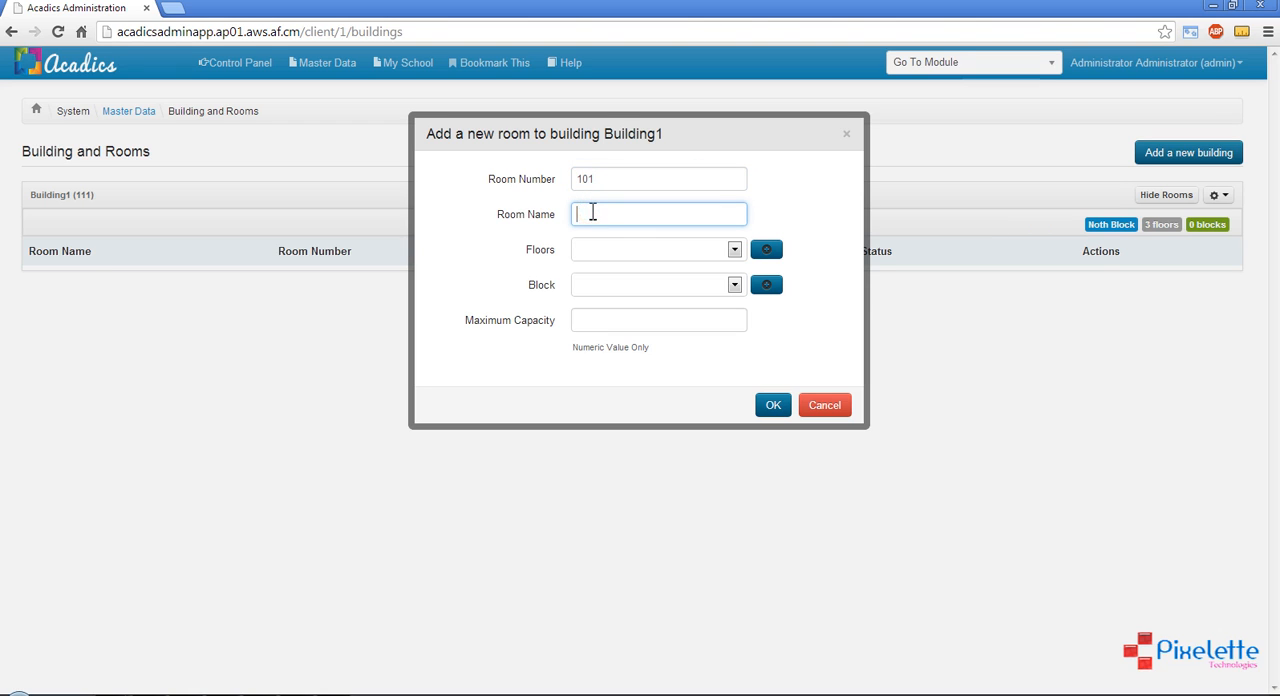
pyautogui.write('101')
# Create a floor named First with floor number 1 and assign it to the new room
pyautogui.click(614, 250)
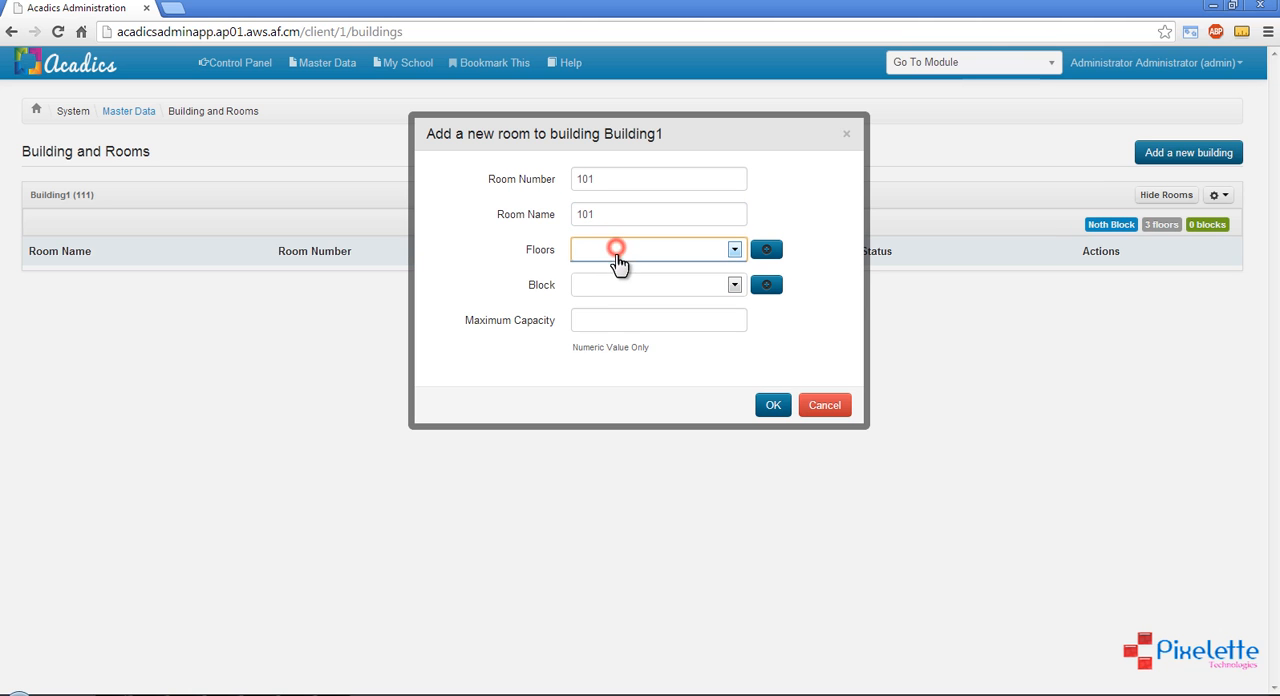
pyautogui.click(775, 257)
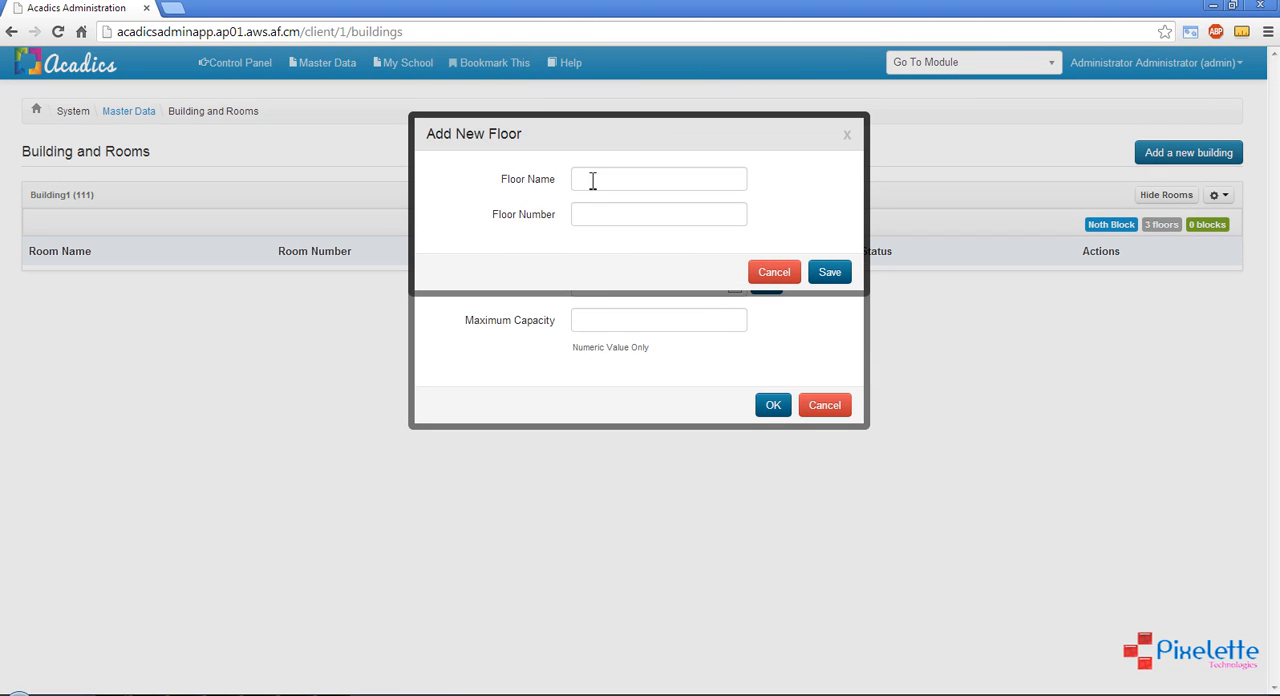
pyautogui.click(592, 179)
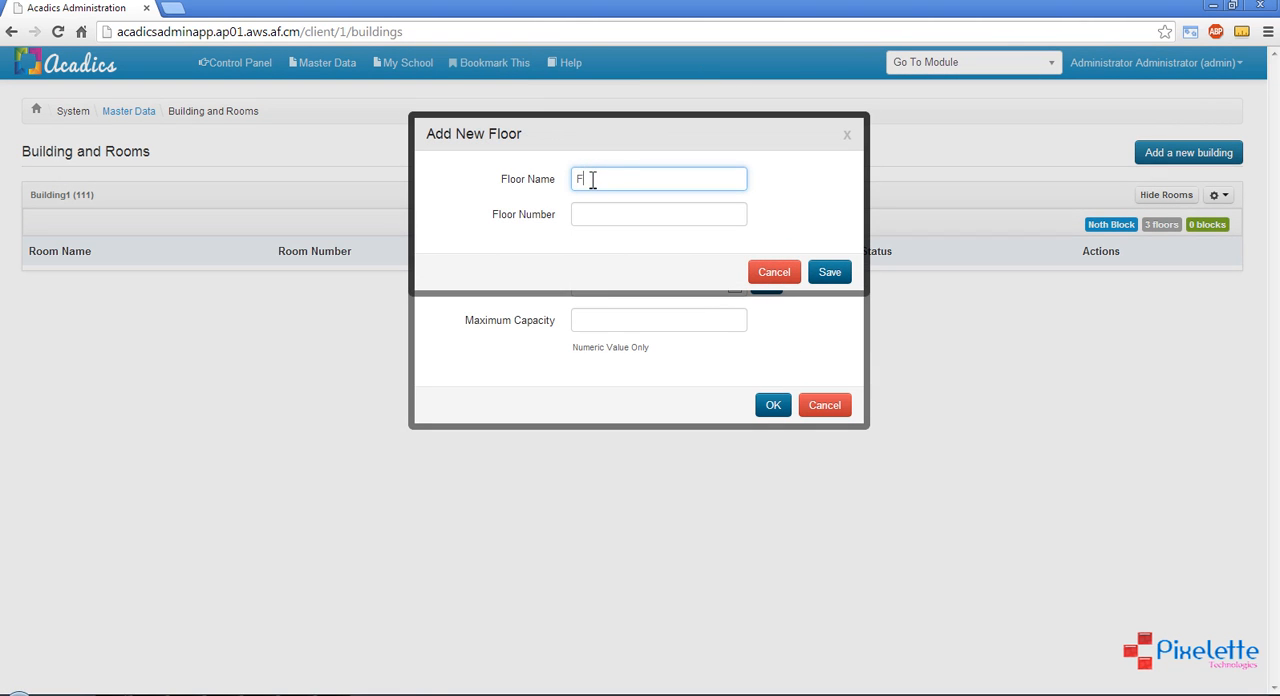
pyautogui.write('First')
pyautogui.click(592, 213)
pyautogui.write('1')
pyautogui.click(835, 272)
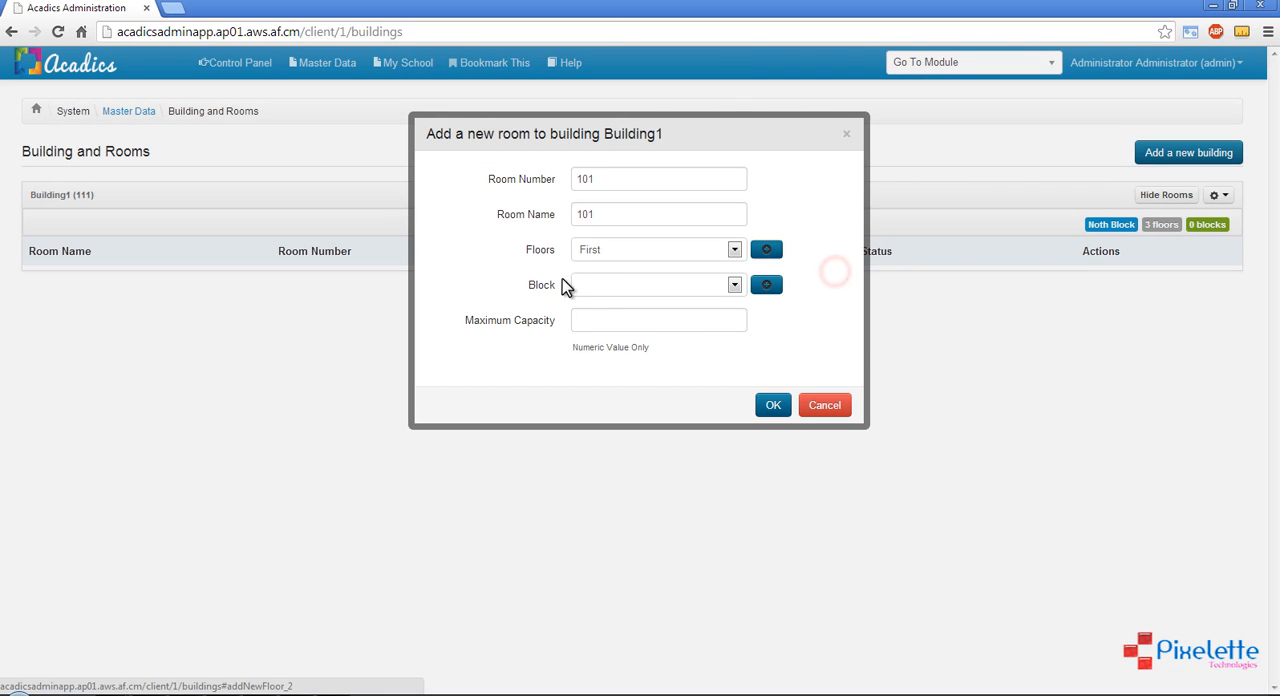
pyautogui.click(603, 248)
# Create block 1A for the new room, set the maximum capacity to 50, and save the room
pyautogui.click(826, 289)
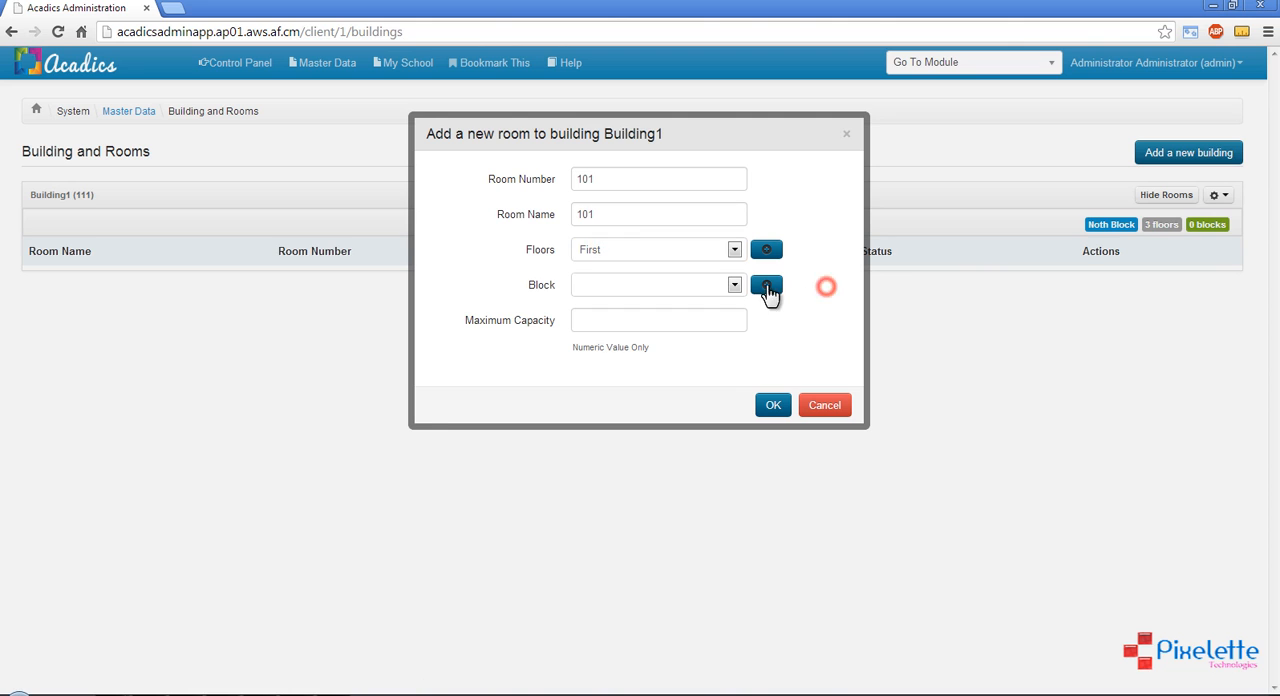
pyautogui.click(766, 285)
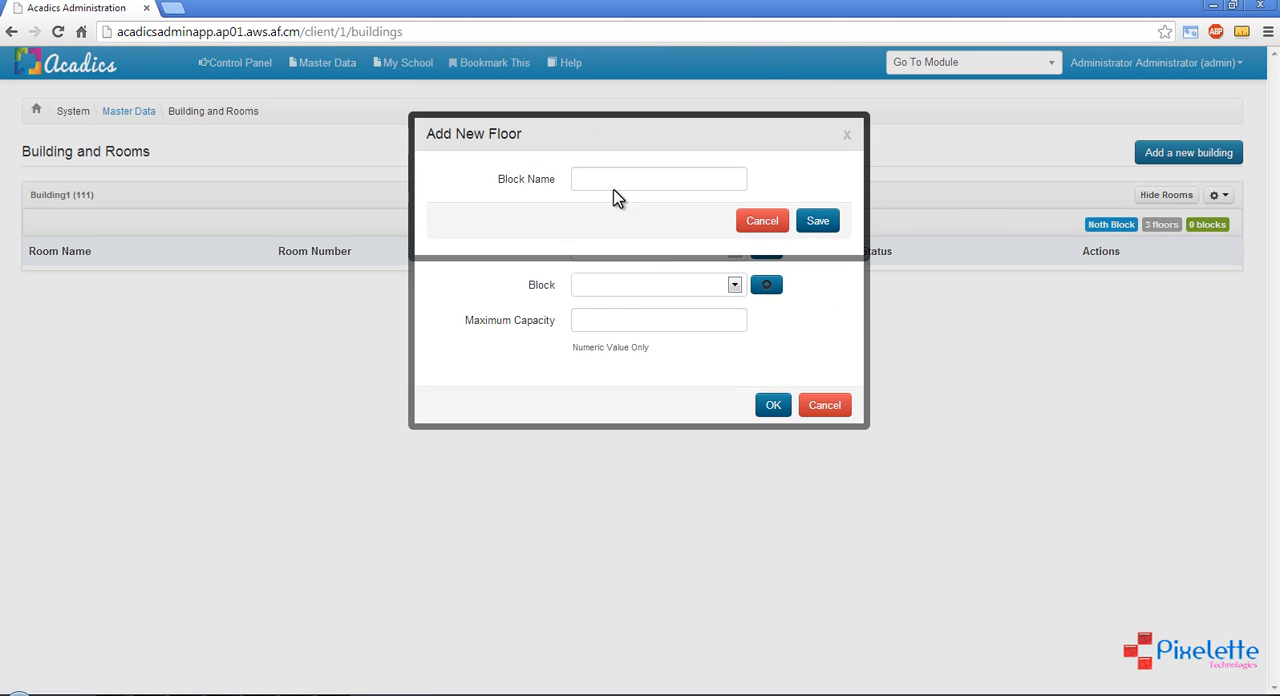
pyautogui.click(613, 179)
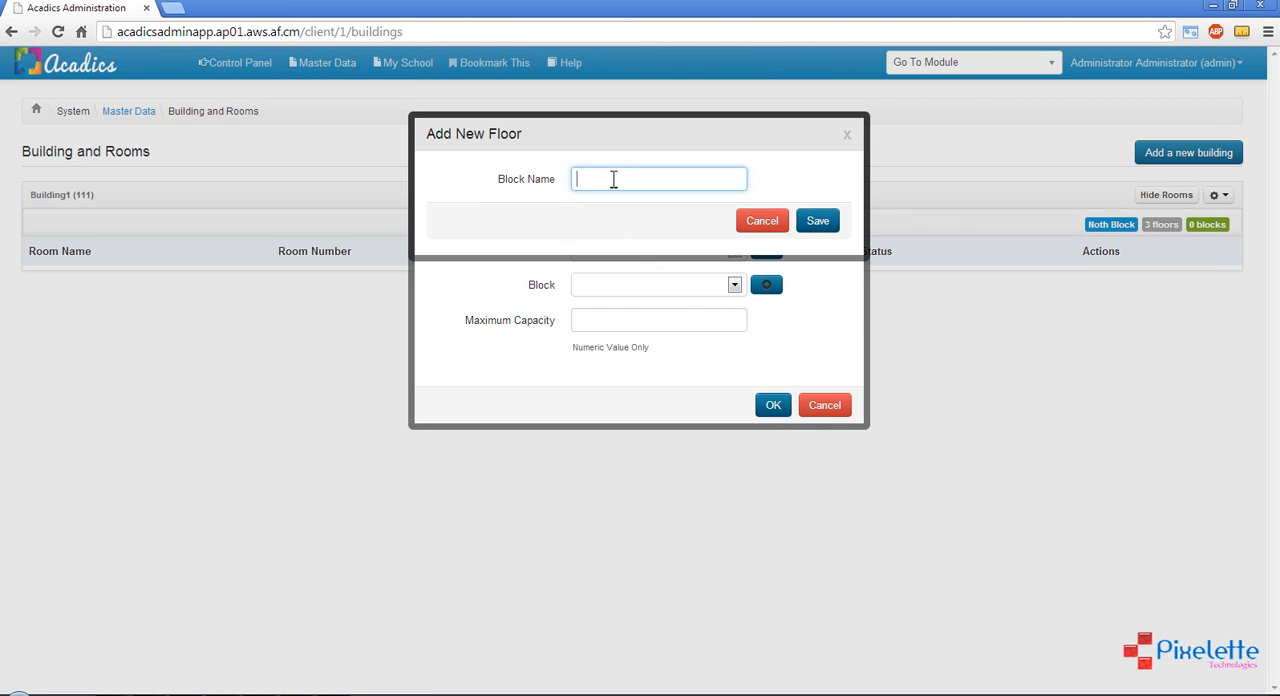
pyautogui.click(818, 220)
pyautogui.click(660, 287)
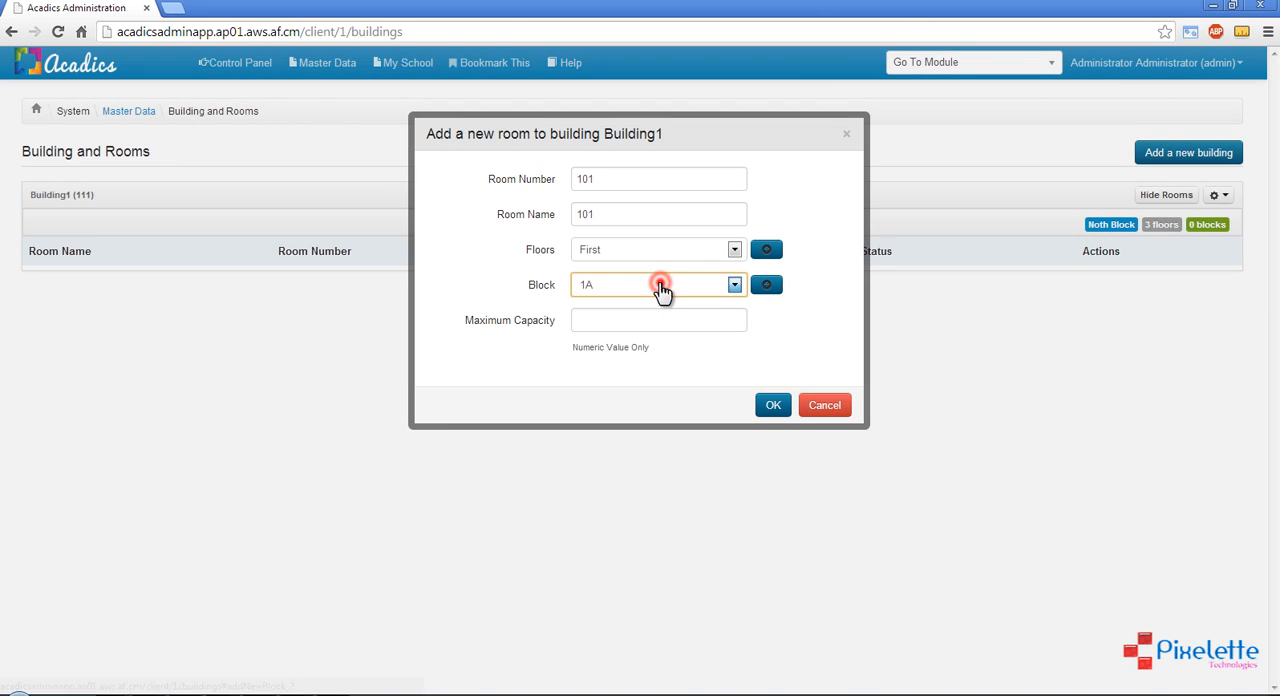
pyautogui.click(602, 320)
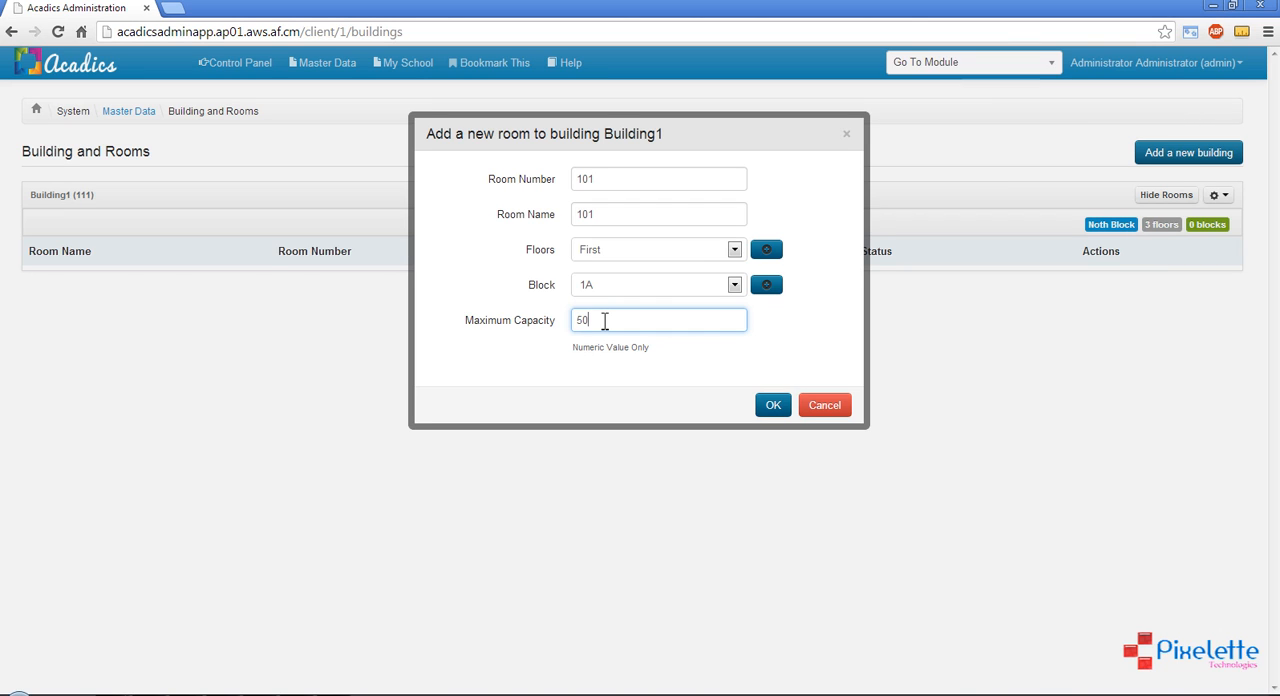
pyautogui.click(777, 407)
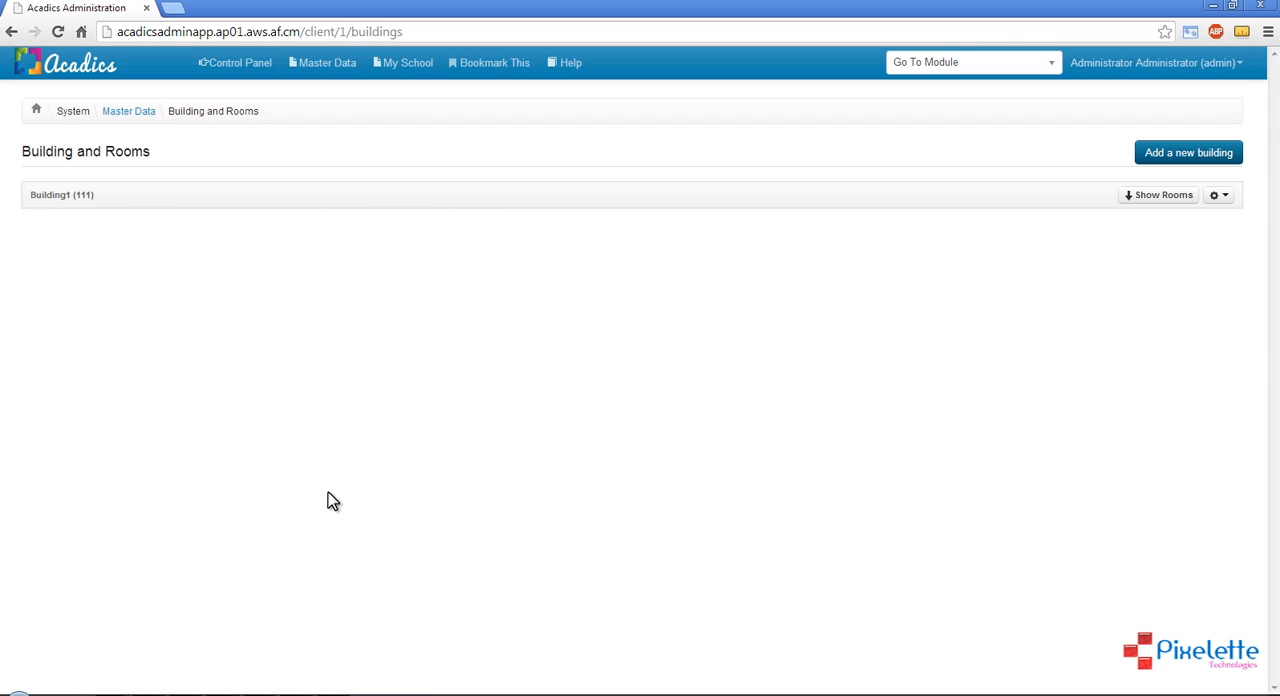
# Show Building1's rooms, examine the new room's entry and the floor and block labels, and hide the list
pyautogui.click(1168, 200)
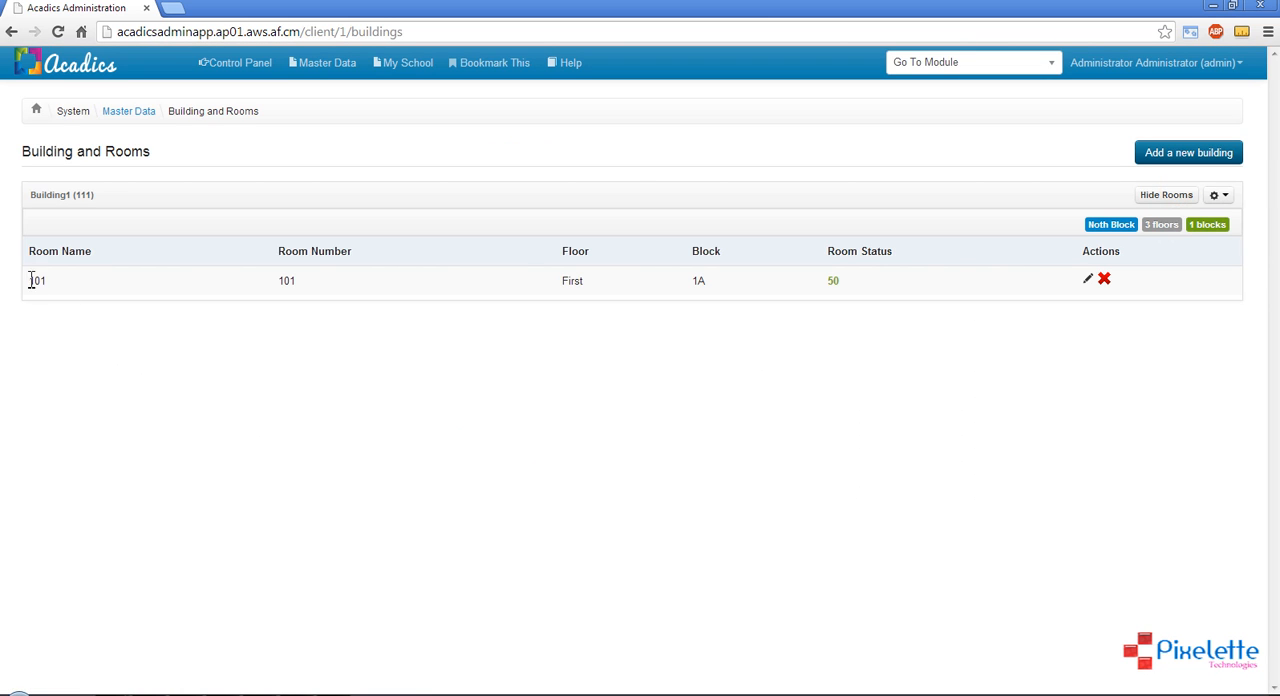
pyautogui.moveTo(30, 281); pyautogui.dragTo(1017, 292)
pyautogui.click(1003, 294)
pyautogui.moveTo(1090, 224); pyautogui.dragTo(1209, 228)
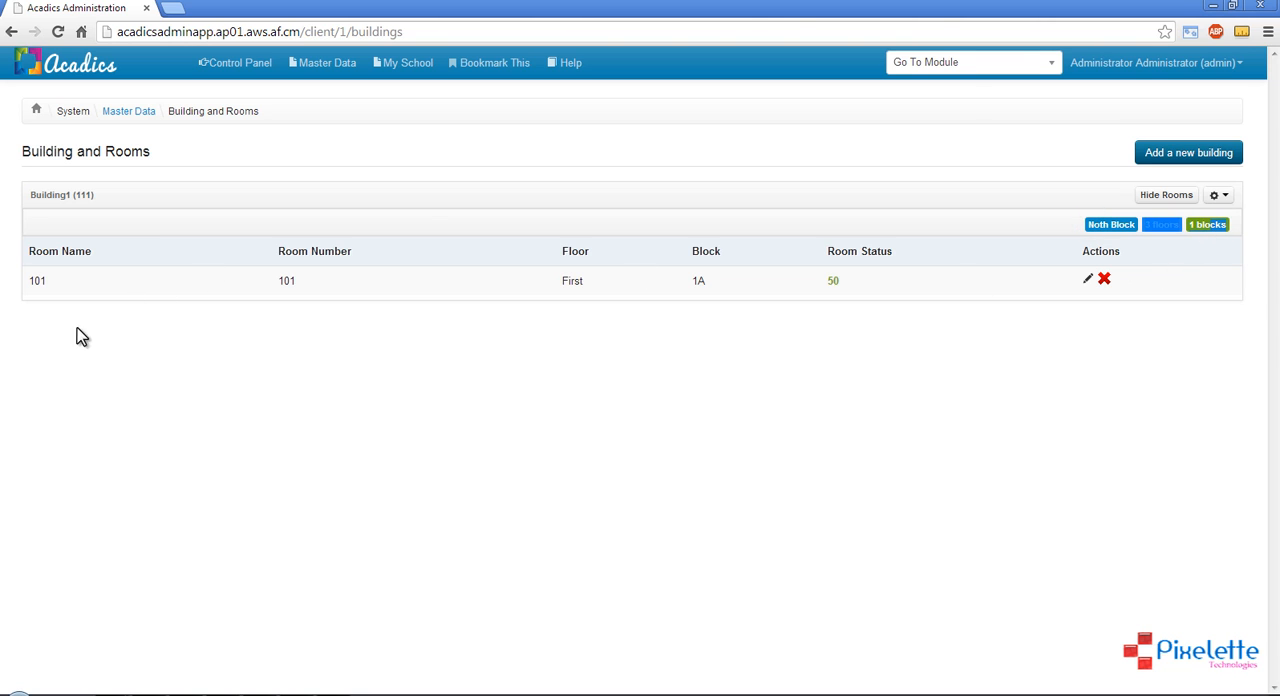
pyautogui.click(1170, 195)
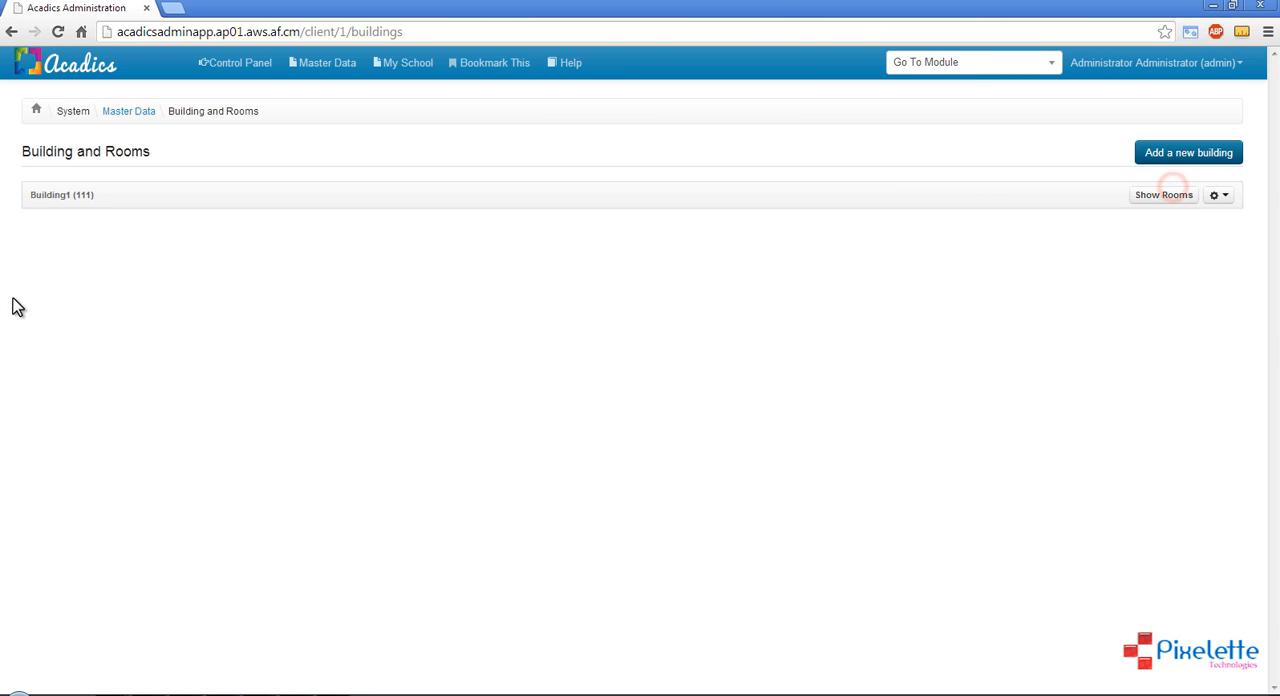
pyautogui.click(1158, 198)
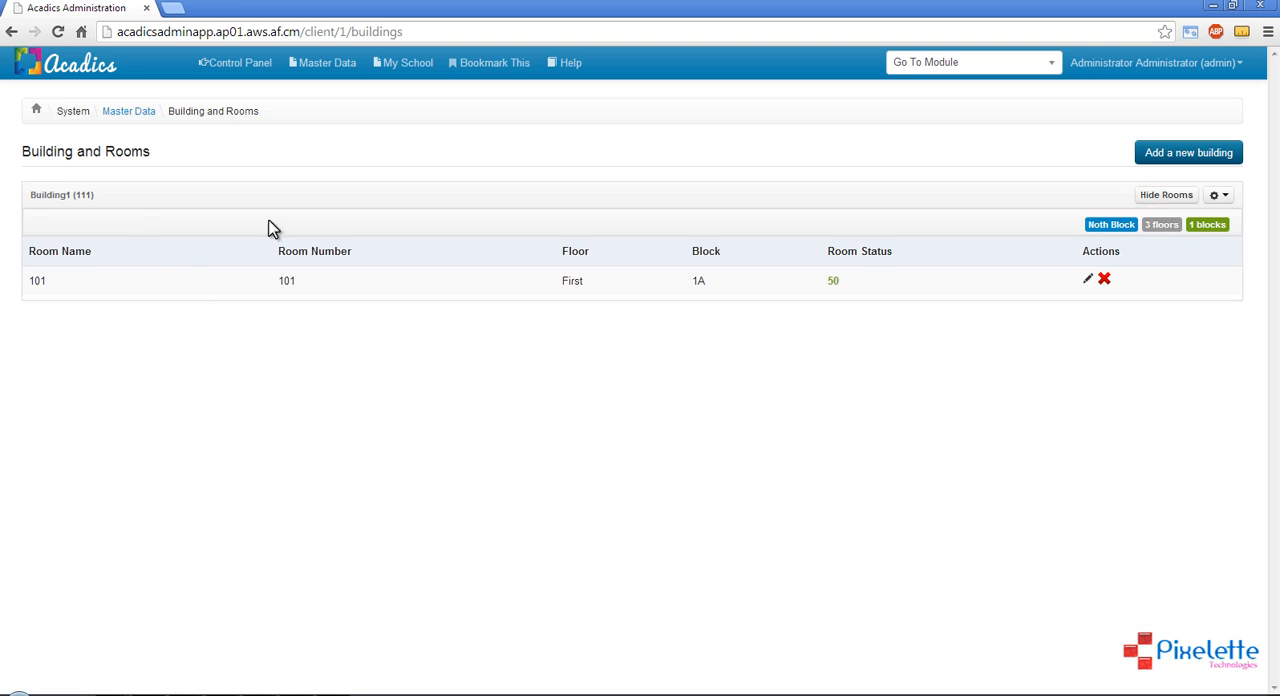
pyautogui.click(1152, 197)
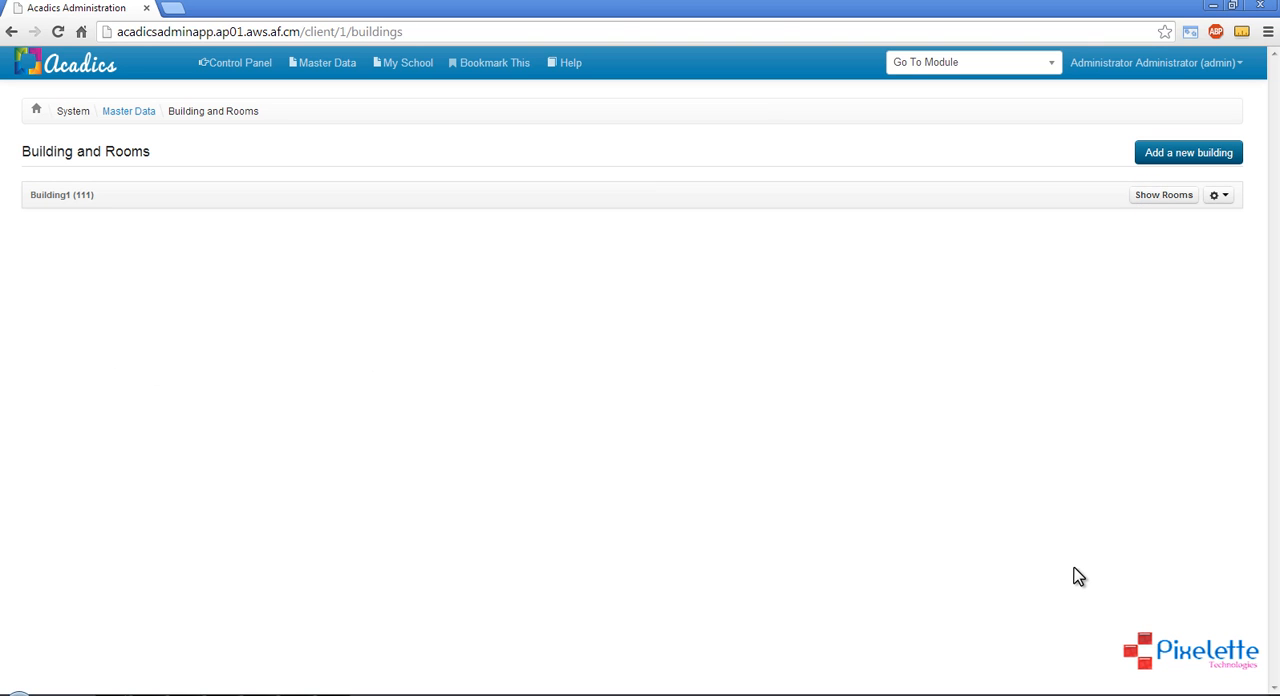
# Return to Master Data, open Departments, and check the Science Department's number of employees
pyautogui.click(139, 115)
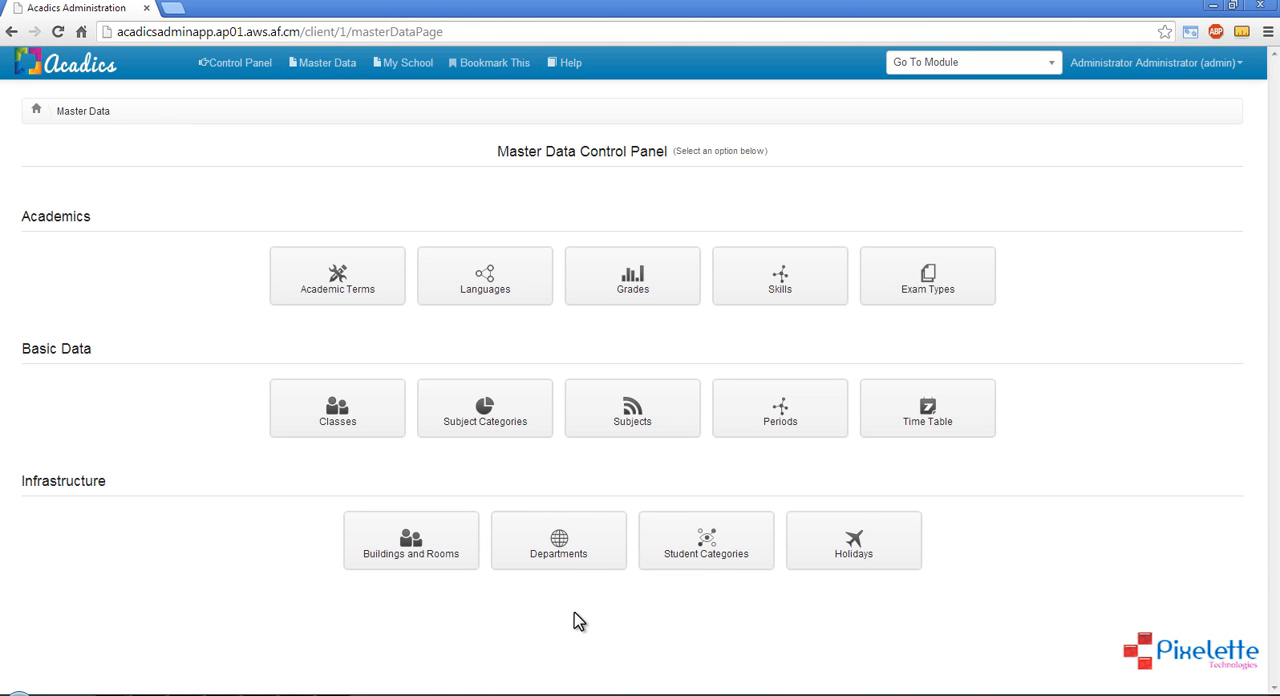
pyautogui.click(572, 555)
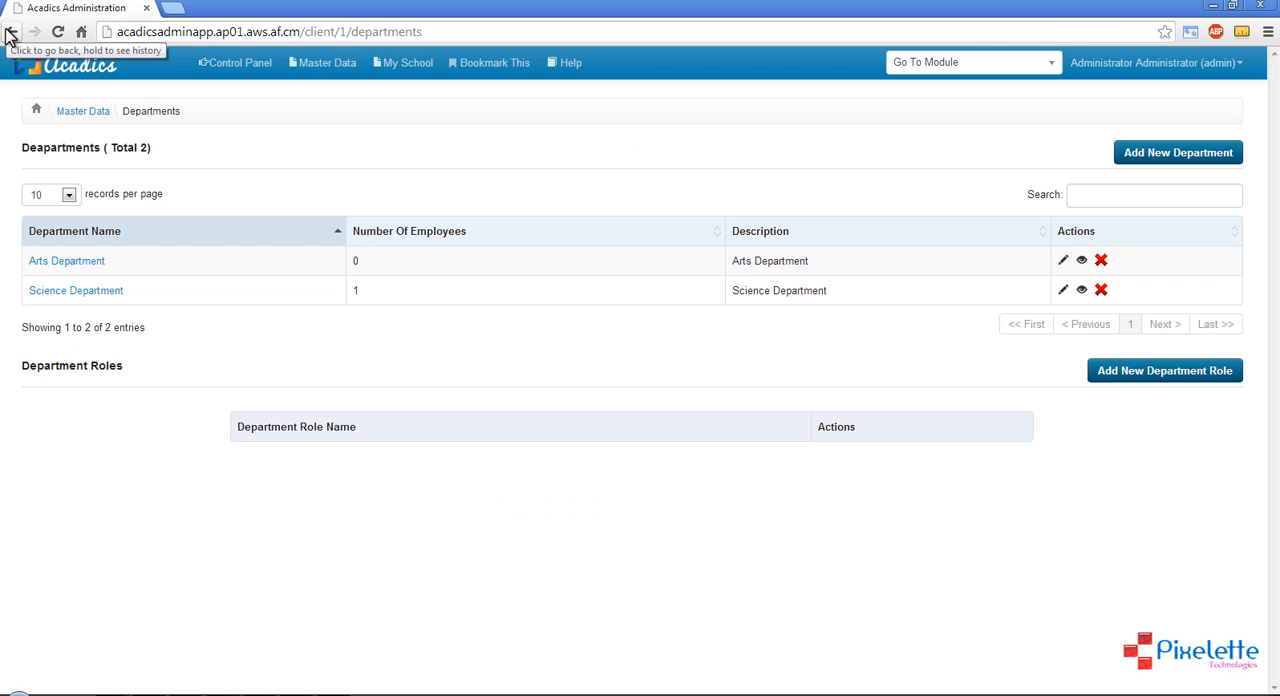
pyautogui.doubleClick(356, 290)
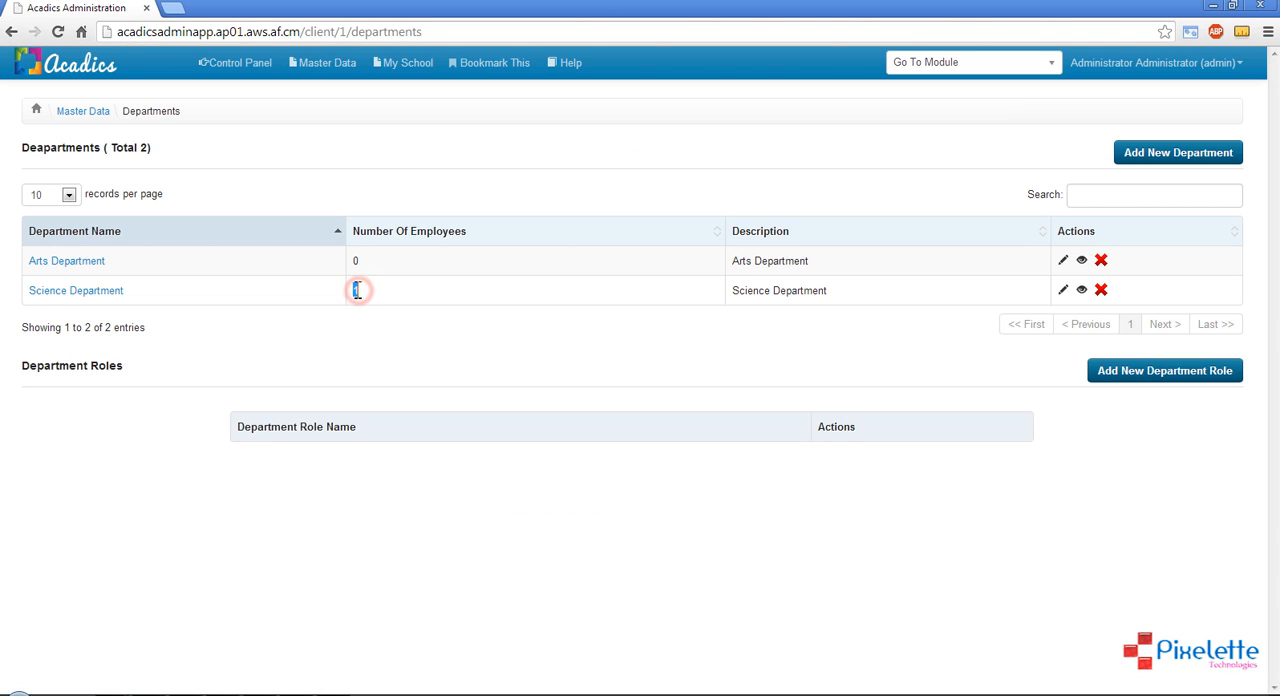
pyautogui.click(363, 294)
pyautogui.doubleClick(361, 293)
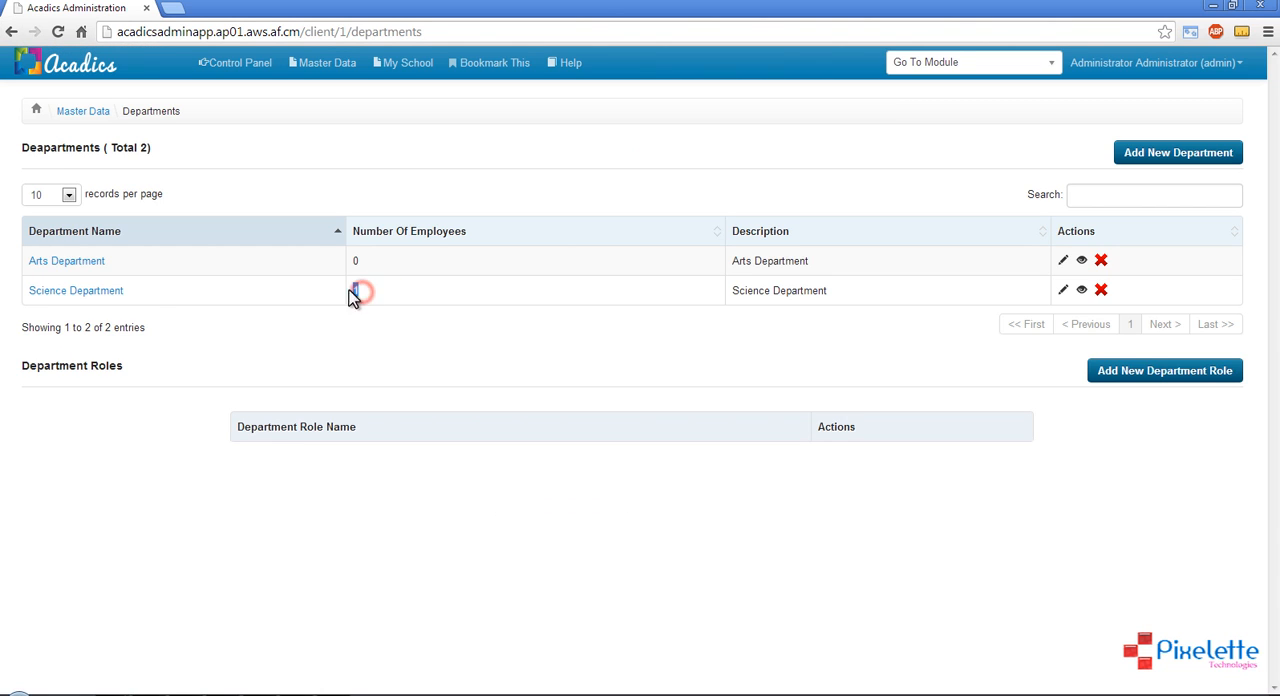
# Open the Science Department's details, examine the staff member's role and designation, and return to the department list
pyautogui.click(100, 291)
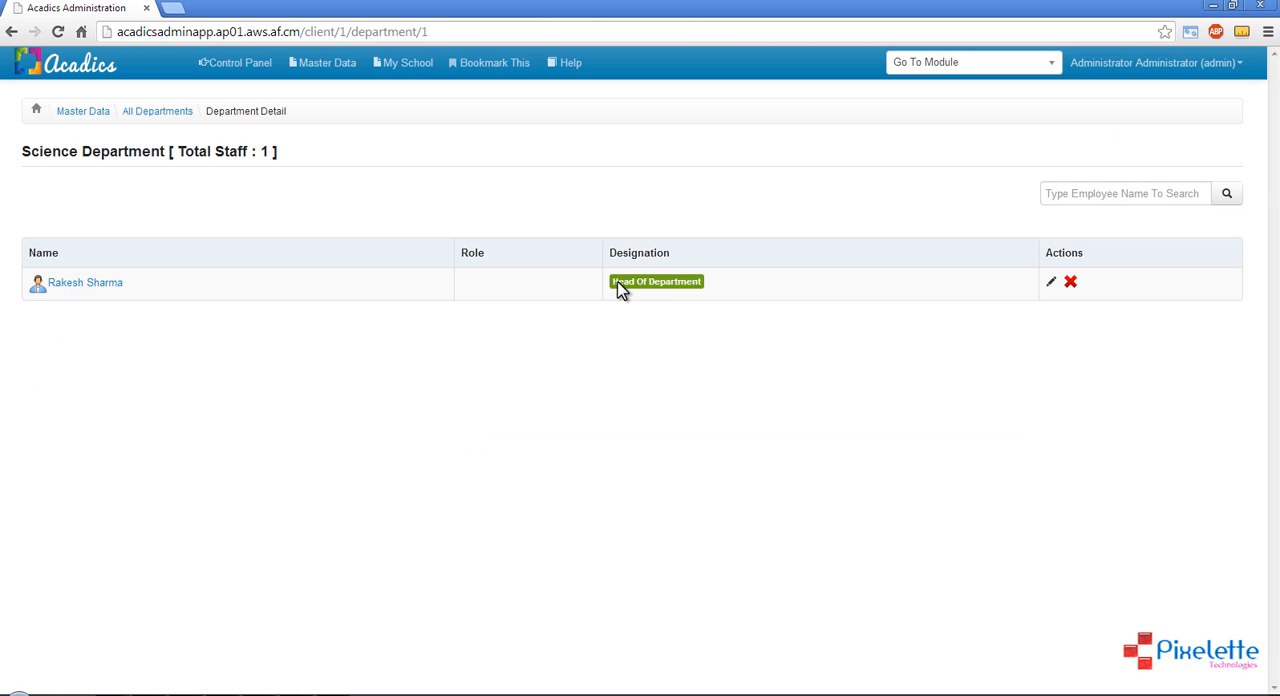
pyautogui.moveTo(617, 282); pyautogui.dragTo(693, 295)
pyautogui.click(466, 287)
pyautogui.click(12, 32)
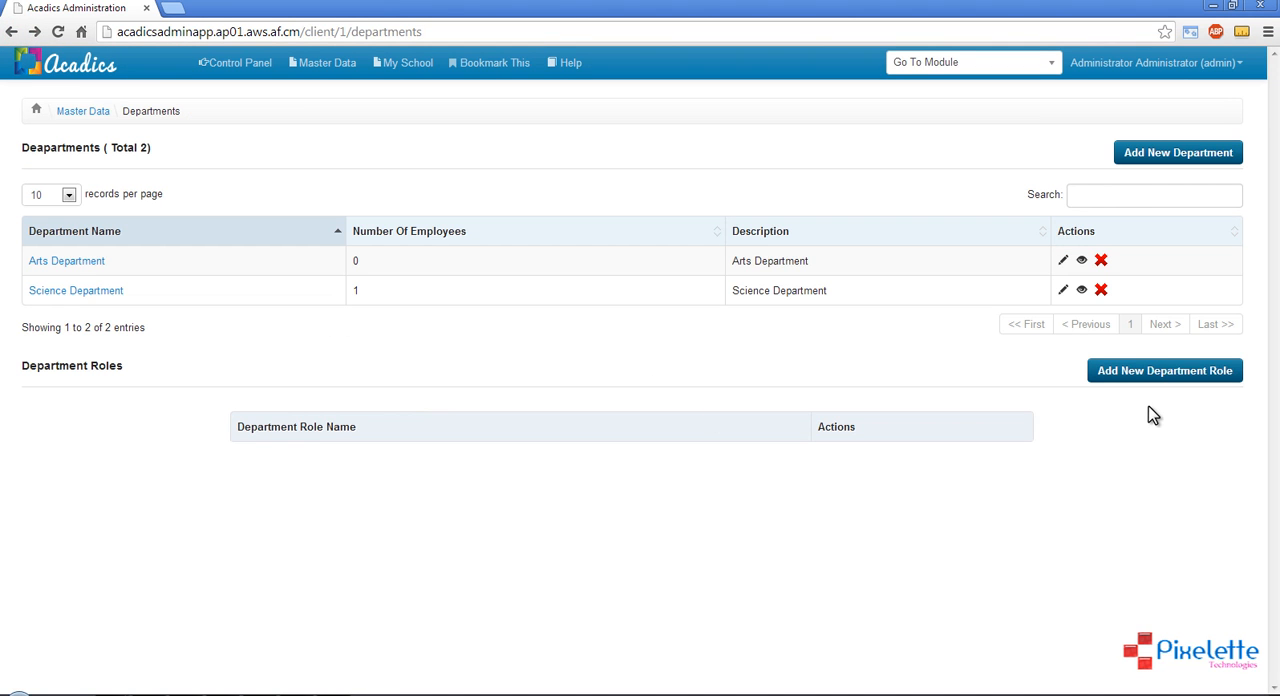
# Add a new department role named HOD and save it
pyautogui.click(1165, 383)
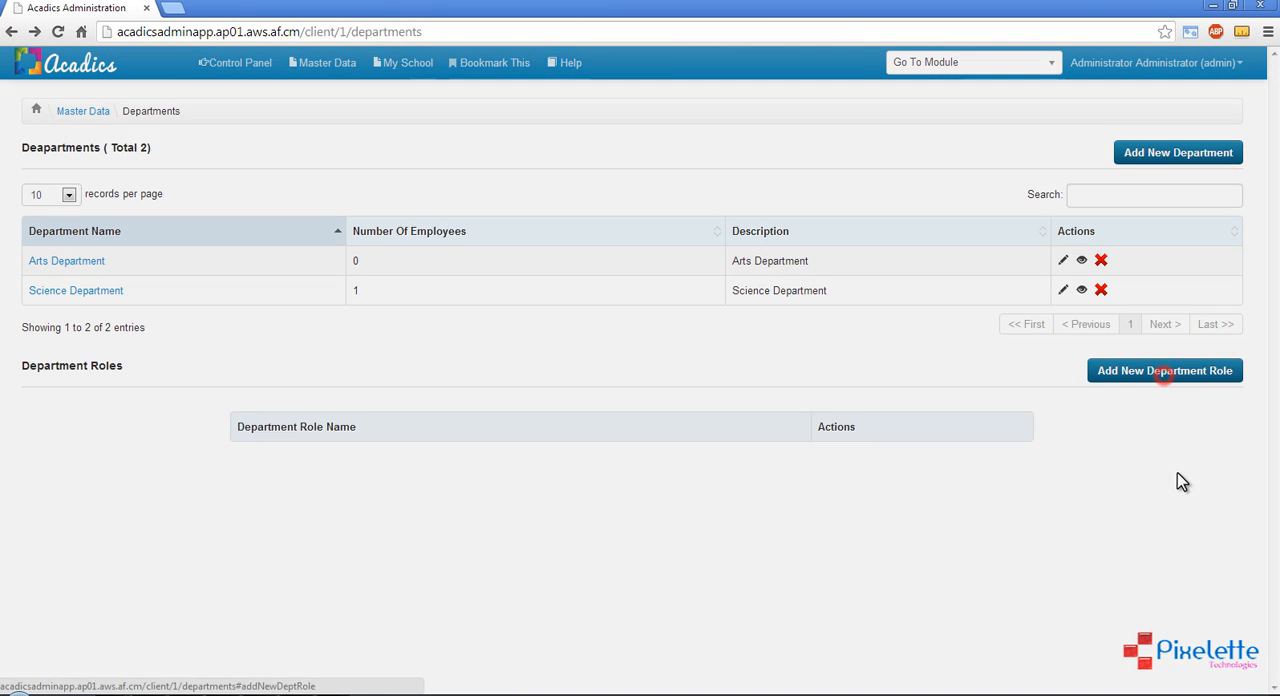
pyautogui.click(587, 178)
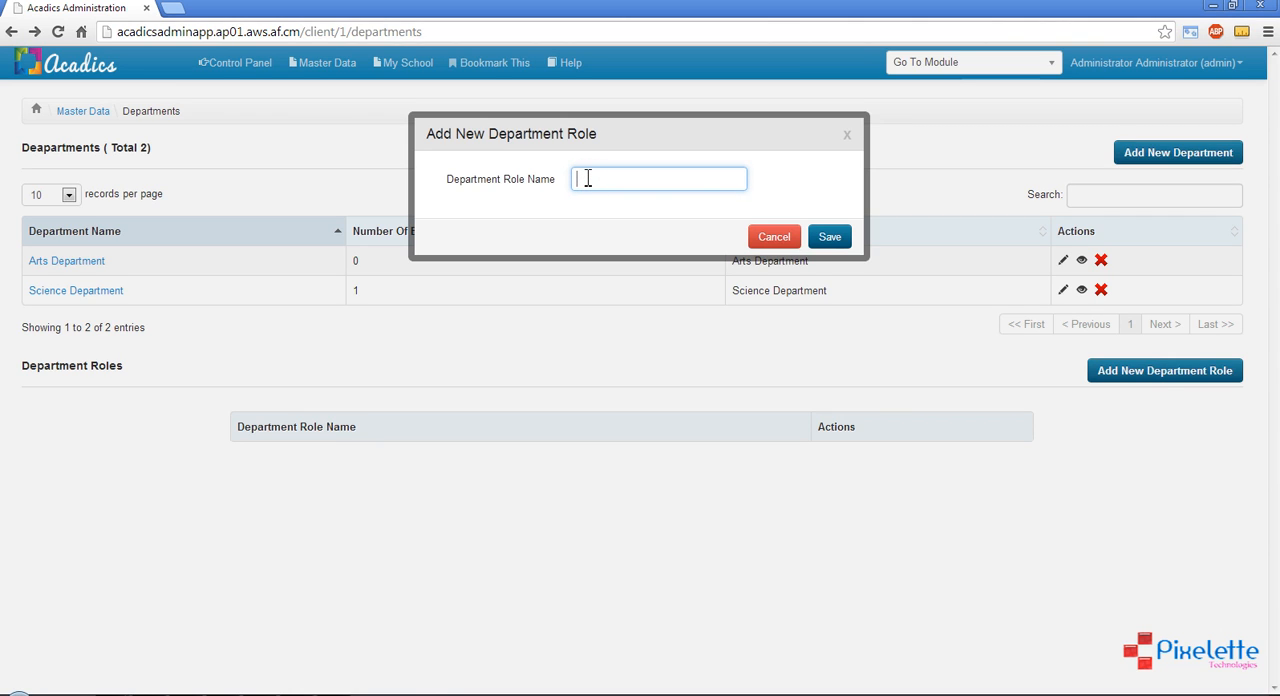
pyautogui.write('HOD')
pyautogui.click(827, 238)
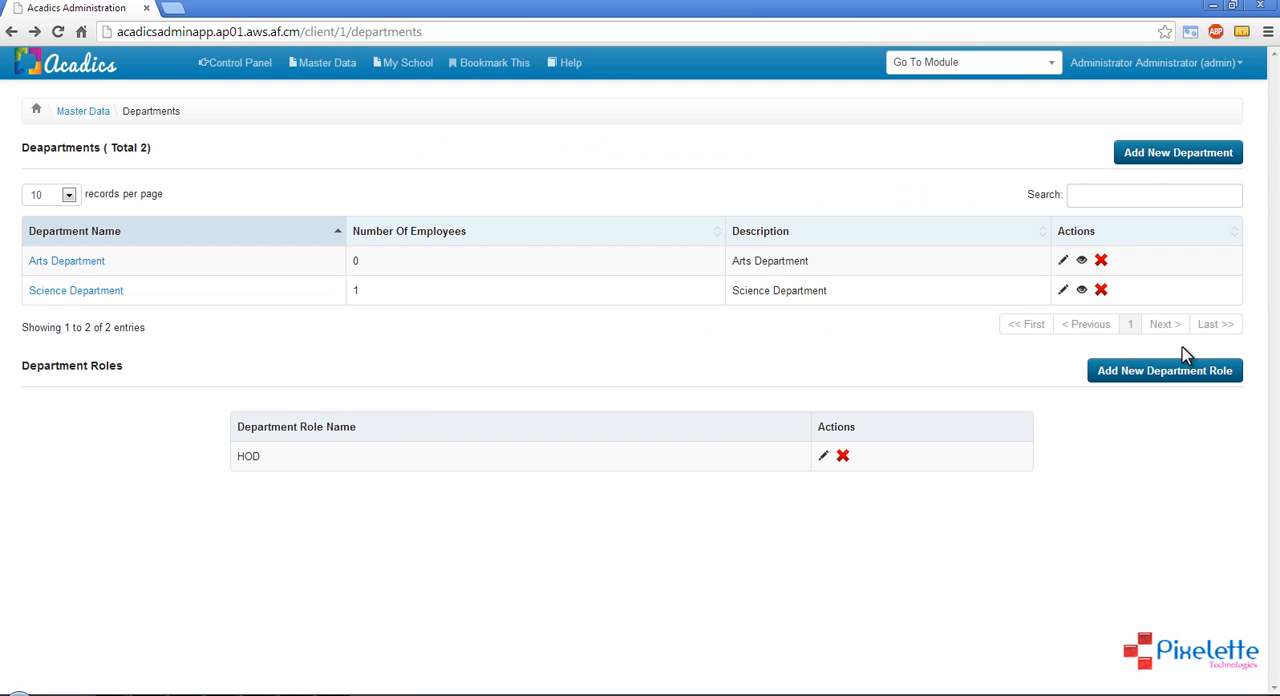
# Add a second department role named Treasurer and save it
pyautogui.click(1168, 370)
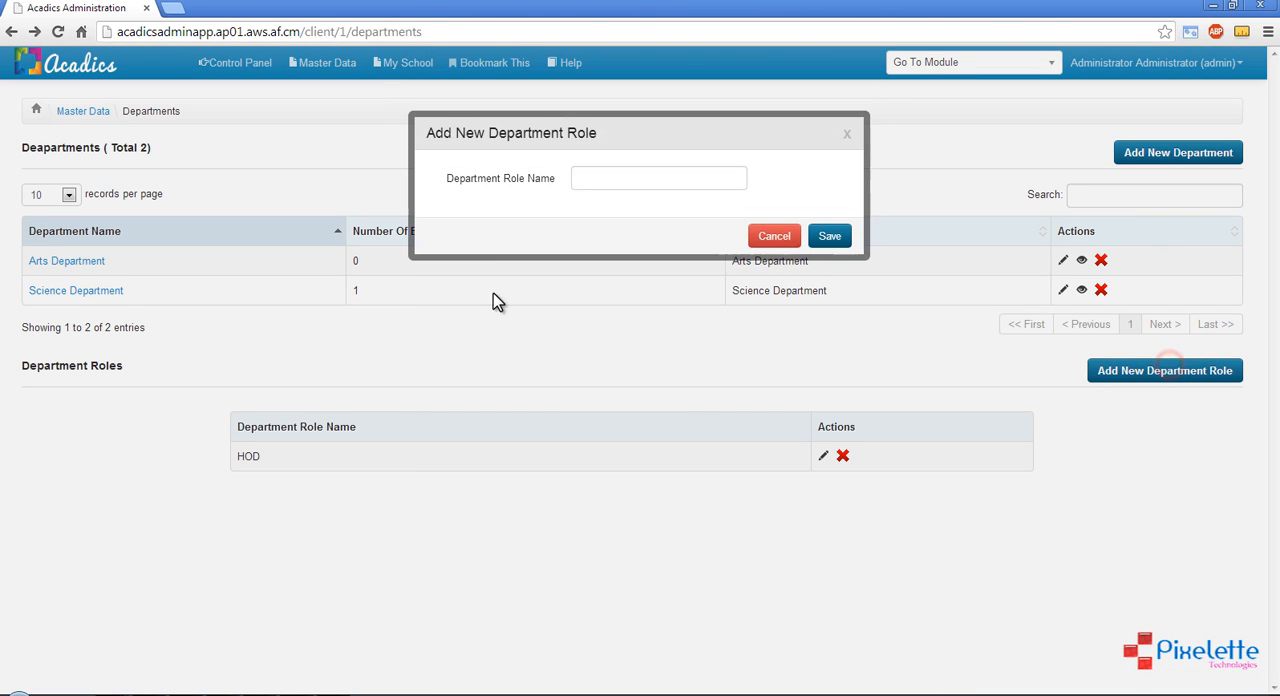
pyautogui.click(611, 184)
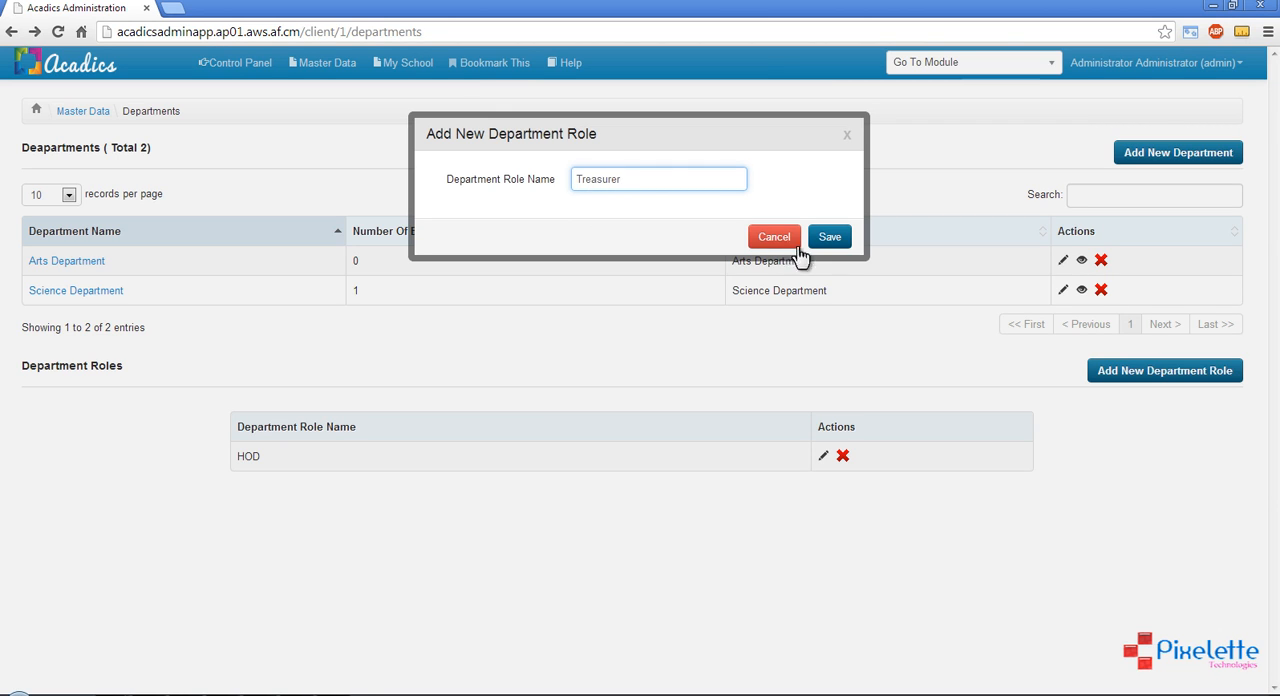
pyautogui.click(831, 237)
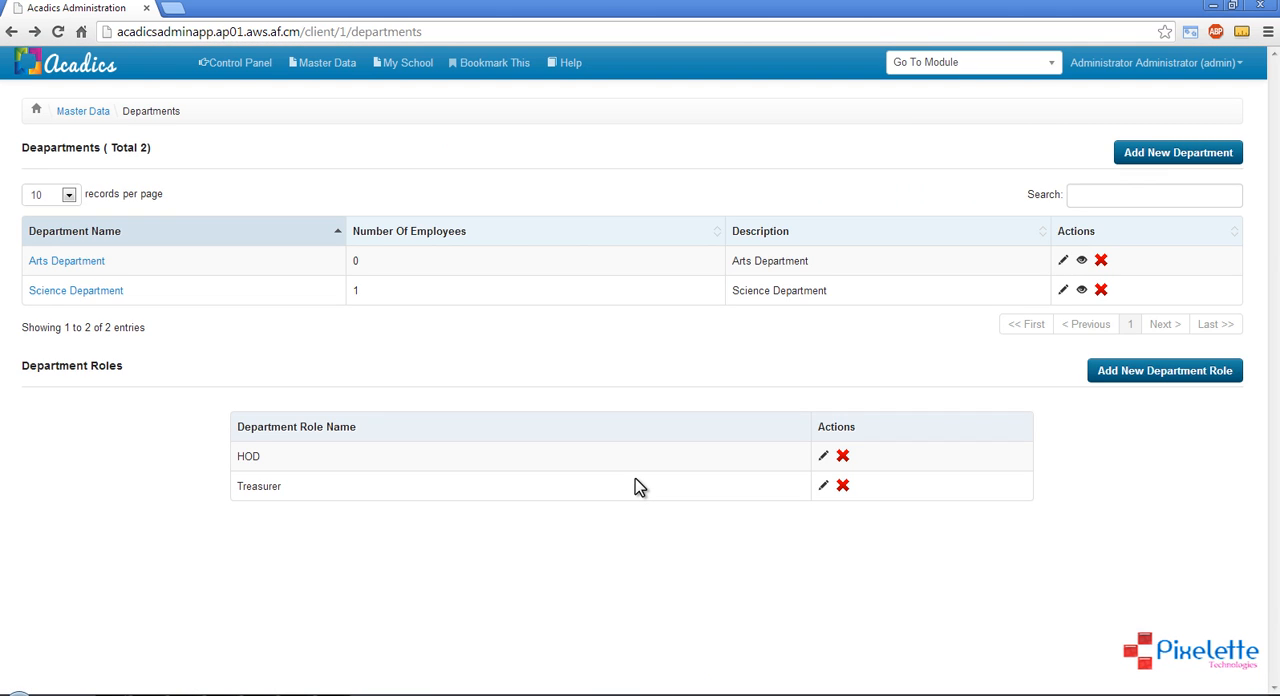
# Open the Science Department's details and assign the roles HOD and Treasurer to its staff member
pyautogui.click(42, 291)
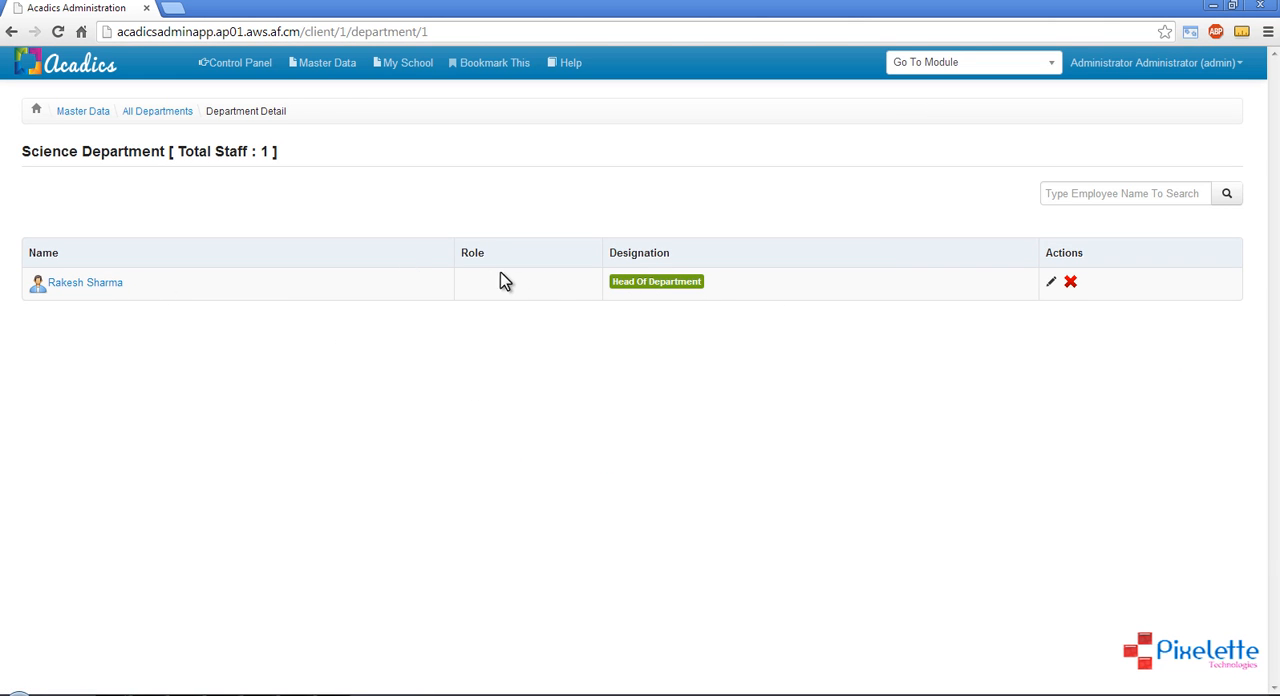
pyautogui.click(1050, 281)
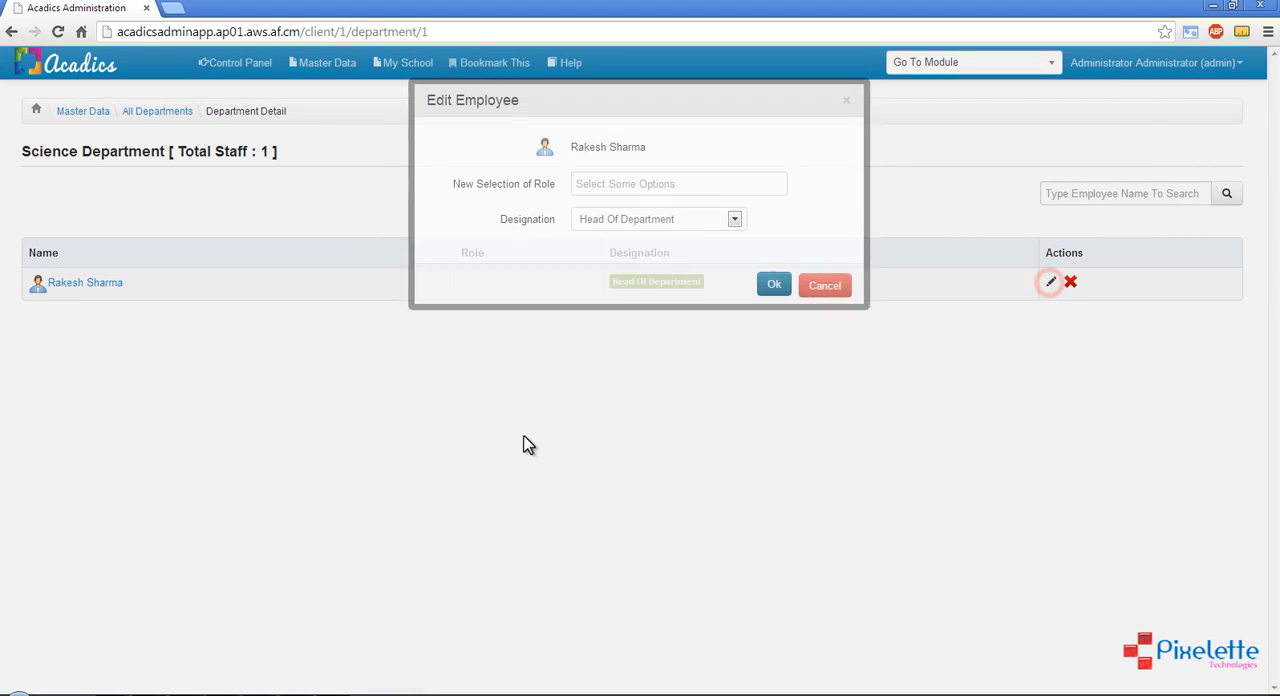
pyautogui.click(633, 217)
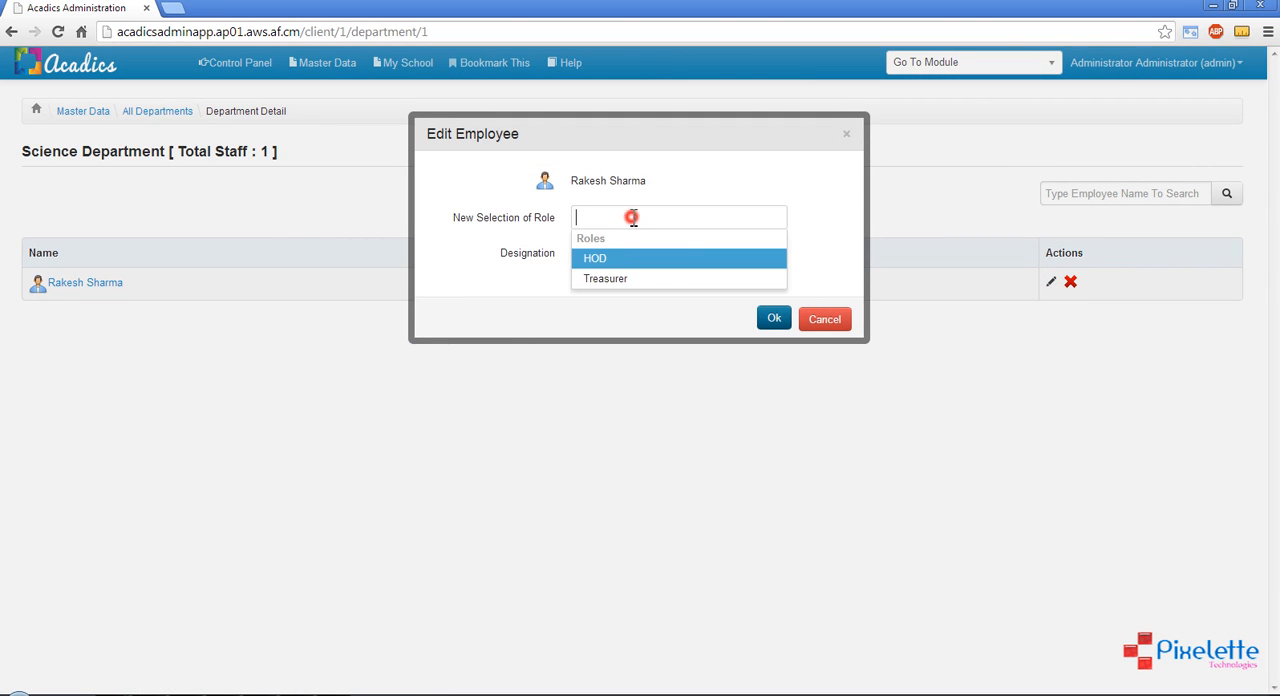
pyautogui.click(606, 258)
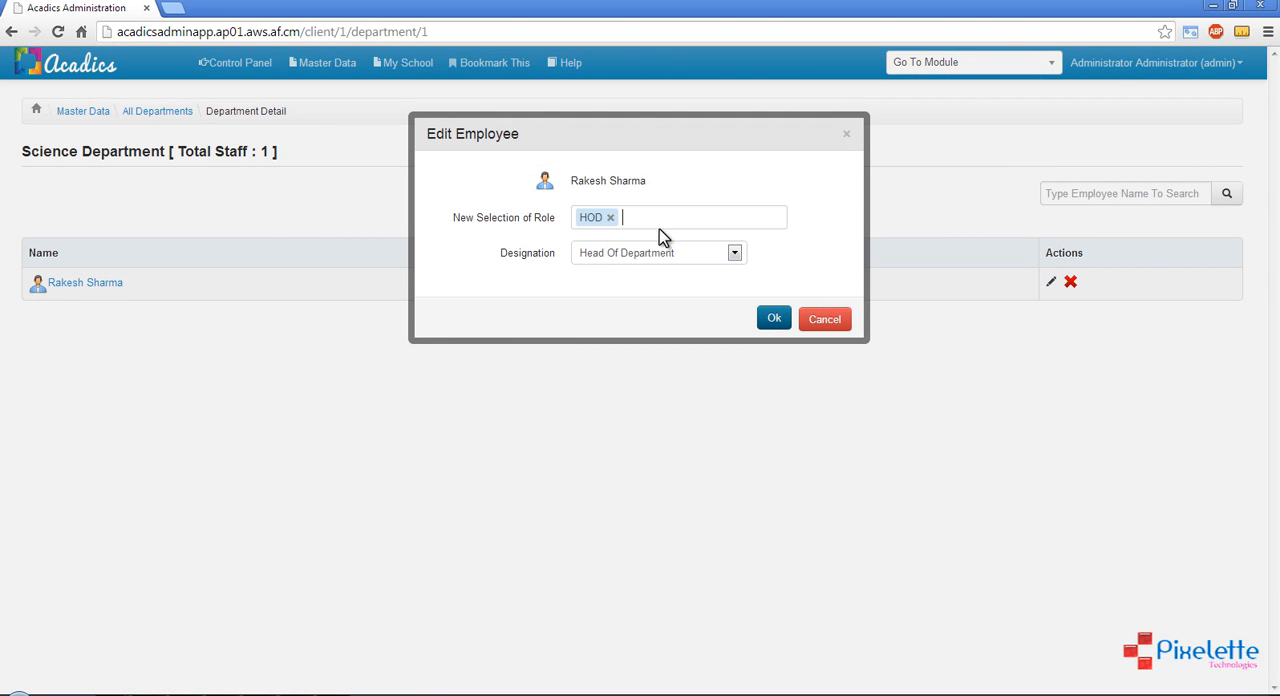
pyautogui.click(660, 217)
pyautogui.click(636, 258)
pyautogui.click(668, 301)
pyautogui.click(776, 320)
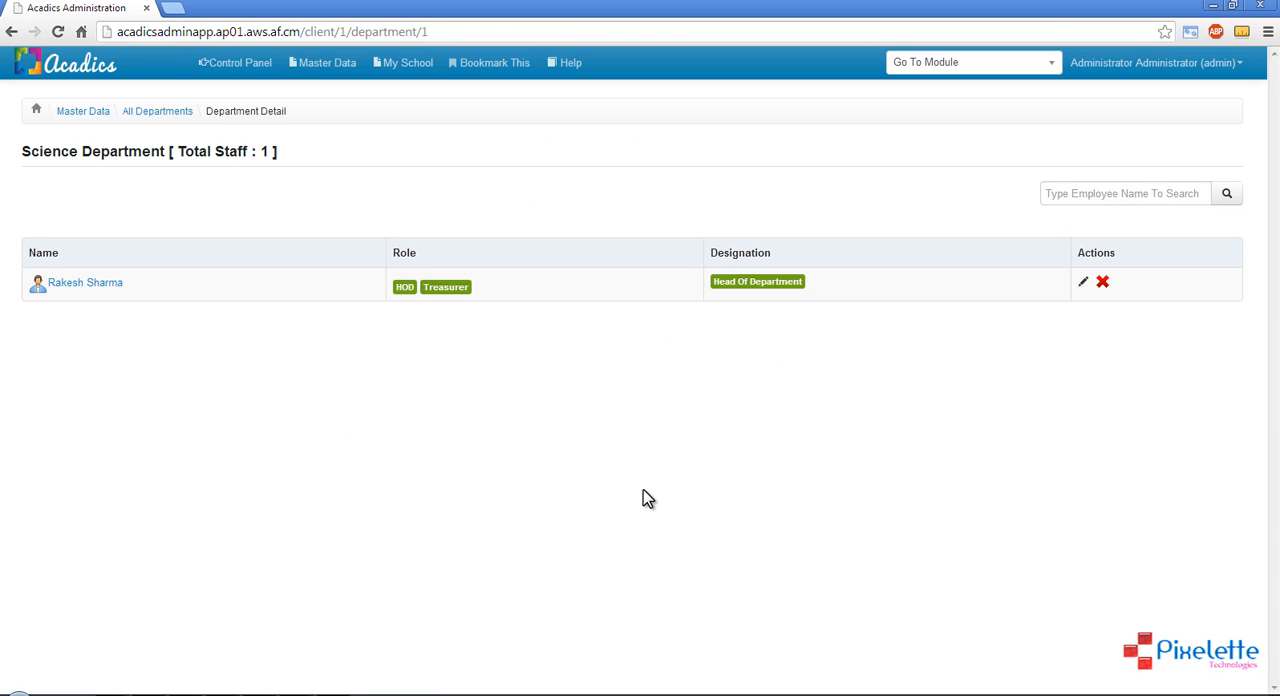
# Leave the department details, open Student Categories in Master Data, and examine the category names and descriptions
pyautogui.click(172, 118)
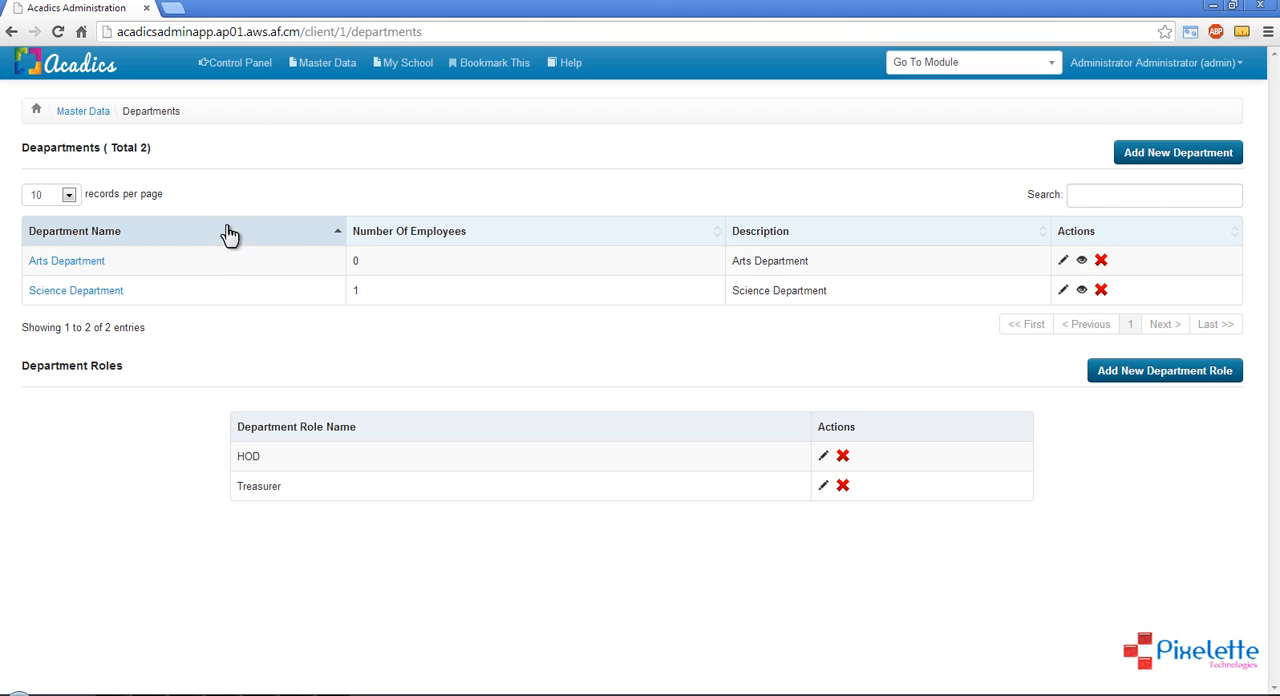
pyautogui.click(320, 78)
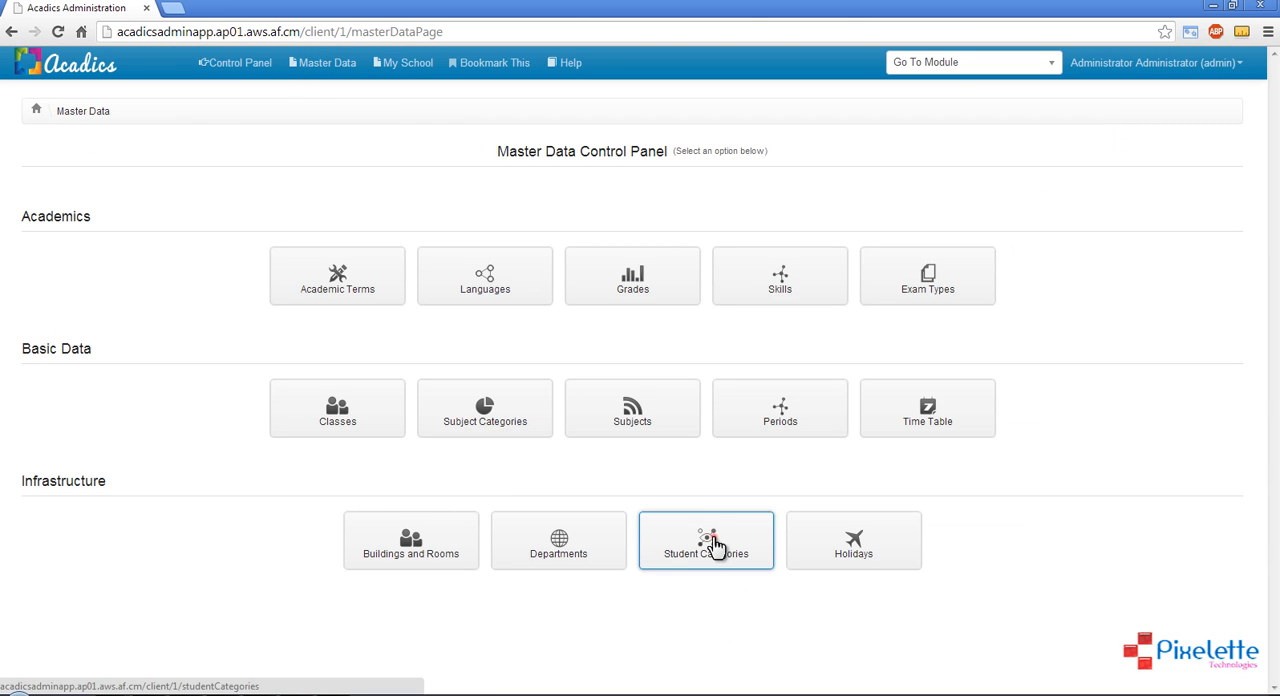
pyautogui.click(712, 543)
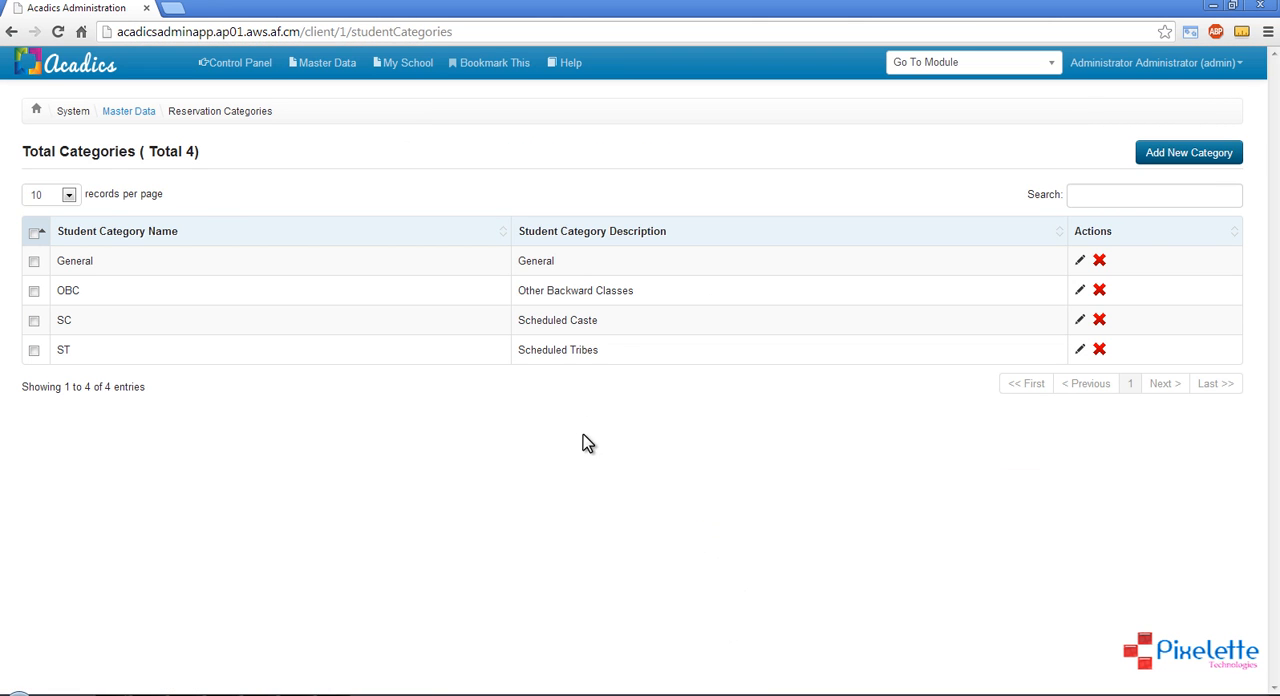
pyautogui.moveTo(1122, 352); pyautogui.dragTo(177, 252)
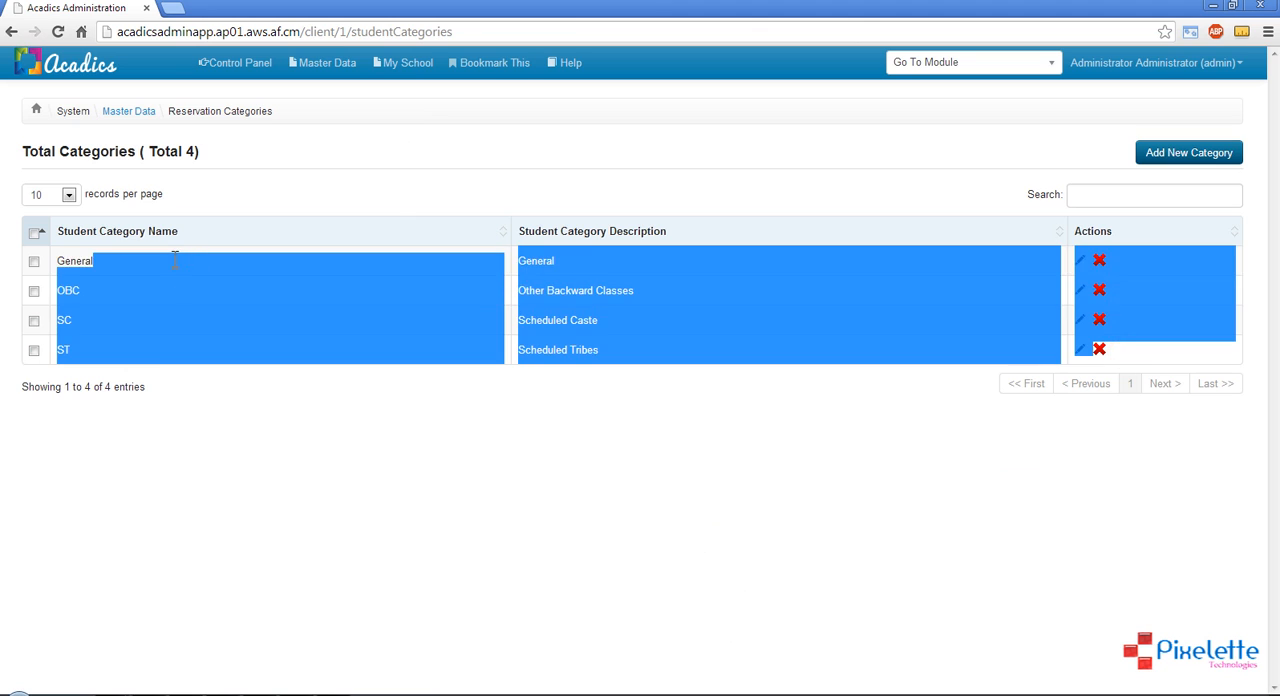
pyautogui.click(310, 486)
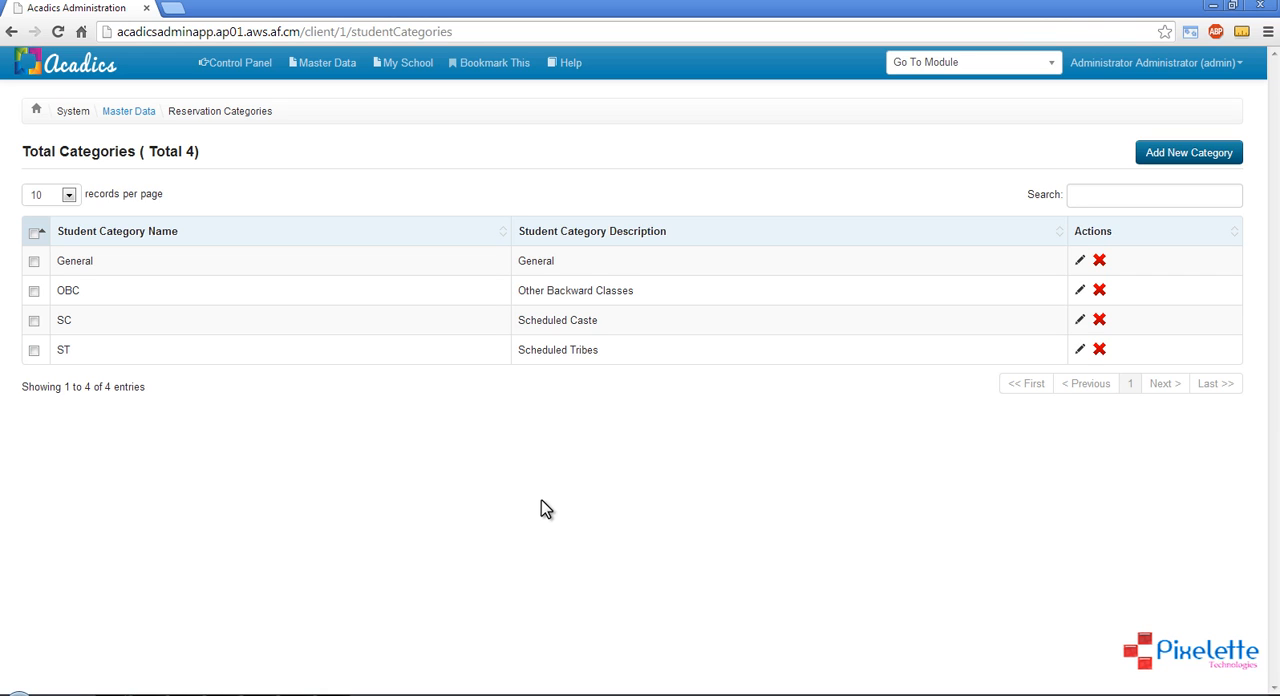
# Open the form for a new student category, examine its name and description fields, and cancel it
pyautogui.click(1236, 166)
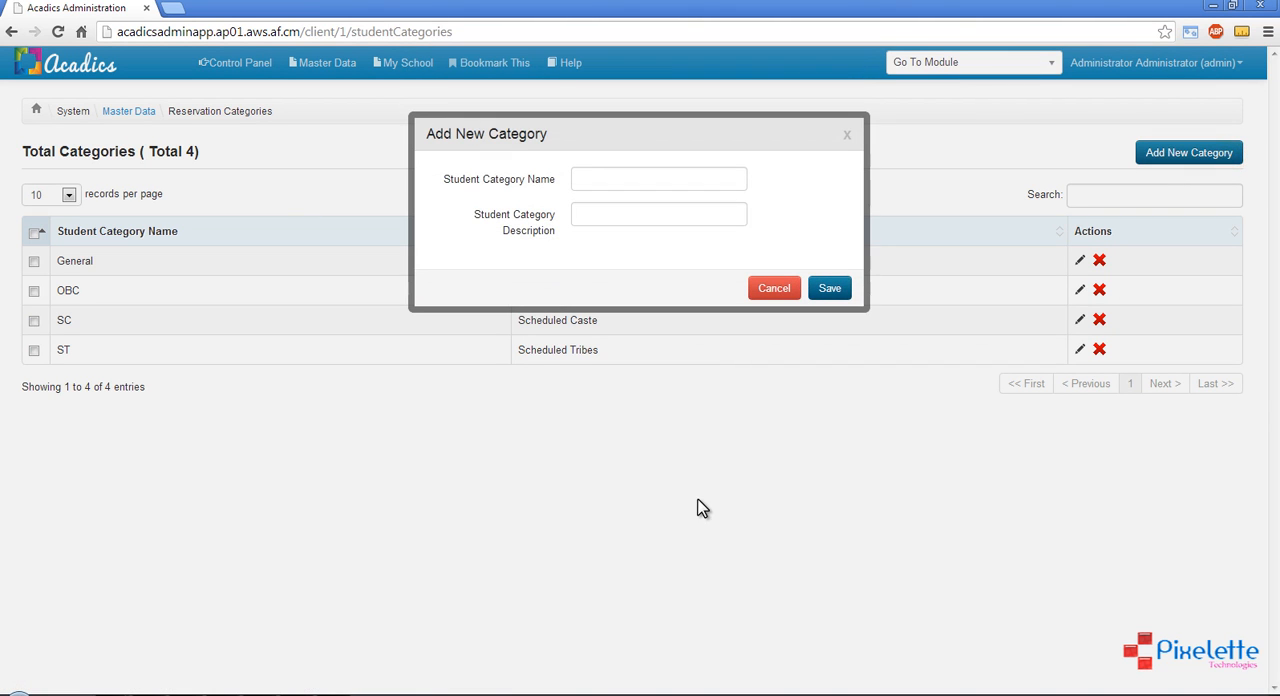
pyautogui.click(590, 185)
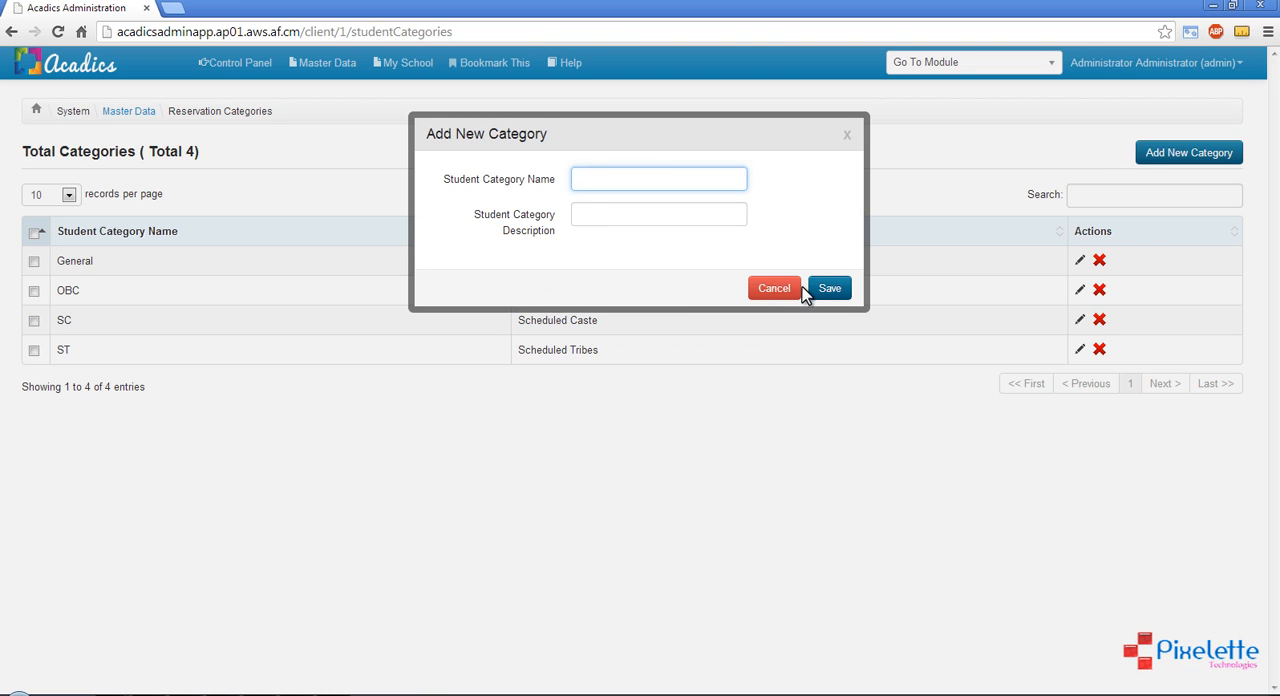
pyautogui.click(767, 292)
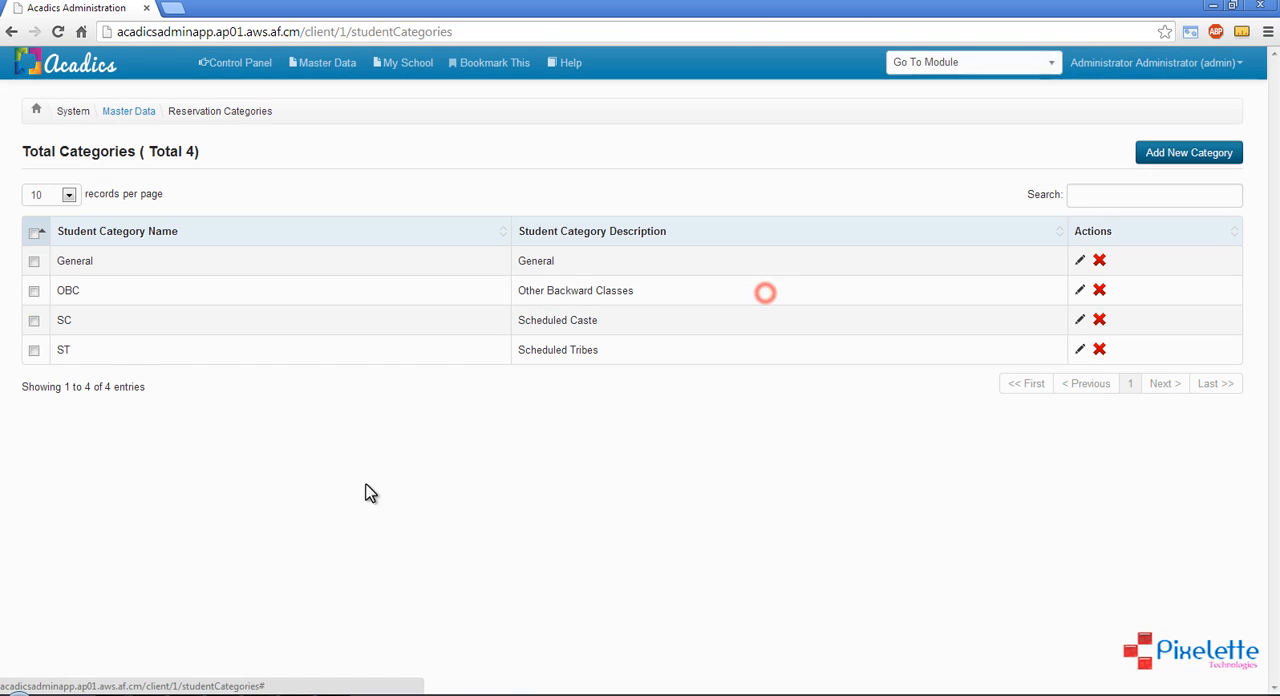
# Return to Master Data, open Holidays, and examine the holiday list and the available academic years
pyautogui.click(120, 112)
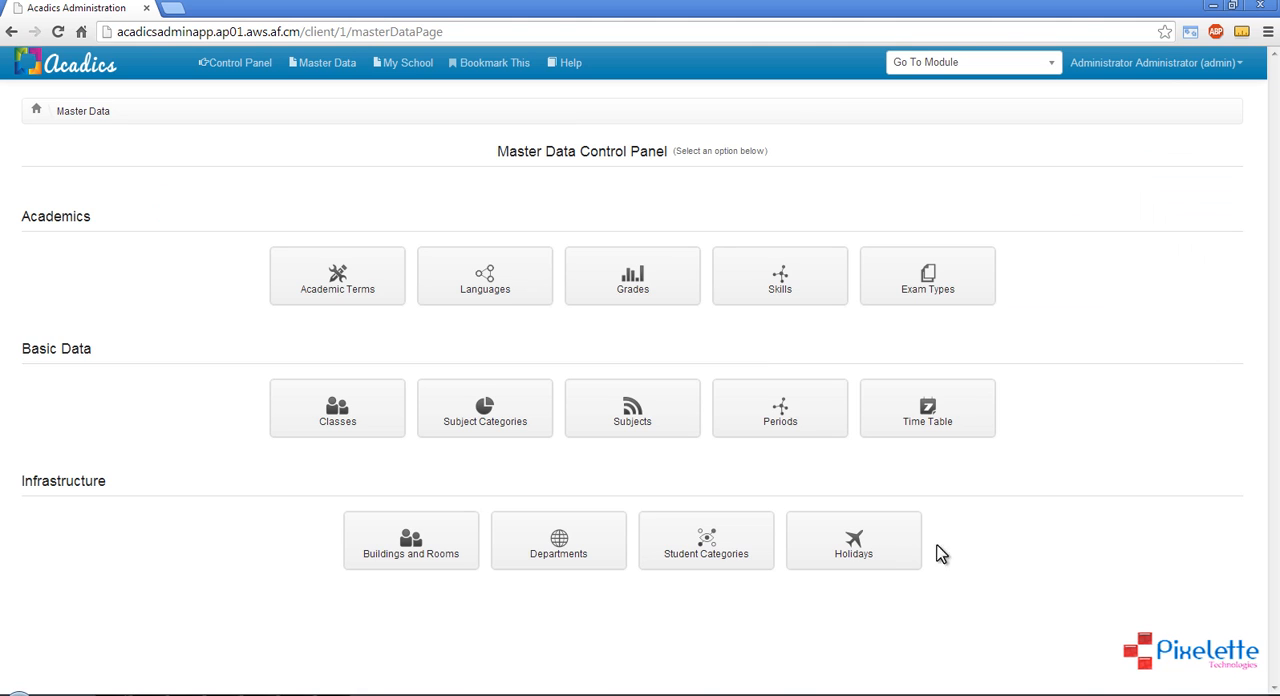
pyautogui.click(893, 559)
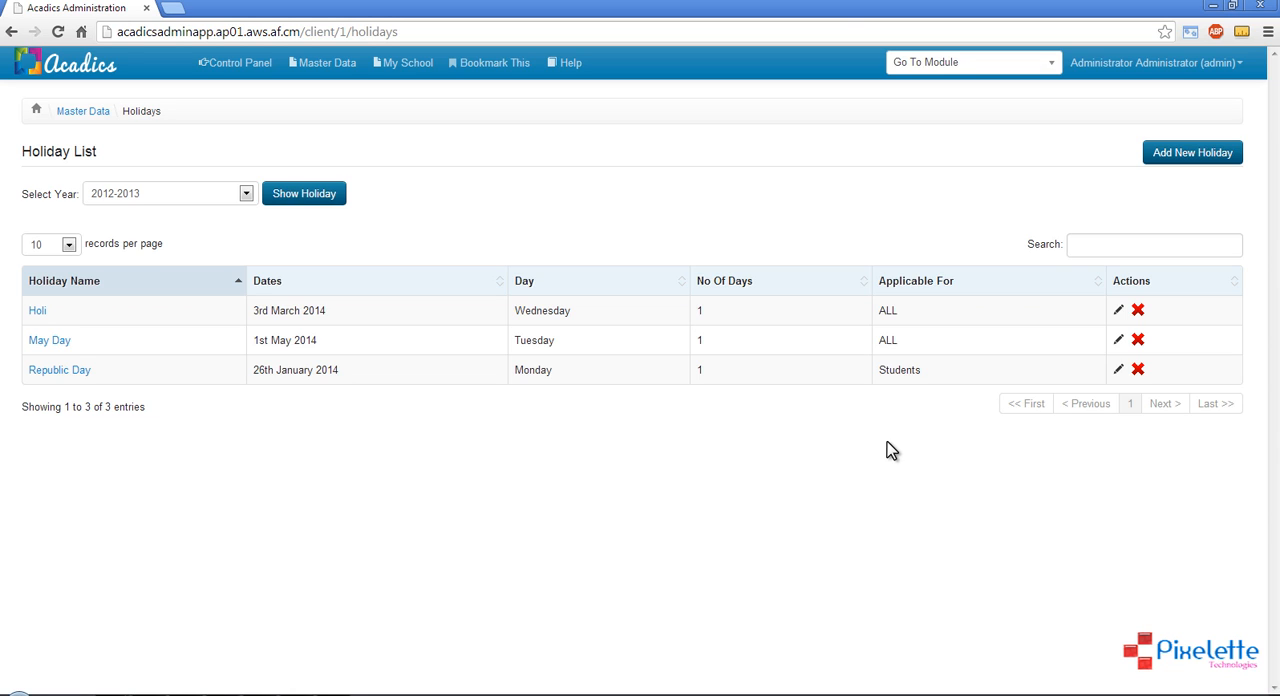
pyautogui.click(219, 196)
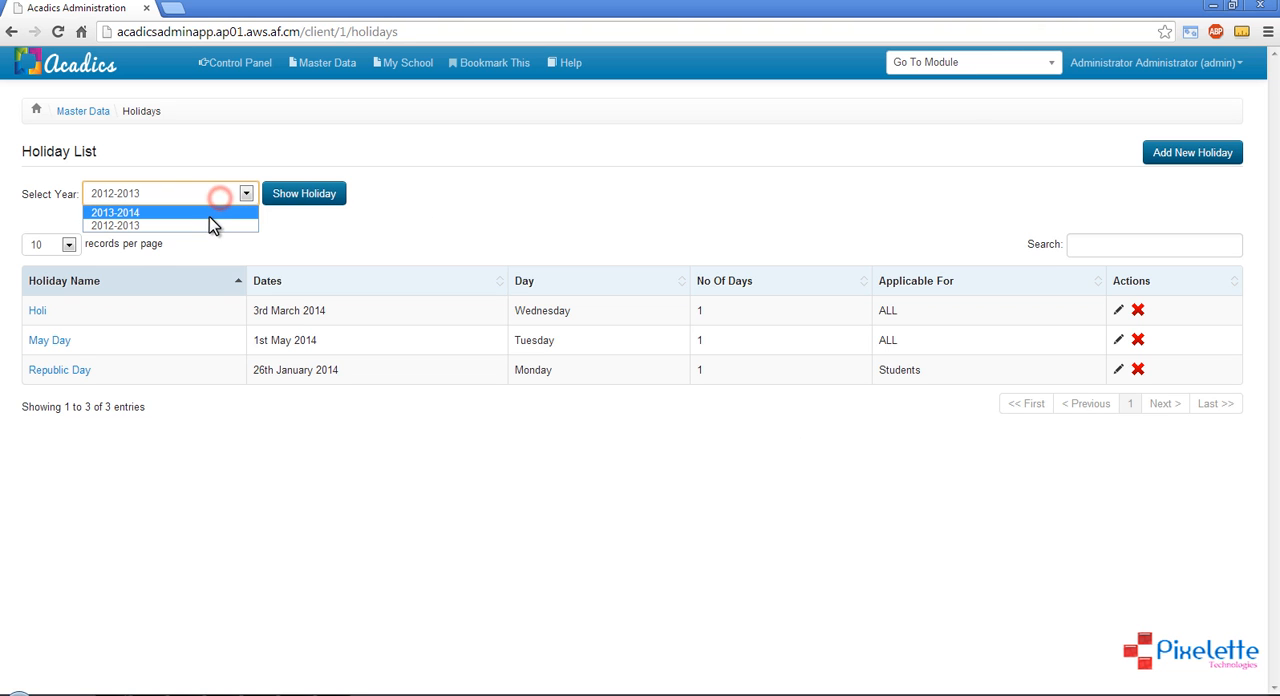
pyautogui.click(508, 213)
# Examine the new holiday form's fields and its All, Students, and Employee And Teachers applicability options, dismiss the form, and return to Master Data
pyautogui.click(1205, 158)
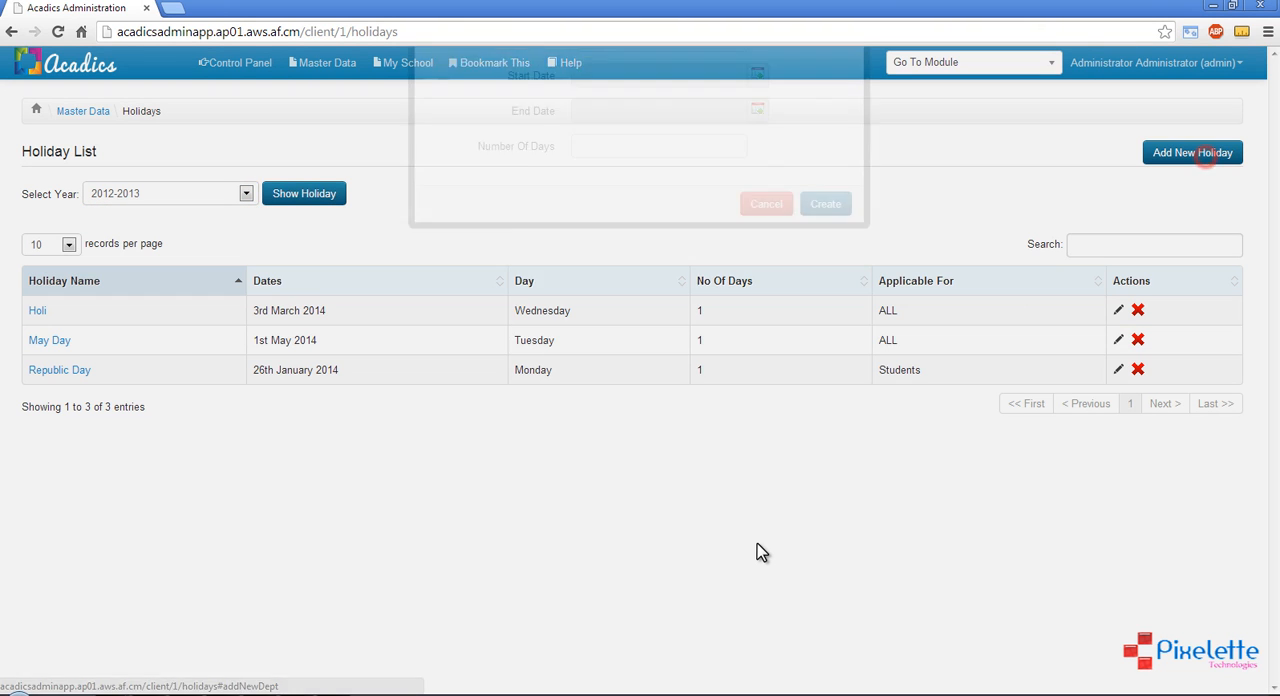
pyautogui.click(648, 178)
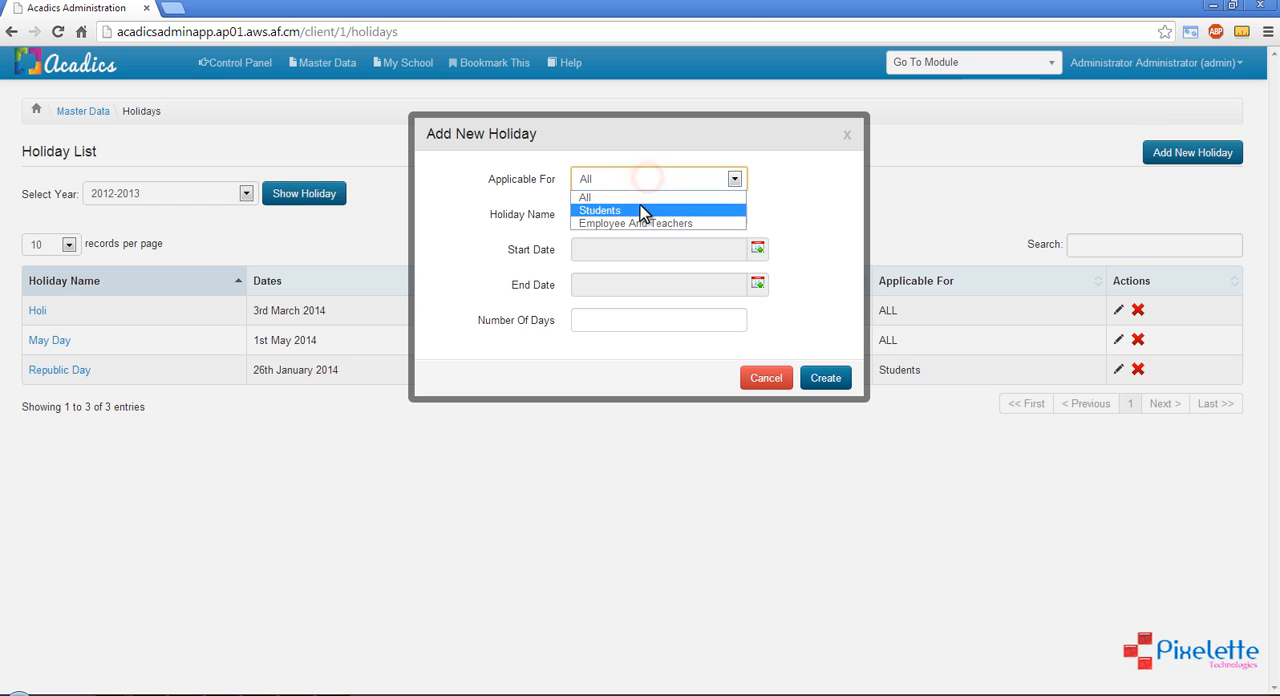
pyautogui.click(635, 196)
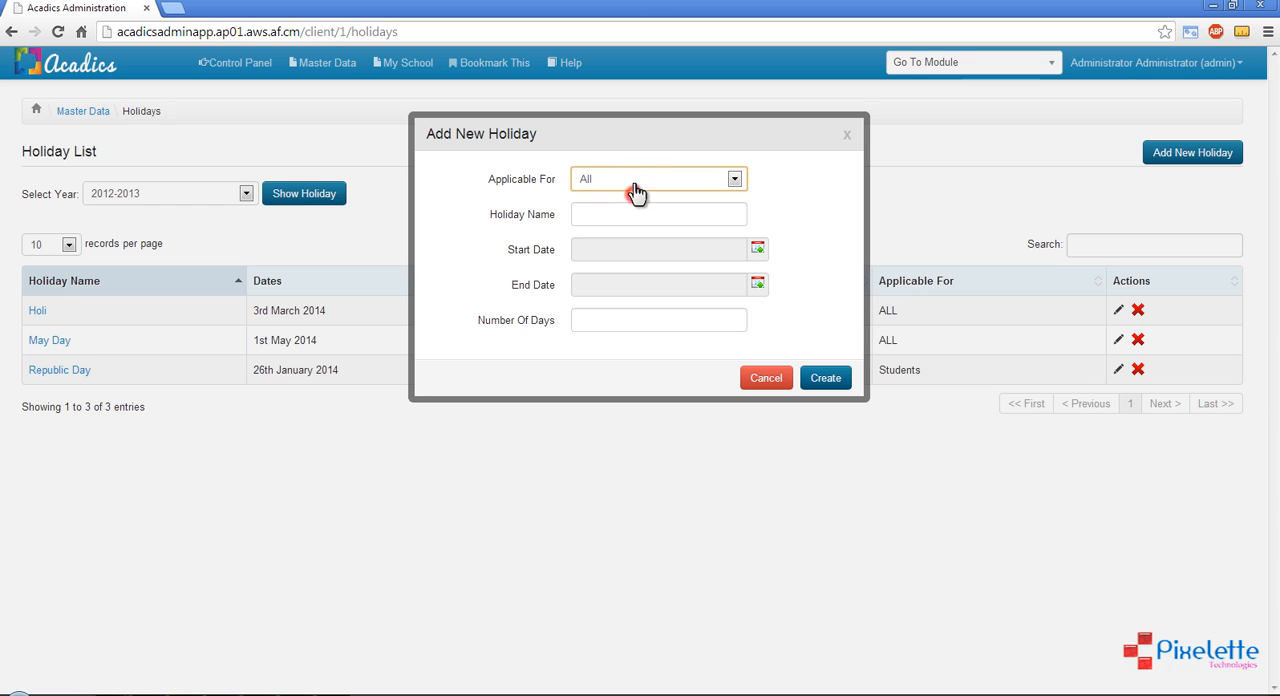
pyautogui.click(636, 190)
pyautogui.click(612, 210)
pyautogui.click(622, 180)
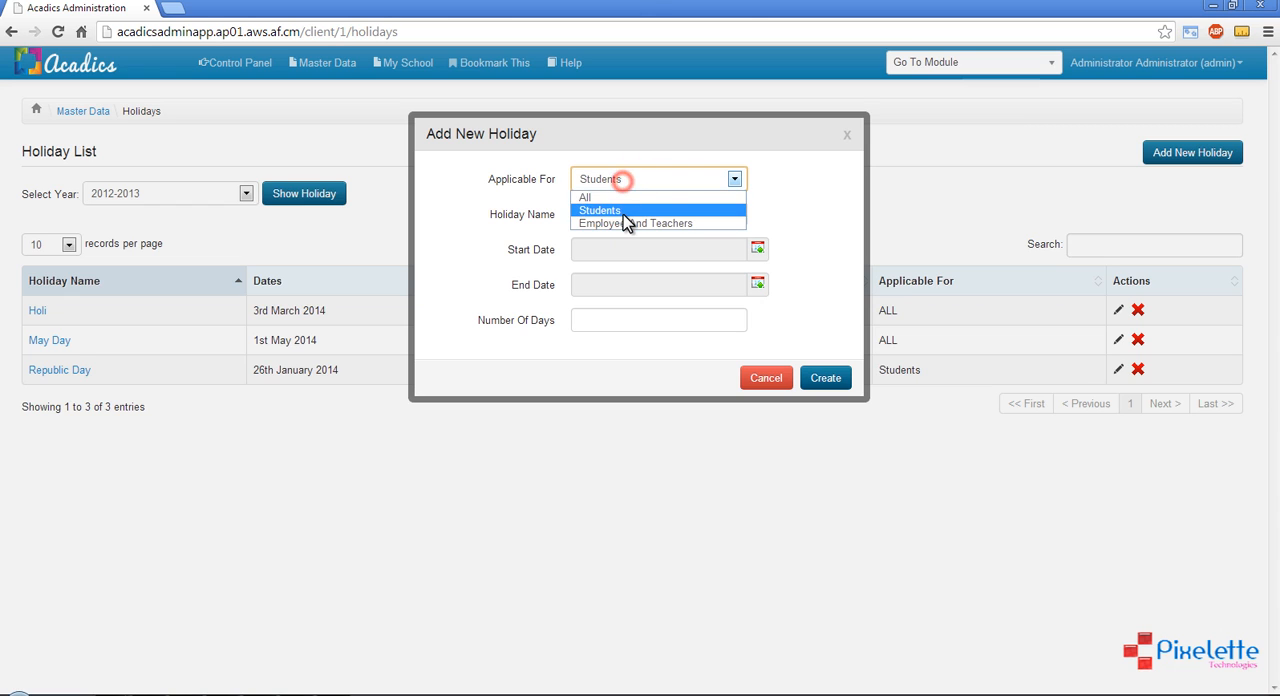
pyautogui.click(628, 223)
pyautogui.click(623, 214)
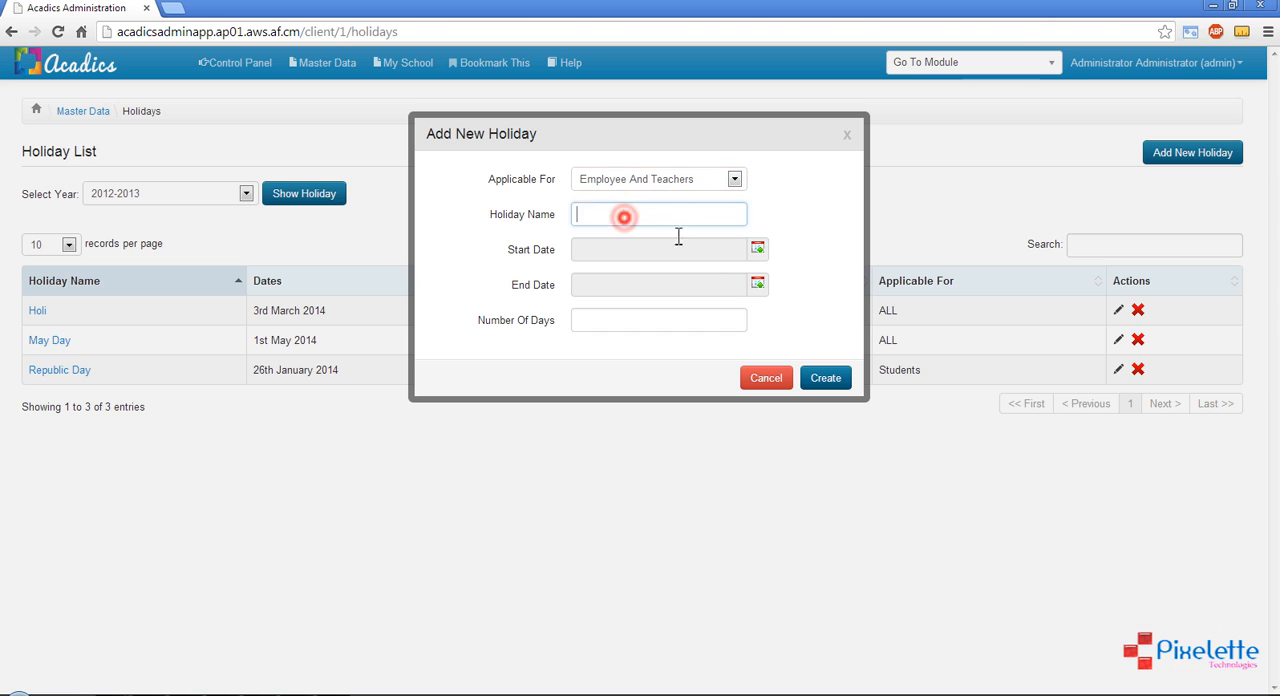
pyautogui.click(680, 321)
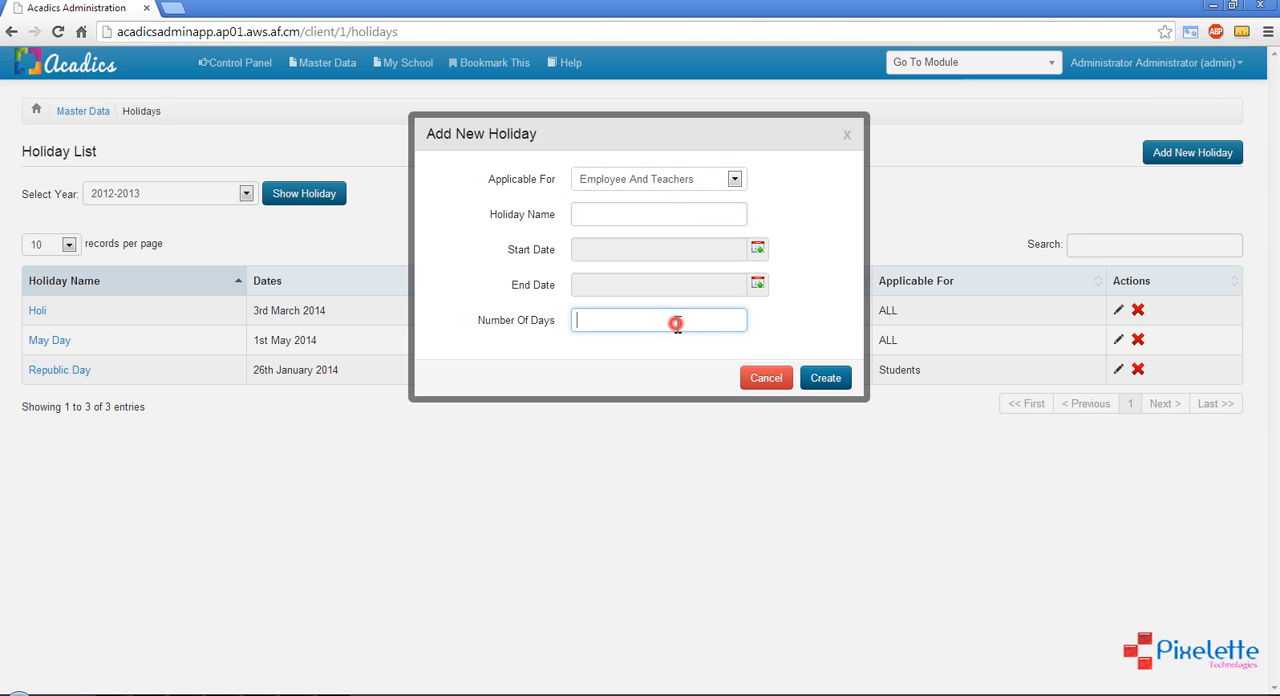
pyautogui.click(798, 494)
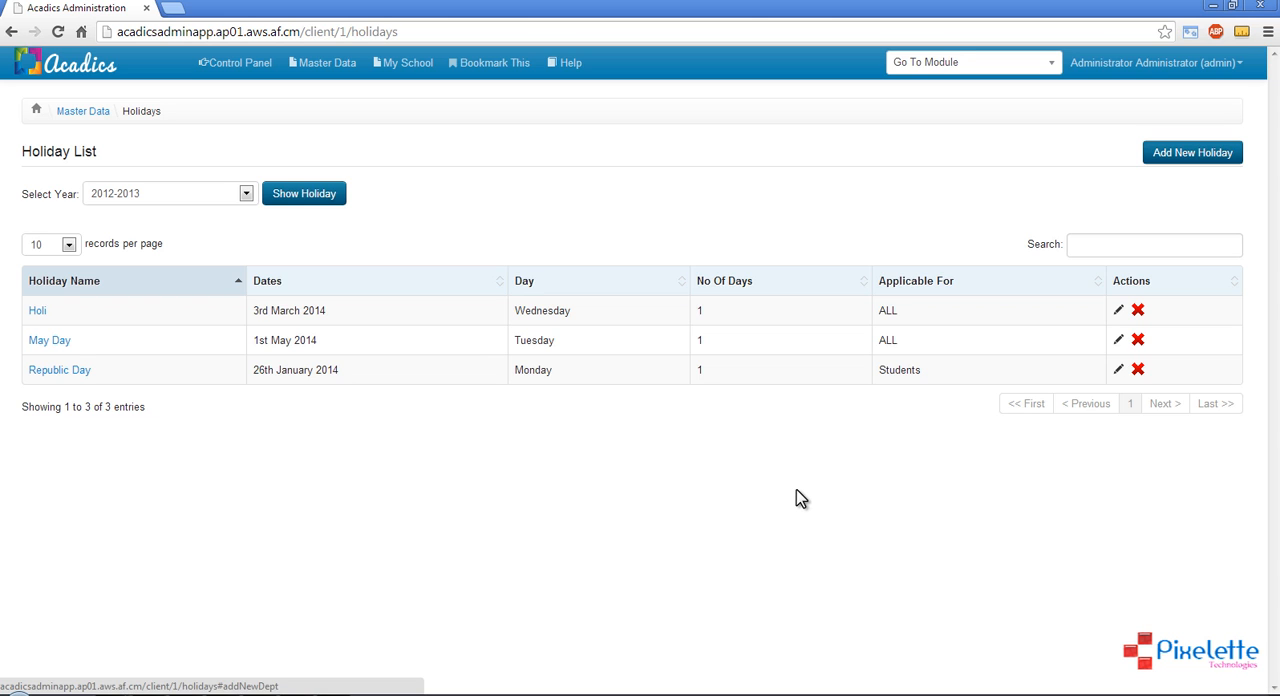
pyautogui.click(312, 64)
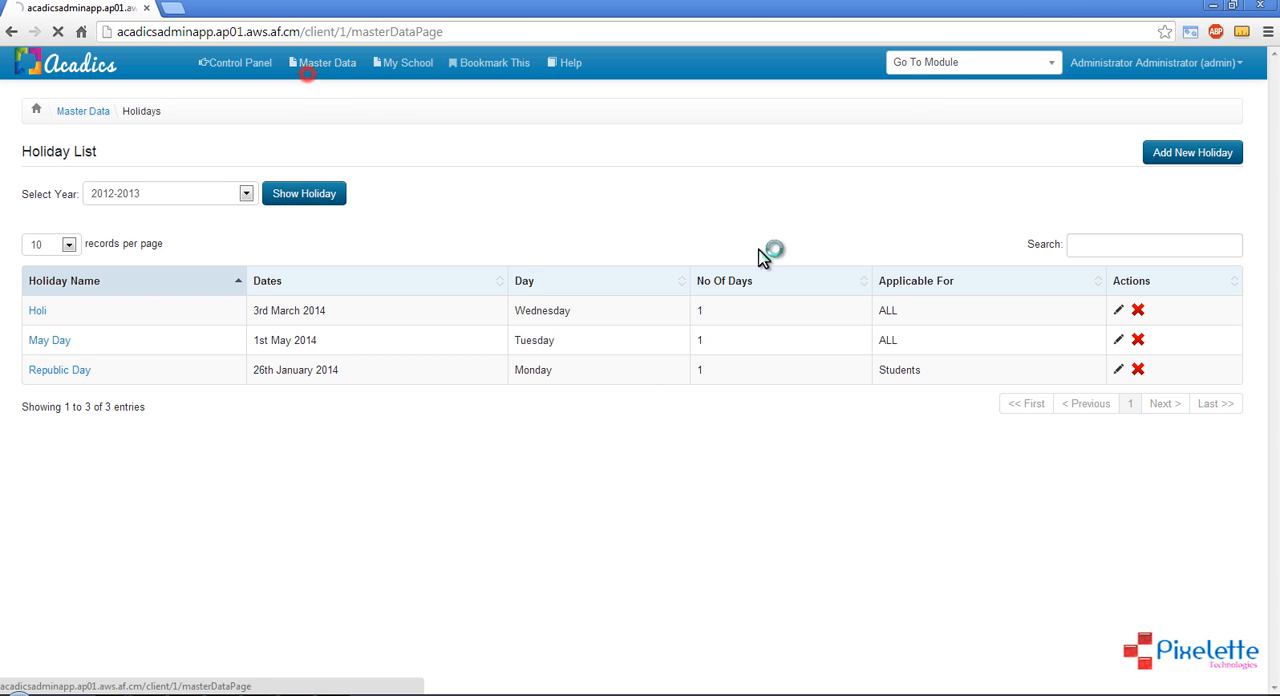